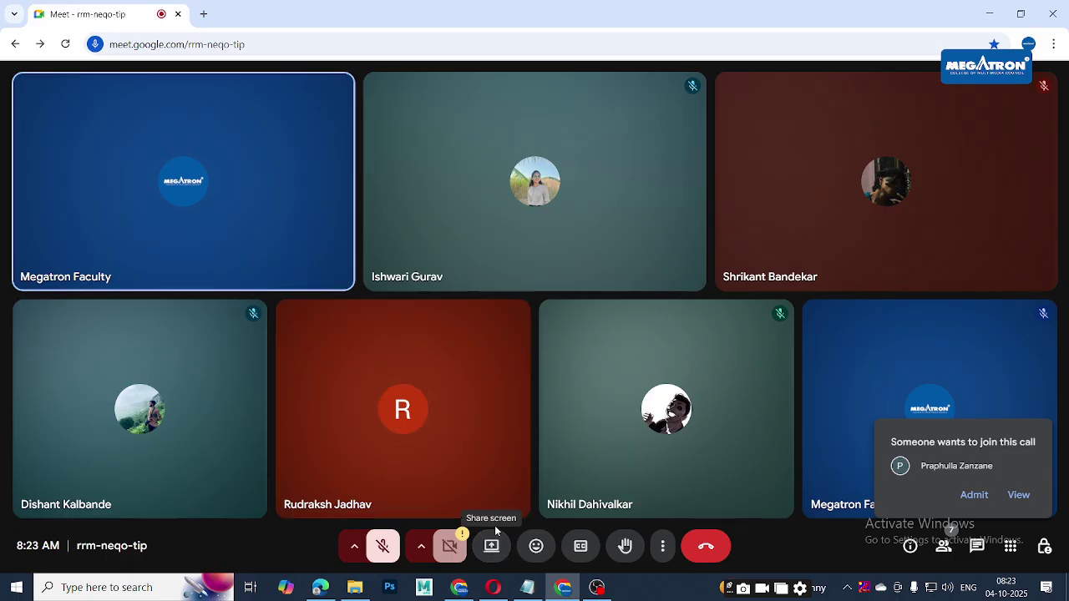
# Step: Admit the two participants who are waiting to join the call
pyautogui.click(983, 497)
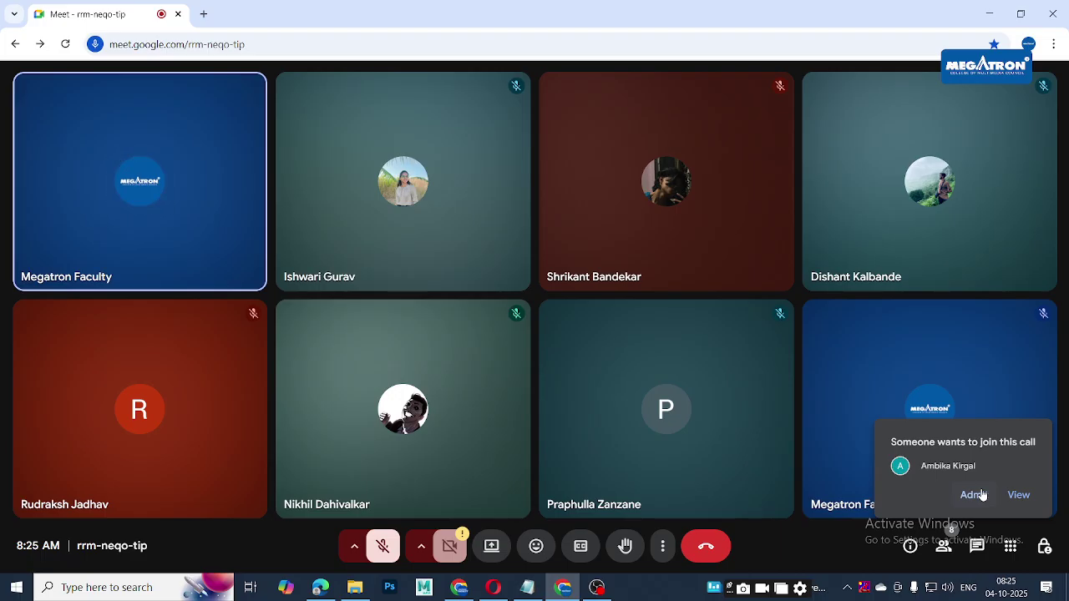
pyautogui.click(973, 496)
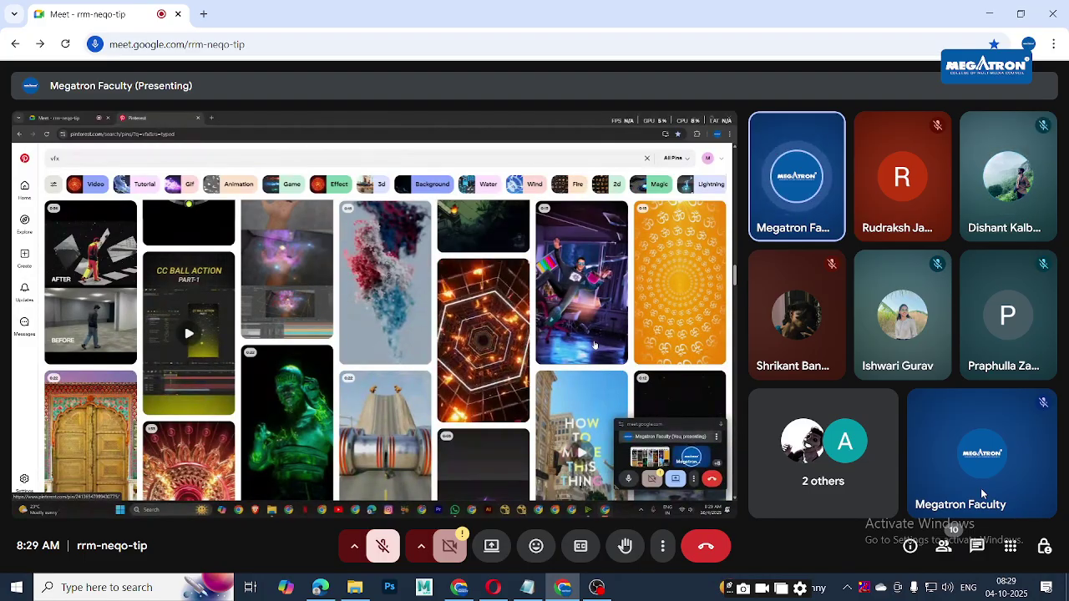
pyautogui.scroll(-10, 594, 345)
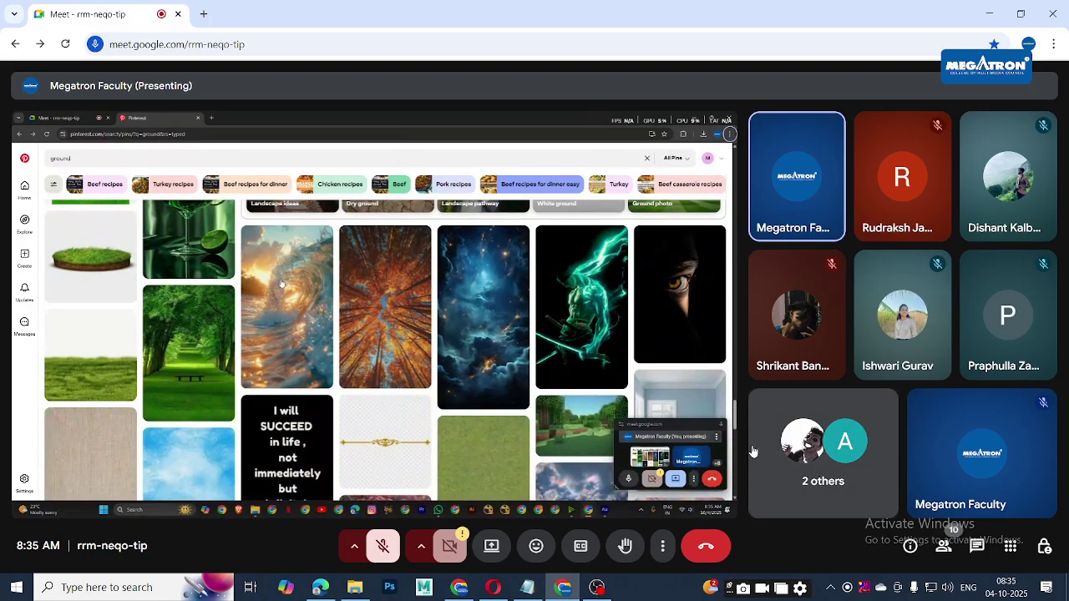
pyautogui.click(663, 546)
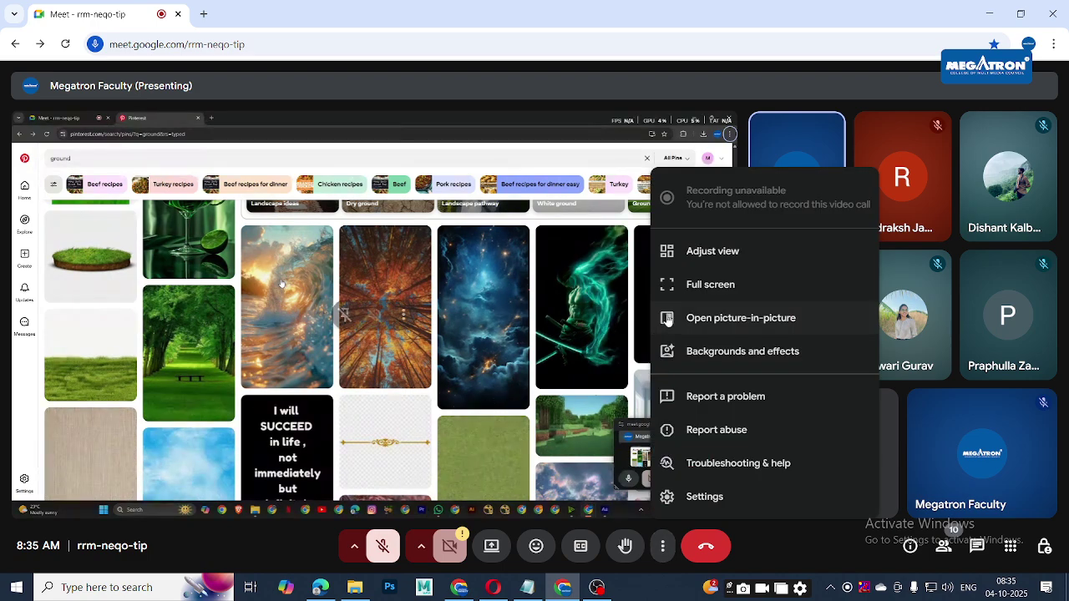
pyautogui.click(708, 284)
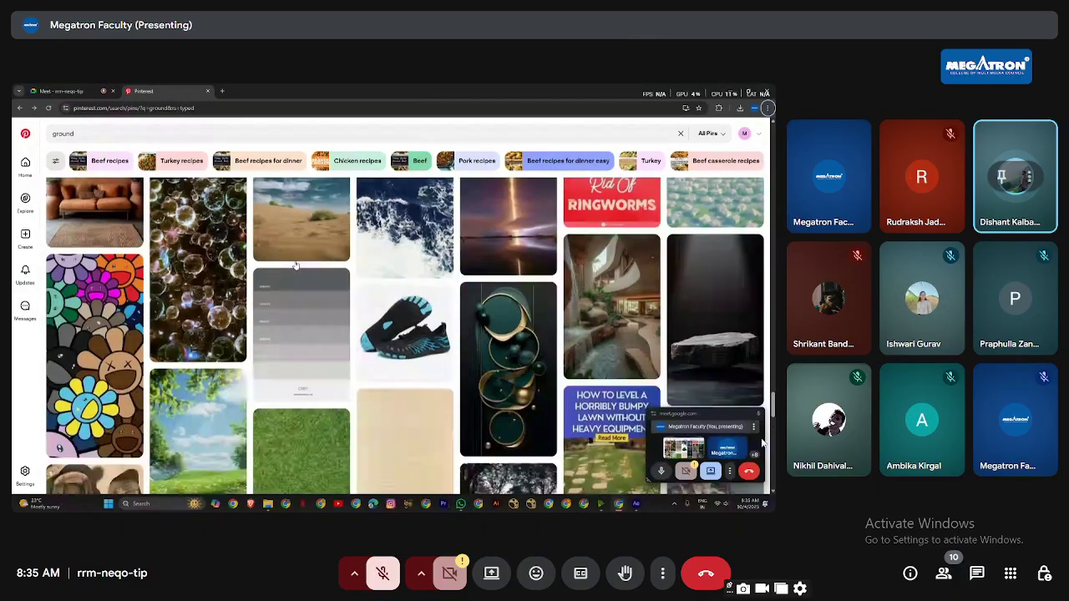
pyautogui.click(662, 573)
pyautogui.click(692, 314)
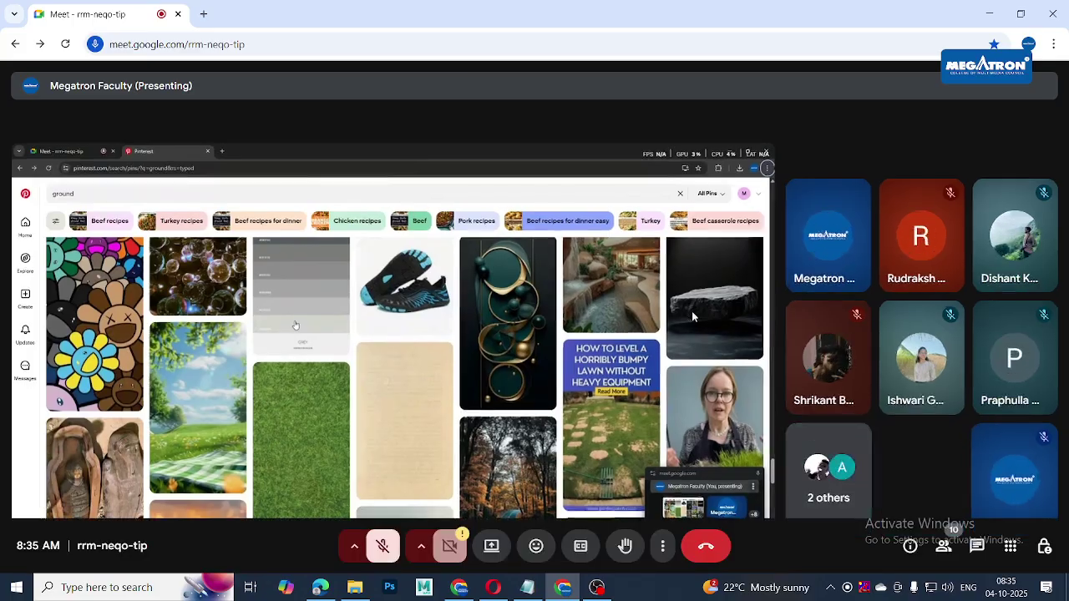
# Step: Set the meeting view to the Spotlight layout and show the call in full screen
pyautogui.click(660, 550)
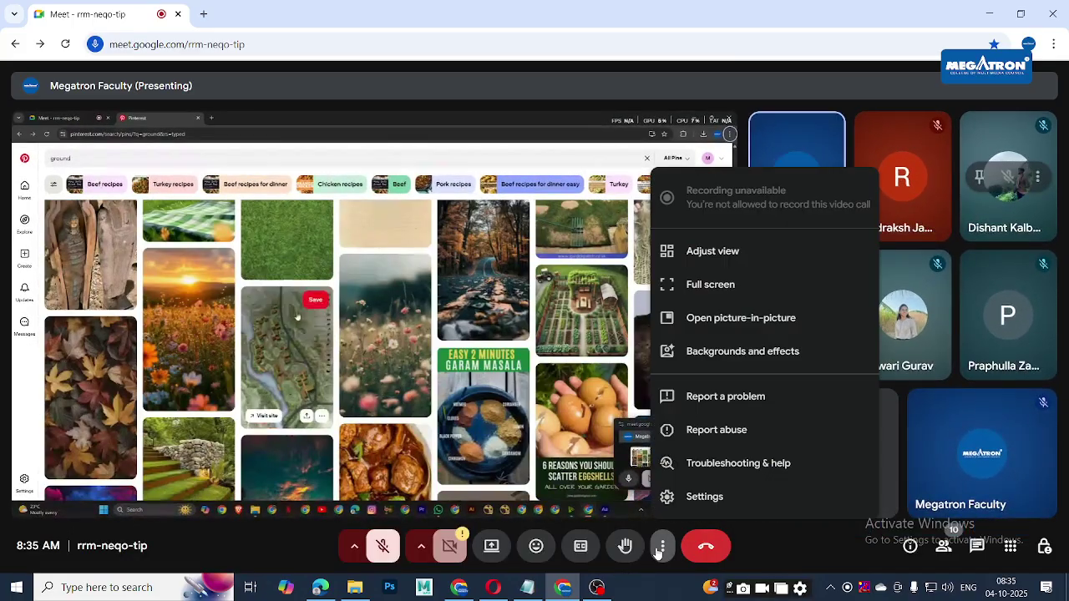
pyautogui.click(701, 252)
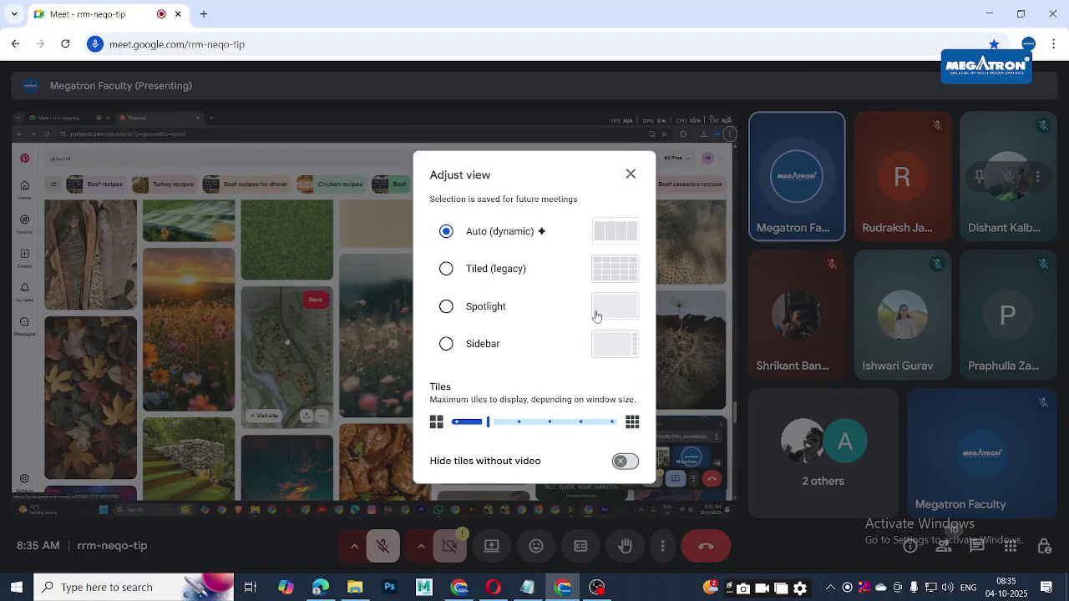
pyautogui.click(600, 311)
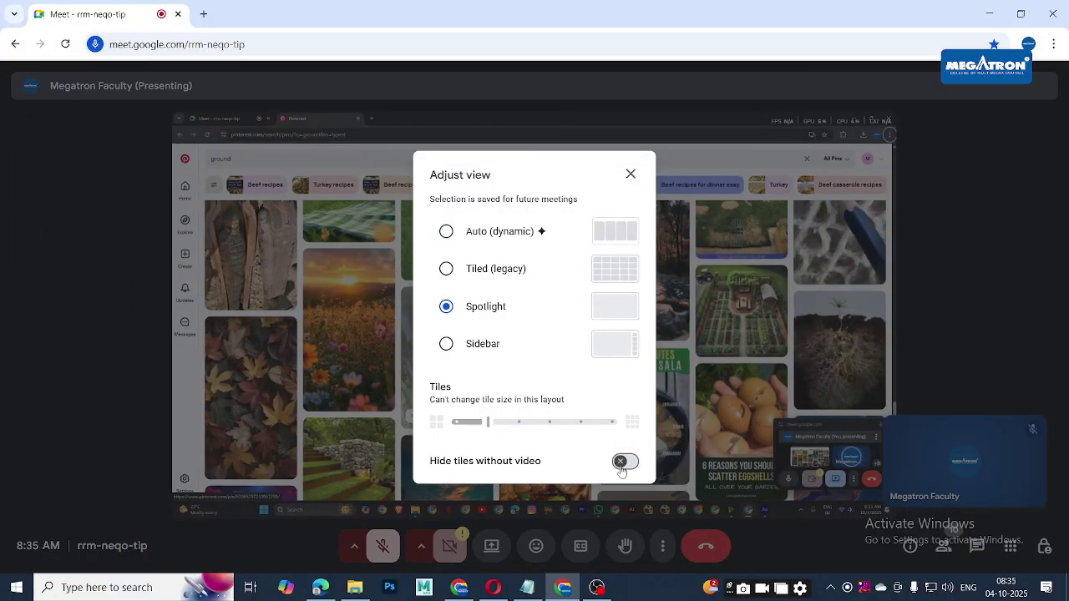
pyautogui.click(646, 503)
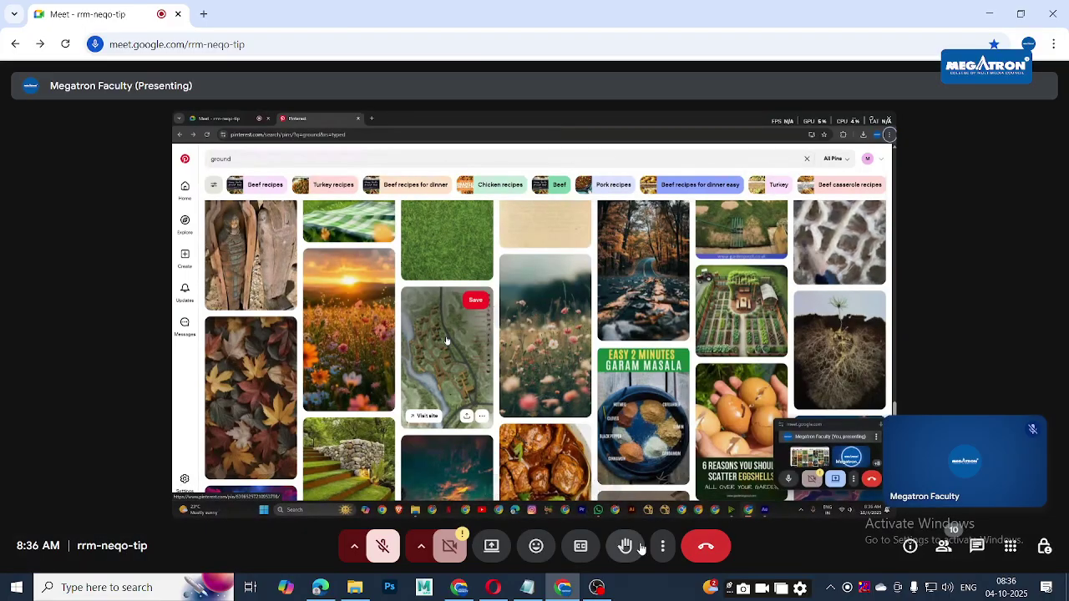
pyautogui.click(662, 546)
pyautogui.click(694, 286)
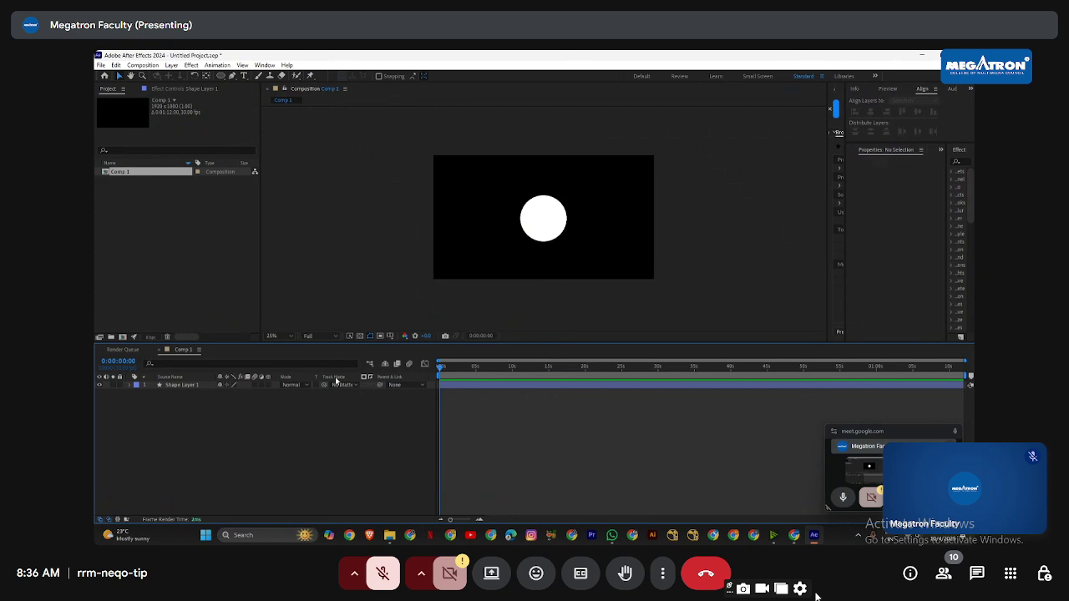
# Step: Switch to Pinterest and look through the "ground" search results for texture images
pyautogui.click(544, 223)
pyautogui.click(394, 414)
pyautogui.hotkey('alt', 'Tab')
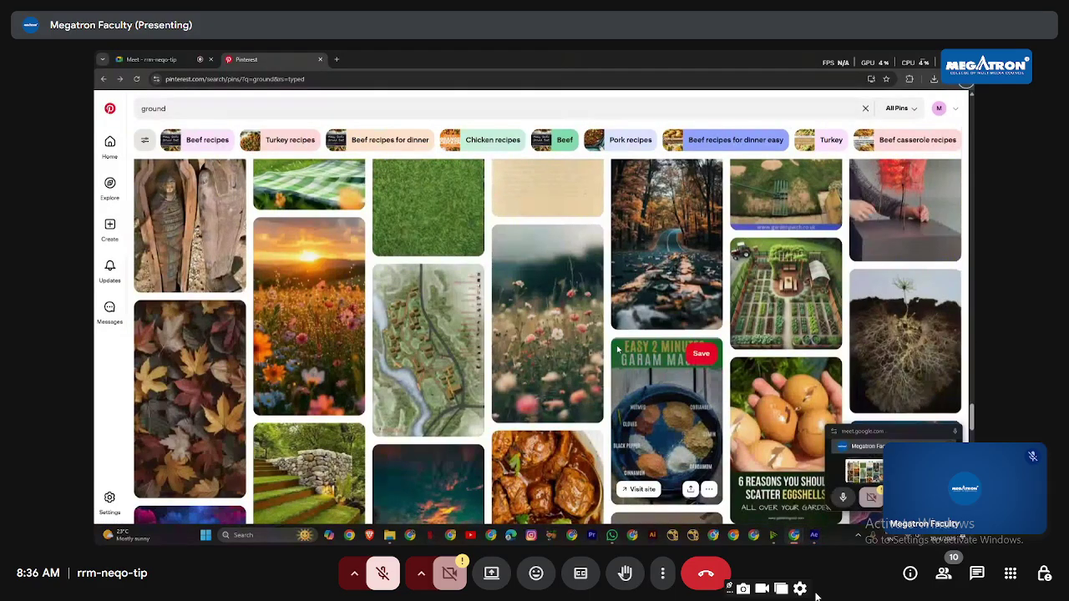
pyautogui.scroll(-3, 618, 349)
pyautogui.hotkey('alt', 'Tab')
pyautogui.hotkey('alt', 'Tab')
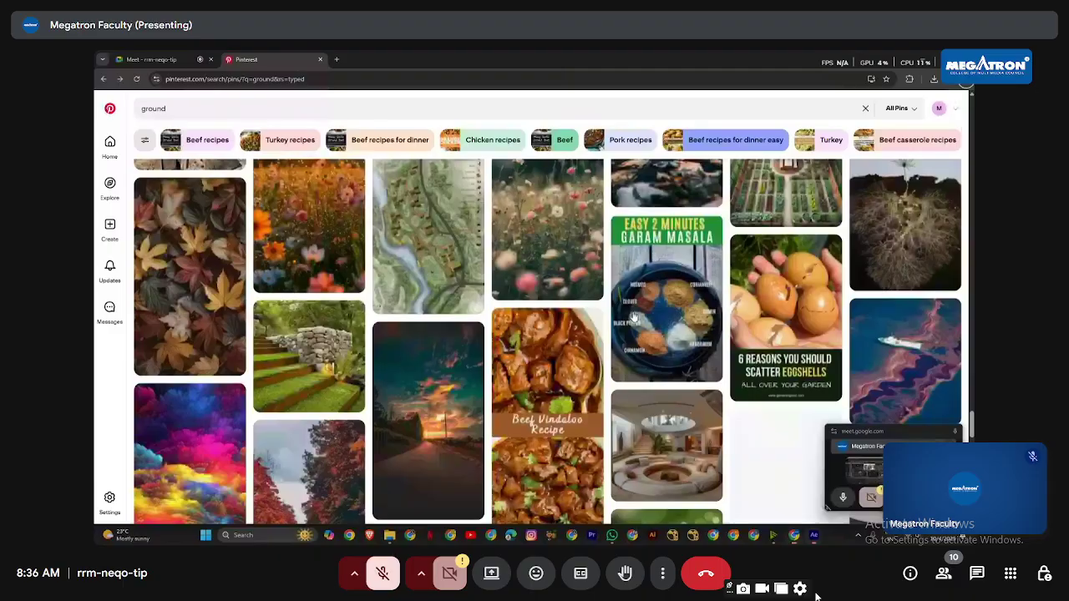
pyautogui.scroll(-5, 635, 318)
# Step: Add the grass texture JPG from SG Downloads to Comp 1 in After Effects above the circle, and enlarge it to about double size
pyautogui.hotkey('alt', 'Tab')
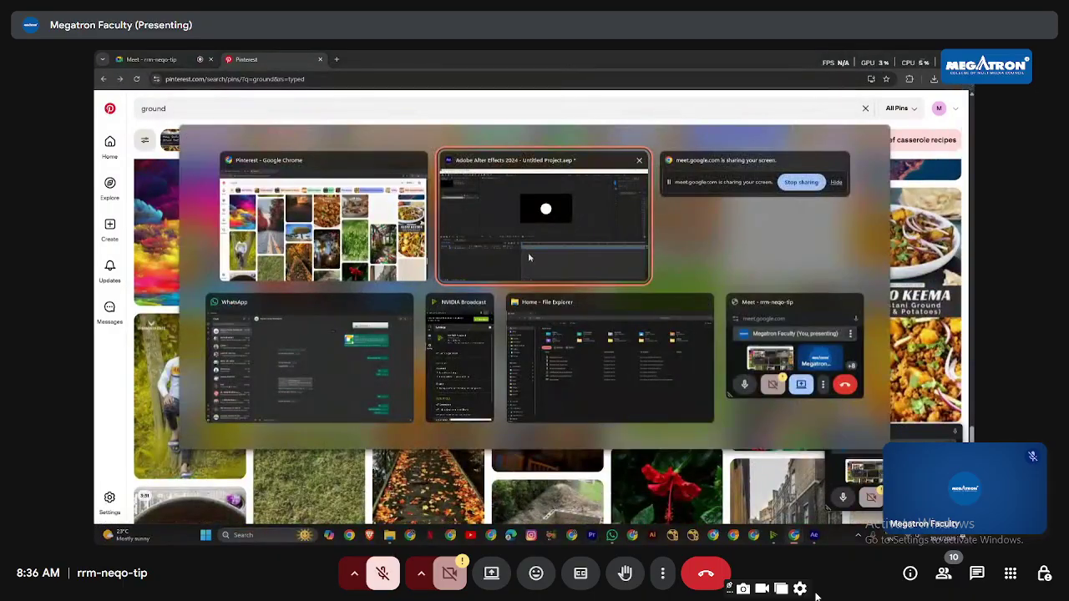
pyautogui.click(573, 393)
pyautogui.click(142, 284)
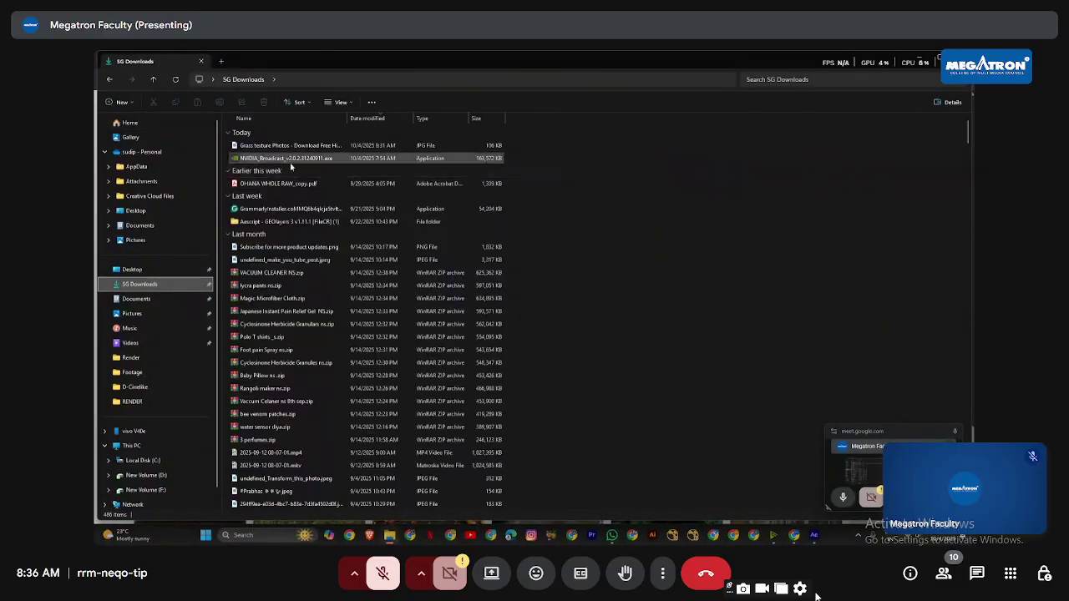
pyautogui.moveTo(288, 145); pyautogui.dragTo(307, 410)
pyautogui.hotkey('alt', 'Tab')
pyautogui.hotkey('alt', 'Tab')
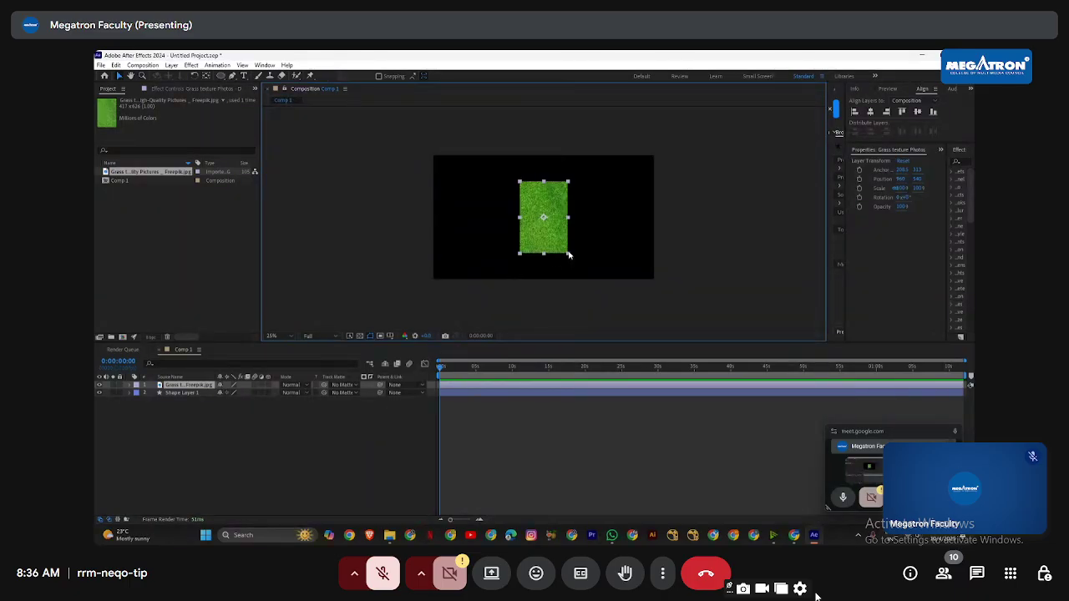
pyautogui.moveTo(568, 255); pyautogui.dragTo(591, 266)
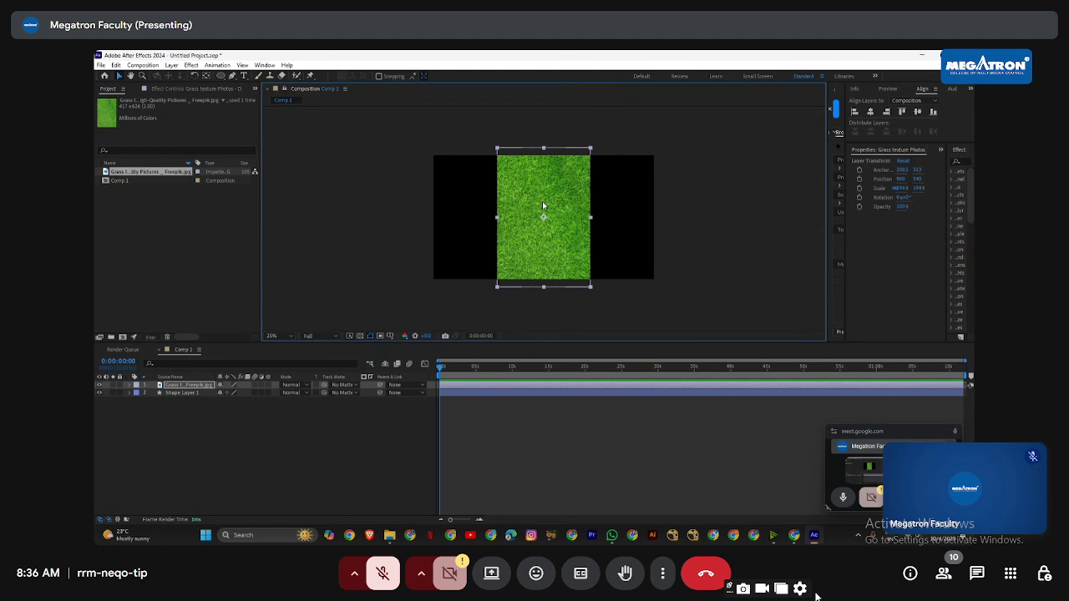
# Step: Assign the grass texture layer as the track matte of Shape Layer 1
pyautogui.click(194, 405)
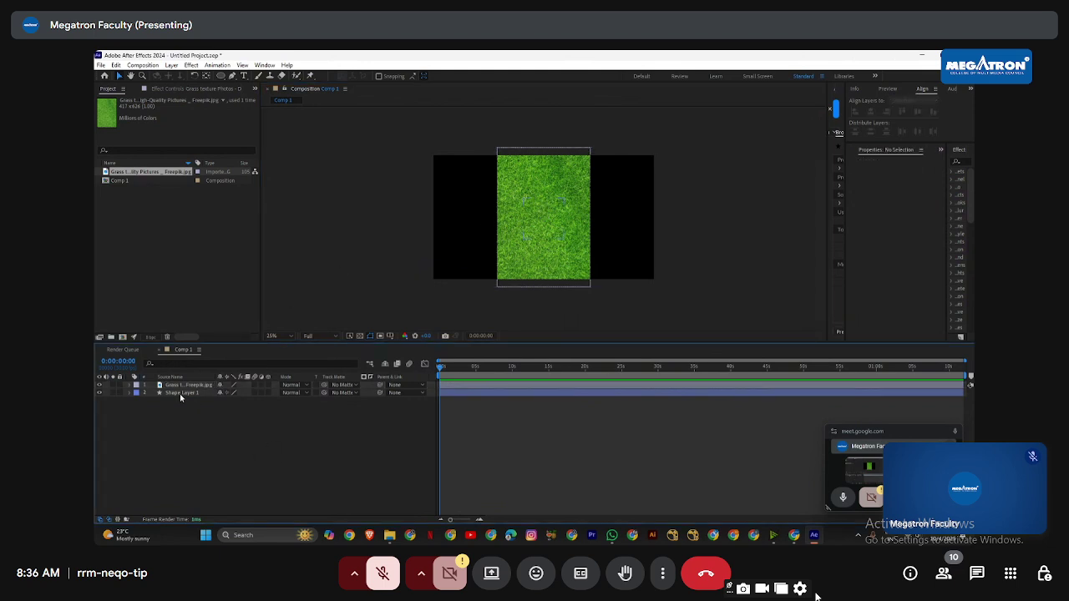
pyautogui.click(182, 394)
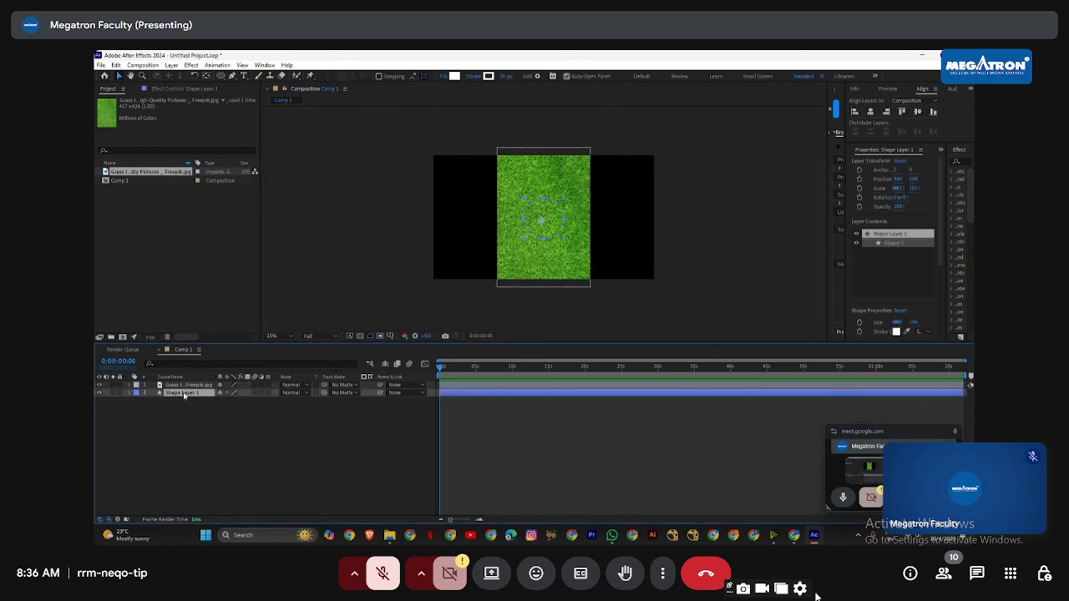
pyautogui.click(348, 393)
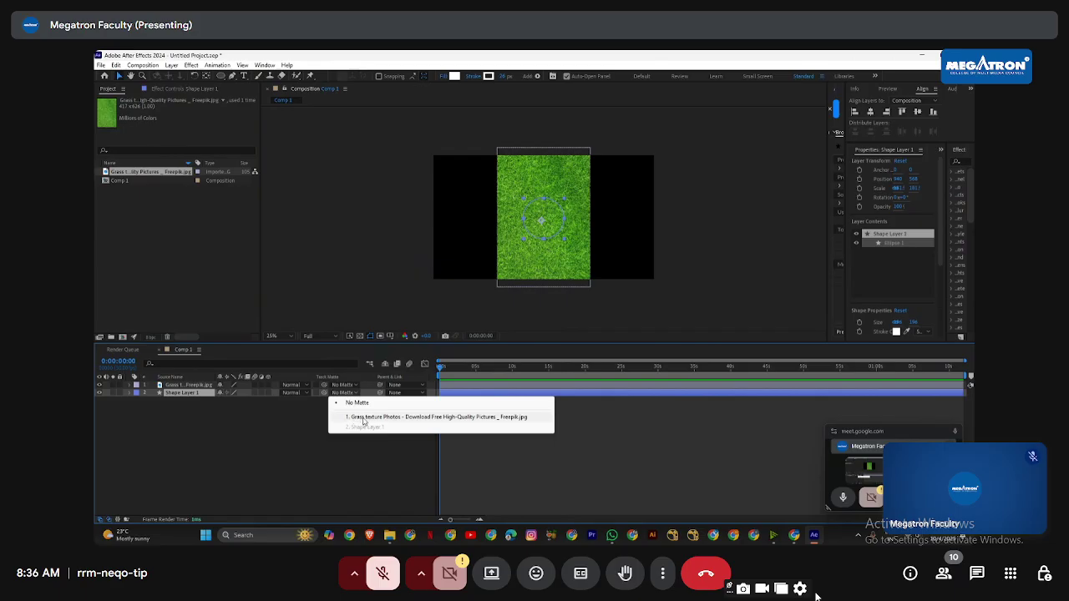
pyautogui.click(360, 418)
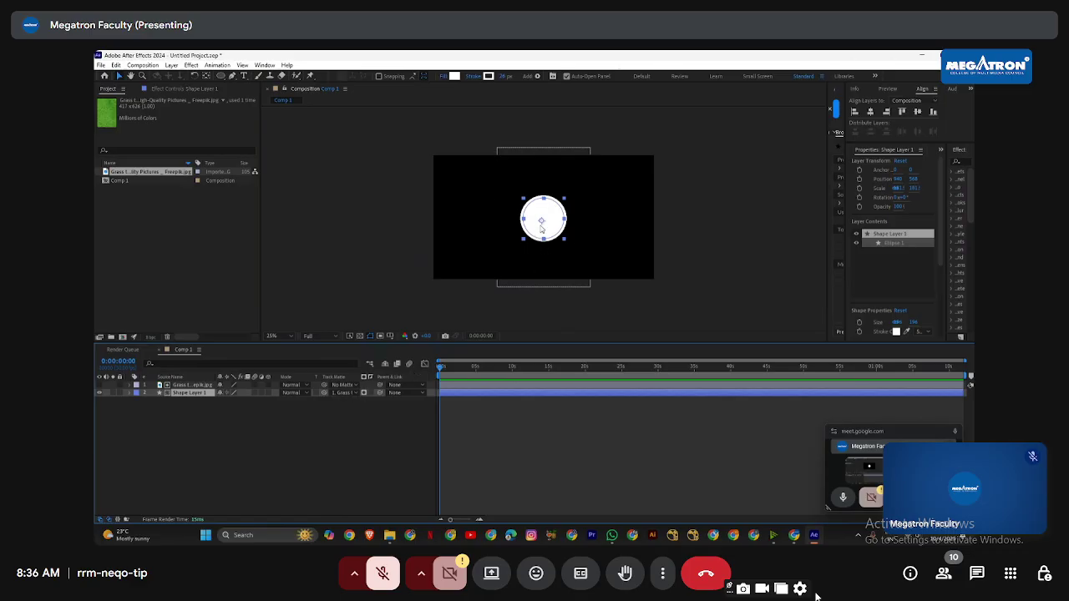
# Step: Switch Shape Layer 1's track matte to luma, trying the inverted matte and leaving it non-inverted
pyautogui.click(363, 393)
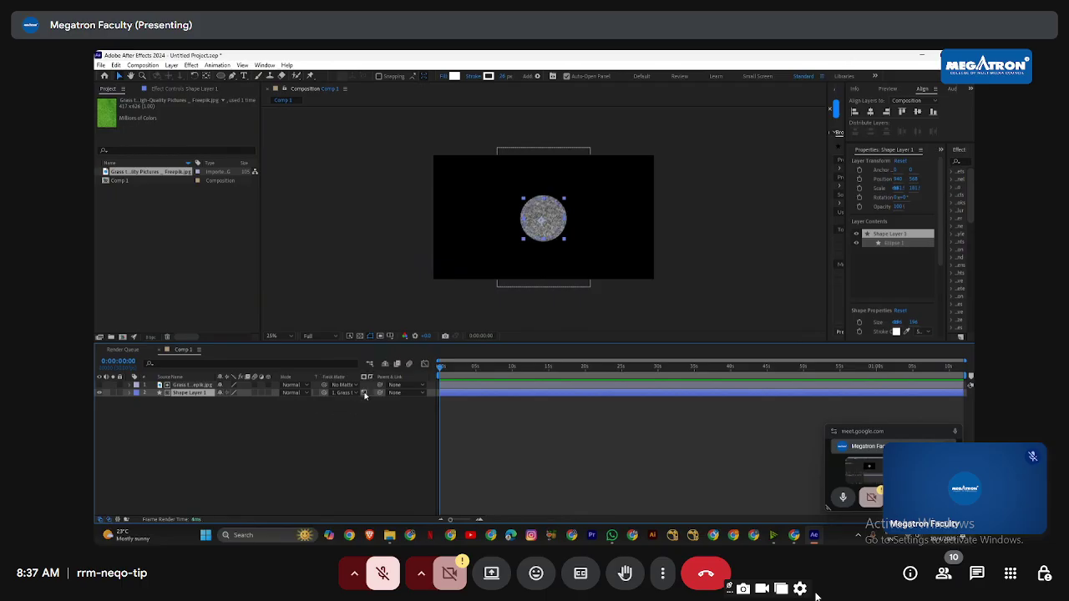
pyautogui.click(365, 394)
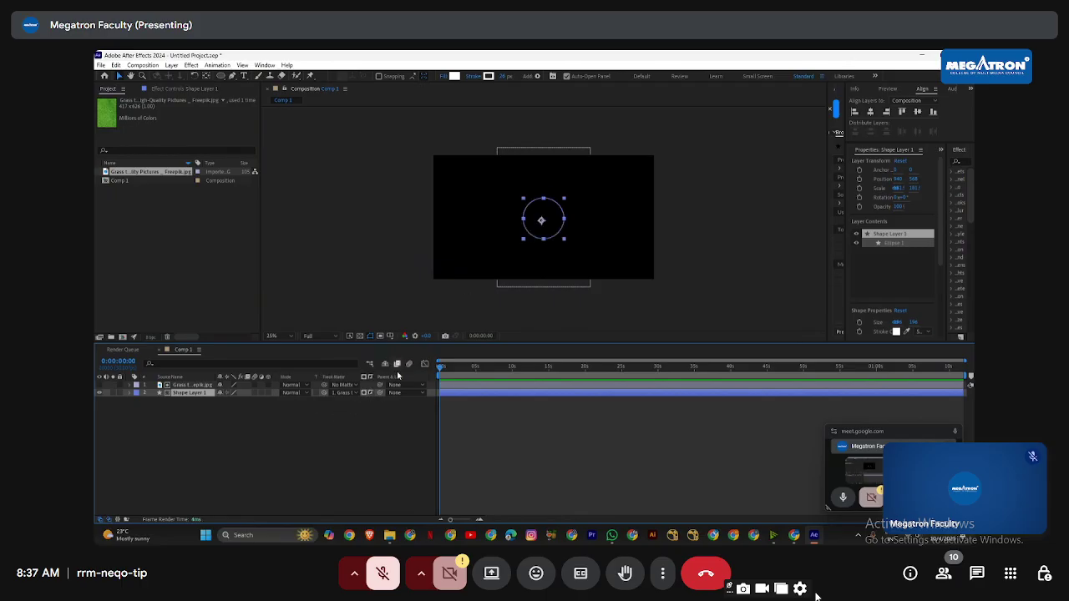
pyautogui.click(370, 394)
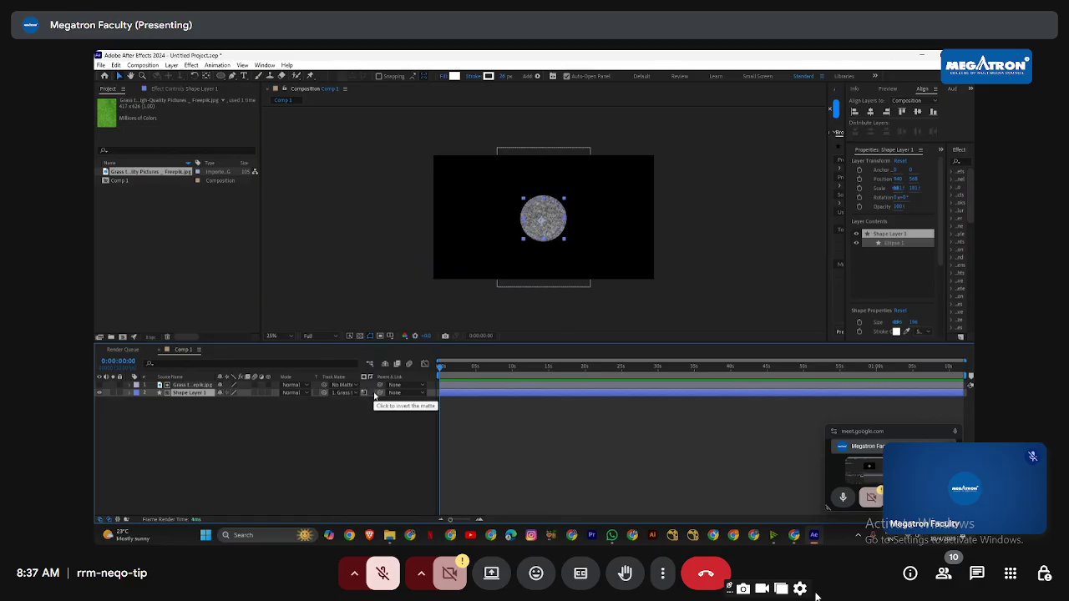
# Step: Examine the matted circle's grass texture up close and as a whole in the composition
pyautogui.click(563, 221)
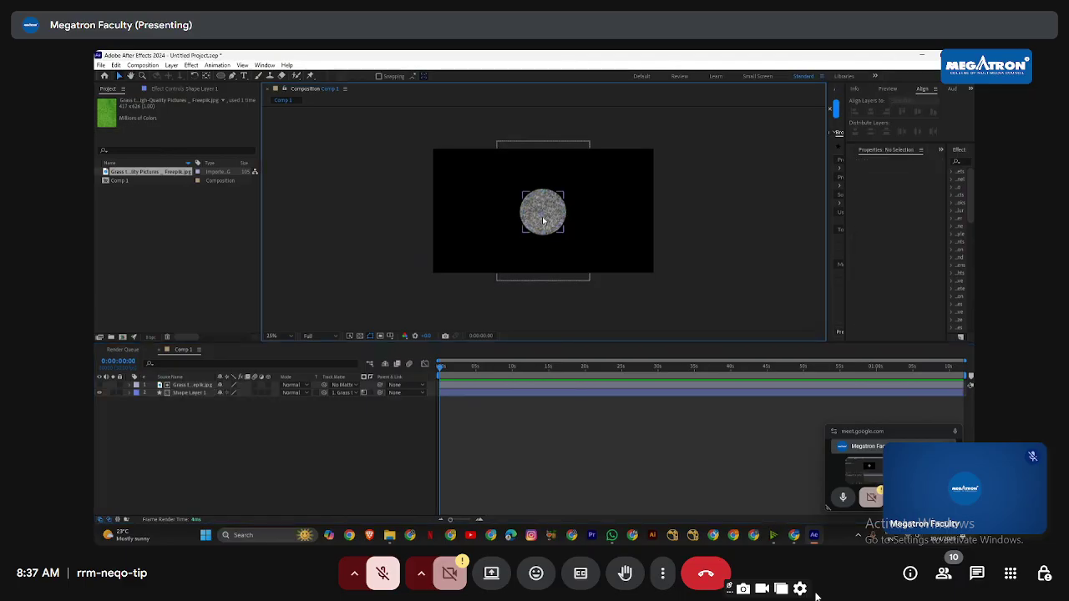
pyautogui.press('/')
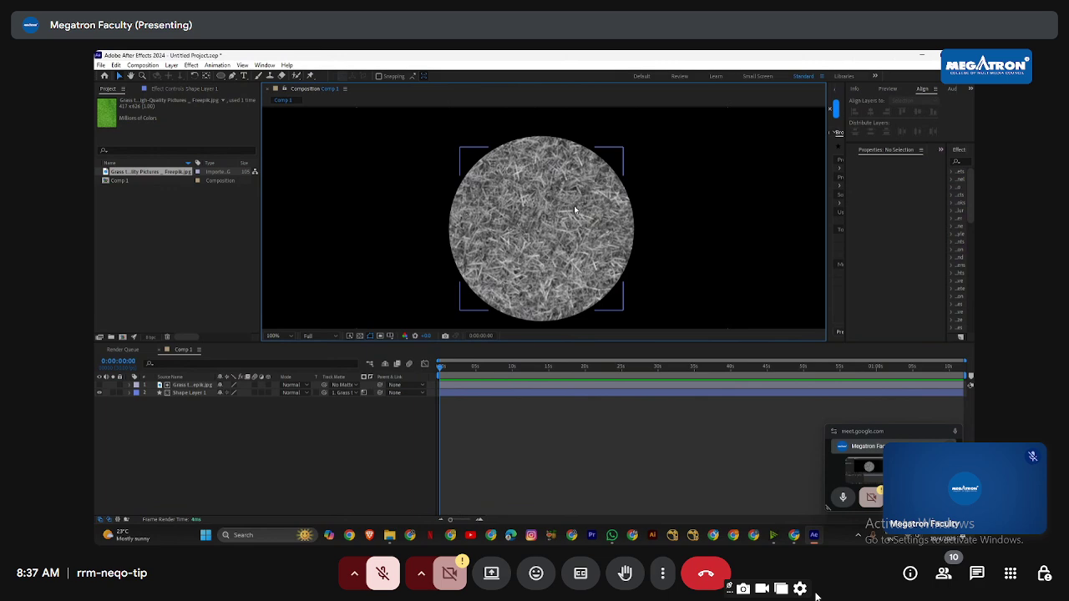
pyautogui.press(',')
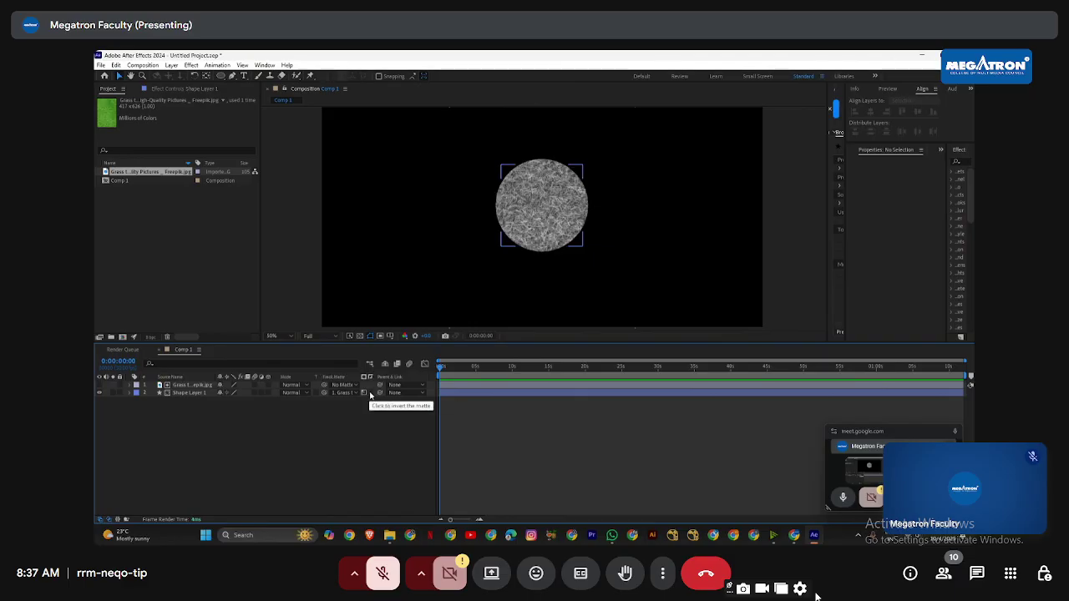
pyautogui.moveTo(563, 209); pyautogui.dragTo(560, 180)
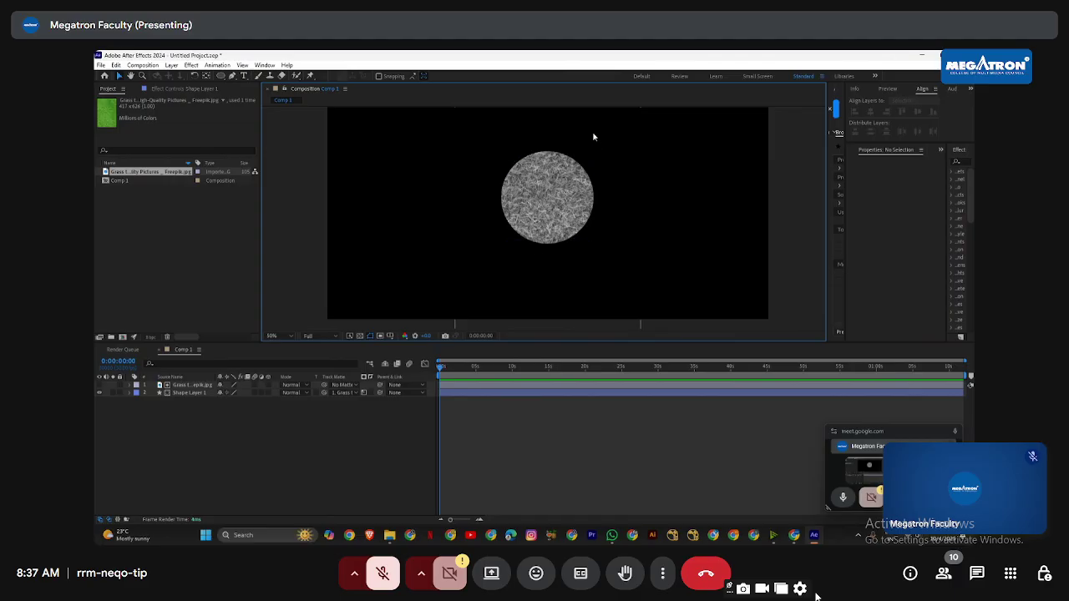
pyautogui.scroll(-2, 538, 209)
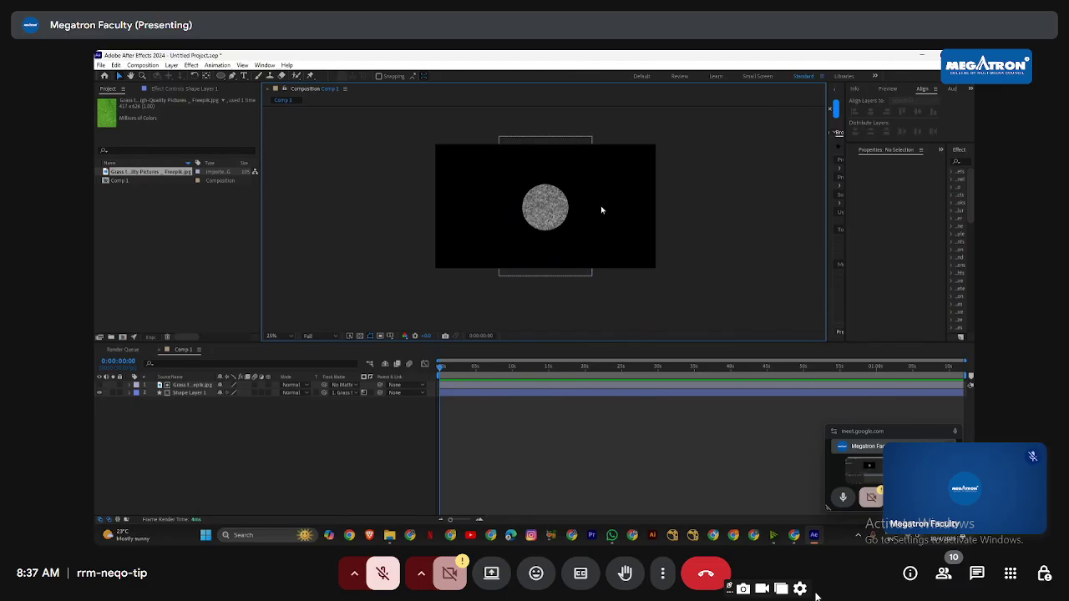
pyautogui.click(544, 208)
pyautogui.click(317, 445)
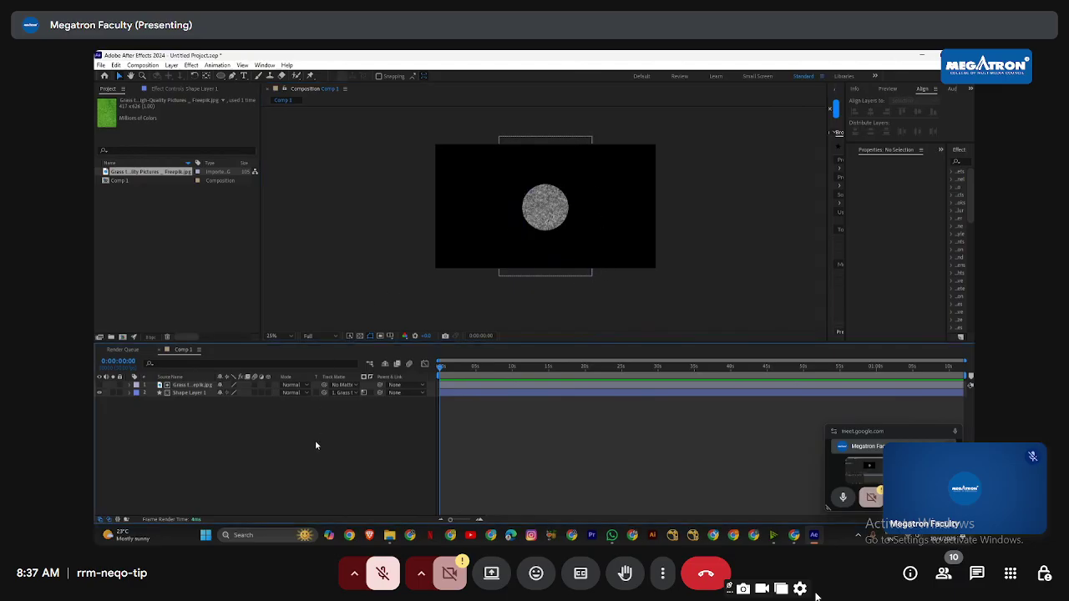
pyautogui.click(526, 162)
pyautogui.click(208, 420)
pyautogui.click(346, 393)
pyautogui.click(277, 421)
pyautogui.click(540, 263)
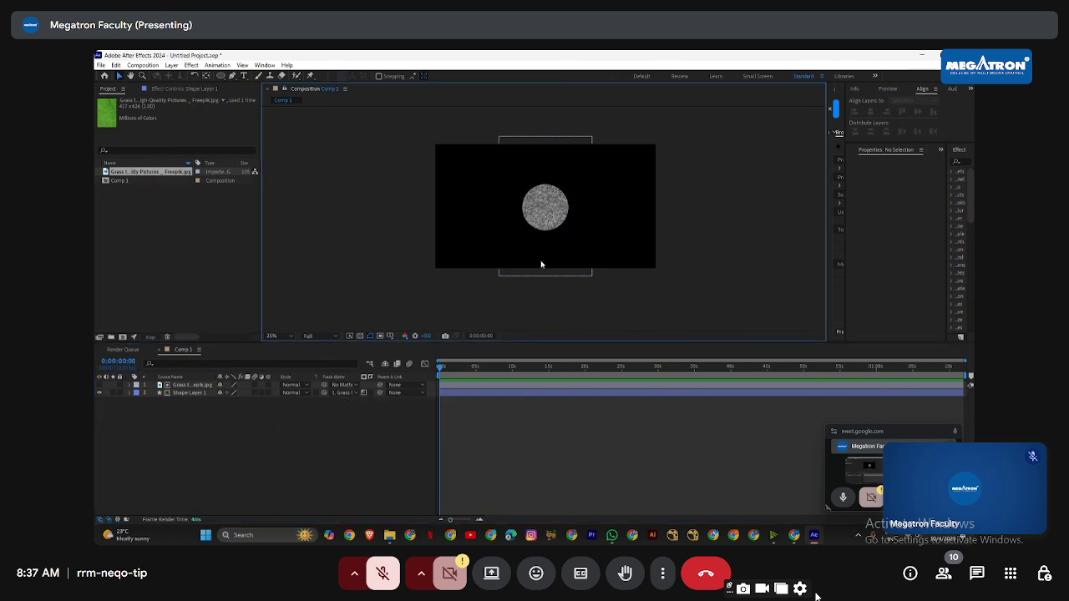
# Step: Scale the grass matte layer down to about 123% and shift it left so it covers only part of the circle
pyautogui.click(198, 386)
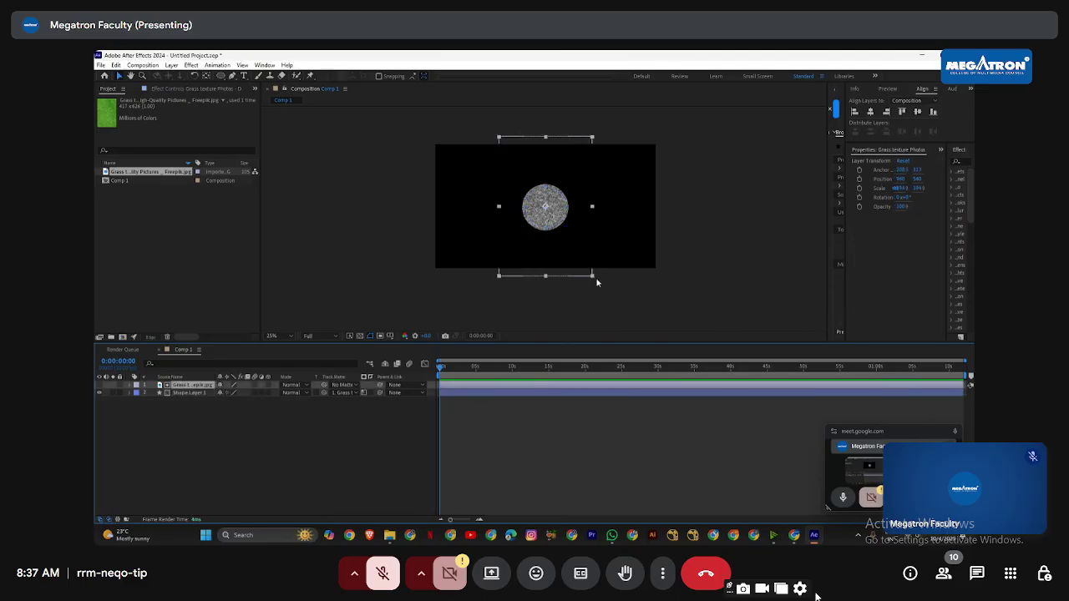
pyautogui.moveTo(590, 278); pyautogui.dragTo(573, 241)
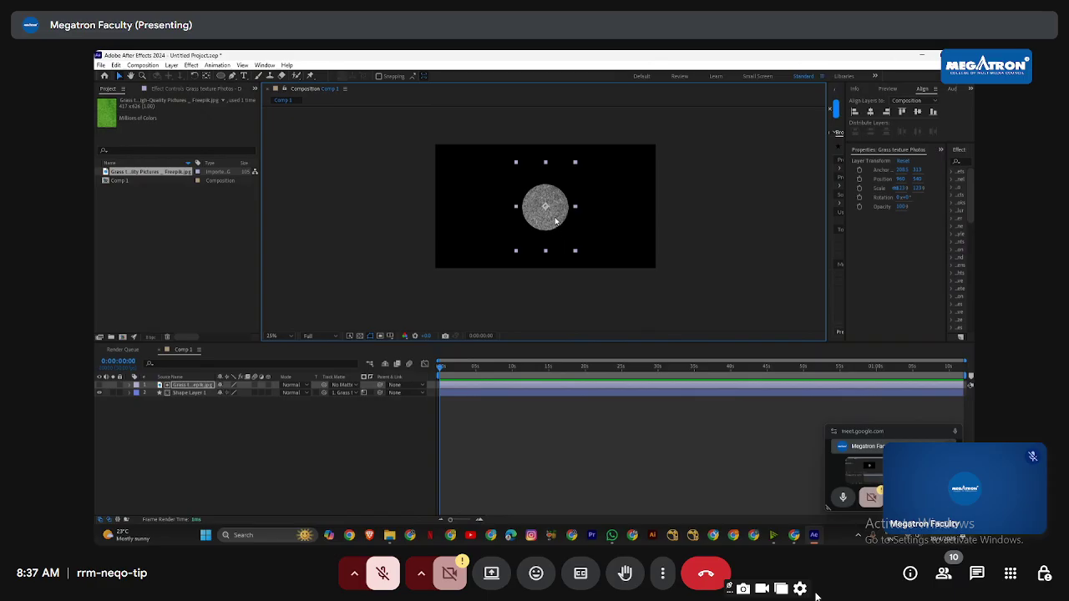
pyautogui.moveTo(555, 221); pyautogui.dragTo(592, 262)
pyautogui.click(593, 262)
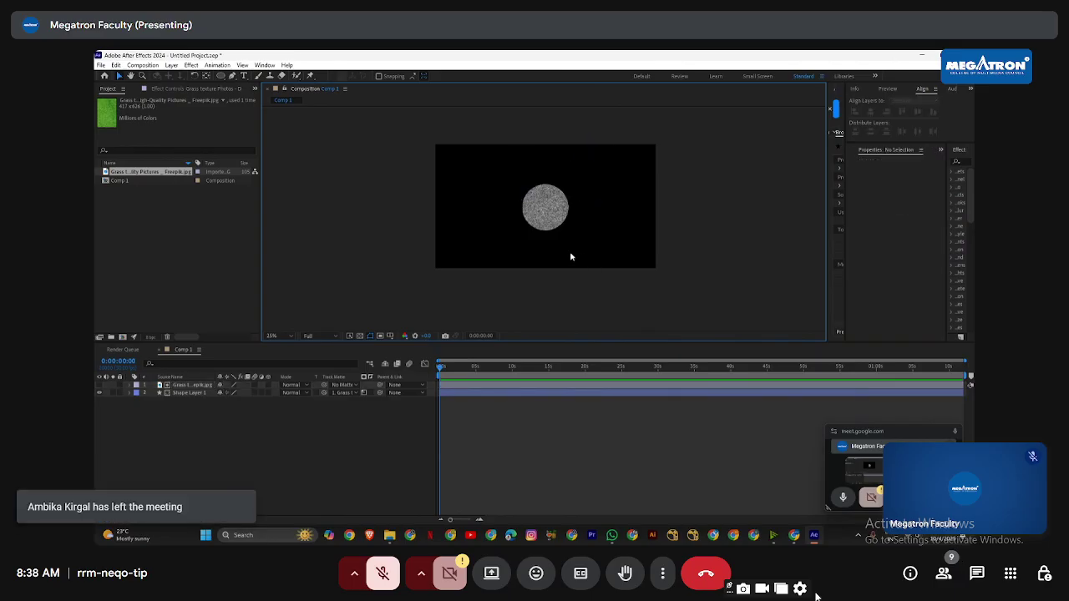
pyautogui.hotkey('ctrl', 'z')
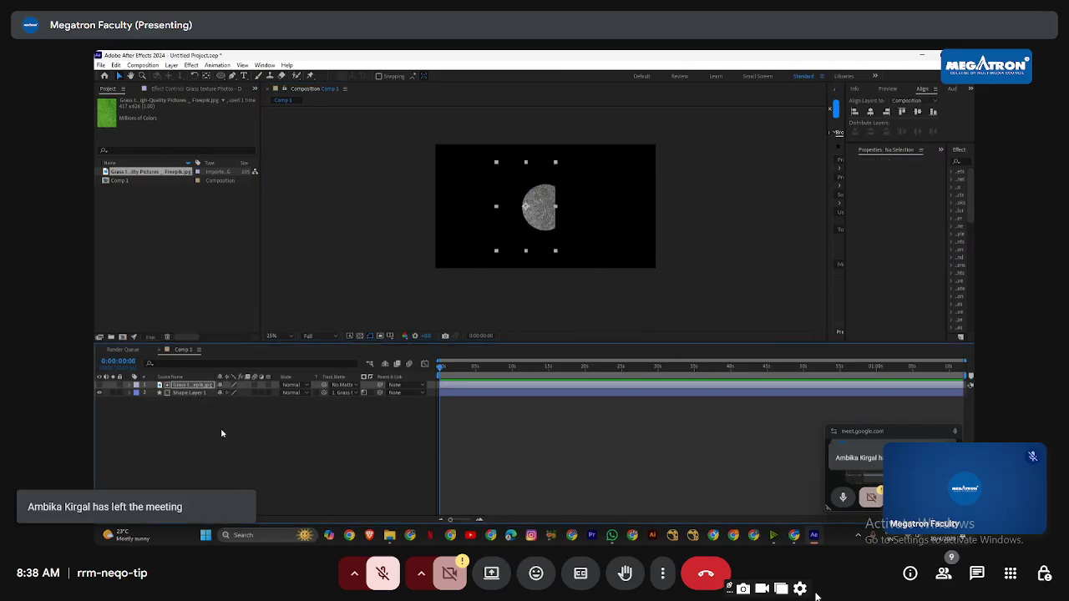
# Step: Duplicate the grass matte layer and move the visible copy left, clear of the circle
pyautogui.click(193, 387)
pyautogui.hotkey('ctrl', 'd')
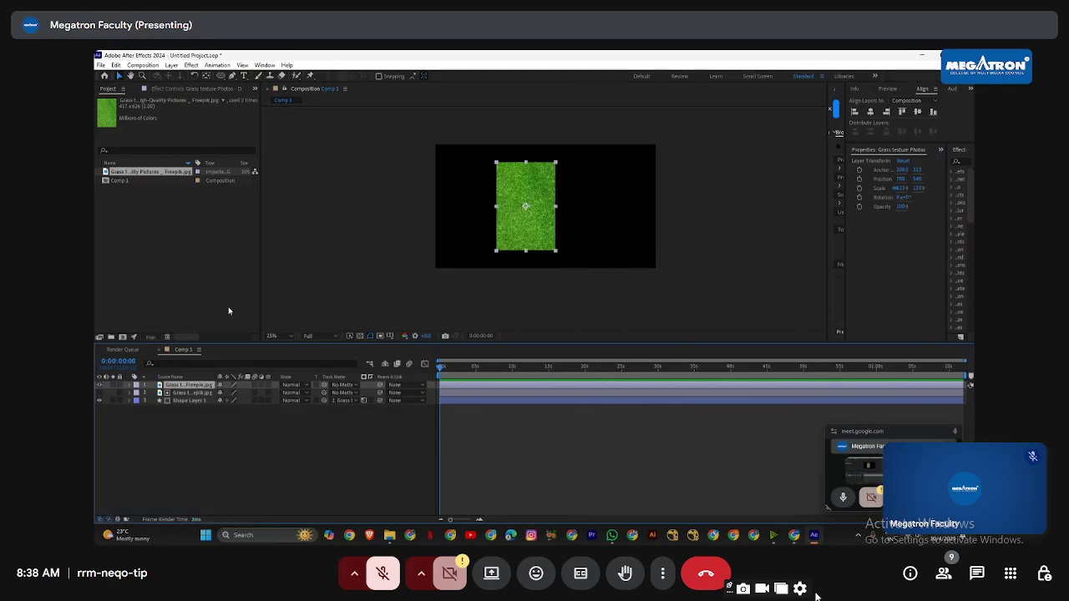
pyautogui.moveTo(524, 247); pyautogui.dragTo(477, 233)
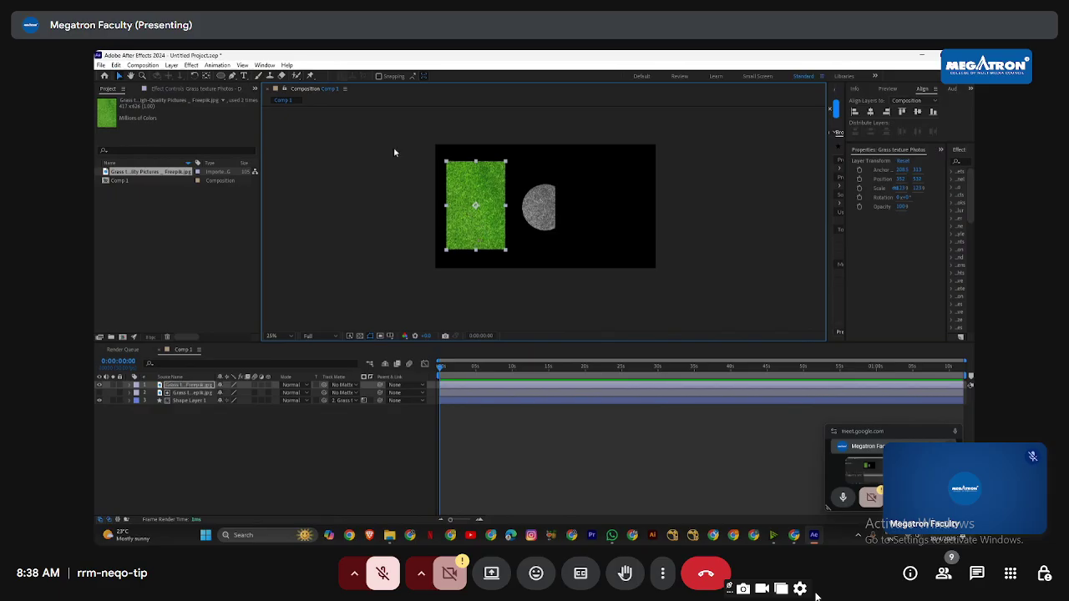
# Step: Cut the duplicated grass layer with a centred circular mask about the size of the neighbouring circle, and collapse the layer's properties
pyautogui.click(220, 76)
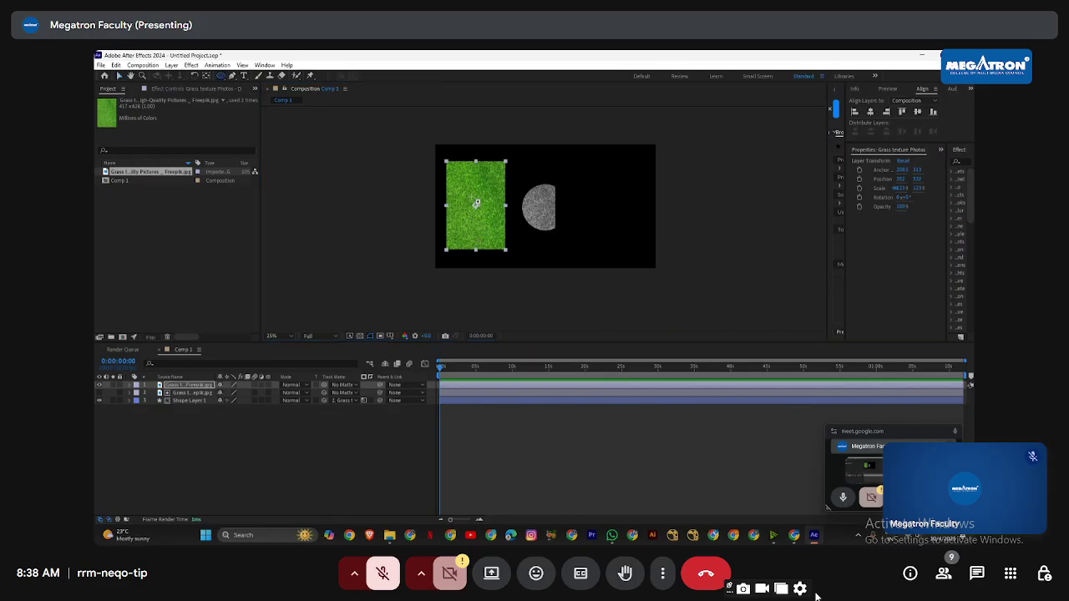
pyautogui.moveTo(473, 204); pyautogui.dragTo(498, 224)
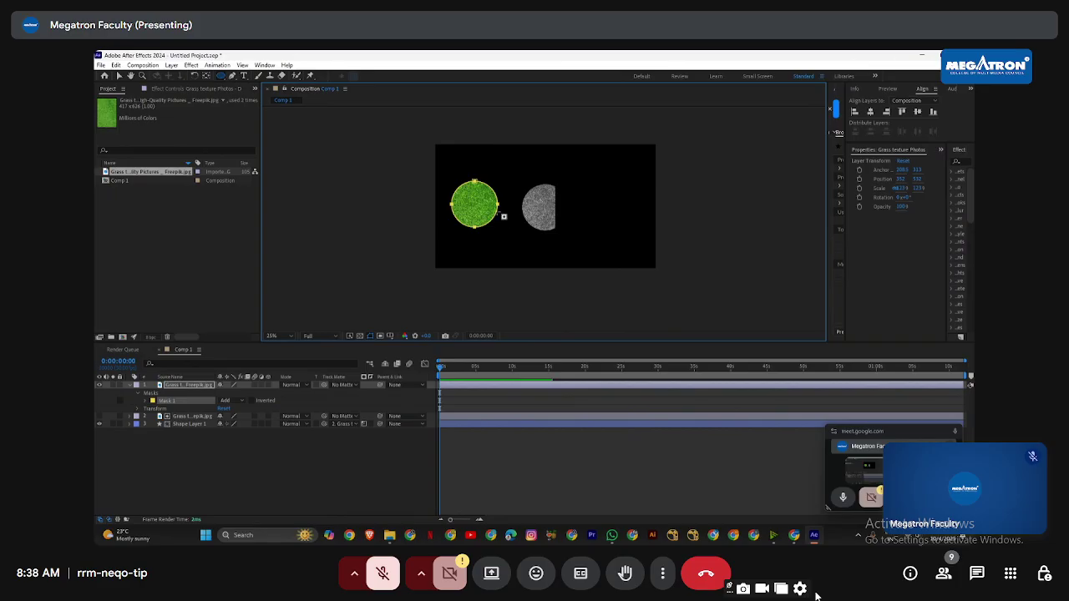
pyautogui.press('v')
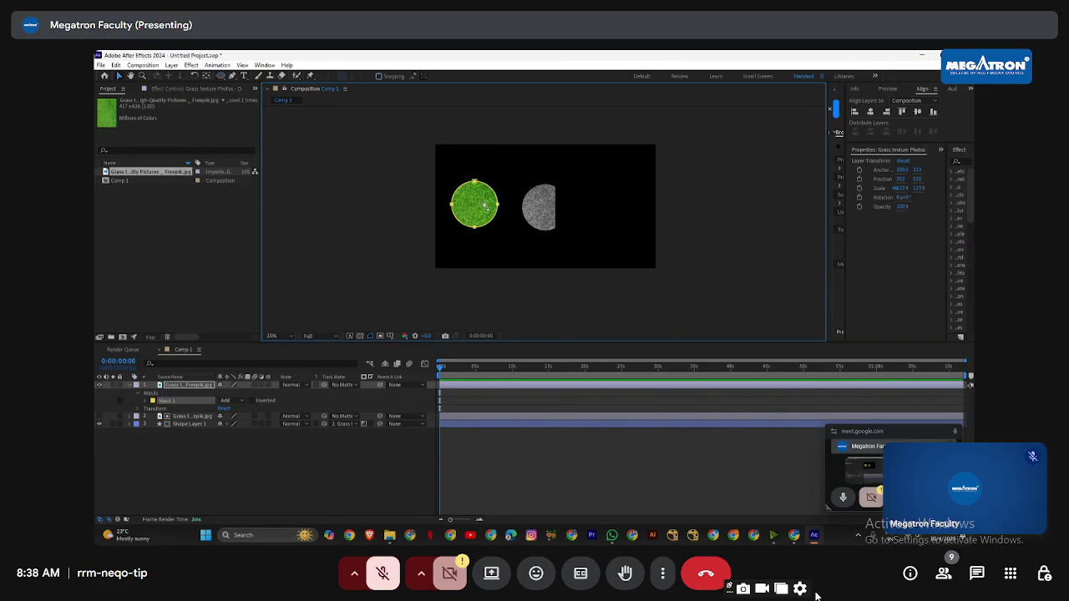
pyautogui.click(331, 483)
pyautogui.click(465, 386)
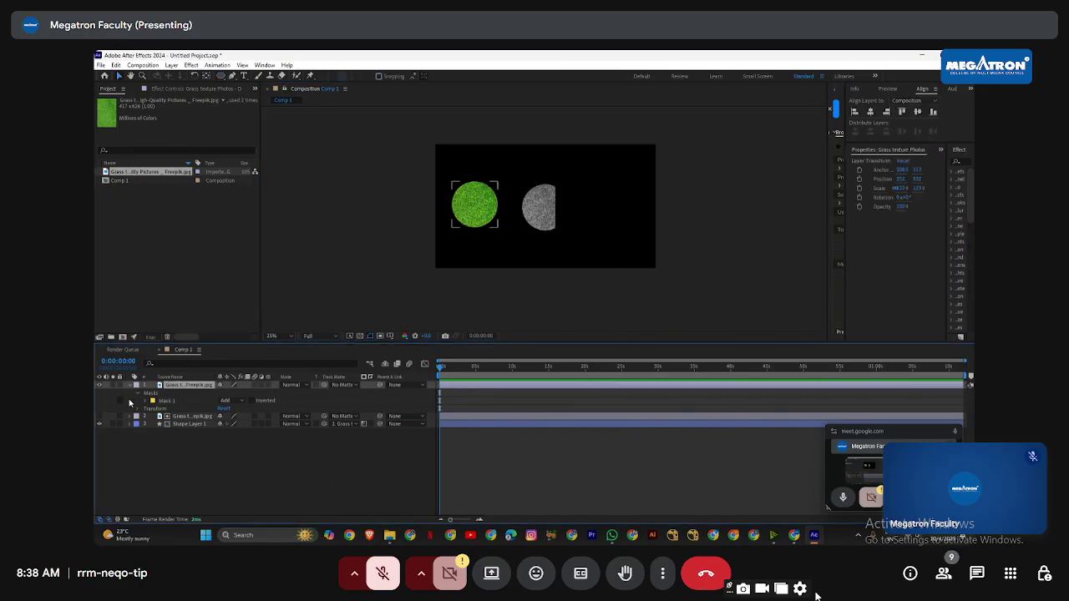
pyautogui.click(130, 385)
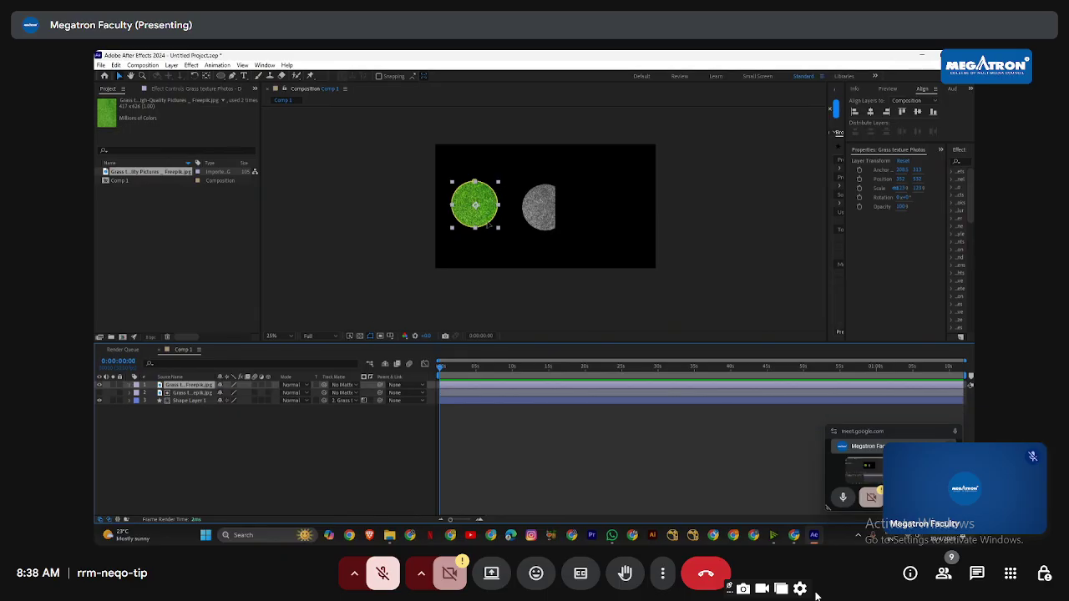
# Step: Reposition the masked green grass circle level with the gray matted circle, leaving a gap between them
pyautogui.moveTo(485, 206)
pyautogui.mouseDown()
pyautogui.moveTo(560, 182)
pyautogui.moveTo(632, 205)
pyautogui.moveTo(633, 248)
pyautogui.moveTo(489, 251)
pyautogui.moveTo(481, 172)
pyautogui.moveTo(391, 195)
pyautogui.moveTo(482, 197)
pyautogui.mouseUp()
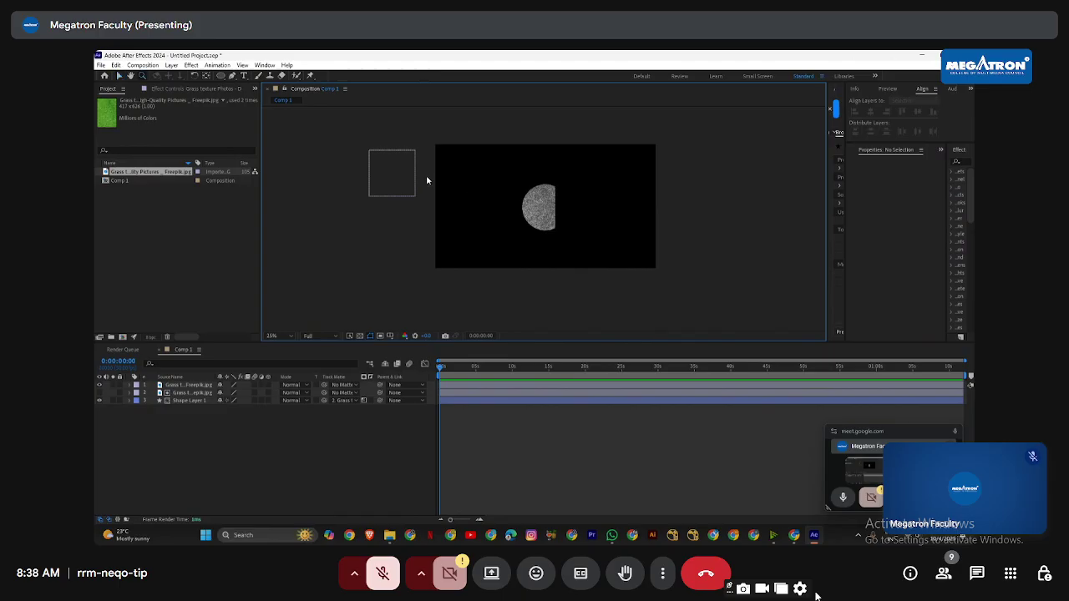
pyautogui.scroll(1, 477, 215)
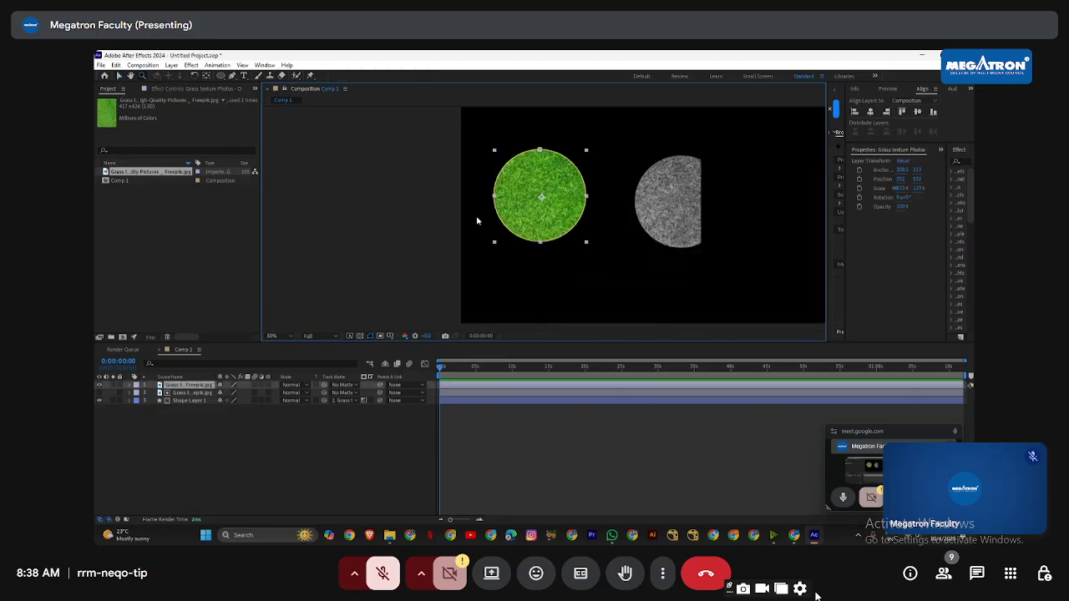
pyautogui.moveTo(539, 228); pyautogui.dragTo(560, 220)
pyautogui.moveTo(623, 248); pyautogui.dragTo(532, 238)
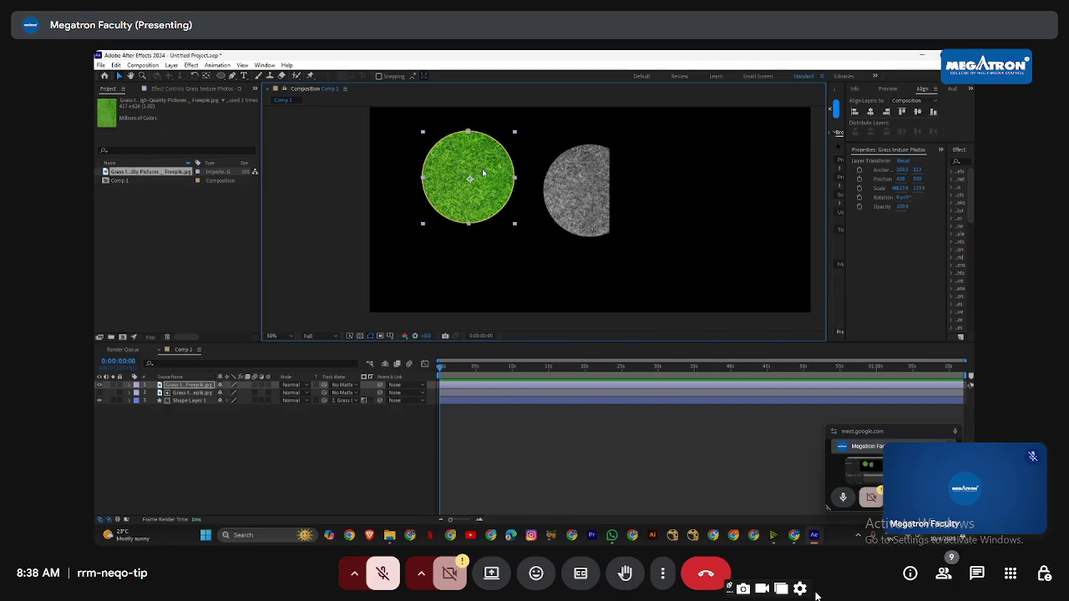
pyautogui.moveTo(490, 167); pyautogui.dragTo(477, 197)
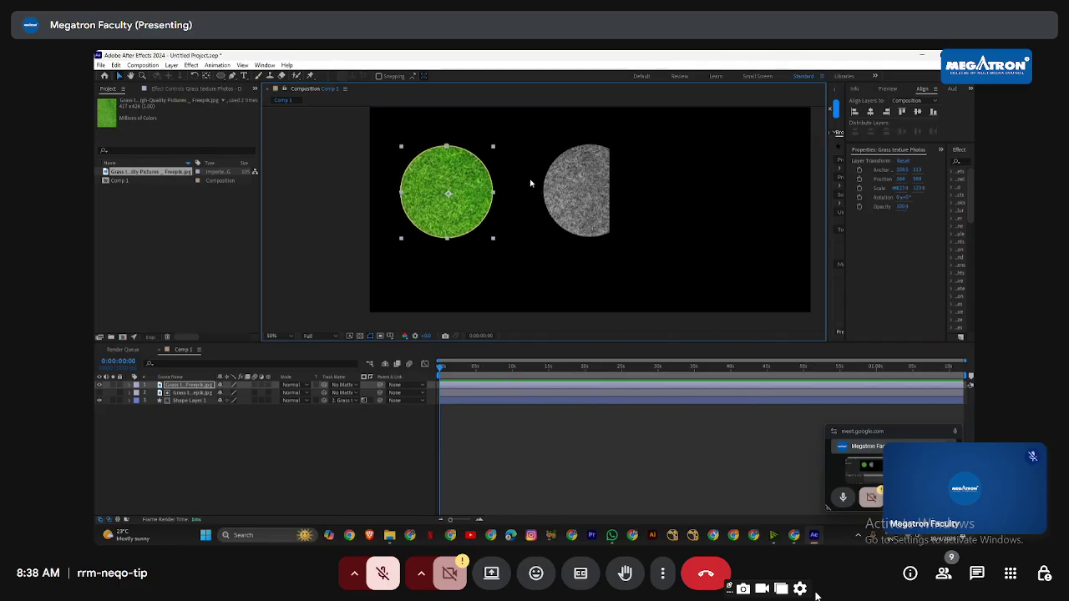
# Step: Move the grass matte layer of Shape Layer 1 right and slightly up so it covers the whole circle
pyautogui.click(608, 219)
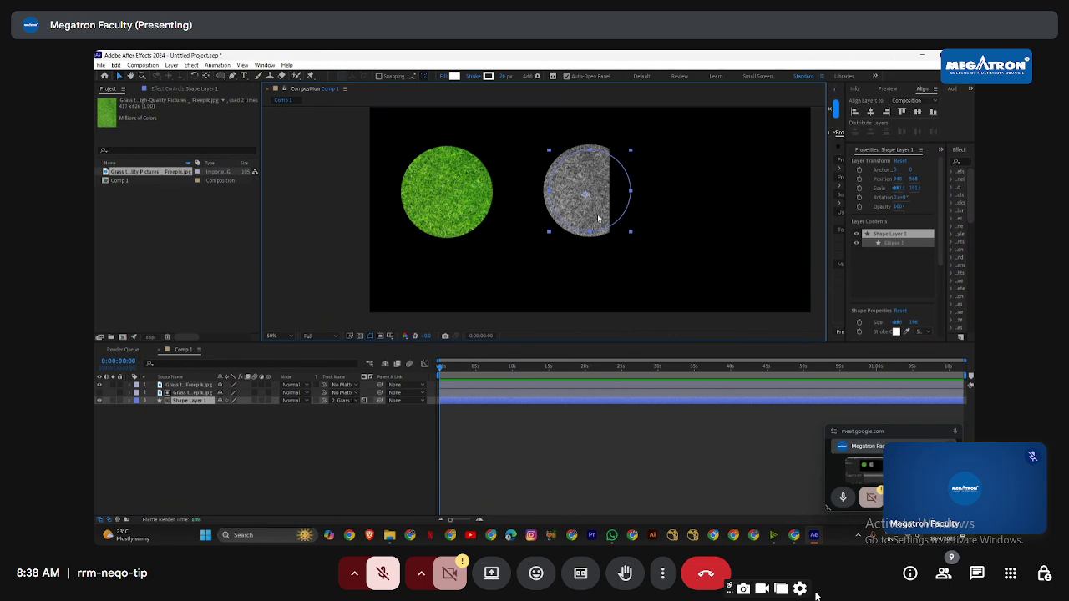
pyautogui.click(600, 260)
pyautogui.click(182, 400)
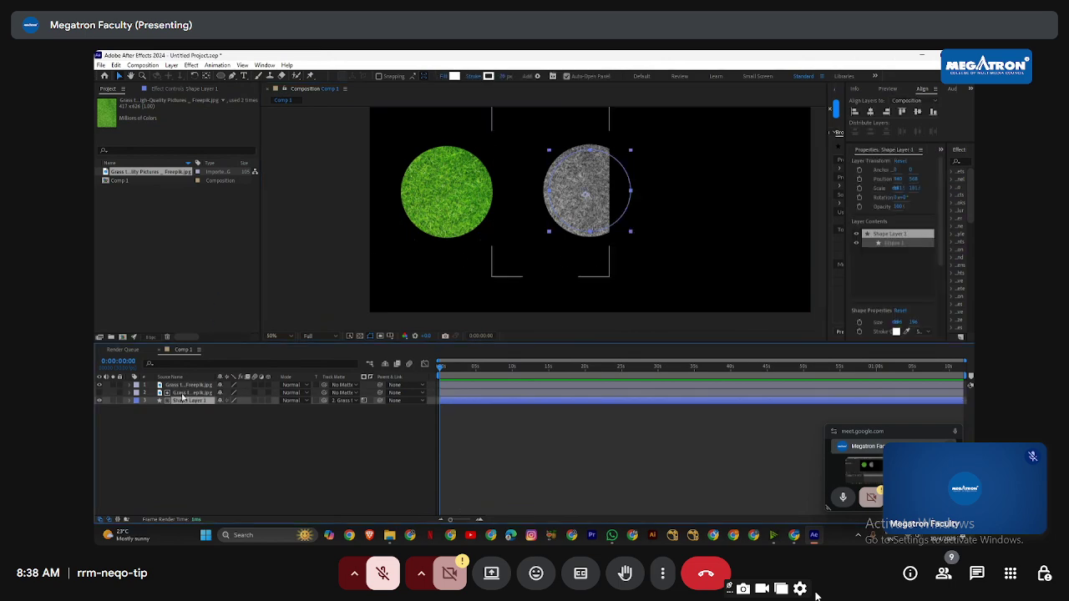
pyautogui.click(512, 298)
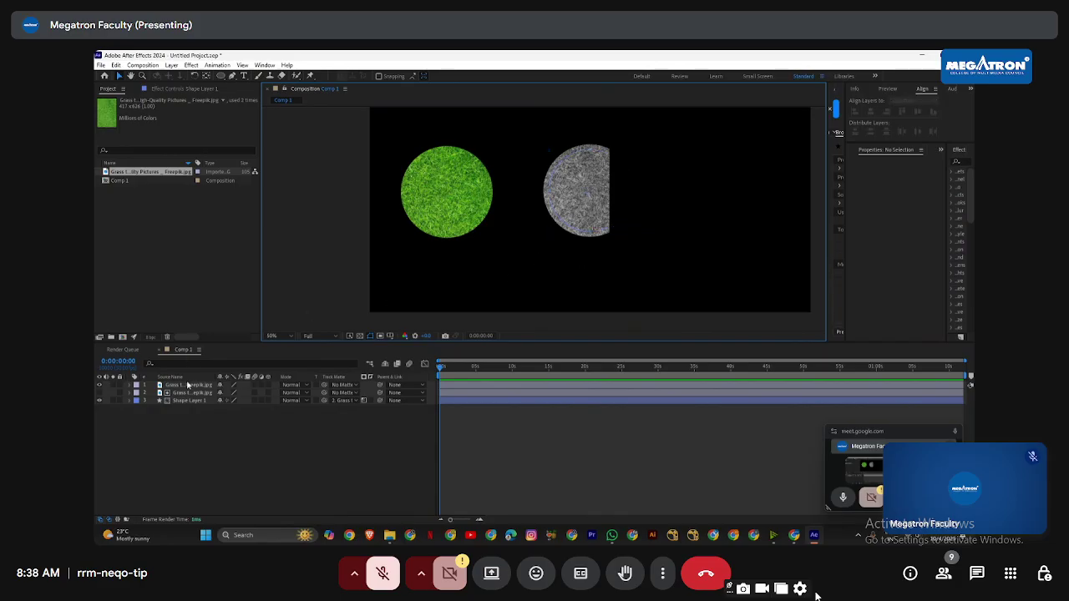
pyautogui.click(182, 401)
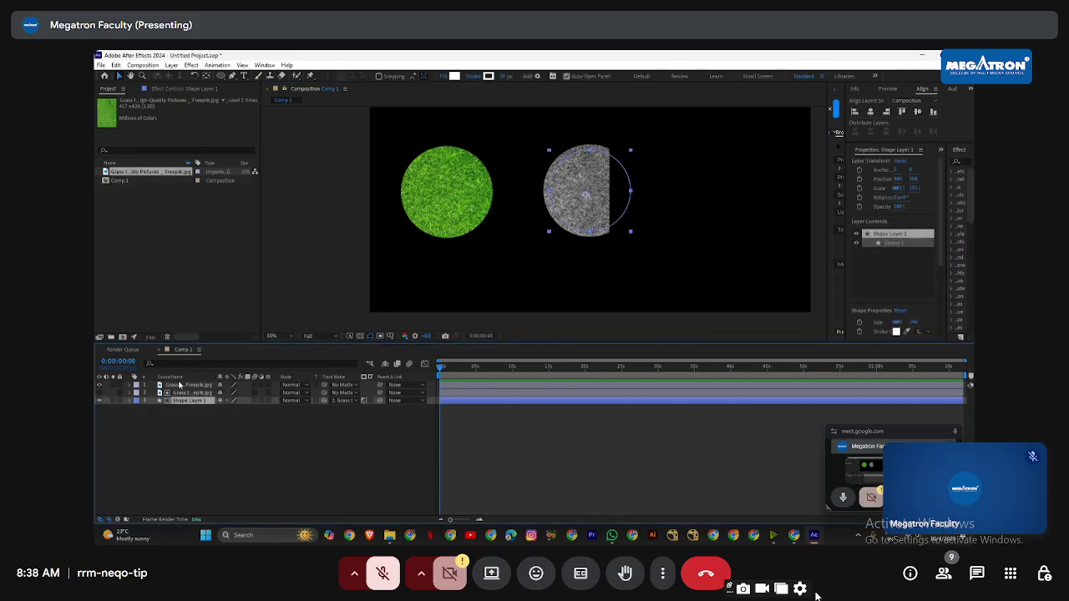
pyautogui.click(184, 392)
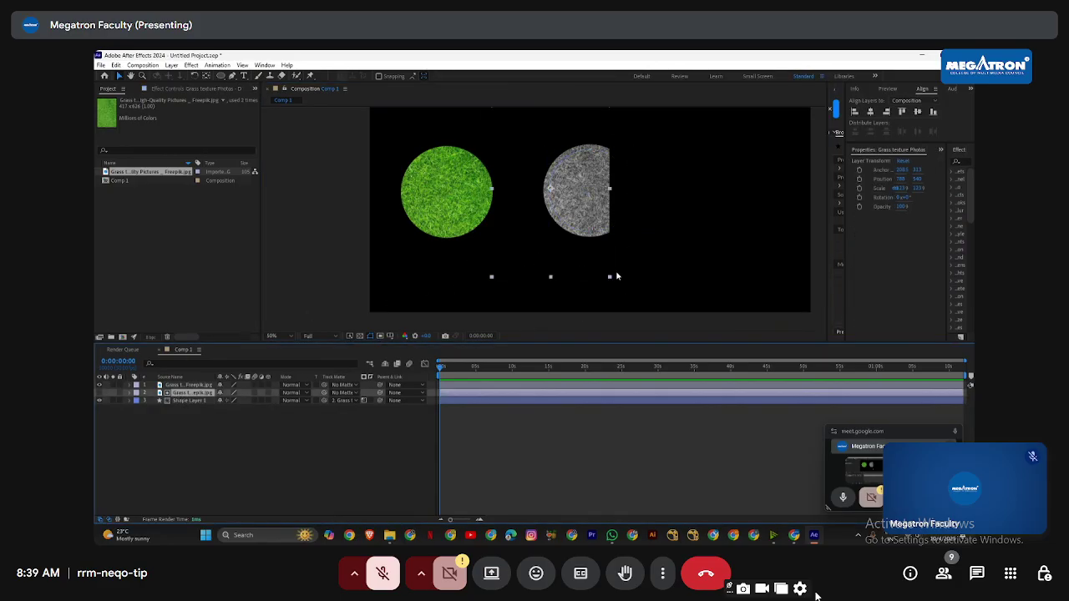
pyautogui.moveTo(561, 211); pyautogui.dragTo(601, 174)
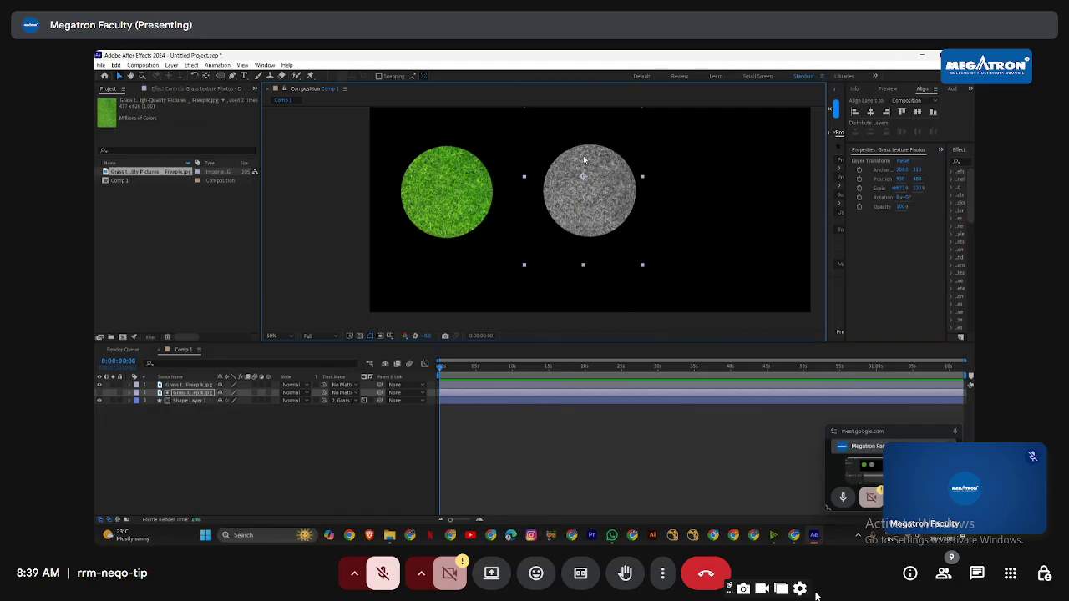
# Step: Delete the grass layer that serves as Shape Layer 1's matte
pyautogui.click(234, 424)
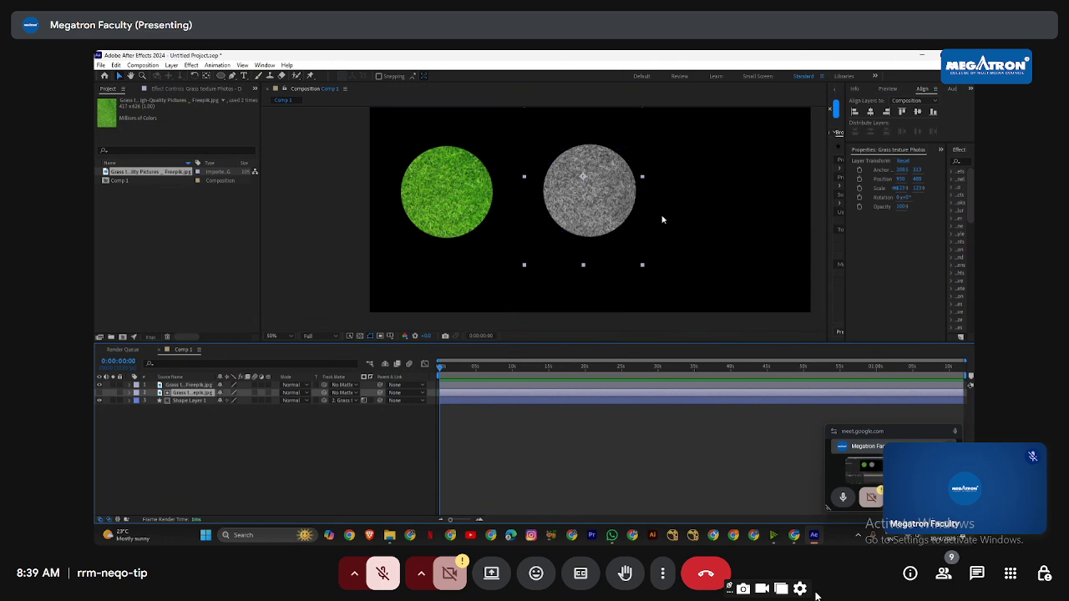
pyautogui.press('Delete')
pyautogui.click(596, 203)
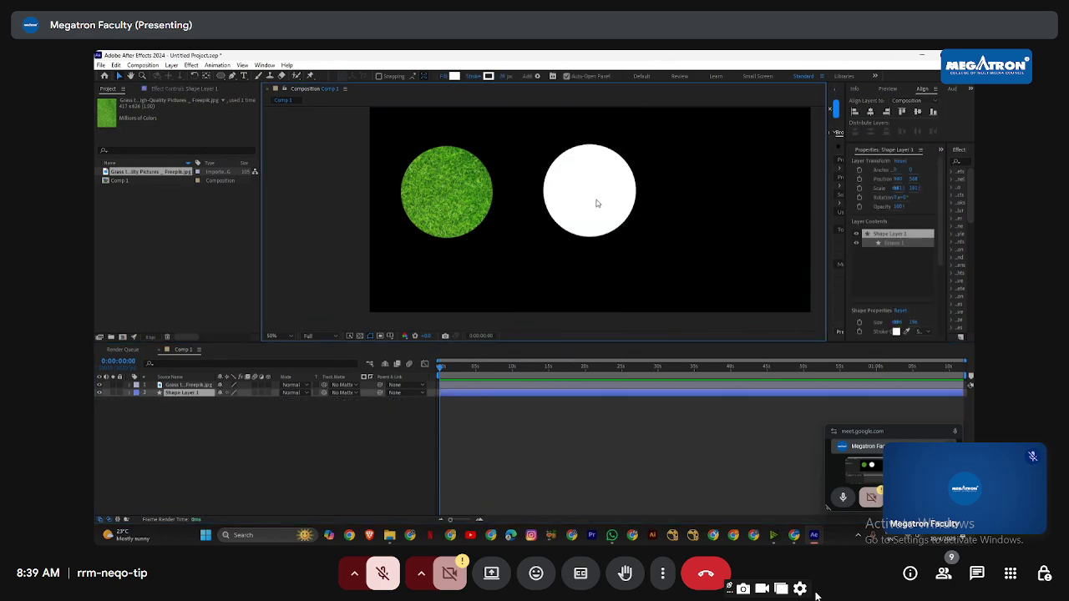
# Step: Delete the masked green grass layer from Comp 1
pyautogui.click(446, 192)
pyautogui.press('Delete')
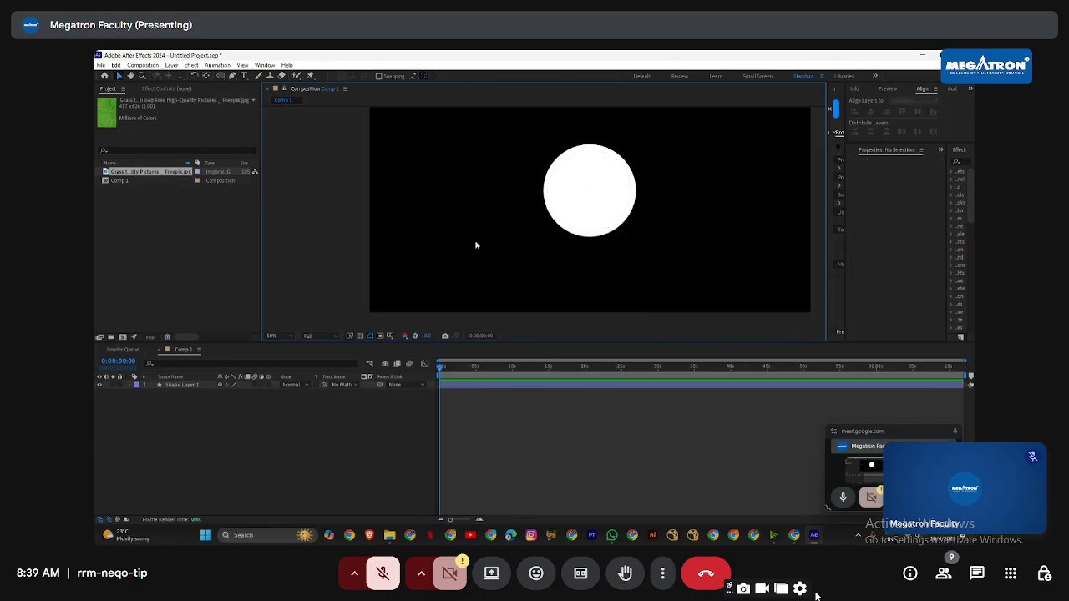
pyautogui.scroll(-1, 546, 229)
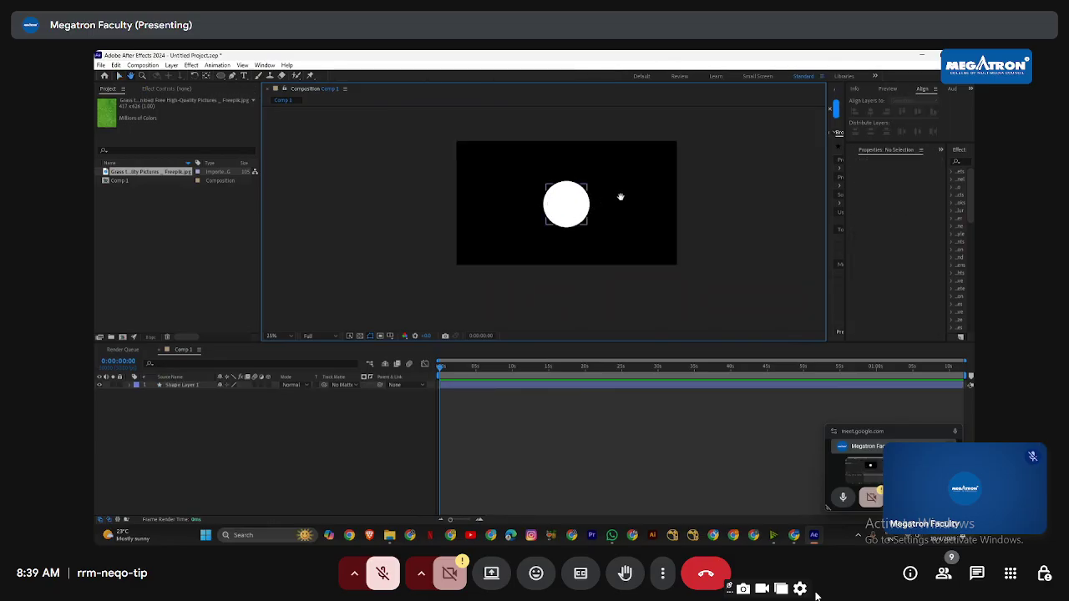
pyautogui.moveTo(620, 196)
pyautogui.mouseDown()
pyautogui.moveTo(556, 196)
pyautogui.moveTo(609, 189)
pyautogui.mouseUp()
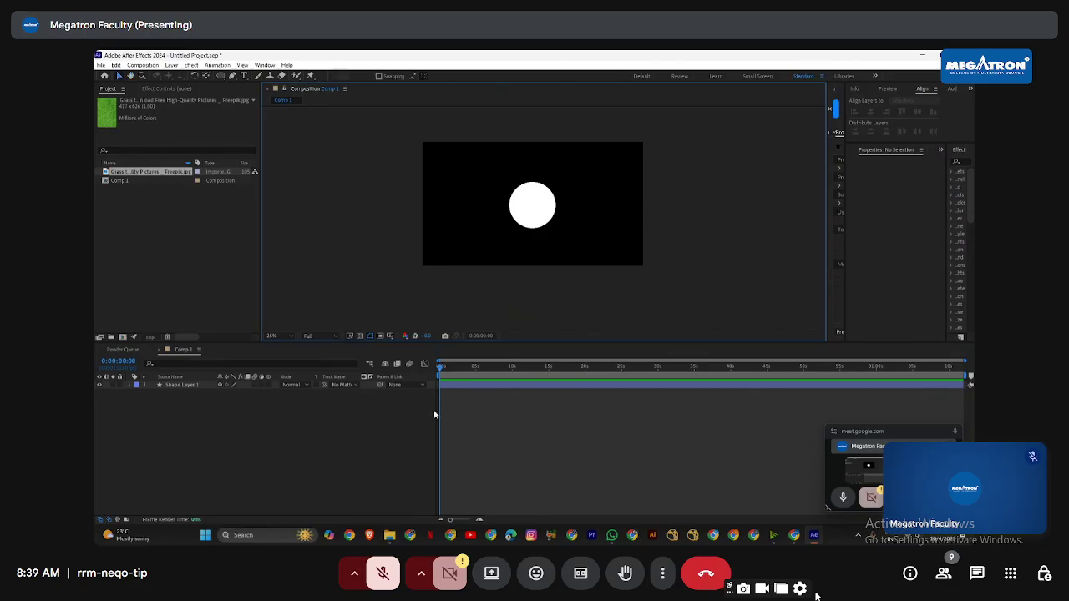
# Step: Check Shape Layer 1's track matte options, and undo the deletion of the masked grass layer
pyautogui.click(192, 385)
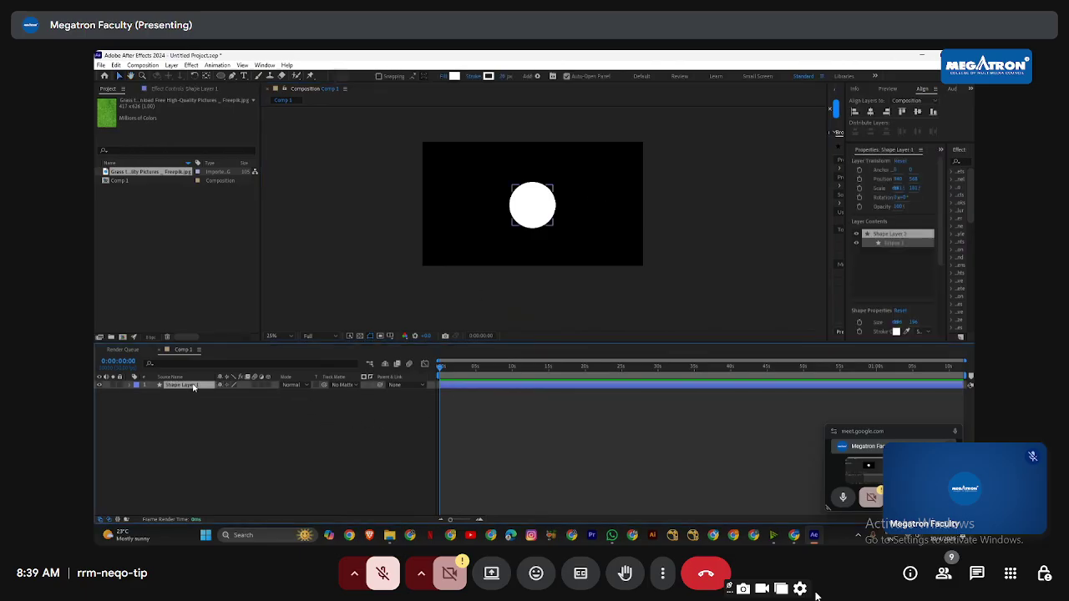
pyautogui.click(412, 427)
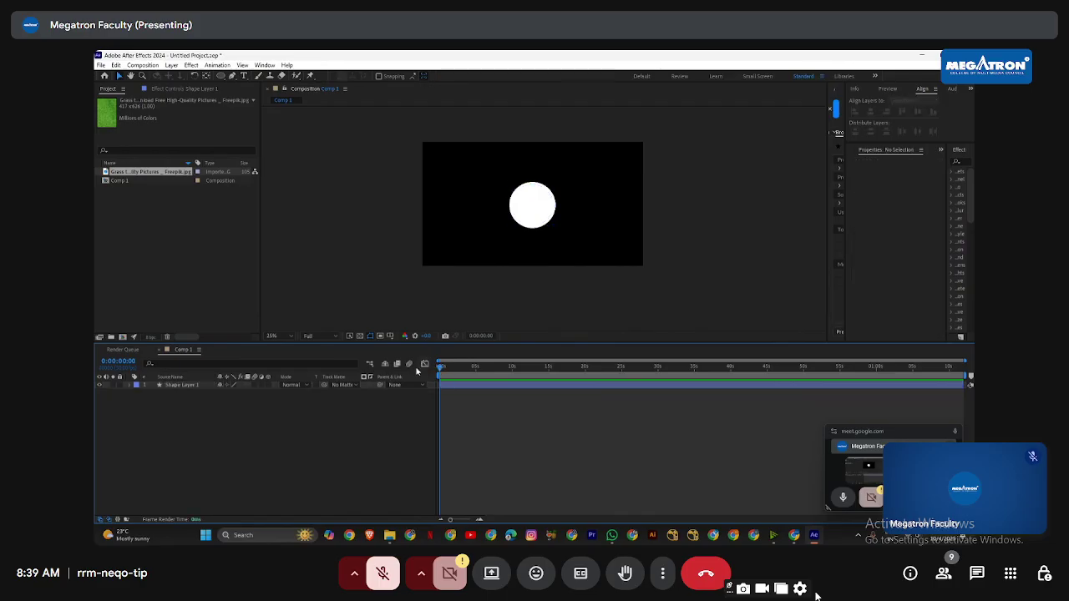
pyautogui.click(347, 386)
pyautogui.click(256, 440)
pyautogui.hotkey('ctrl', '/')
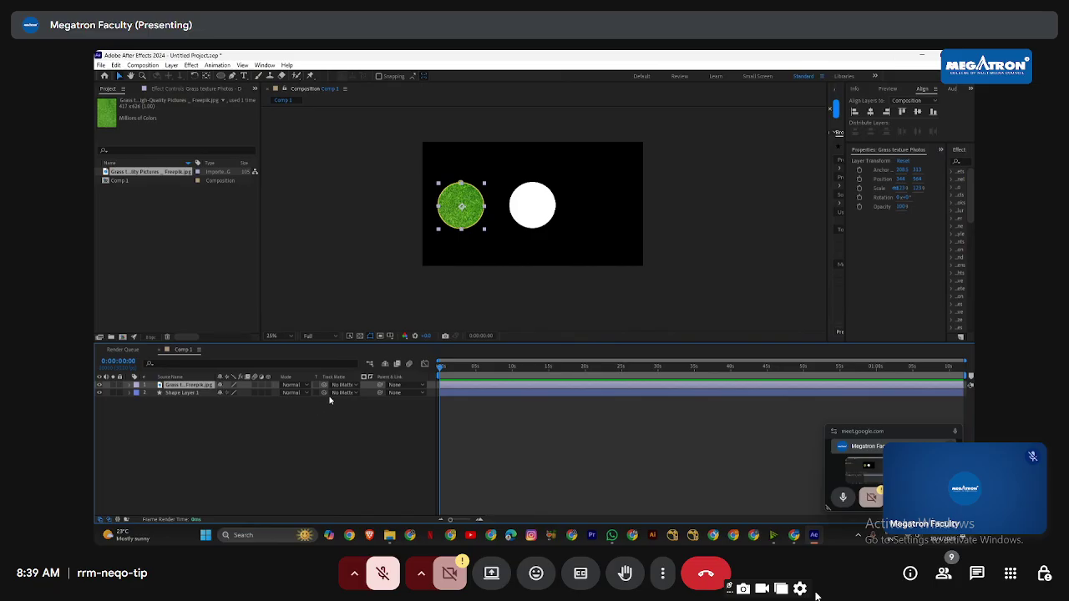
# Step: Delete the circular mask from the grass texture layer
pyautogui.click(181, 386)
pyautogui.press('m')
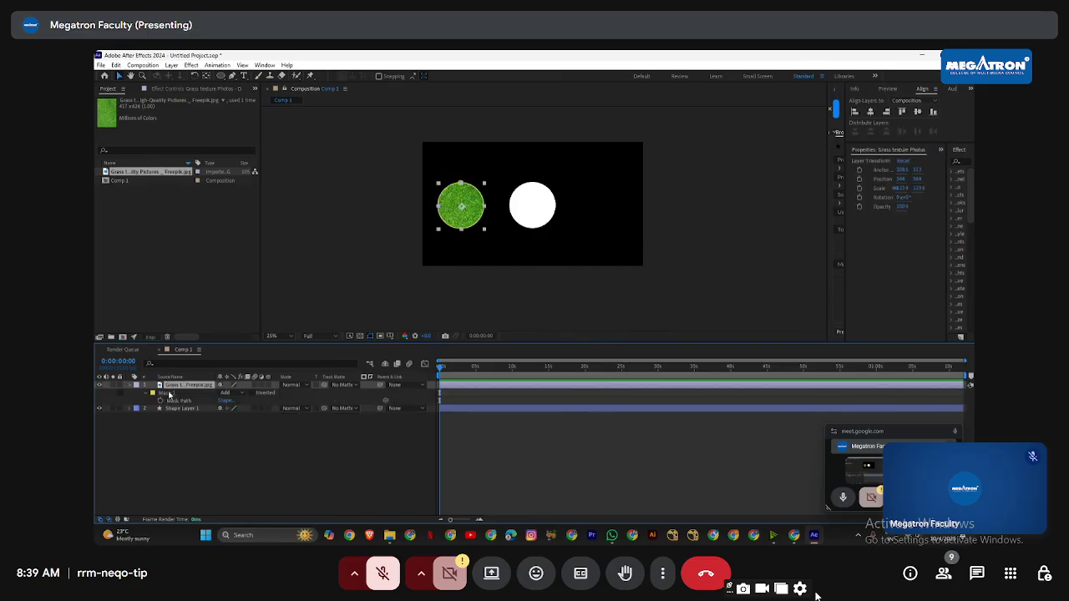
pyautogui.press('Delete')
pyautogui.click(237, 405)
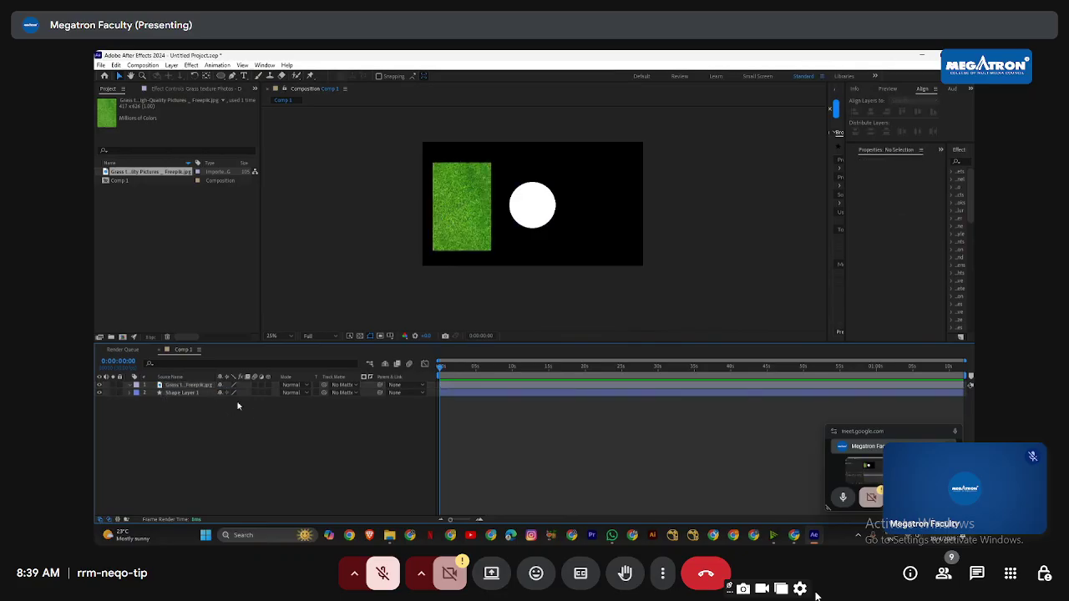
# Step: Enlarge the grass texture layer to about 184% and place it over the left half of the white circle
pyautogui.click(191, 387)
pyautogui.moveTo(492, 251); pyautogui.dragTo(516, 243)
pyautogui.click(325, 441)
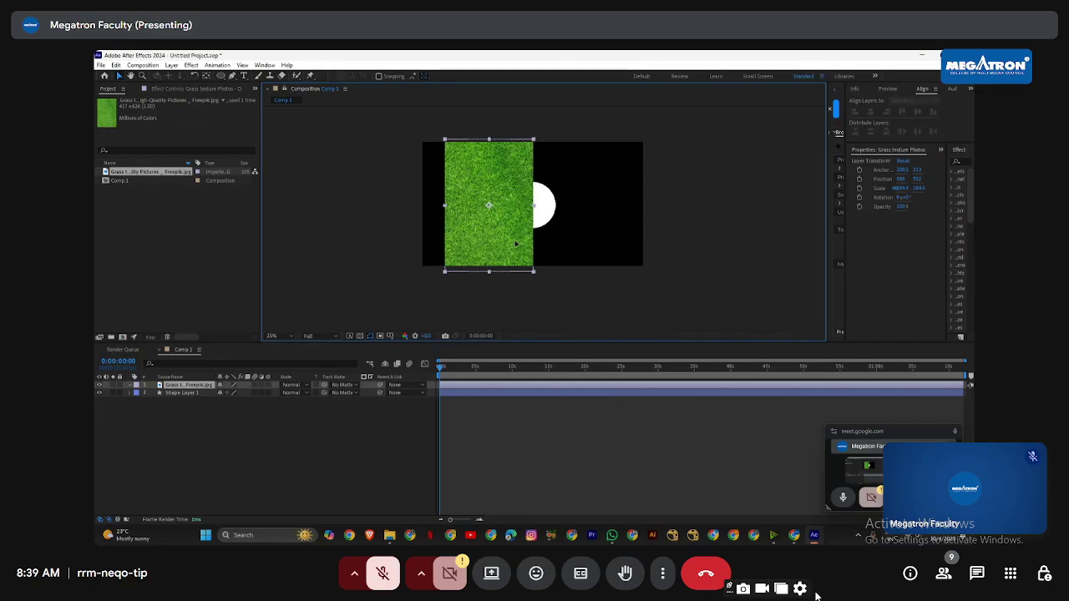
# Step: Assign the grass texture layer as Shape Layer 1's track matte, and select the same layer again from the matte choices
pyautogui.click(358, 410)
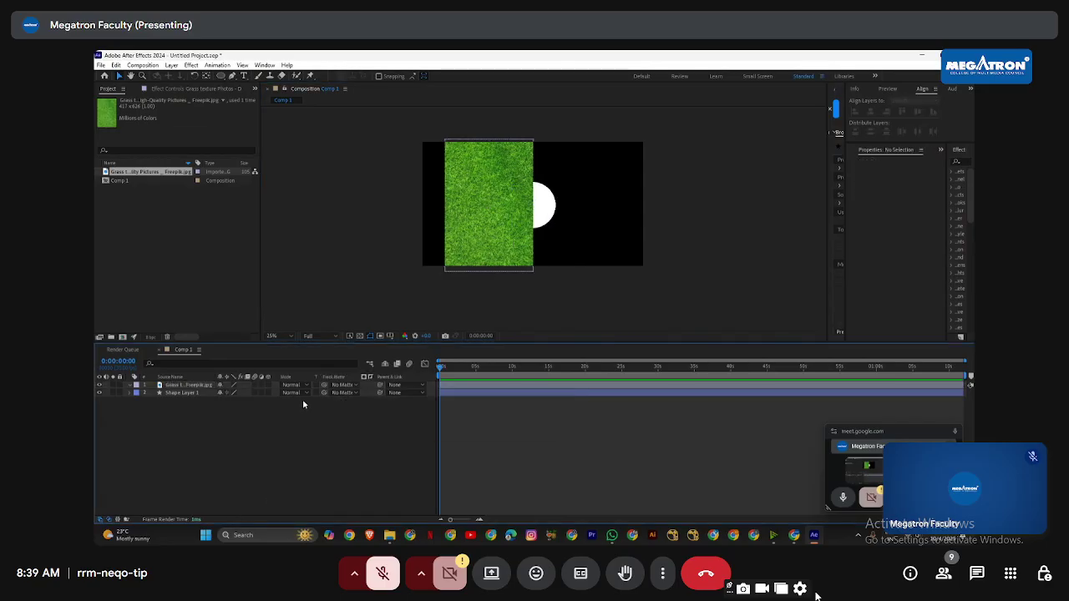
pyautogui.moveTo(323, 393); pyautogui.dragTo(184, 385)
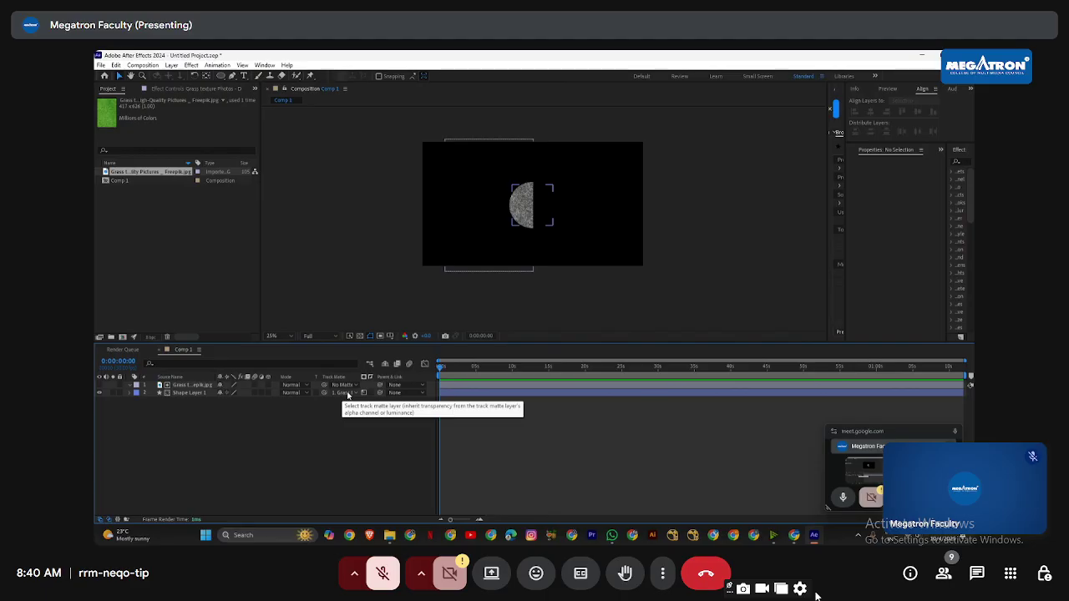
pyautogui.click(342, 393)
pyautogui.click(344, 393)
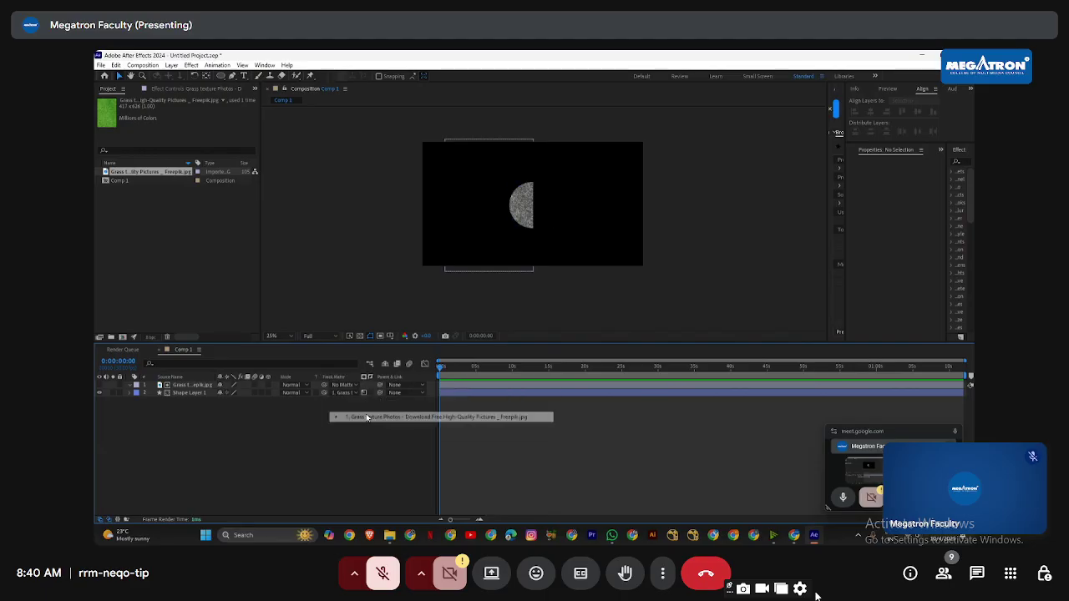
# Step: Review Shape Layer 1's track matte choices and reselect the grass texture layer as its matte
pyautogui.click(347, 391)
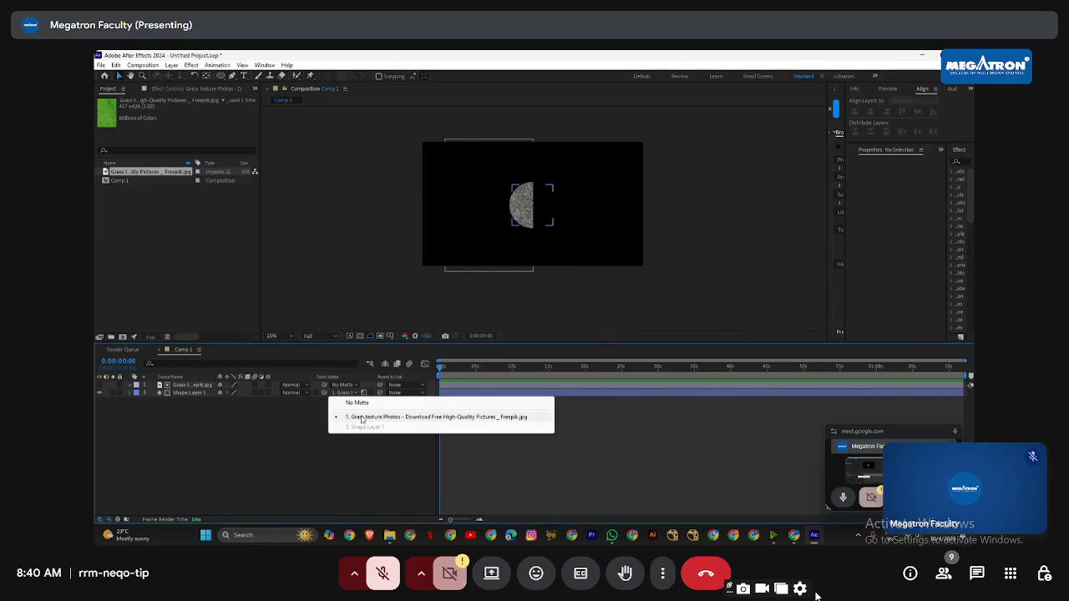
pyautogui.click(361, 418)
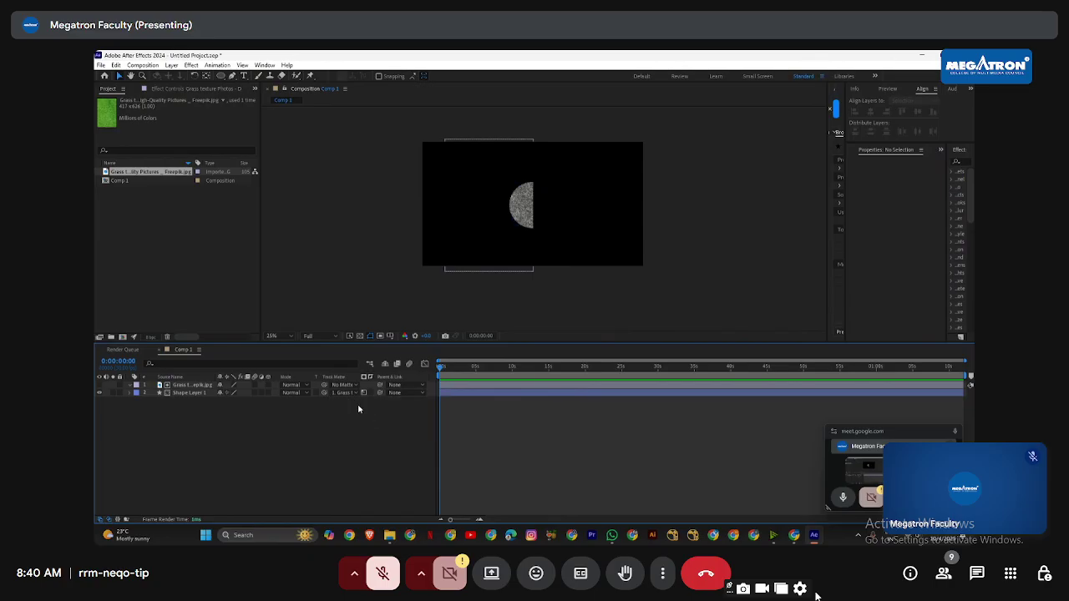
pyautogui.click(354, 393)
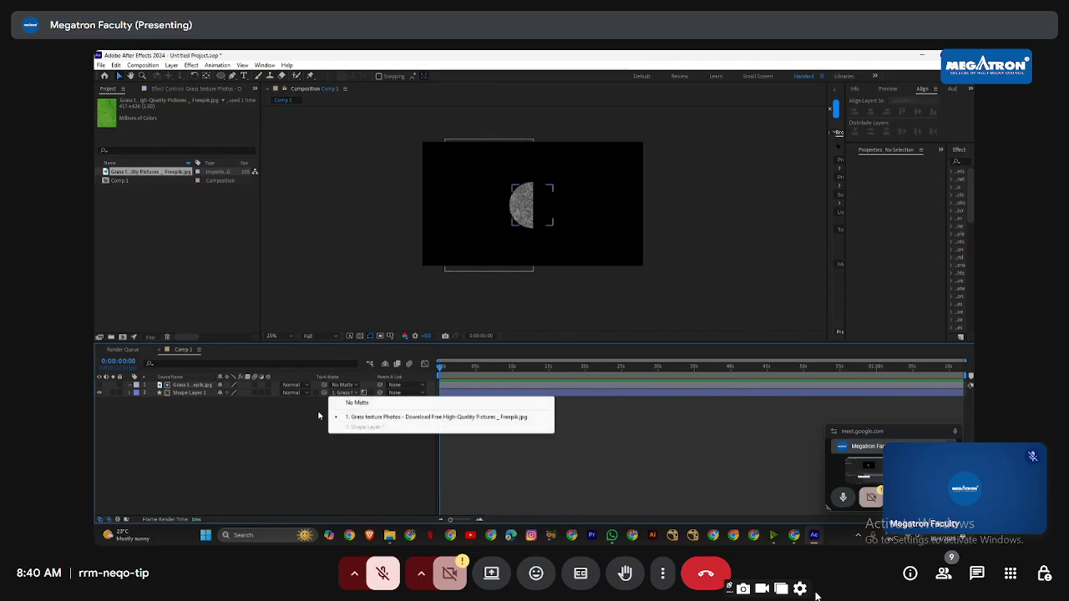
pyautogui.click(362, 418)
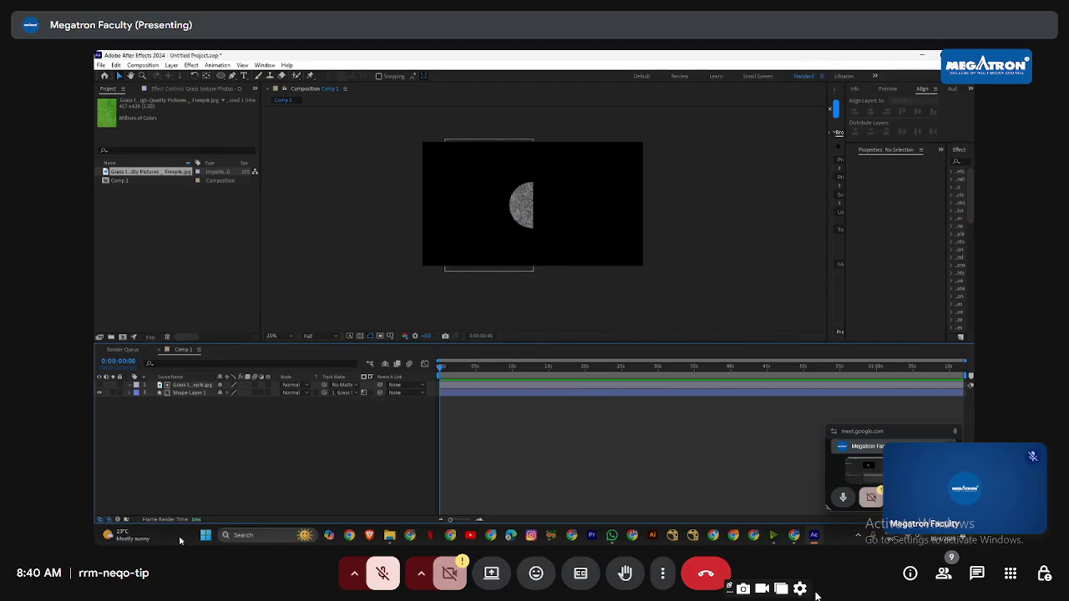
# Step: Look through the list of installed applications for the available After Effects versions
pyautogui.click(206, 535)
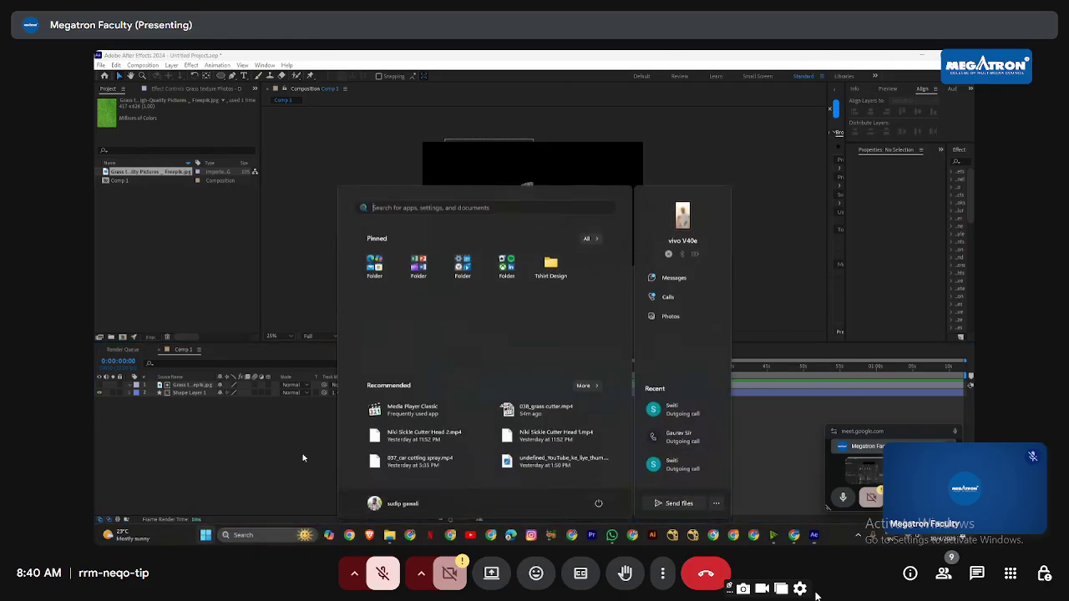
pyautogui.click(591, 239)
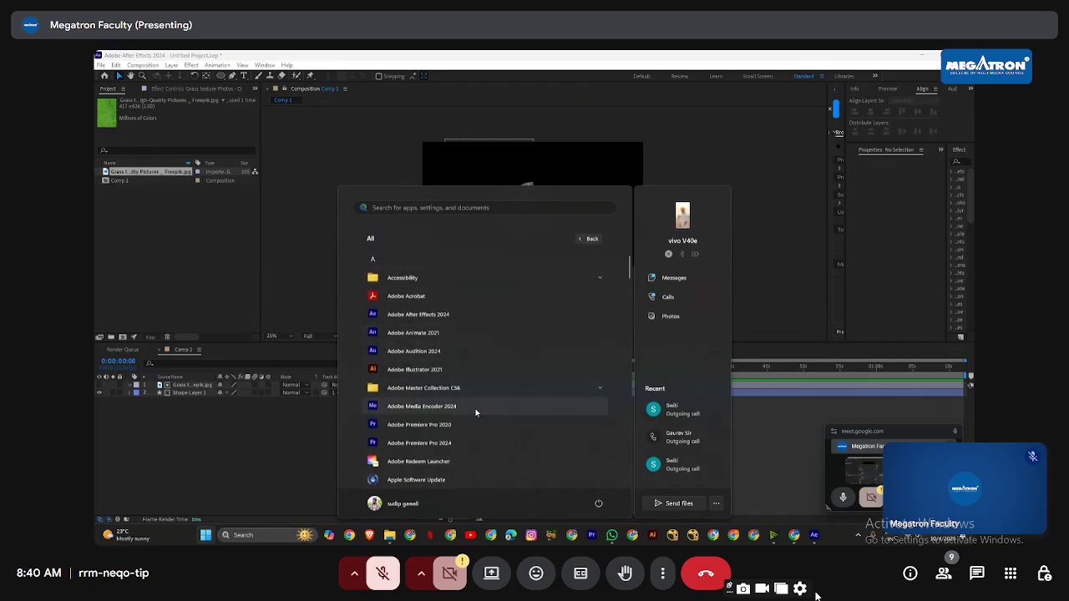
pyautogui.scroll(-2, 475, 409)
pyautogui.scroll(2, 468, 339)
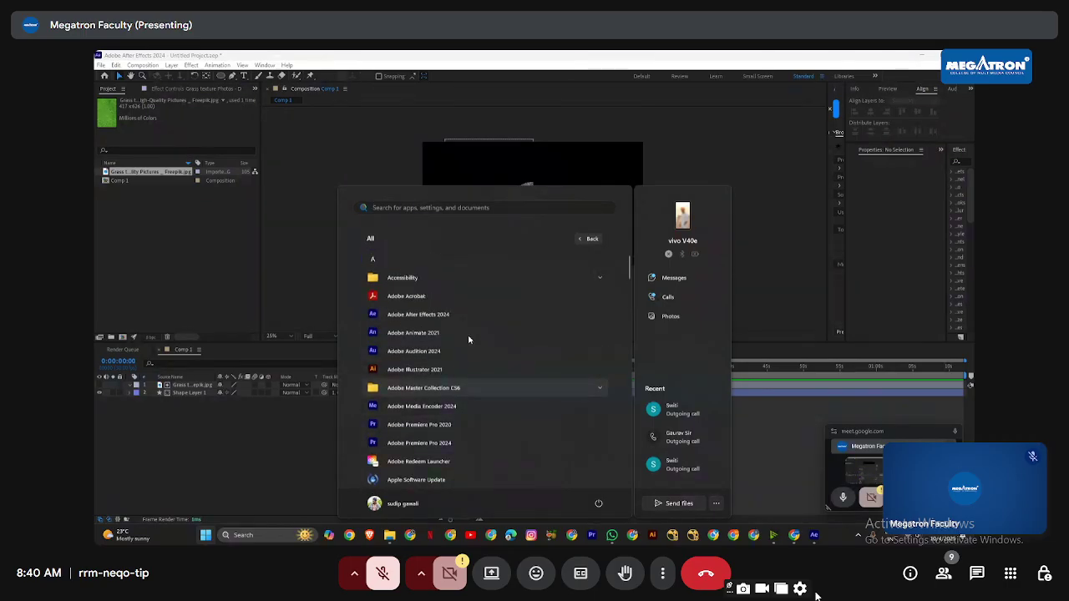
# Step: Switch to File Explorer, check the F: and C: drives, and open New Volume (D:)
pyautogui.click(389, 535)
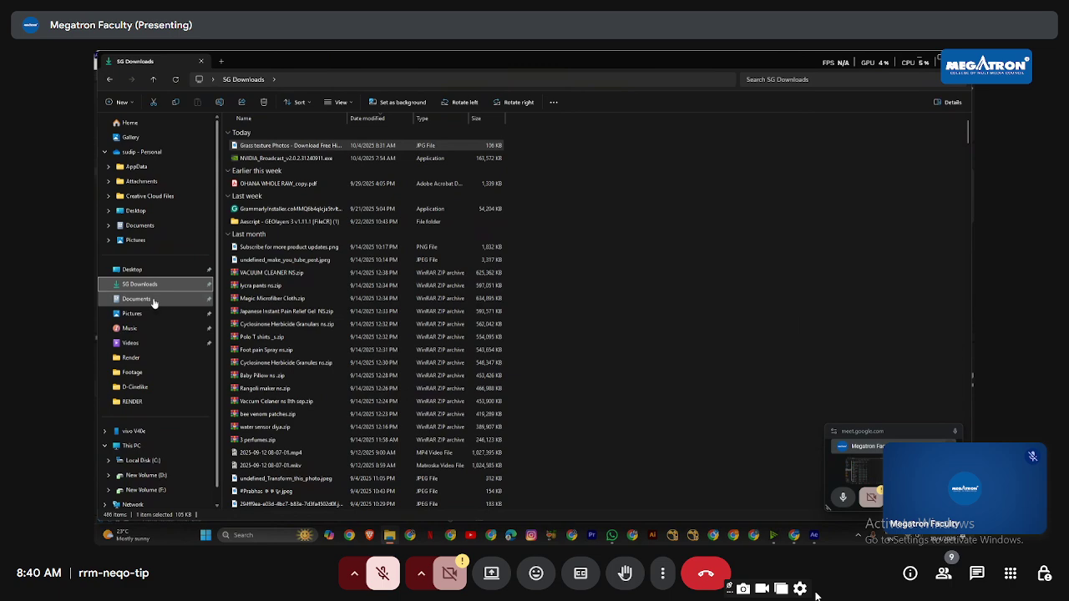
pyautogui.click(133, 445)
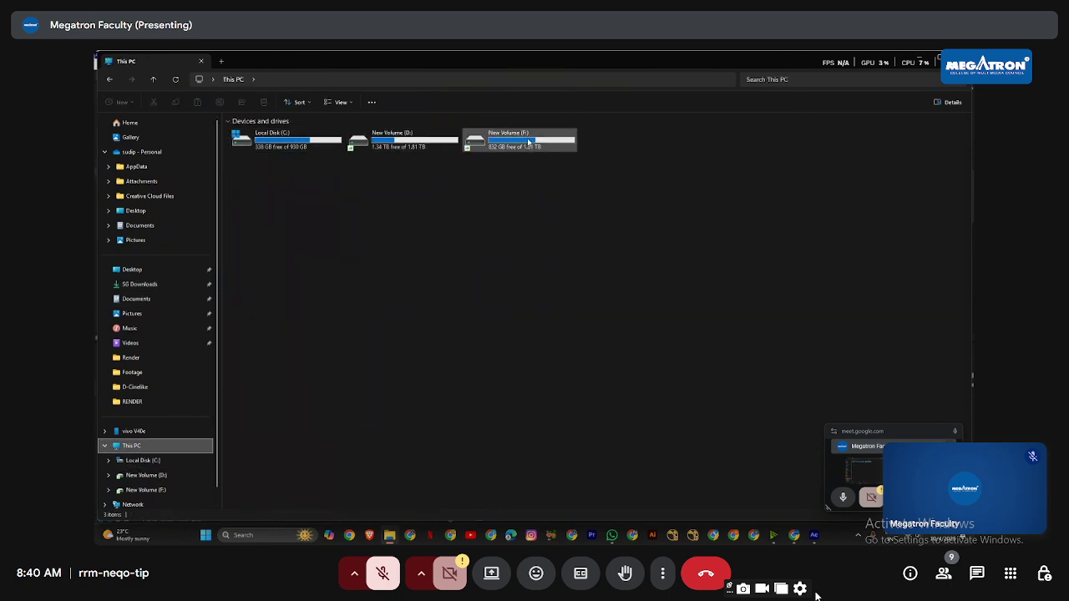
pyautogui.doubleClick(517, 141)
pyautogui.hotkey('alt', 'Left')
pyautogui.doubleClick(266, 141)
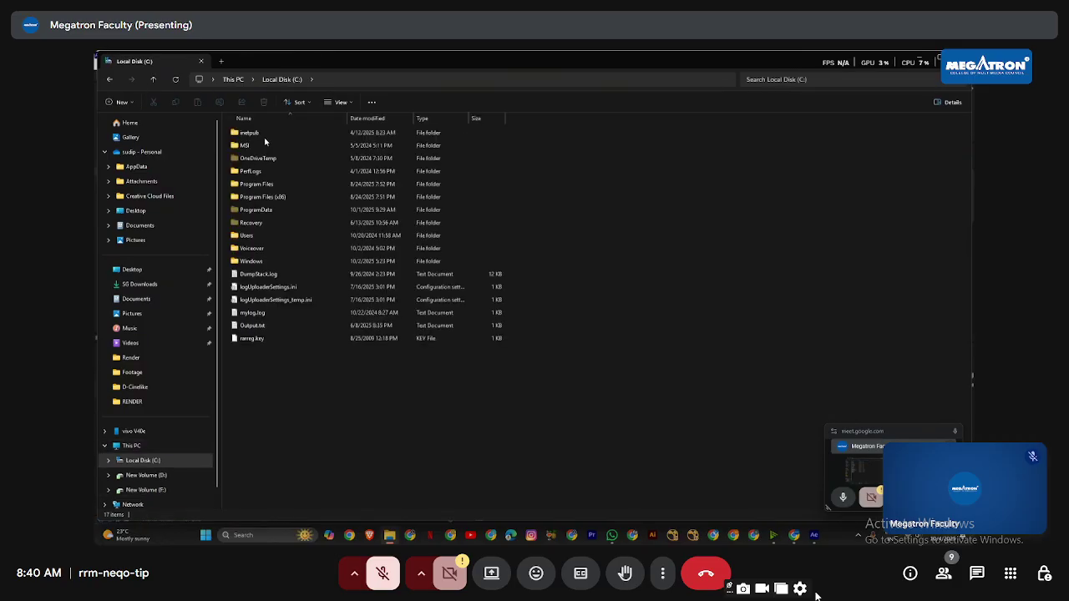
pyautogui.hotkey('alt', 'Left')
pyautogui.doubleClick(394, 141)
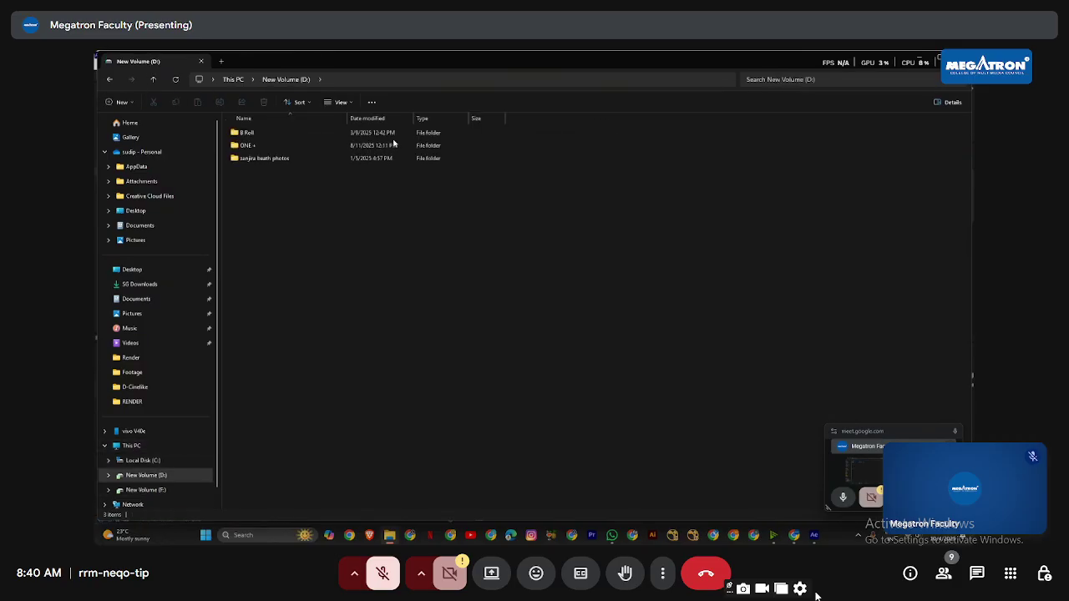
# Step: Open the After_Effects_2020_v17.5.0.40_Multilingualx64 folder inside B Roll > Softwear
pyautogui.doubleClick(280, 133)
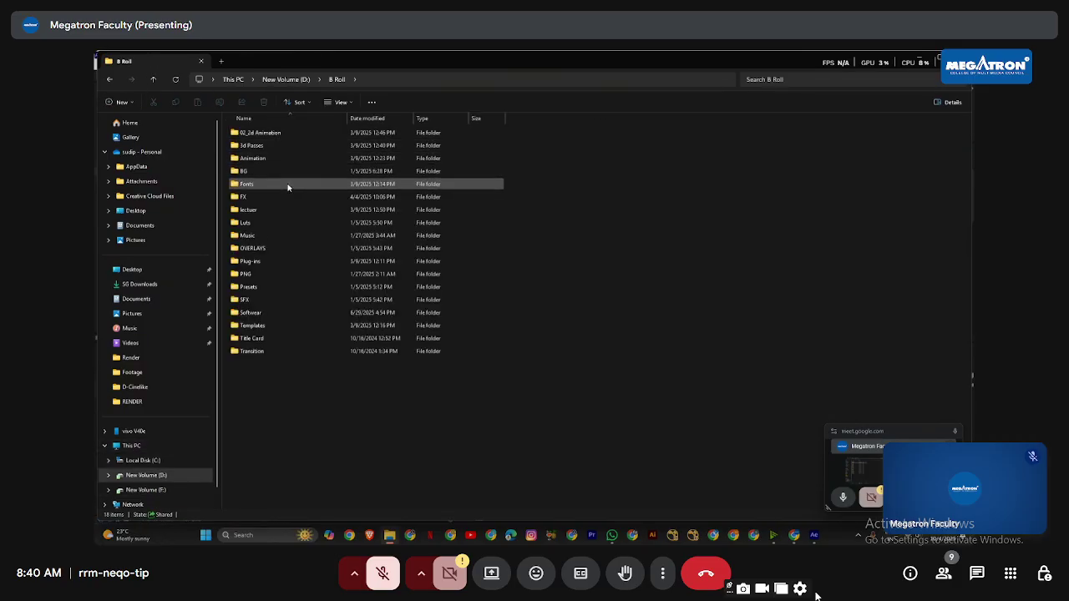
pyautogui.doubleClick(286, 314)
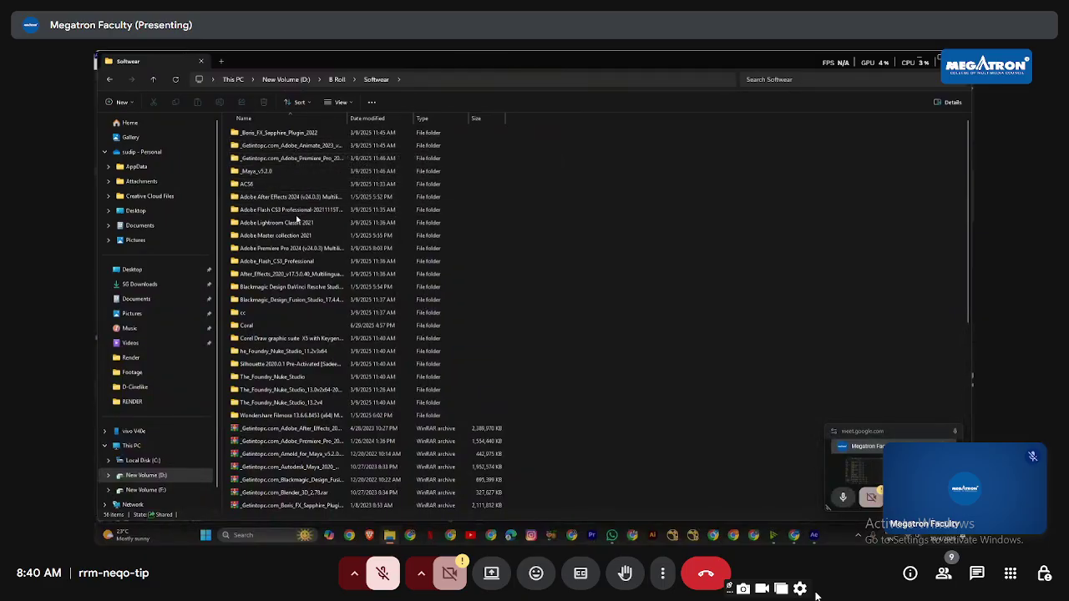
pyautogui.click(279, 276)
pyautogui.doubleClick(280, 276)
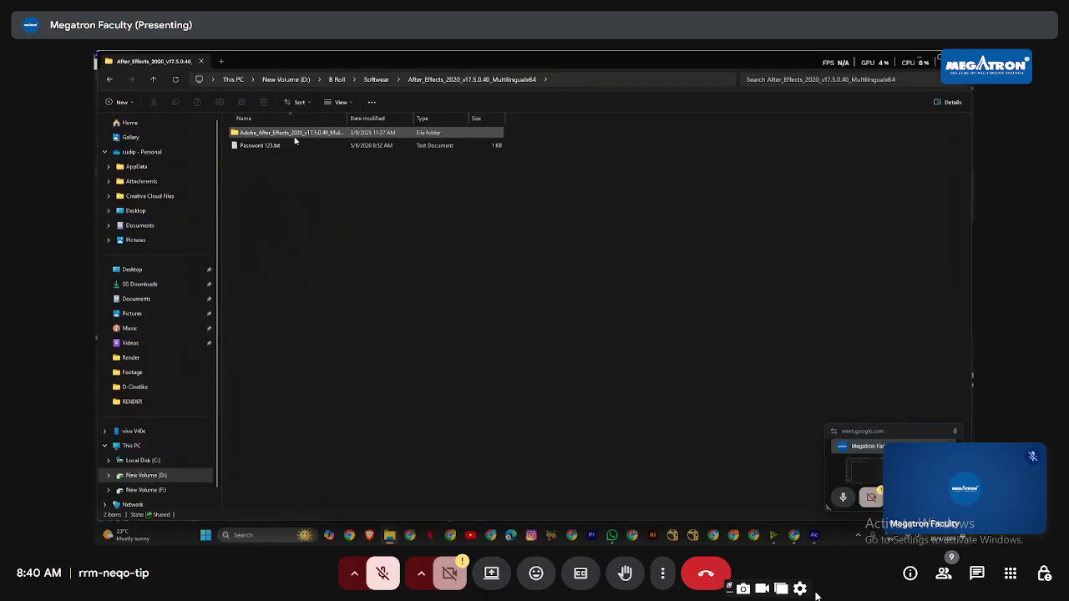
# Step: Run Set-up.exe from the inner Adobe After Effects 2020 folder and install it in English (North America) at the default location
pyautogui.doubleClick(353, 135)
pyautogui.doubleClick(296, 171)
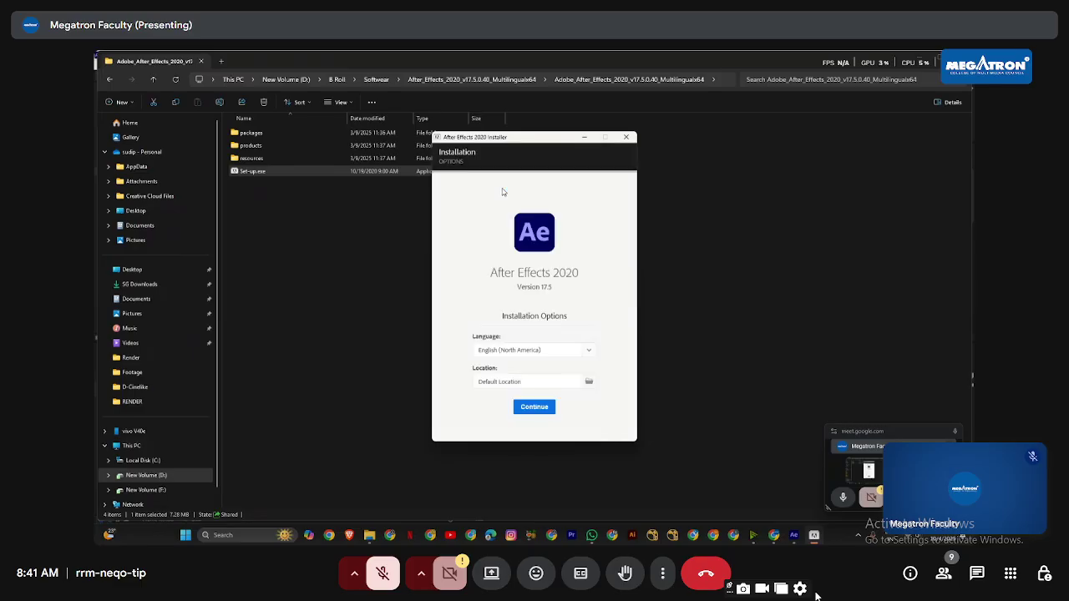
pyautogui.click(535, 407)
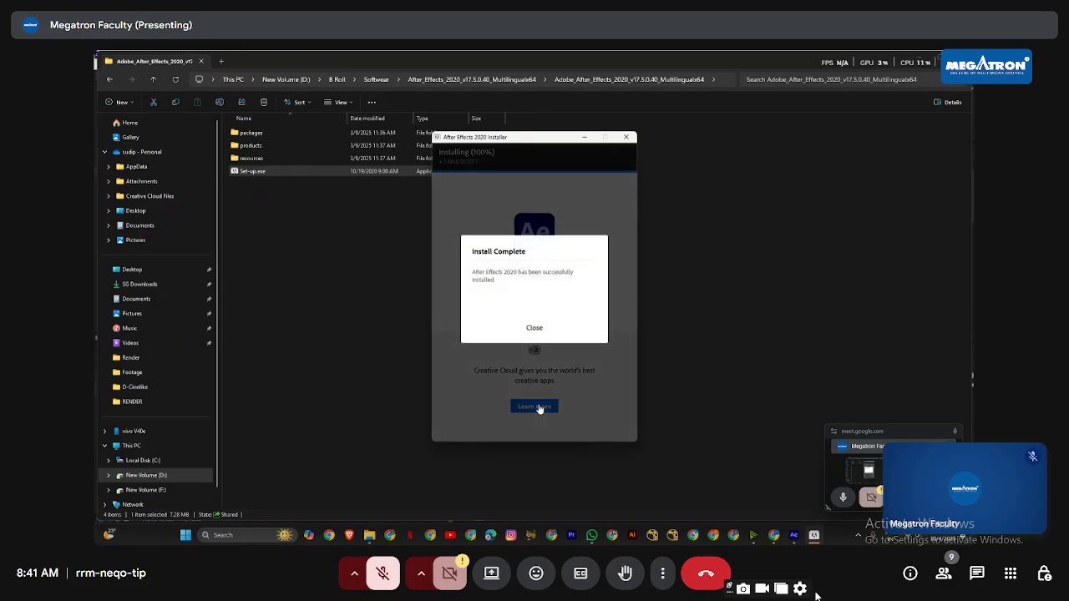
pyautogui.click(535, 329)
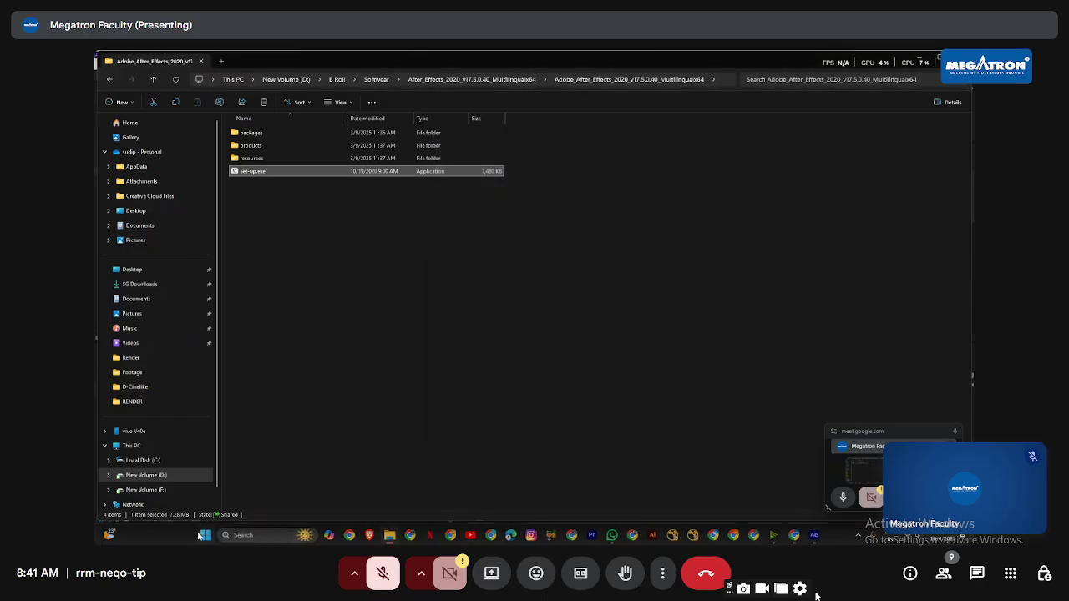
# Step: Launch Adobe After Effects 2020 from the list of installed applications
pyautogui.press('super')
pyautogui.click(595, 240)
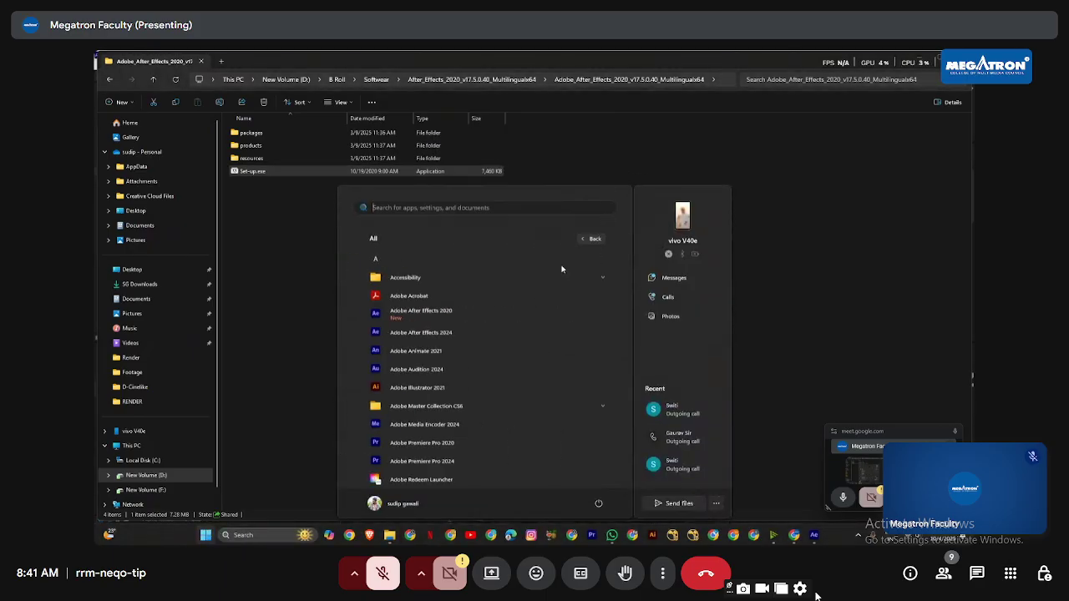
pyautogui.click(462, 310)
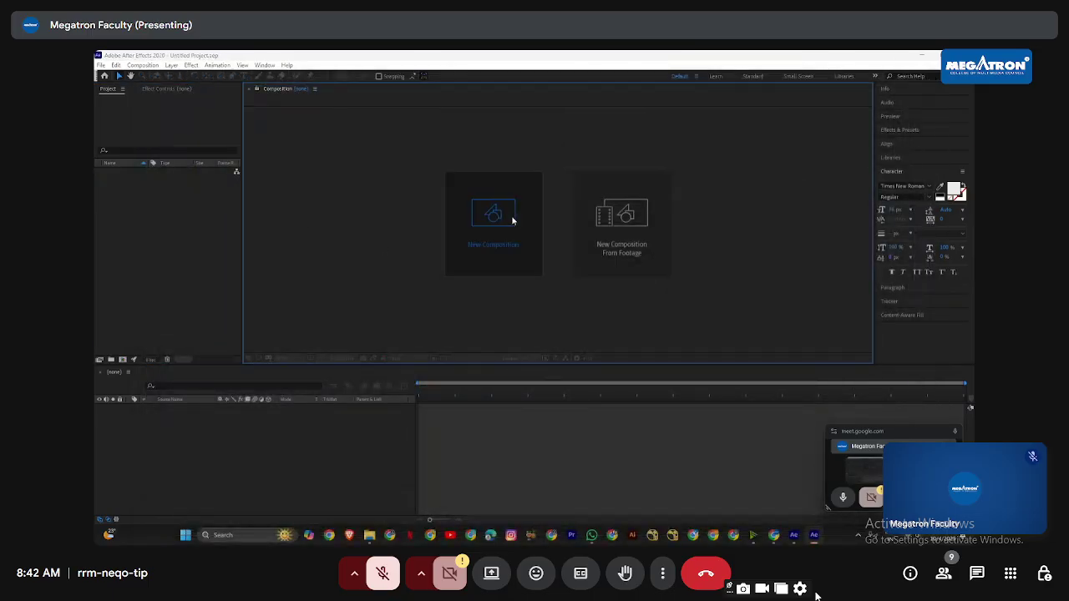
# Step: Create a new 1920 x 1080, 30 fps composition and move the current time to 0:00:23:11
pyautogui.click(511, 219)
pyautogui.click(607, 404)
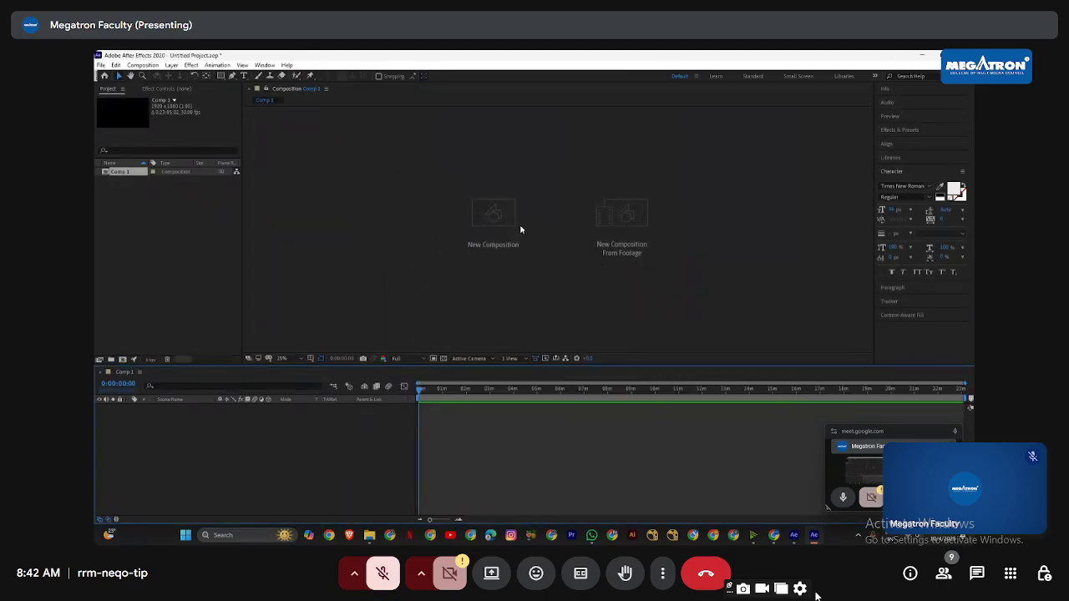
pyautogui.scroll(-1, 565, 215)
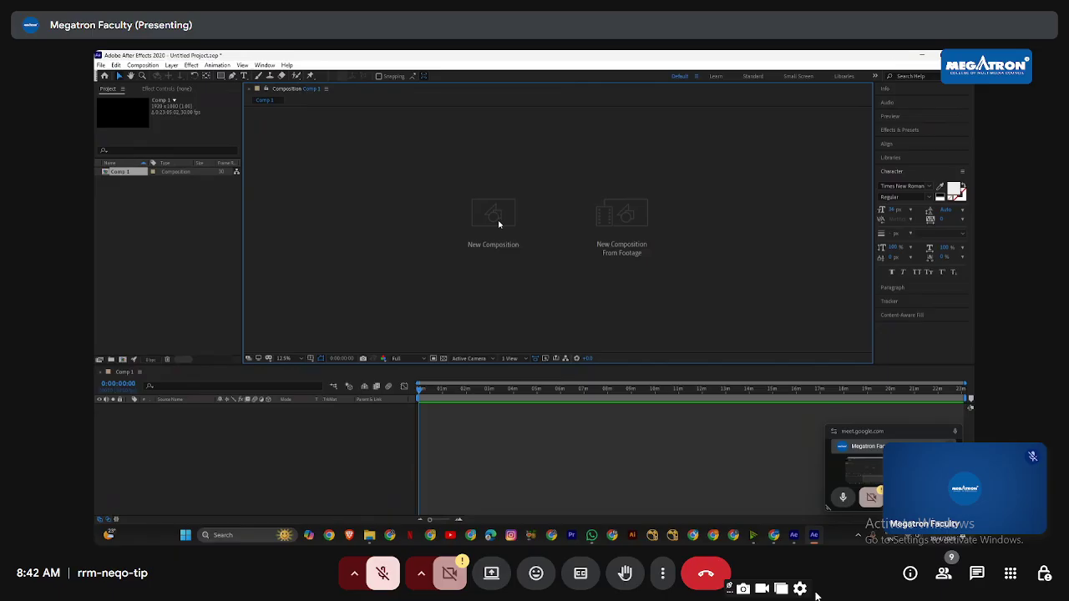
pyautogui.click(515, 433)
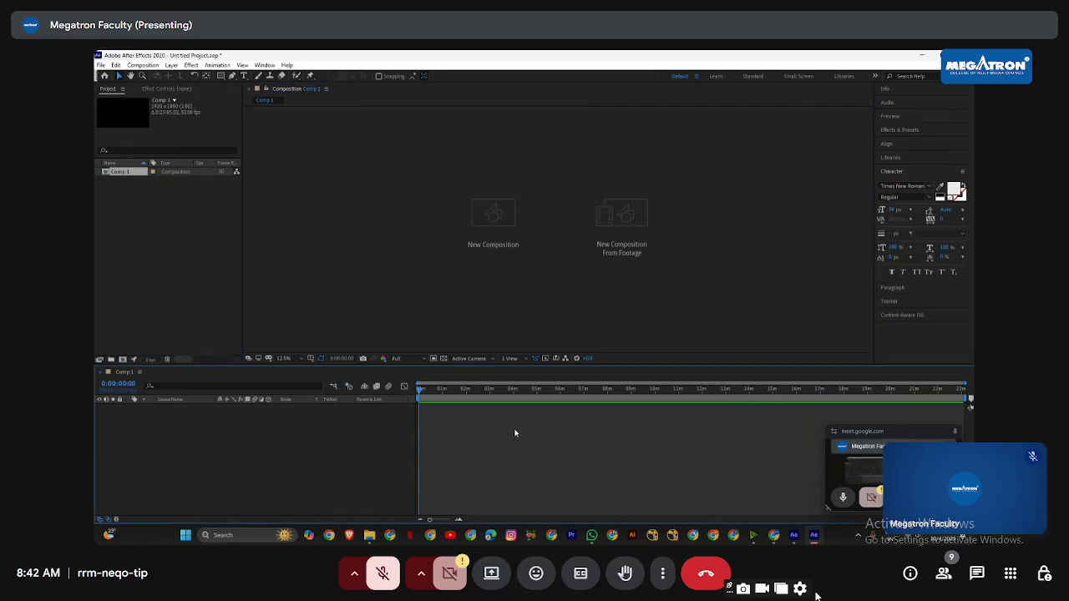
pyautogui.moveTo(427, 398); pyautogui.dragTo(428, 391)
pyautogui.press(',')
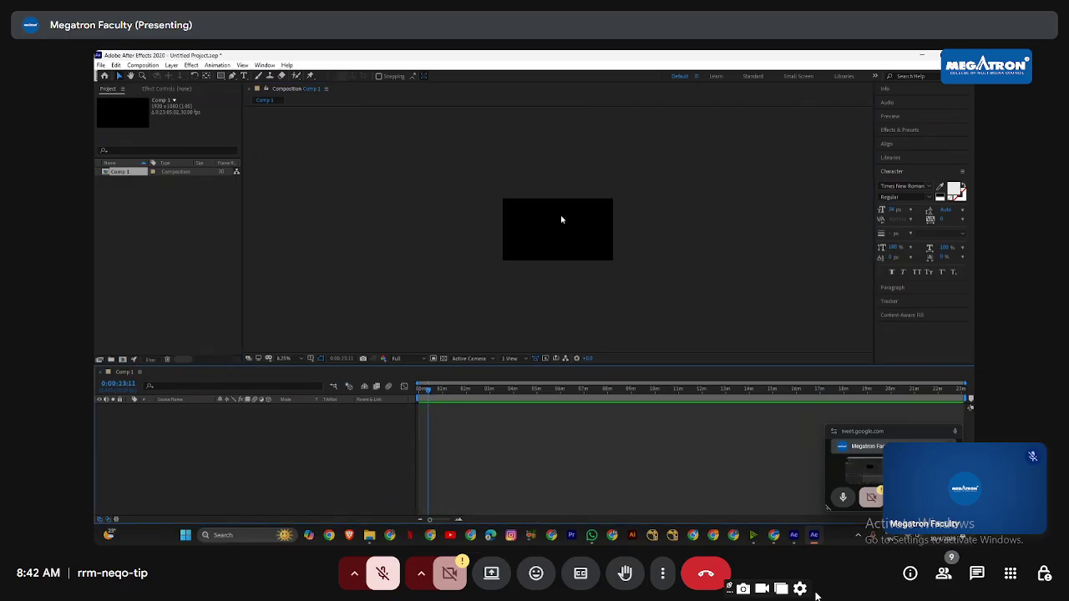
pyautogui.press('.')
pyautogui.press('.')
pyautogui.press('.')
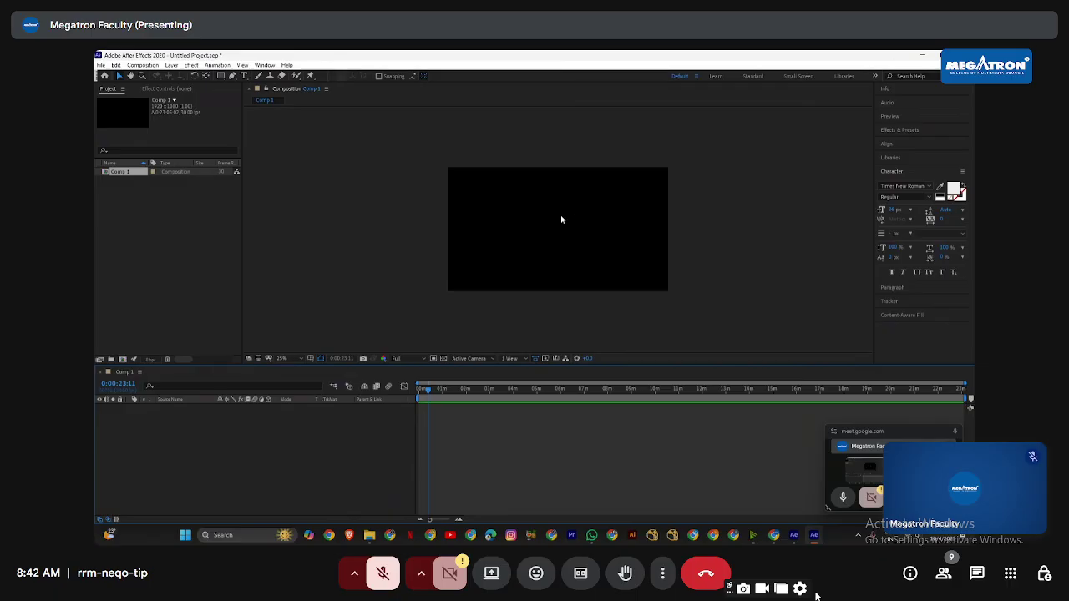
pyautogui.click(574, 213)
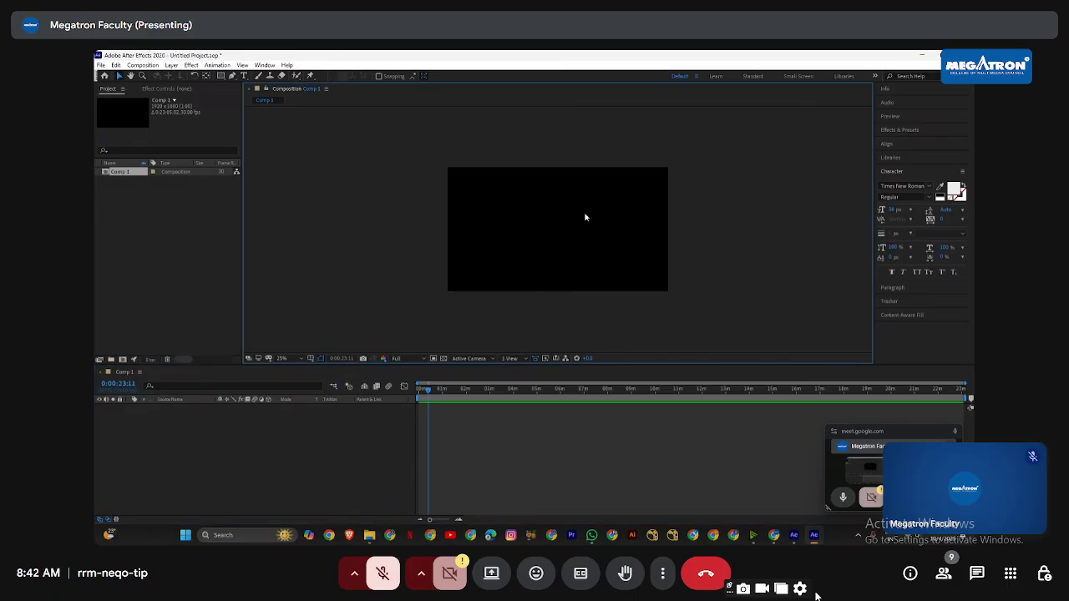
# Step: Draw a red-filled circle with the Ellipse tool slightly below the composition's centre, collapse its layer properties and deselect it
pyautogui.press('h')
pyautogui.click(220, 75)
pyautogui.moveTo(560, 208); pyautogui.dragTo(590, 244)
pyautogui.click(260, 95)
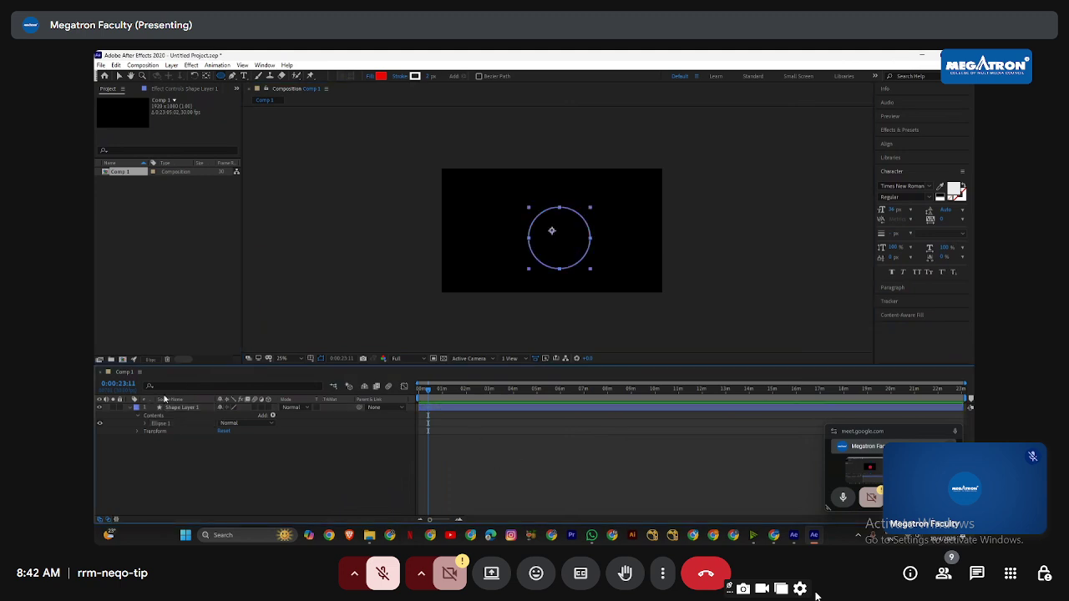
pyautogui.click(131, 408)
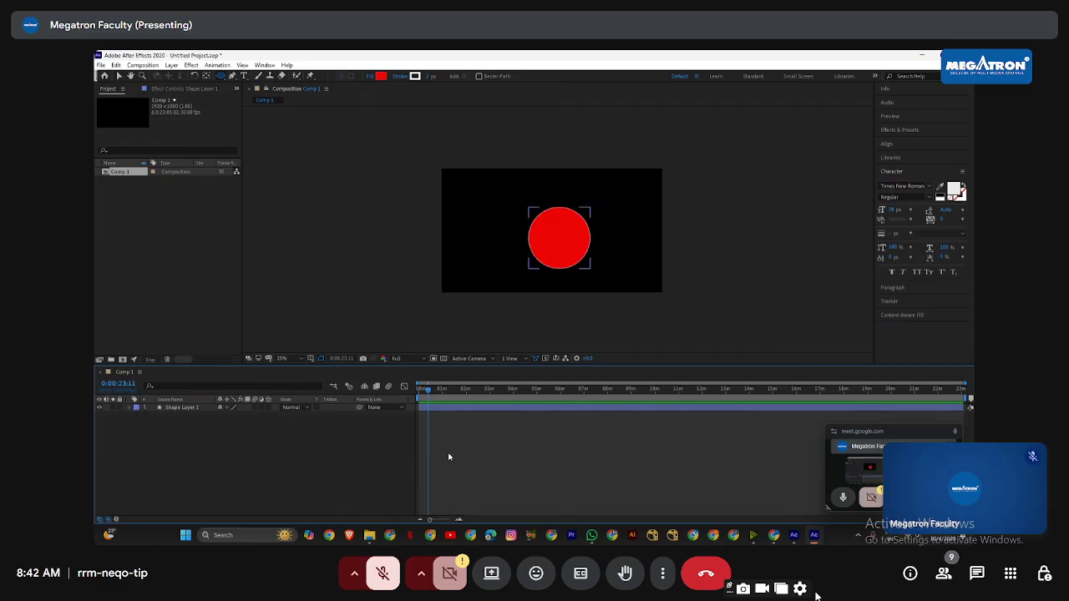
pyautogui.click(443, 414)
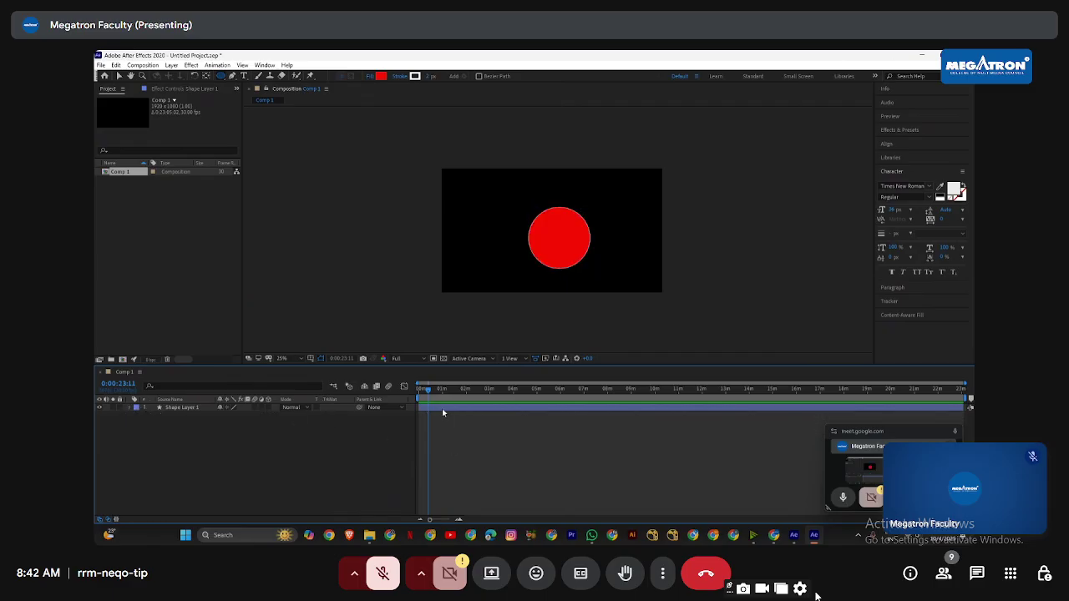
# Step: Close the After Effects 2024 project without saving and switch back to After Effects 2020
pyautogui.rightClick(794, 535)
pyautogui.click(756, 507)
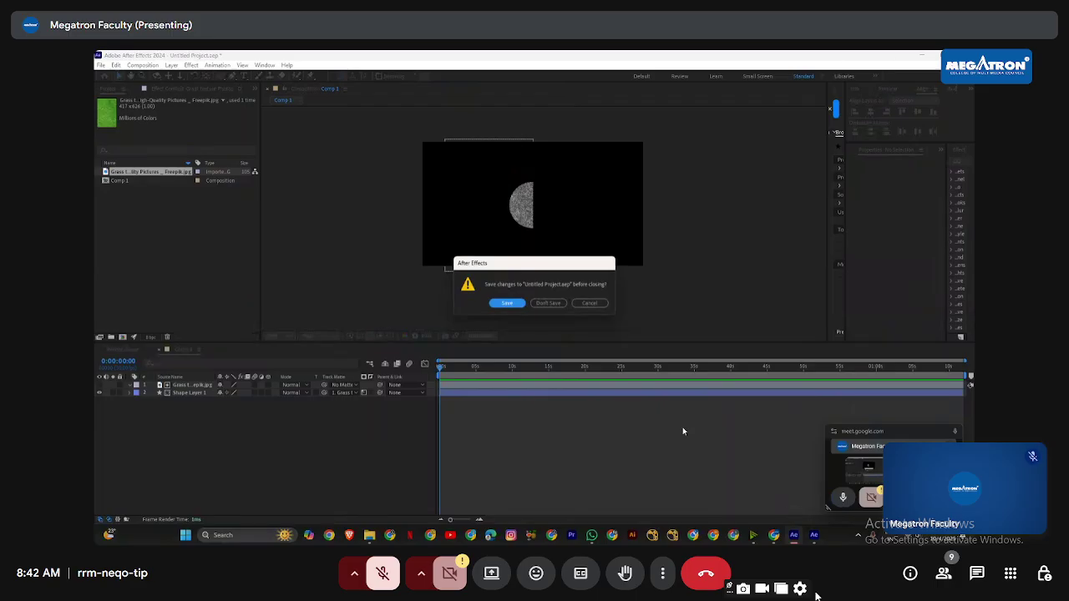
pyautogui.click(548, 304)
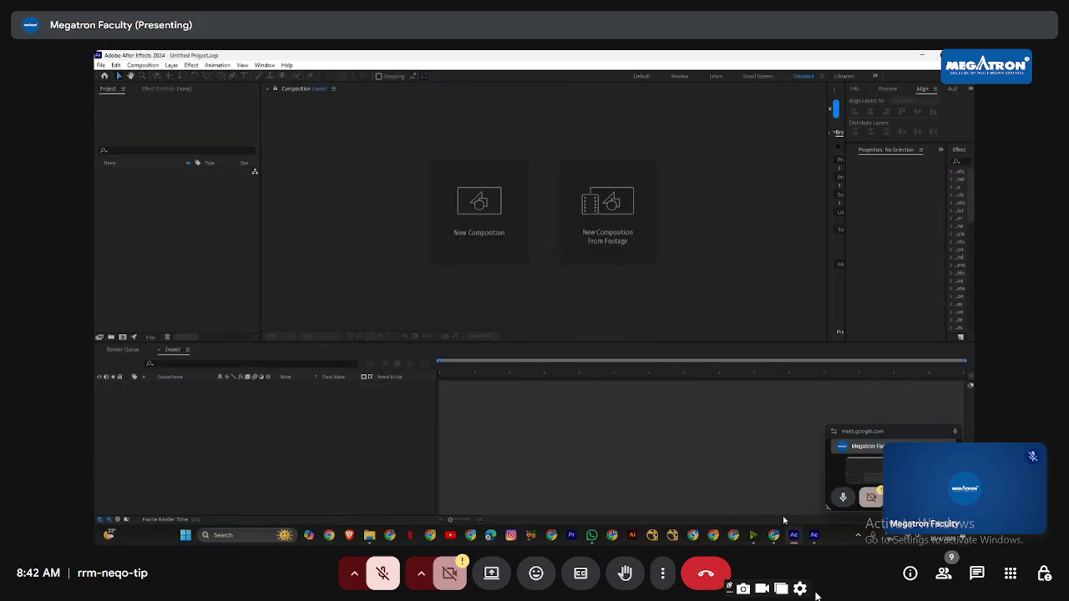
pyautogui.click(815, 536)
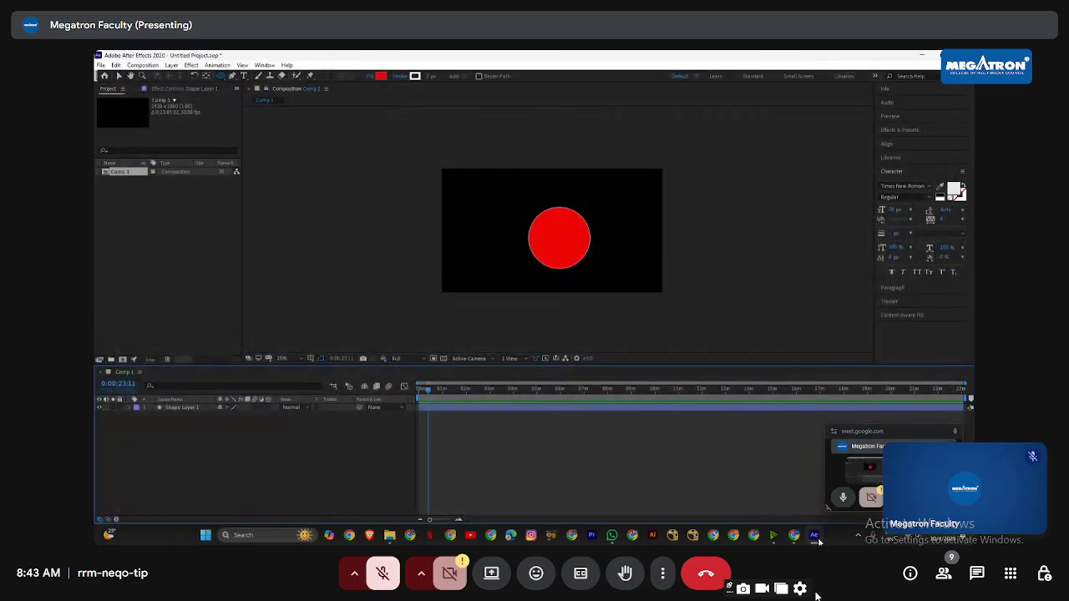
pyautogui.click(817, 538)
pyautogui.click(816, 539)
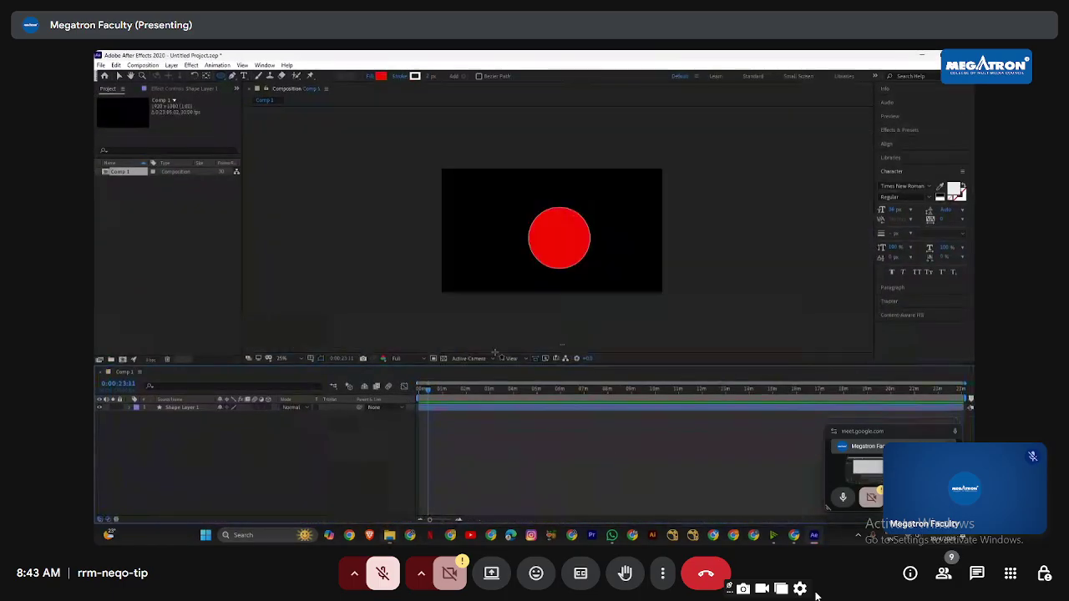
# Step: Move the red circle up to about the centre of the composition and deselect its layer
pyautogui.click(504, 410)
pyautogui.press('v')
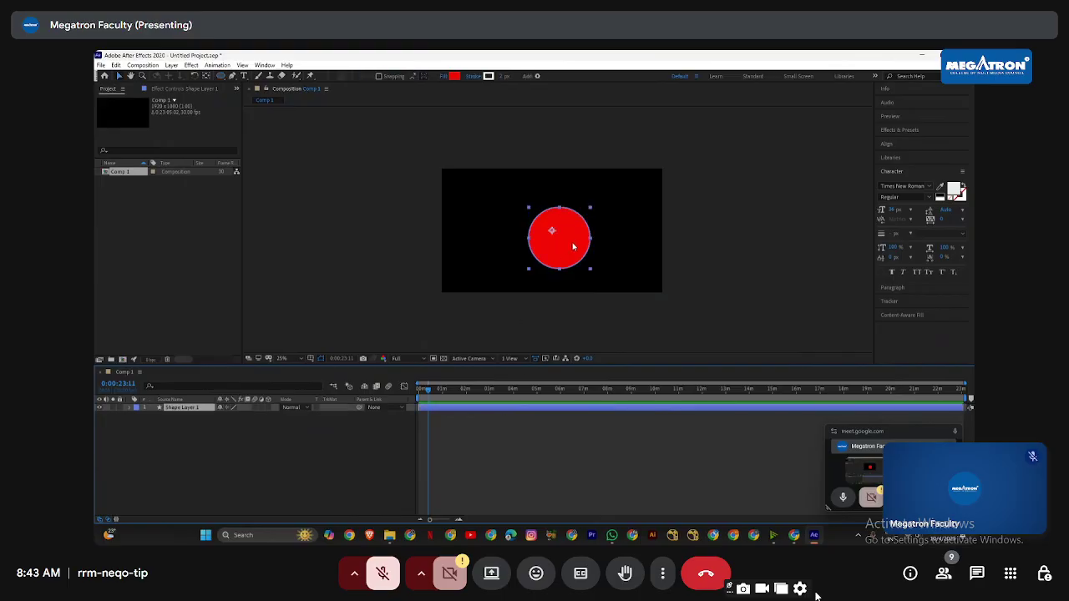
pyautogui.moveTo(574, 246); pyautogui.dragTo(566, 234)
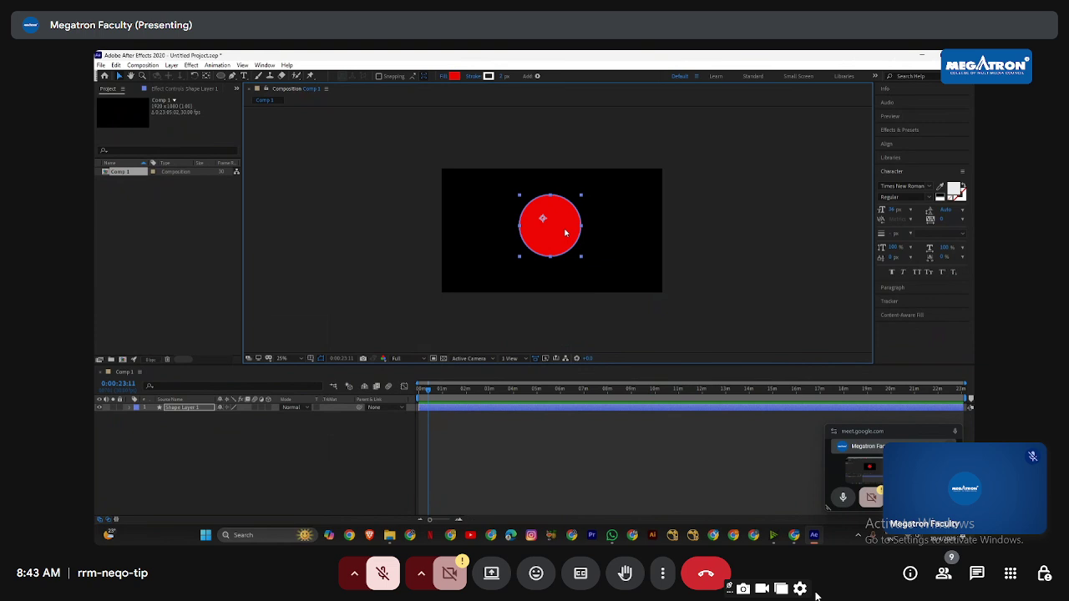
pyautogui.click(565, 274)
pyautogui.click(558, 240)
pyautogui.click(298, 404)
pyautogui.press('space')
pyautogui.click(338, 426)
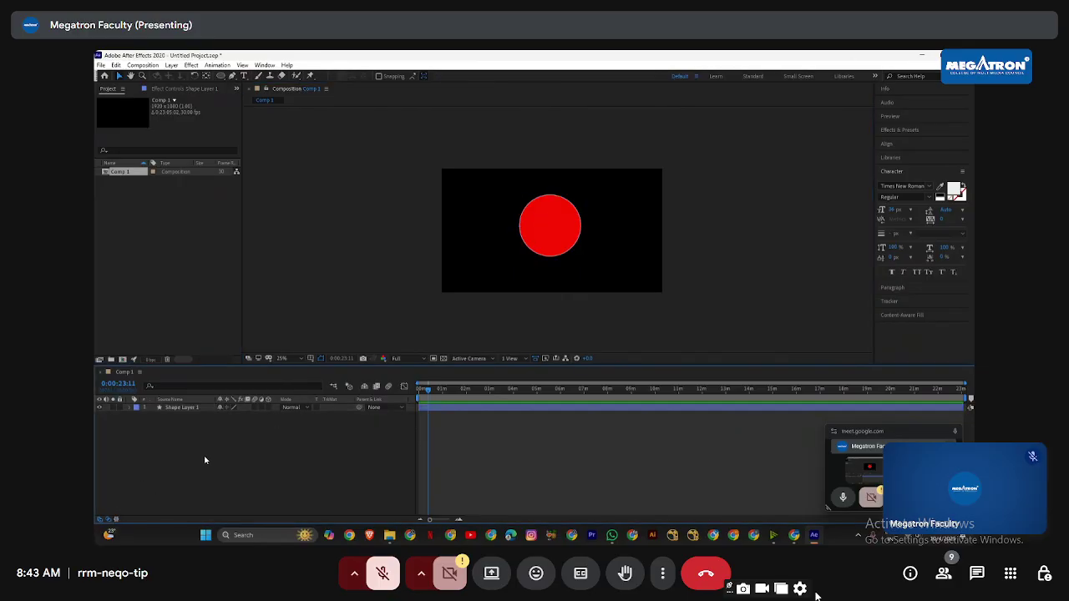
pyautogui.click(324, 408)
pyautogui.click(287, 429)
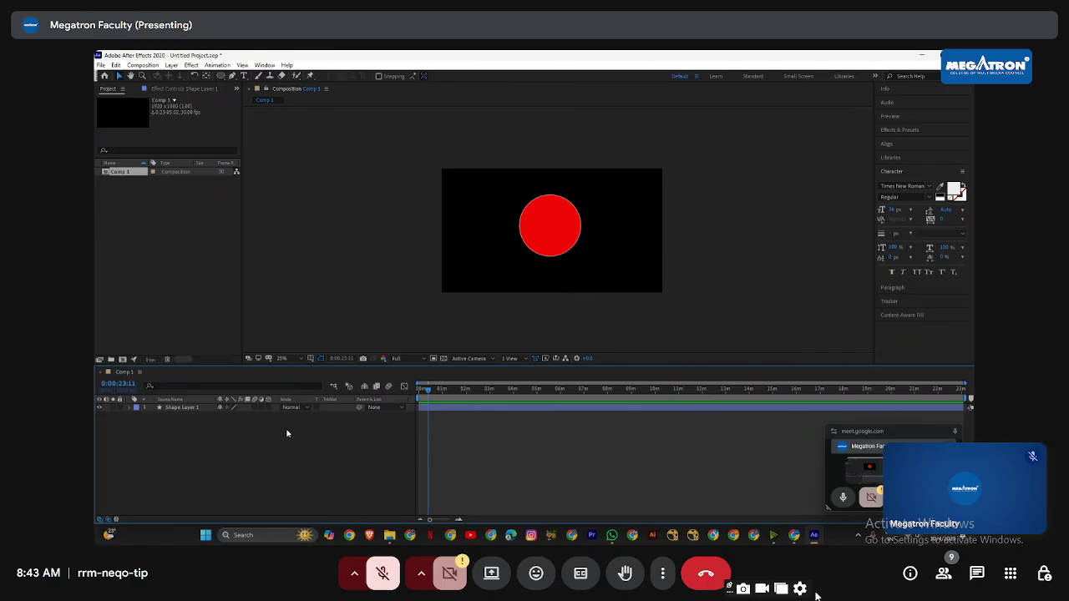
pyautogui.click(177, 408)
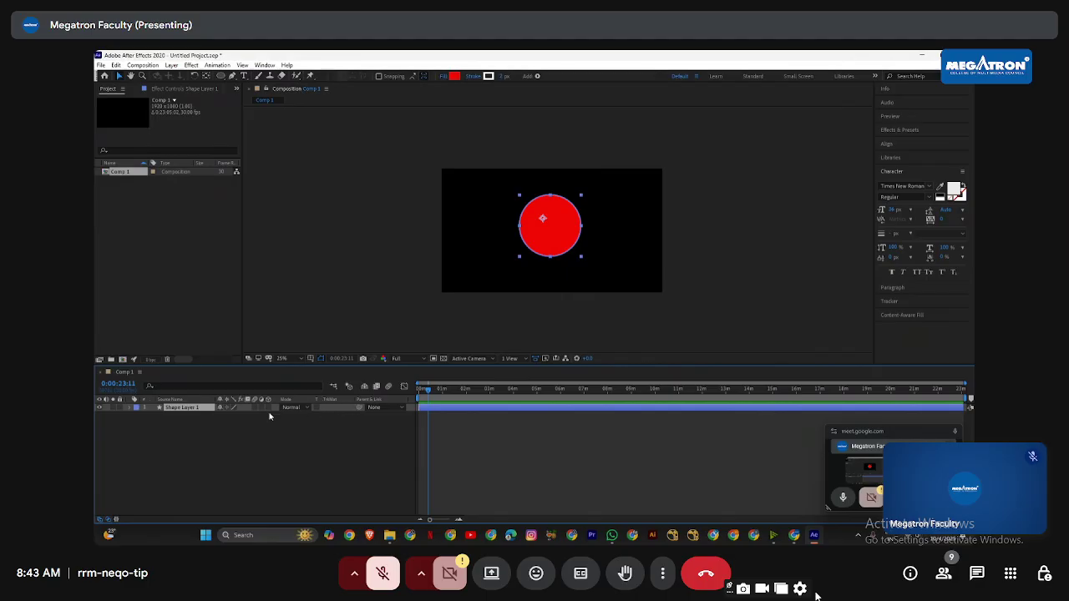
pyautogui.click(187, 426)
pyautogui.click(189, 408)
# Step: Switch to File Explorer, open the SG Downloads folder and place the grass texture image above the circle layer in the After Effects composition
pyautogui.hotkey('alt', 'Tab')
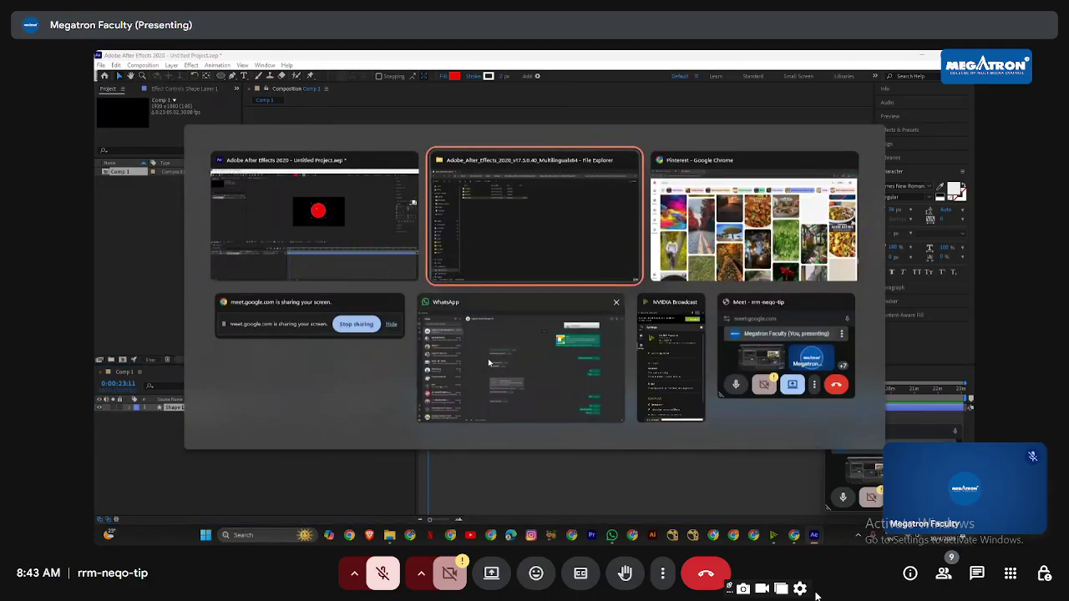
pyautogui.click(538, 206)
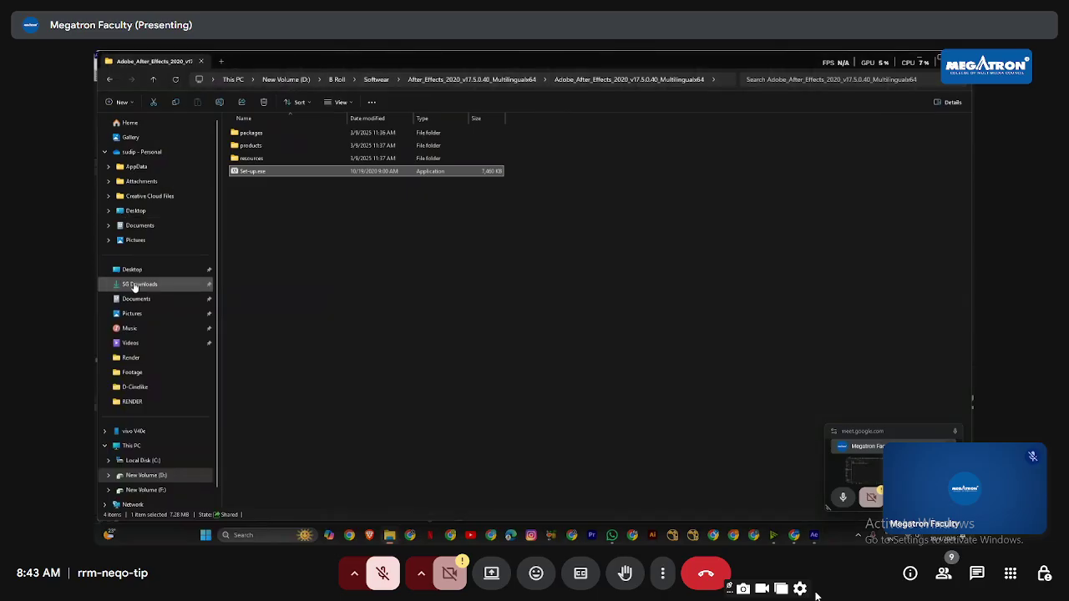
pyautogui.click(134, 285)
pyautogui.moveTo(267, 145); pyautogui.dragTo(487, 250)
pyautogui.hotkey('alt', 'Tab')
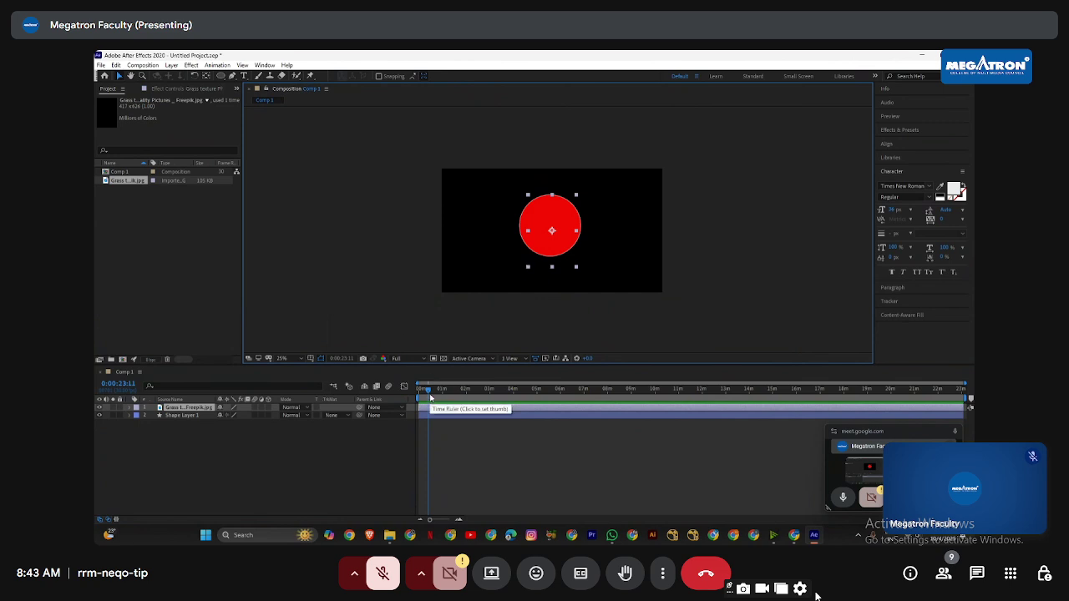
# Step: Move the current time to 0:00:11:20, and enlarge the grass image to nearly the composition's height, covering the left part of the circle
pyautogui.click(424, 390)
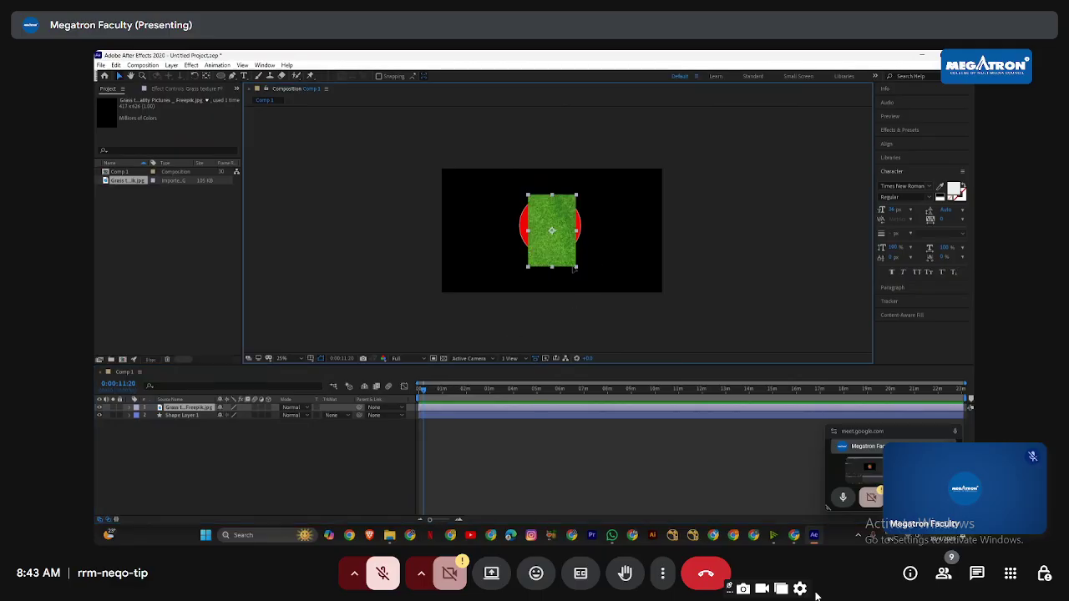
pyautogui.moveTo(574, 269); pyautogui.dragTo(547, 270)
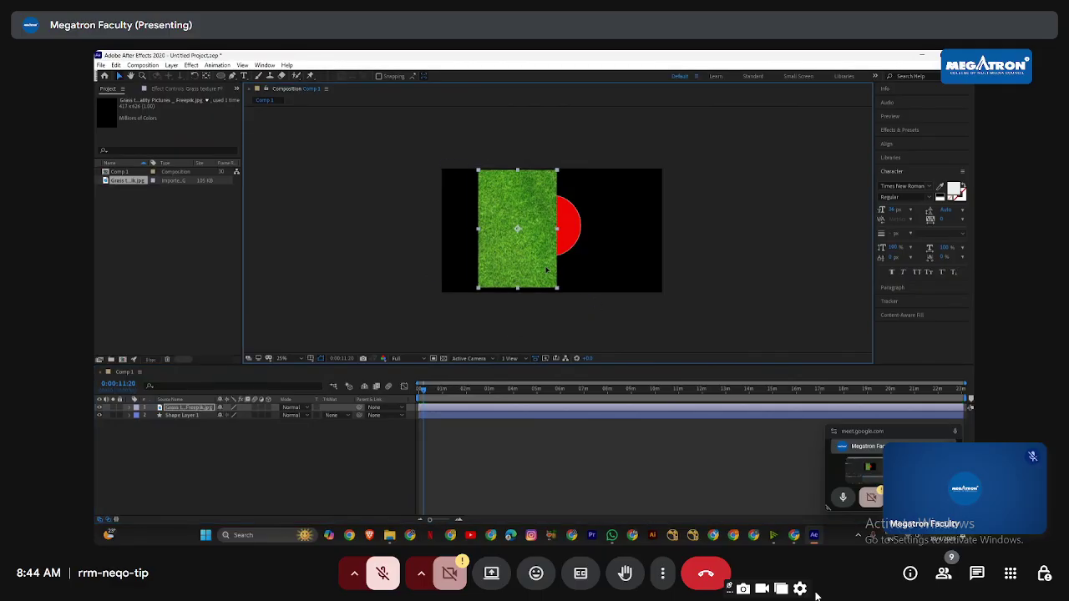
# Step: Examine the track matte options of the circle layer and how the grass image and circle layers are stacked
pyautogui.click(334, 415)
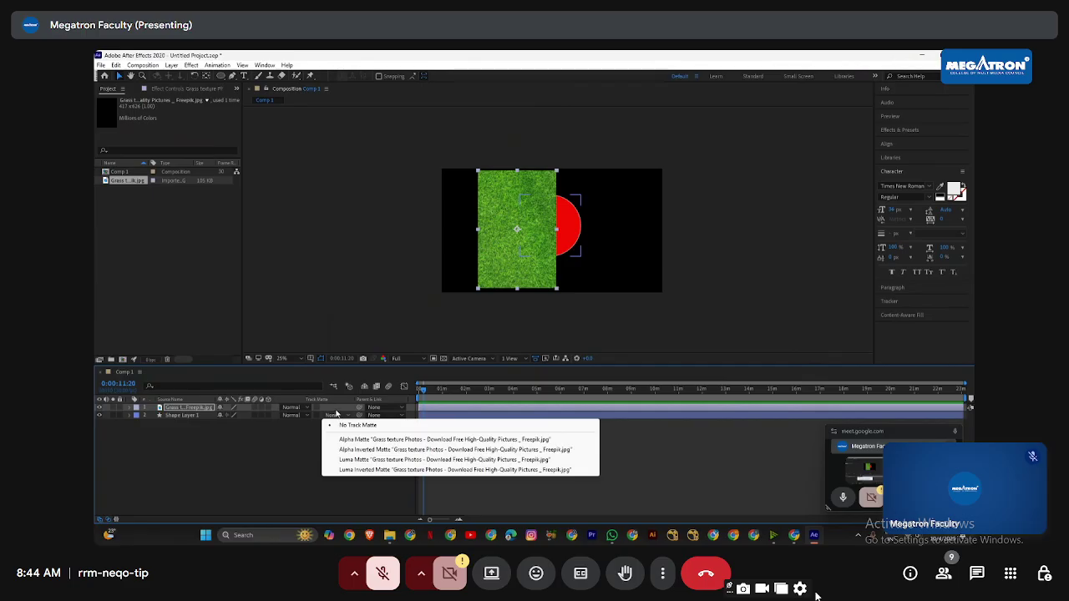
pyautogui.click(275, 424)
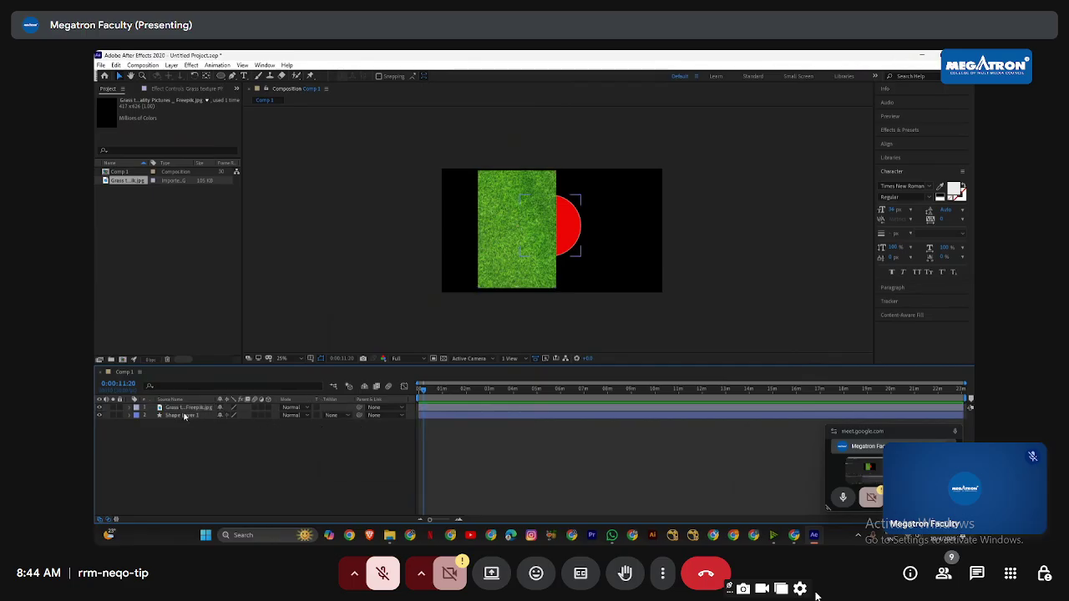
pyautogui.click(186, 416)
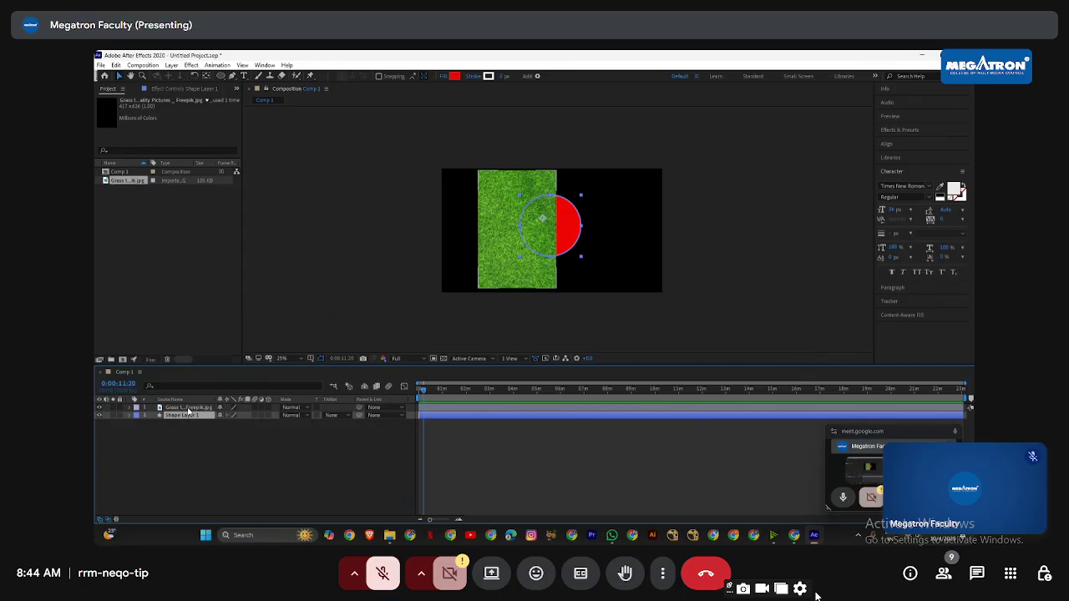
pyautogui.hotkey('alt', 'Tab')
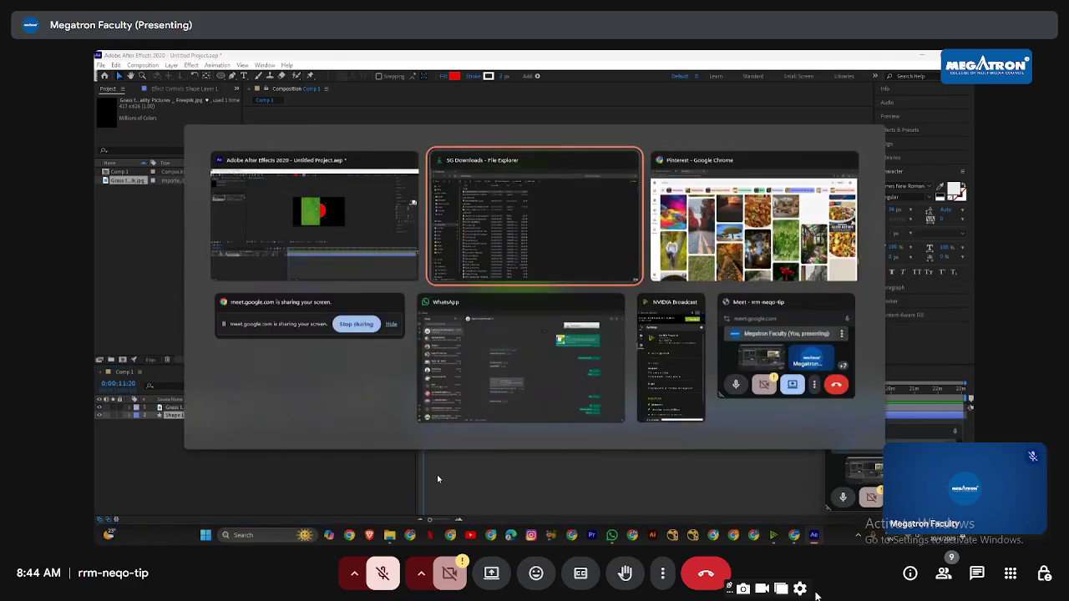
pyautogui.press('Escape')
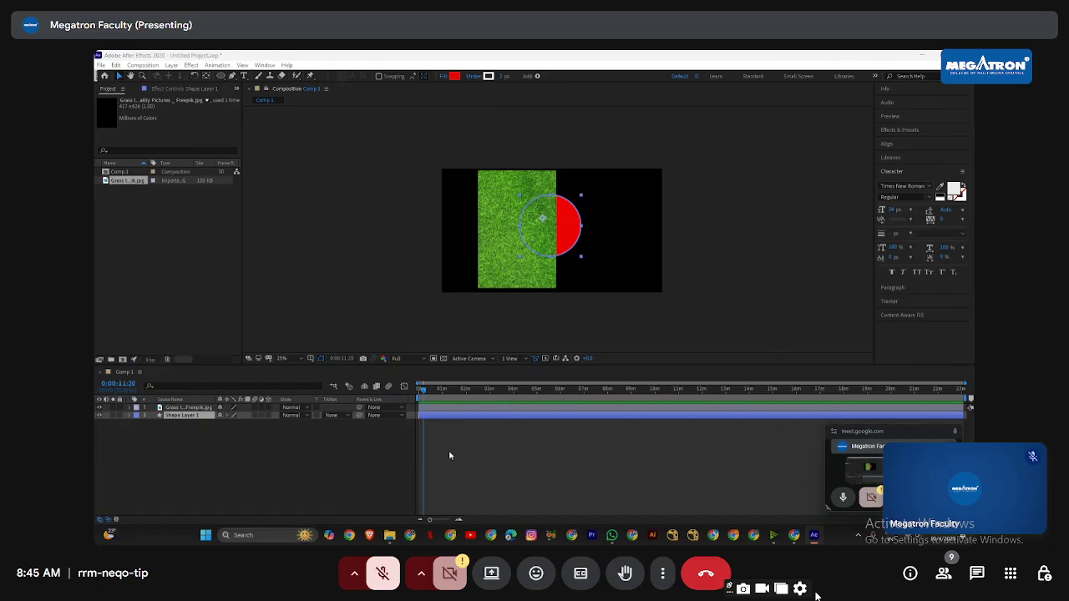
pyautogui.click(206, 431)
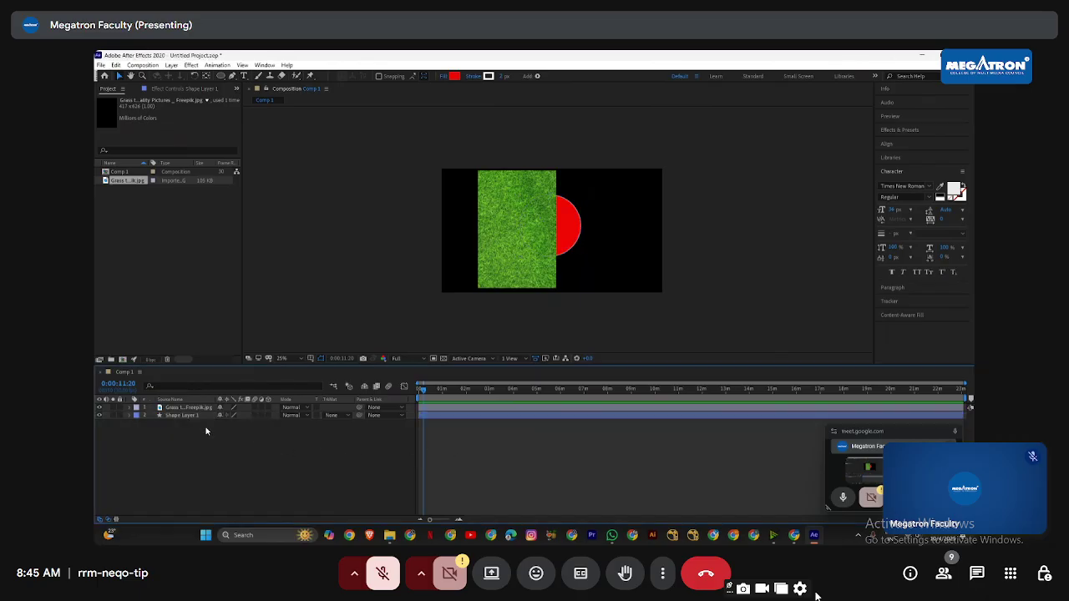
pyautogui.click(191, 416)
pyautogui.keyDown('ctrl'); pyautogui.click(190, 408); pyautogui.keyUp('ctrl')
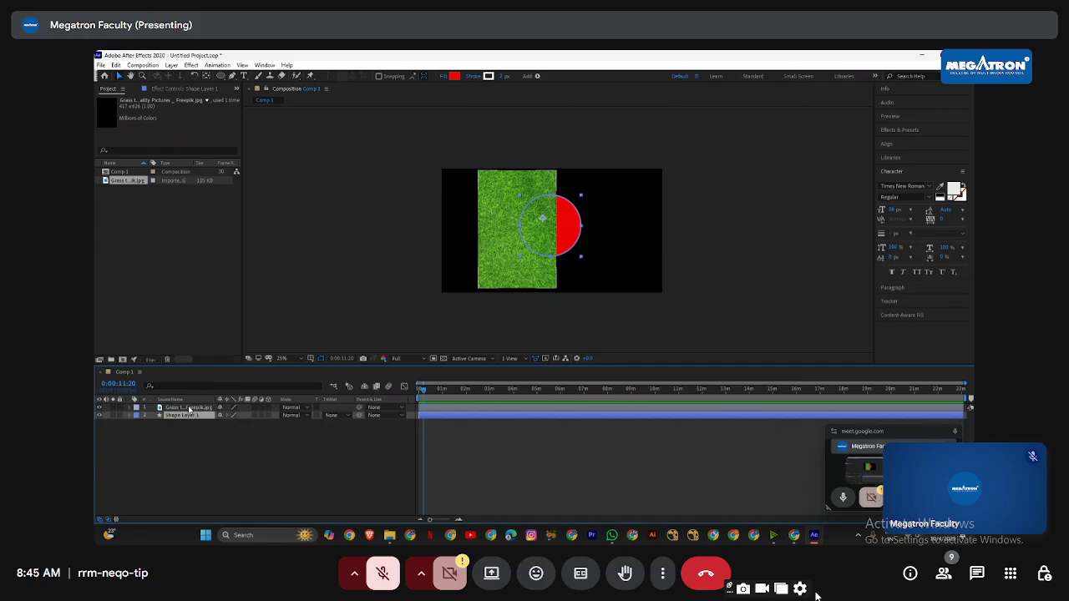
pyautogui.click(190, 408)
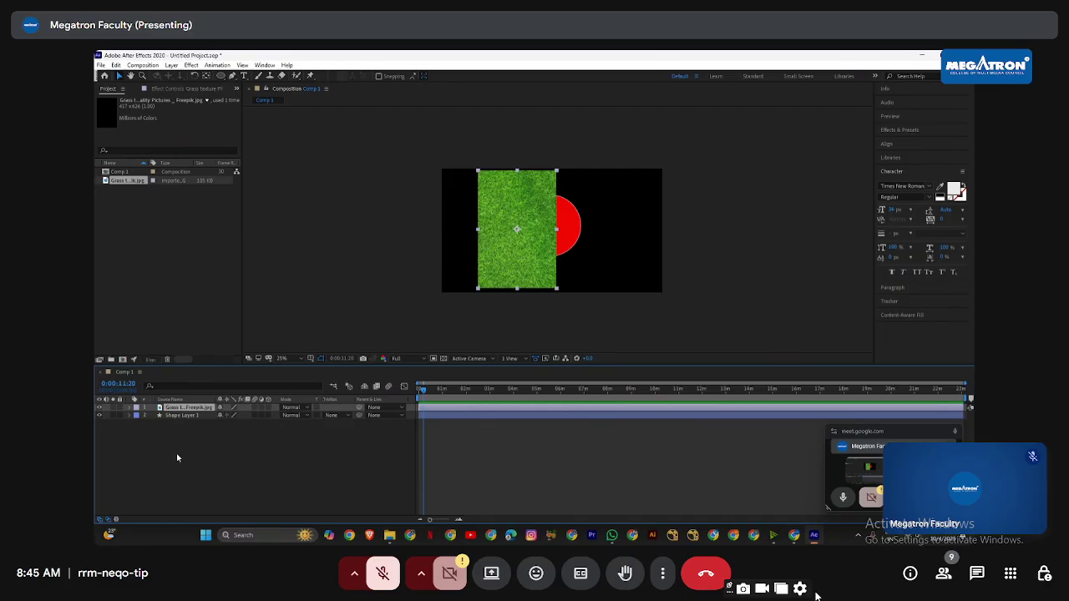
pyautogui.click(252, 432)
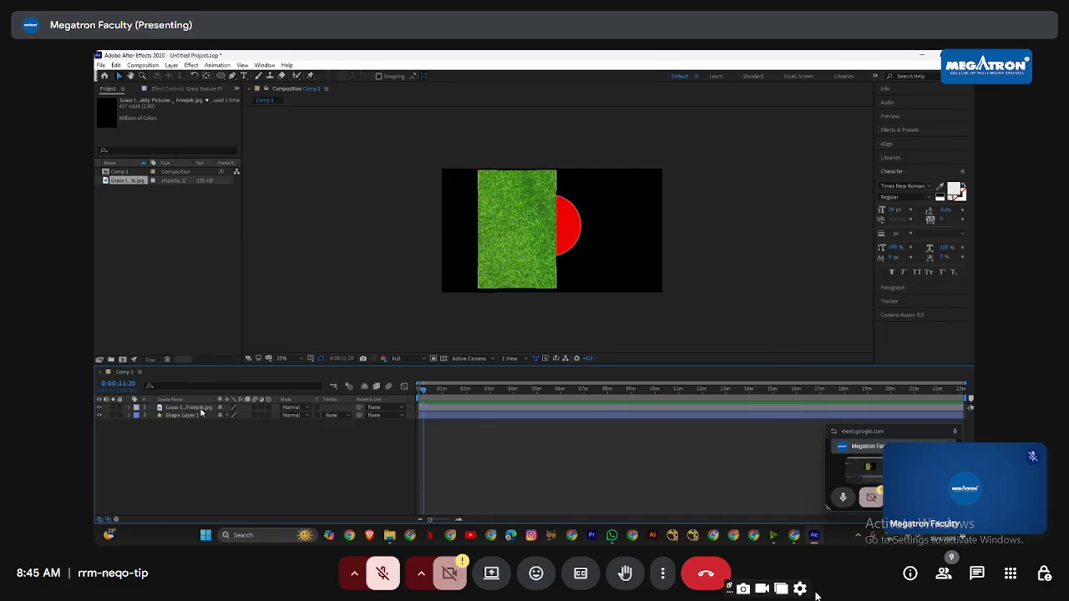
pyautogui.click(340, 417)
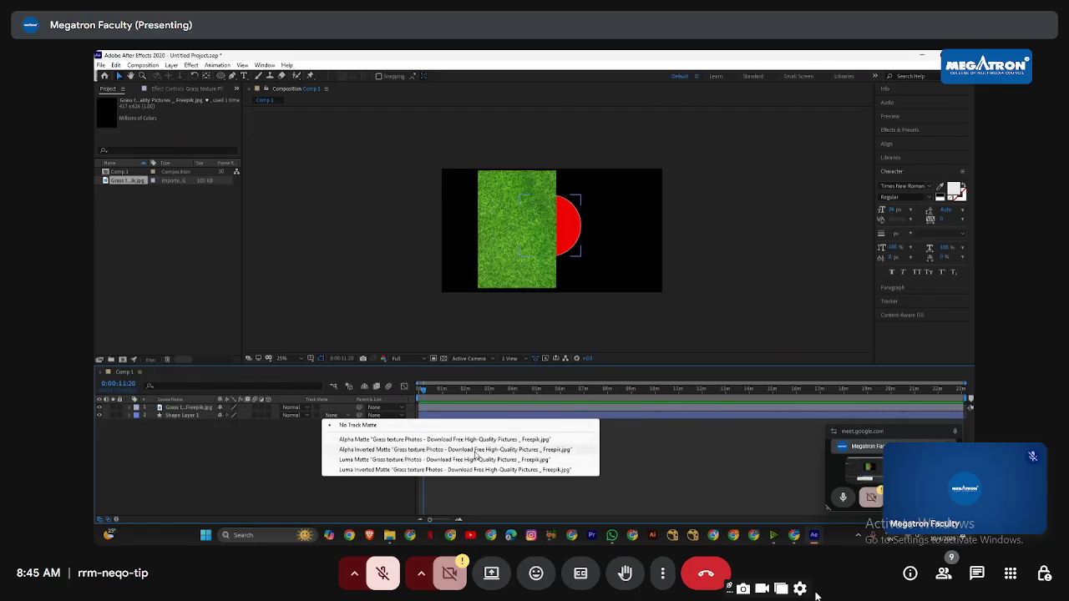
# Step: Rename the grass image layer to "." and check its name in the circle layer's track matte options
pyautogui.click(190, 409)
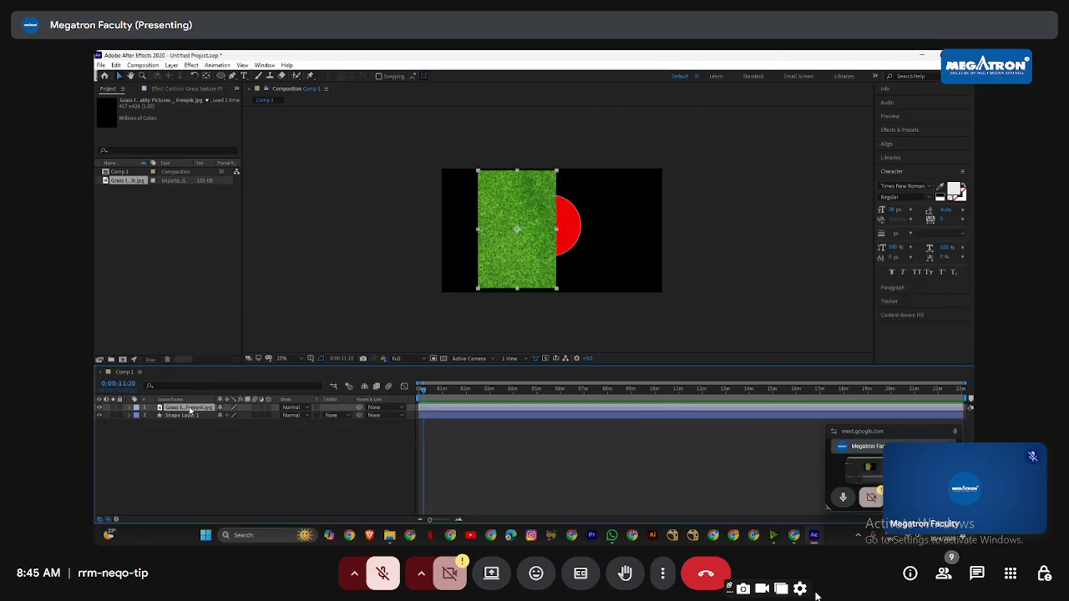
pyautogui.press('Return')
pyautogui.press('BackSpace')
pyautogui.click(320, 434)
pyautogui.click(332, 415)
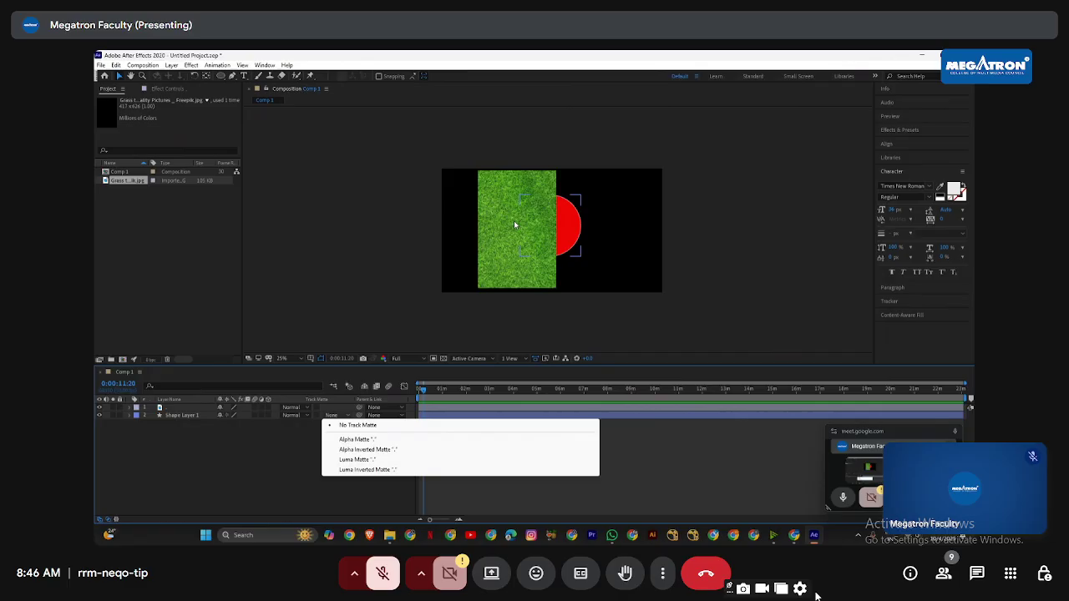
# Step: Try using the grass layer as an Alpha Matte for the circle layer
pyautogui.click(493, 192)
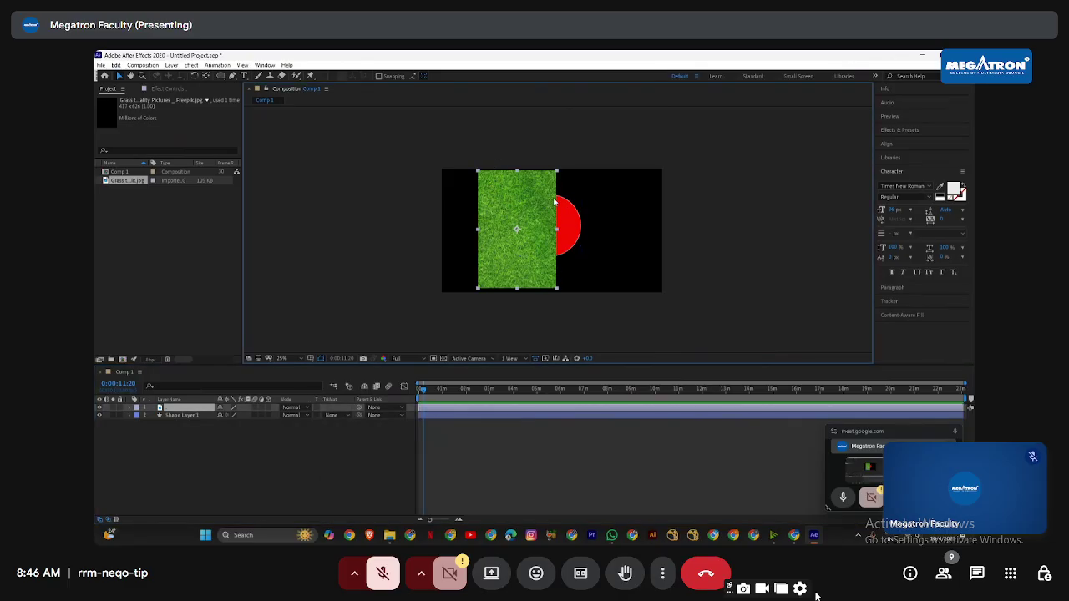
pyautogui.click(576, 219)
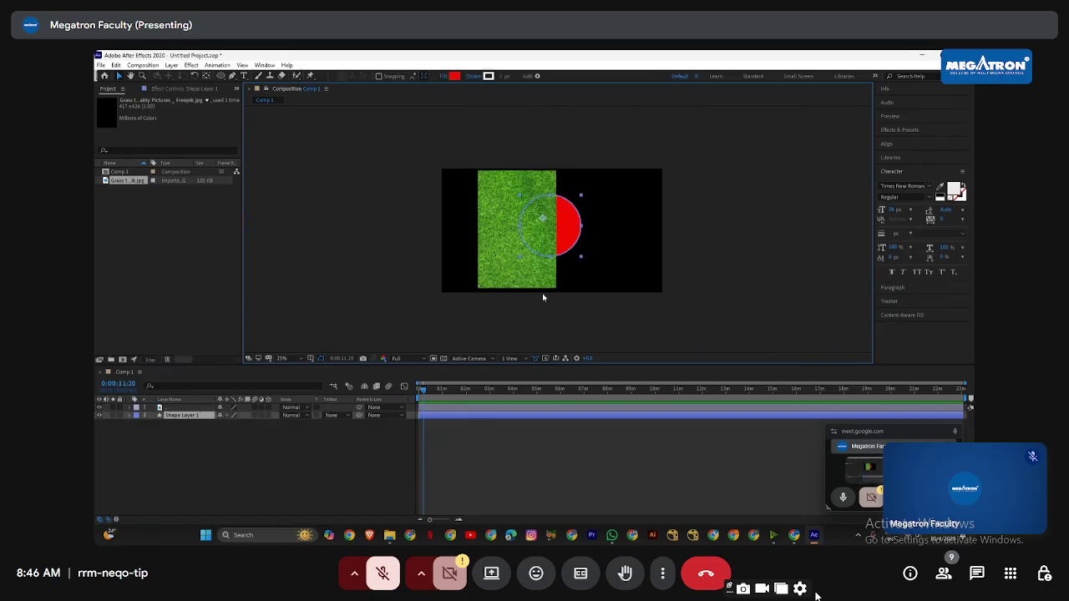
pyautogui.click(172, 448)
pyautogui.click(178, 415)
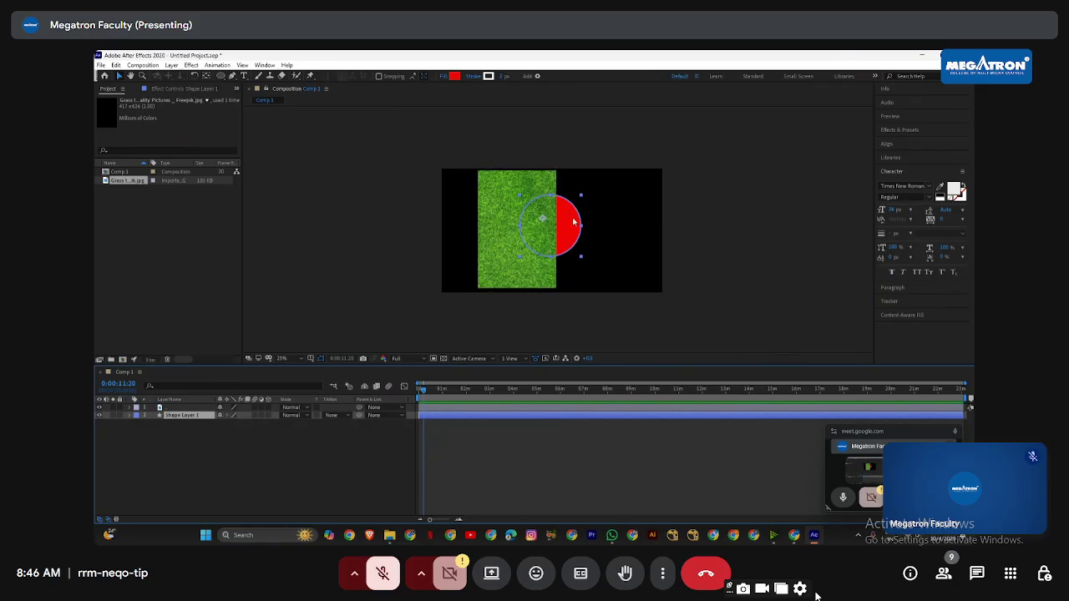
pyautogui.click(334, 415)
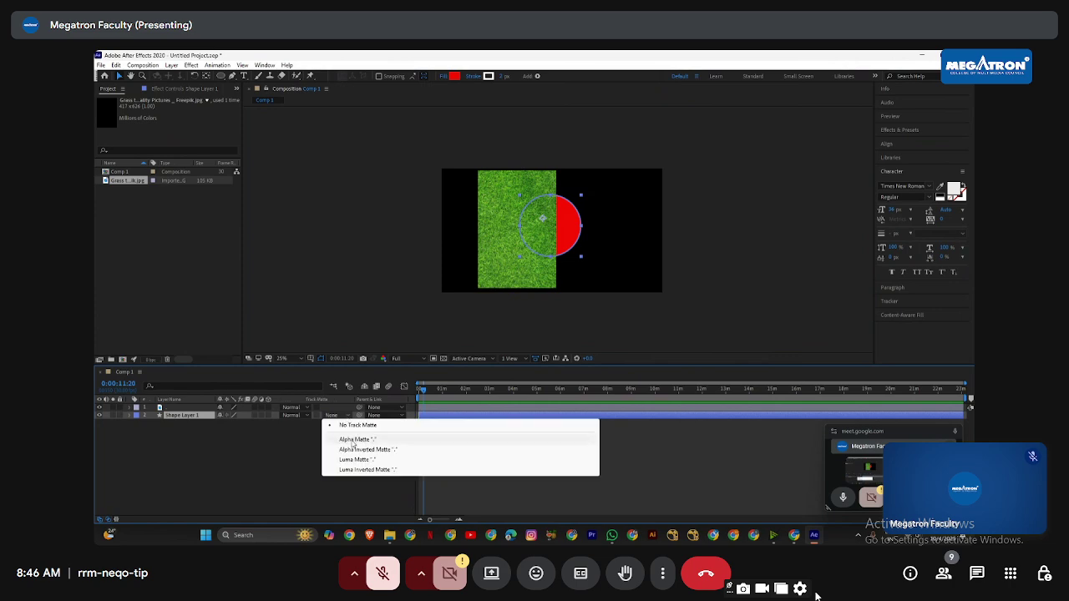
pyautogui.click(354, 442)
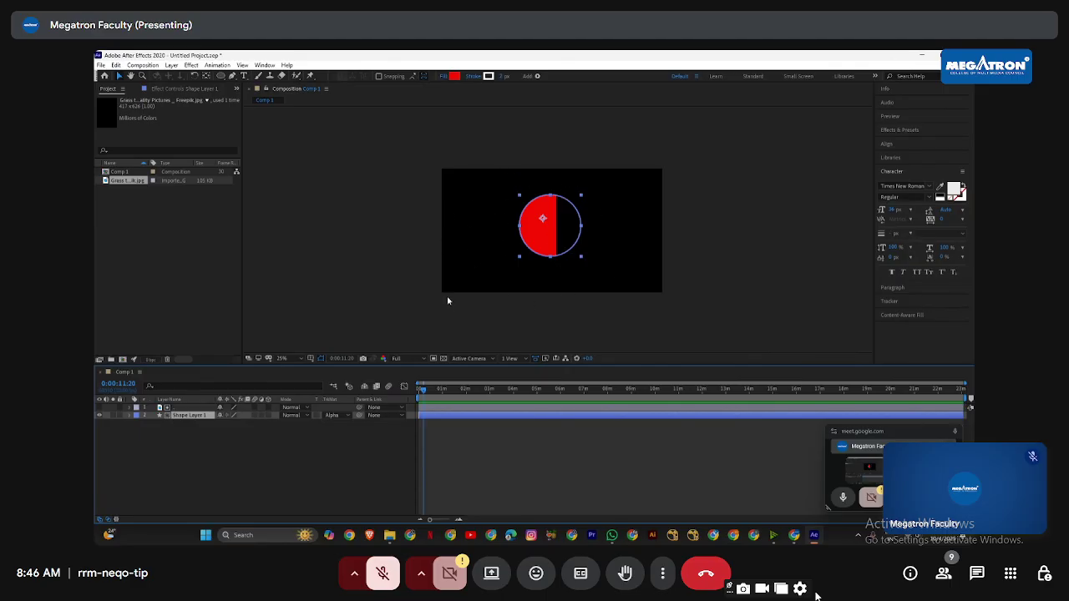
pyautogui.hotkey('ctrl', 'z')
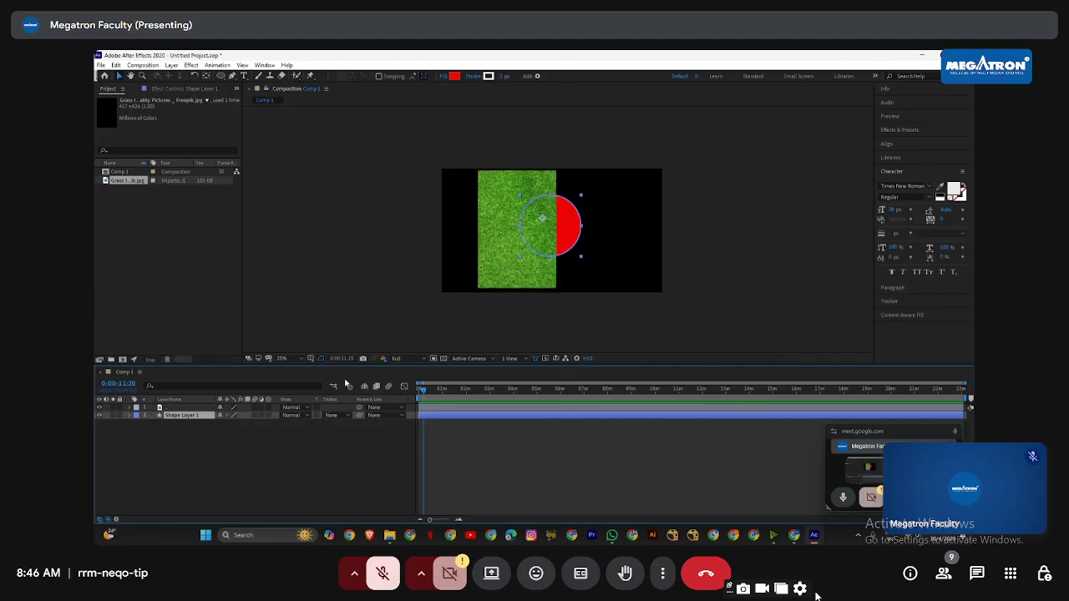
# Step: Bring the circle layer above the grass layer and set the grass layer's track matte to Alpha Matte "Shape Layer 1"
pyautogui.hotkey('ctrl', ']')
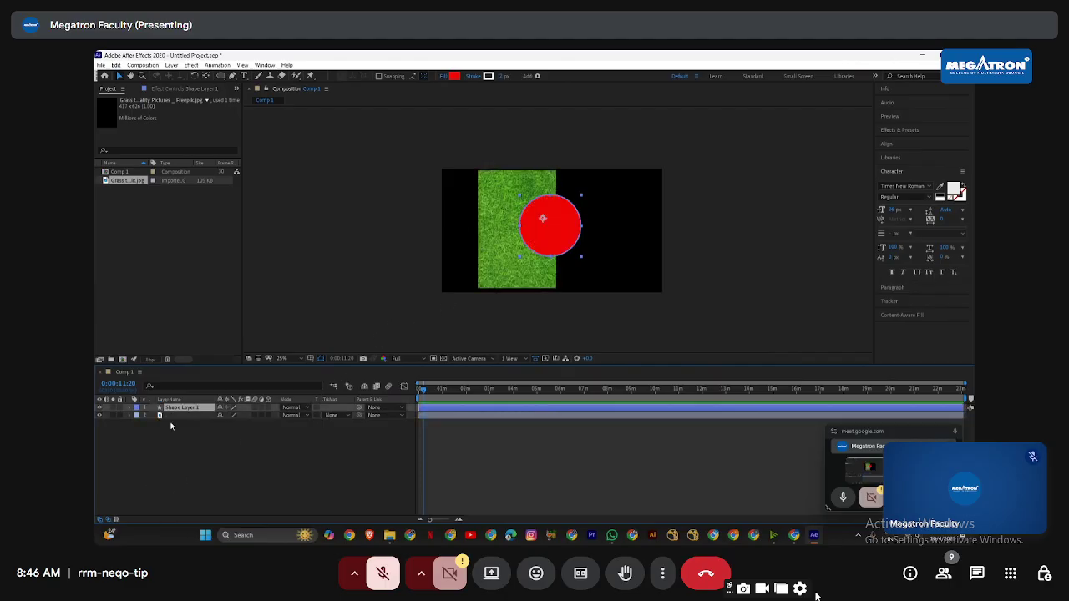
pyautogui.click(316, 421)
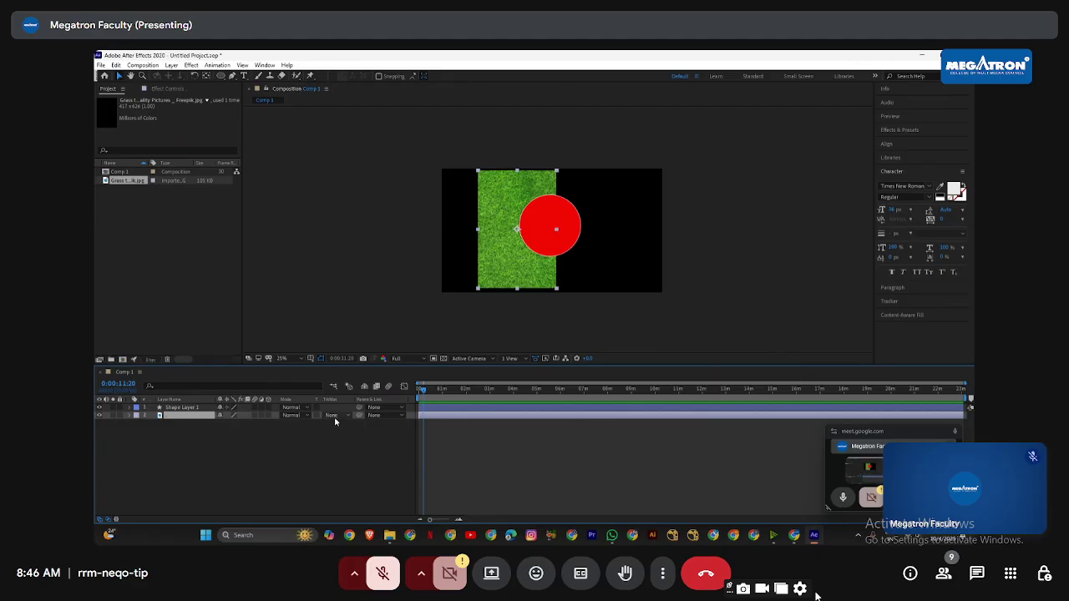
pyautogui.click(334, 418)
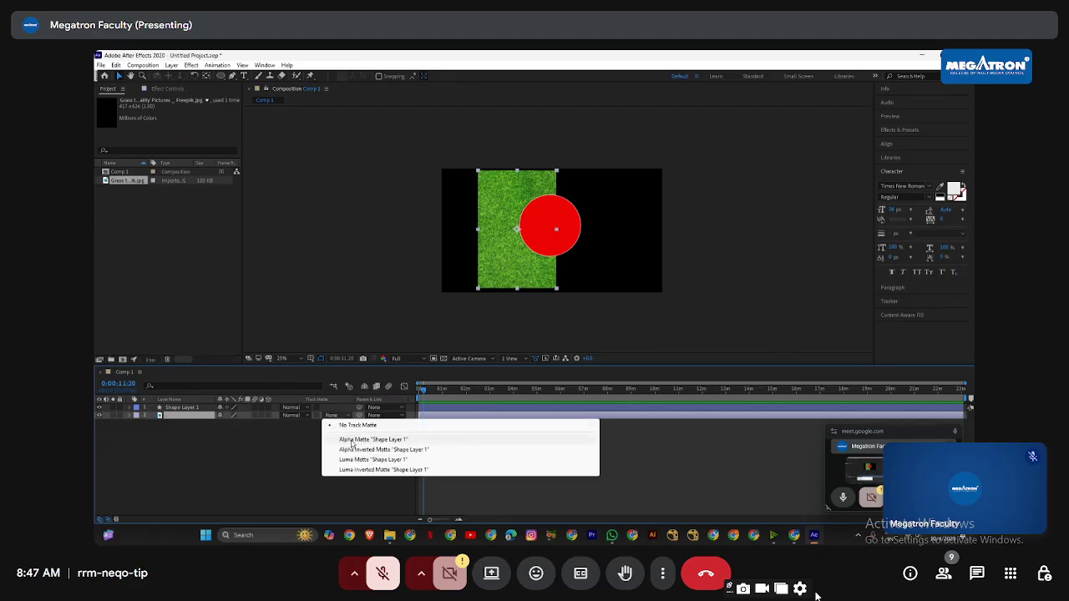
pyautogui.click(352, 443)
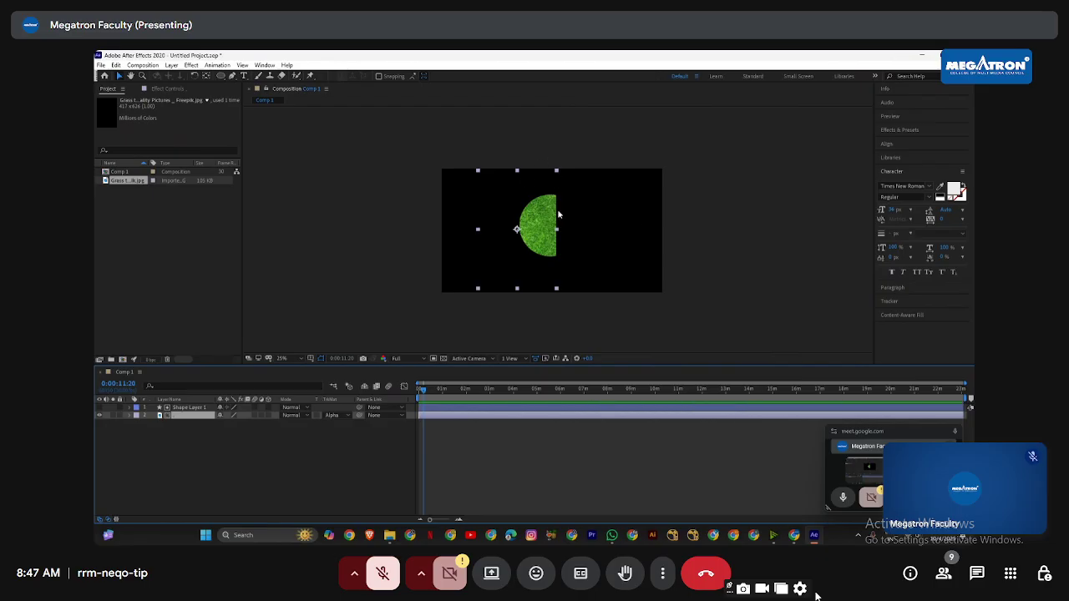
# Step: Move the grass image right to about the composition's centre so it fills the whole circle matte
pyautogui.click(229, 444)
pyautogui.click(191, 415)
pyautogui.moveTo(483, 285); pyautogui.dragTo(508, 282)
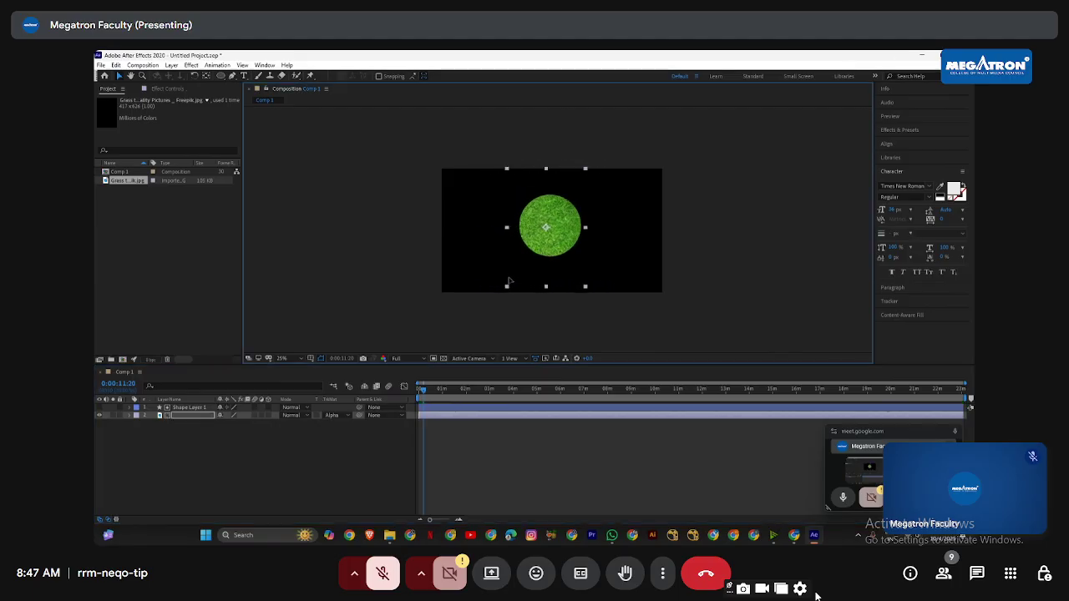
# Step: Change the grass layer's track matte to Alpha Inverted Matte "Shape Layer 1"
pyautogui.click(333, 417)
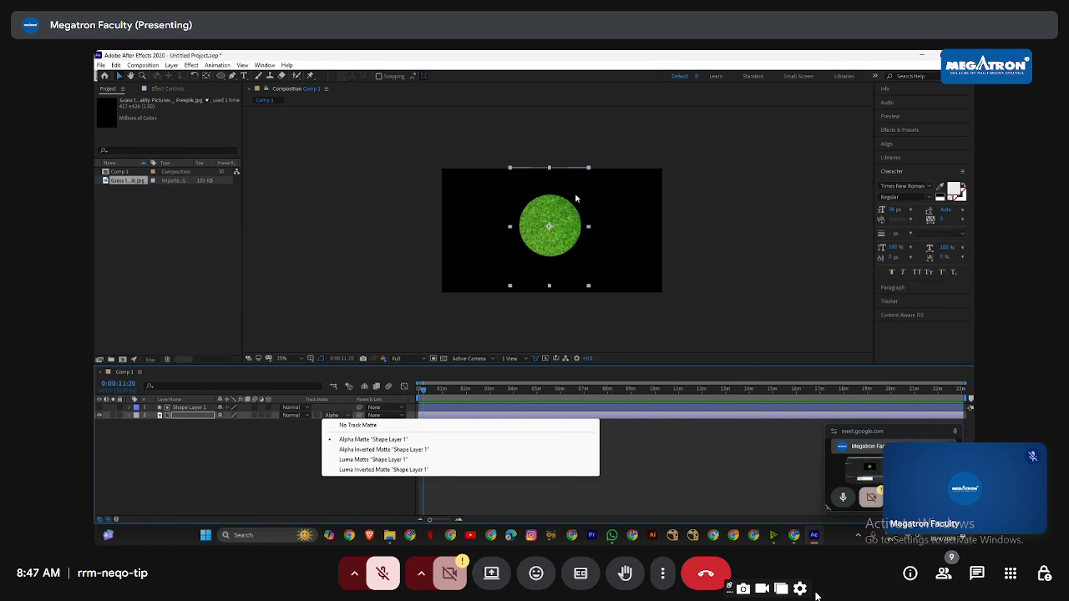
pyautogui.click(234, 458)
pyautogui.click(566, 194)
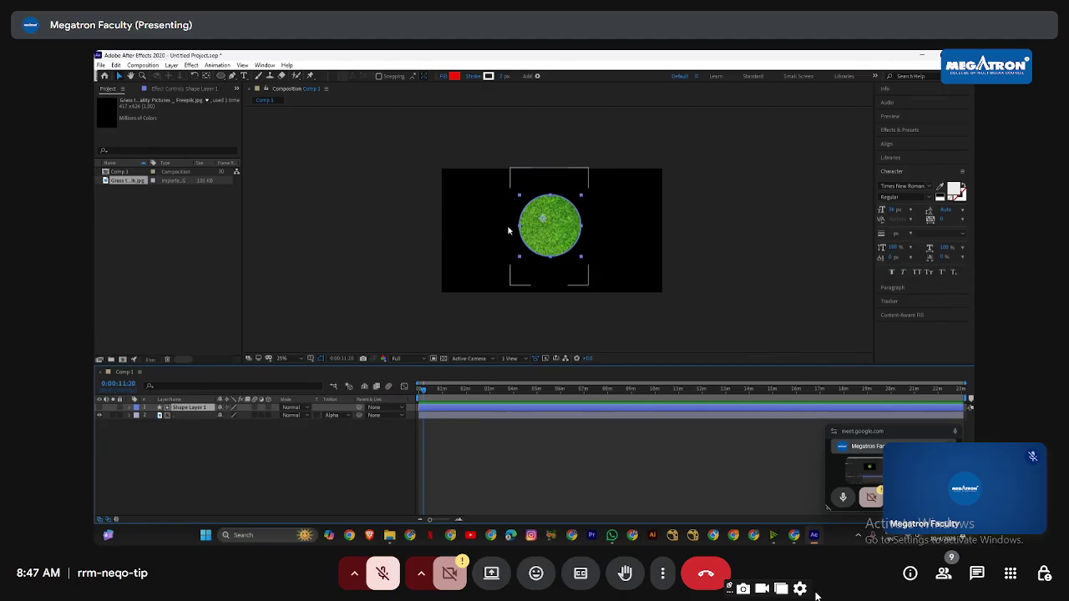
pyautogui.click(197, 417)
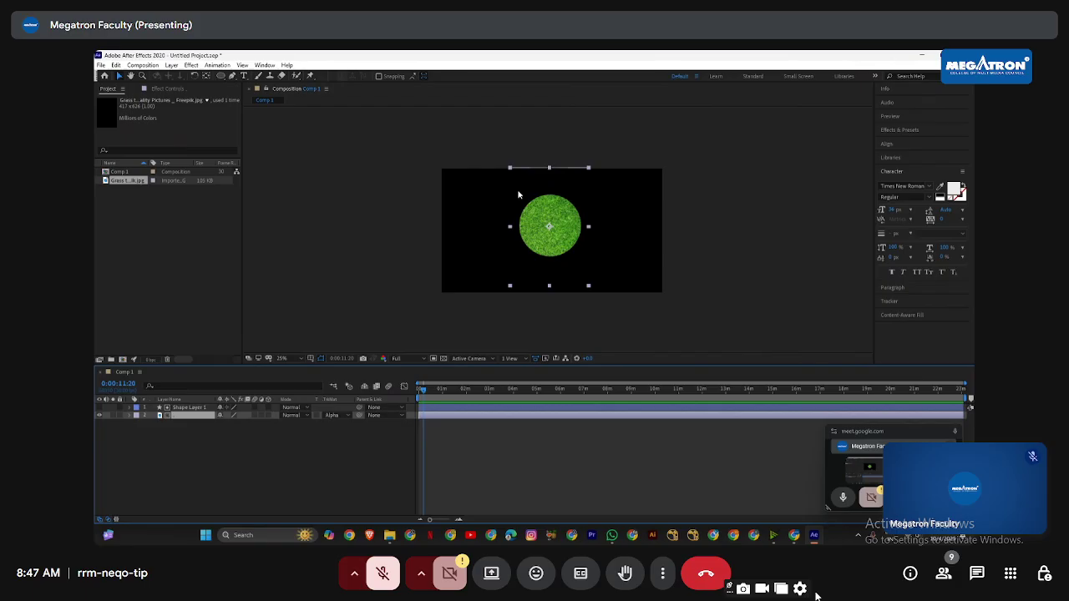
pyautogui.click(332, 415)
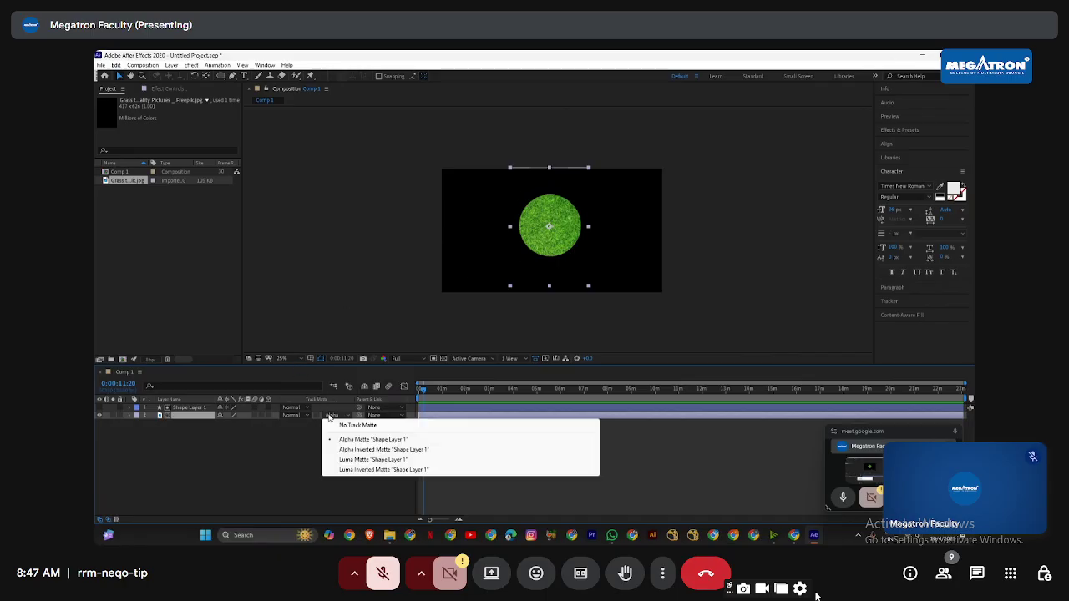
pyautogui.click(340, 449)
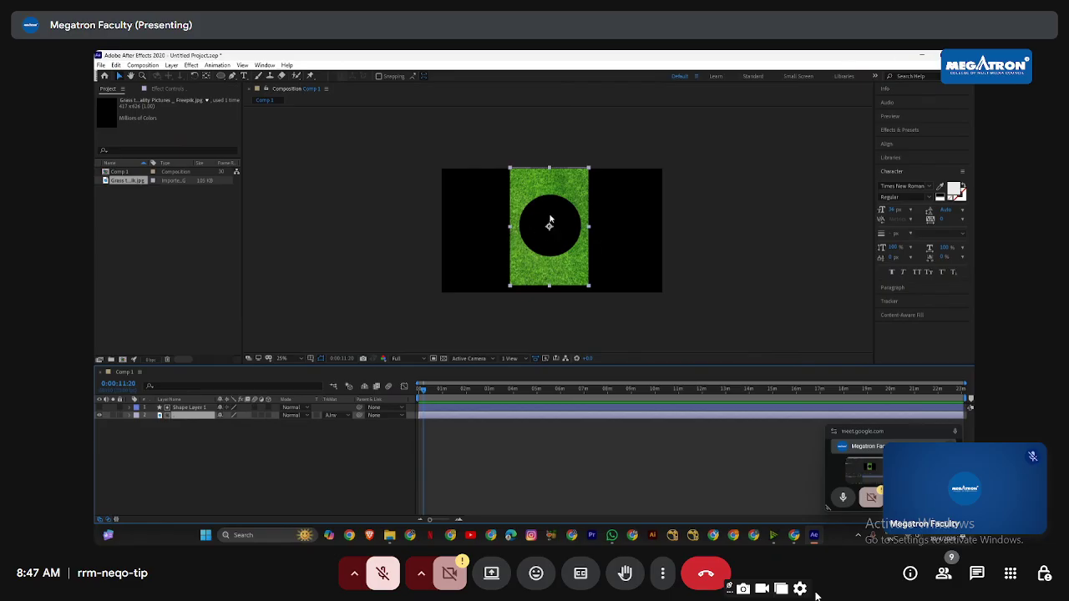
# Step: Return the playhead to the start of the composition and review the track matte options available for the grass layer
pyautogui.click(258, 440)
pyautogui.click(191, 409)
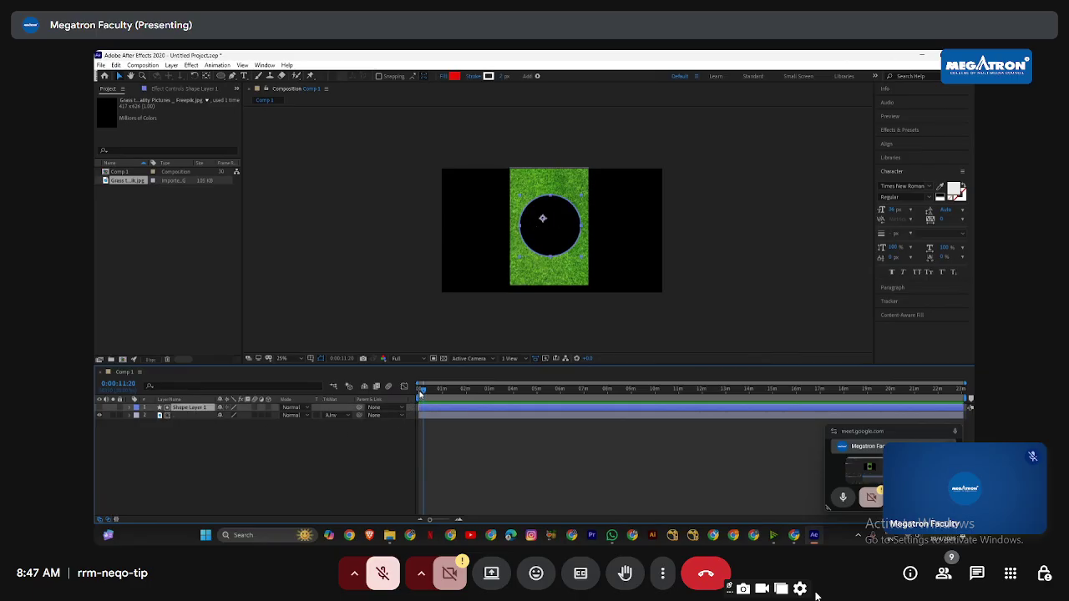
pyautogui.moveTo(420, 394); pyautogui.dragTo(419, 390)
pyautogui.click(340, 415)
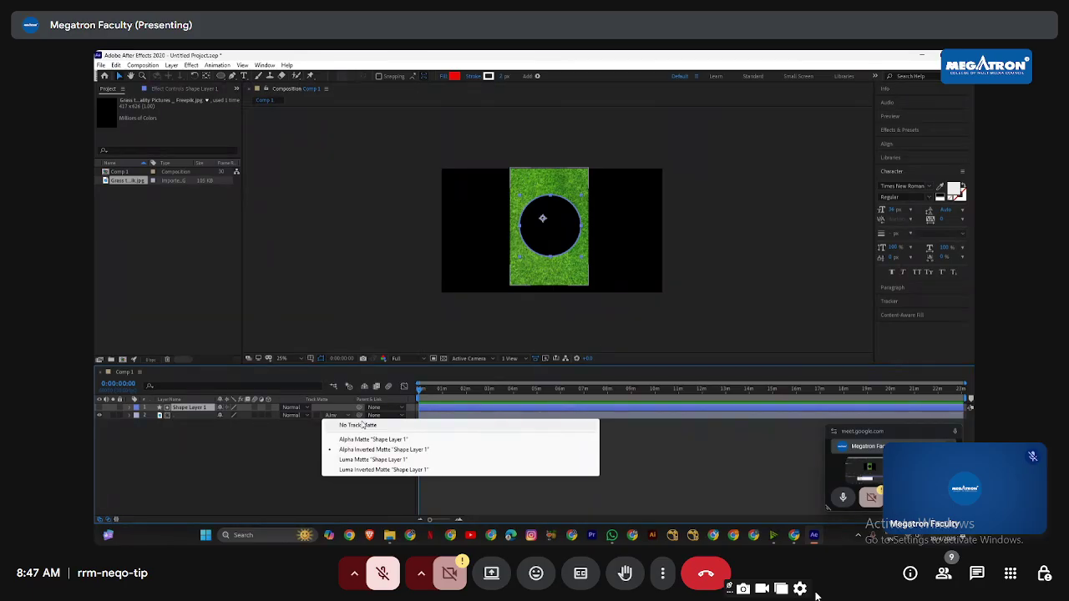
pyautogui.click(232, 451)
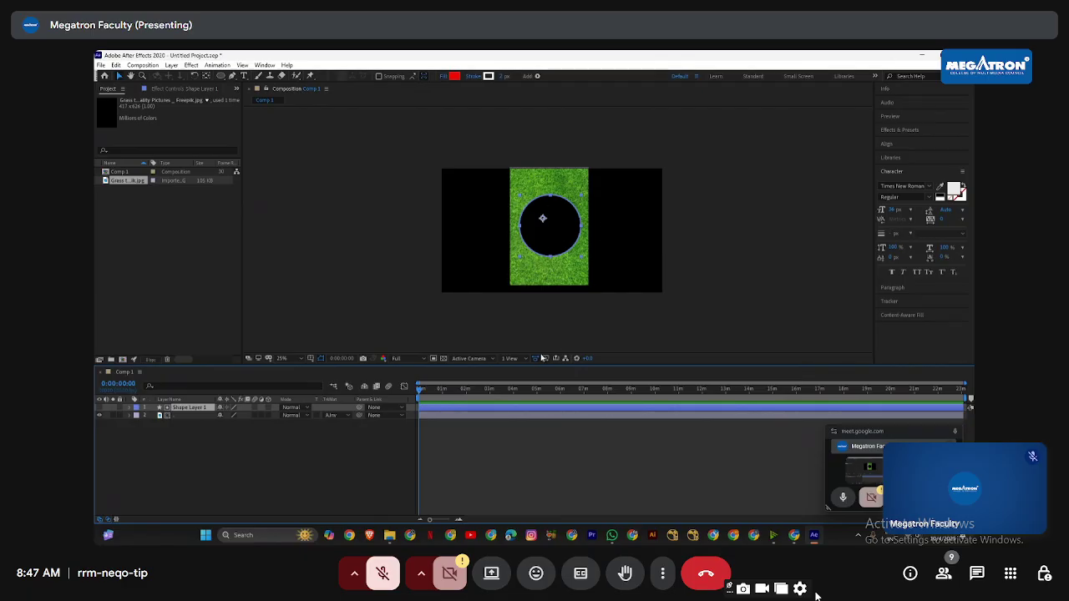
pyautogui.click(358, 460)
pyautogui.click(337, 415)
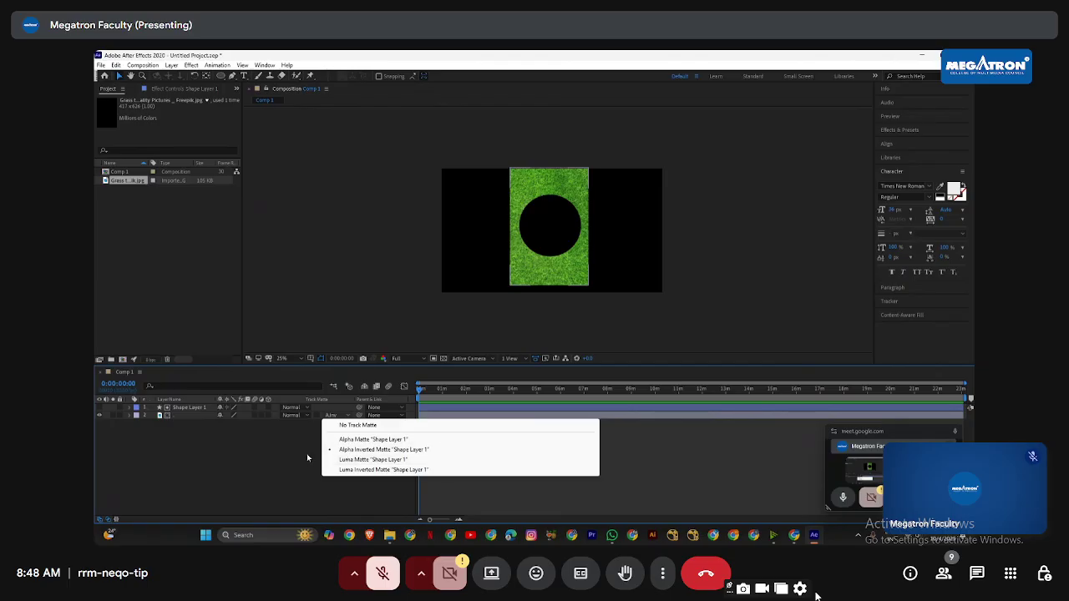
pyautogui.click(307, 456)
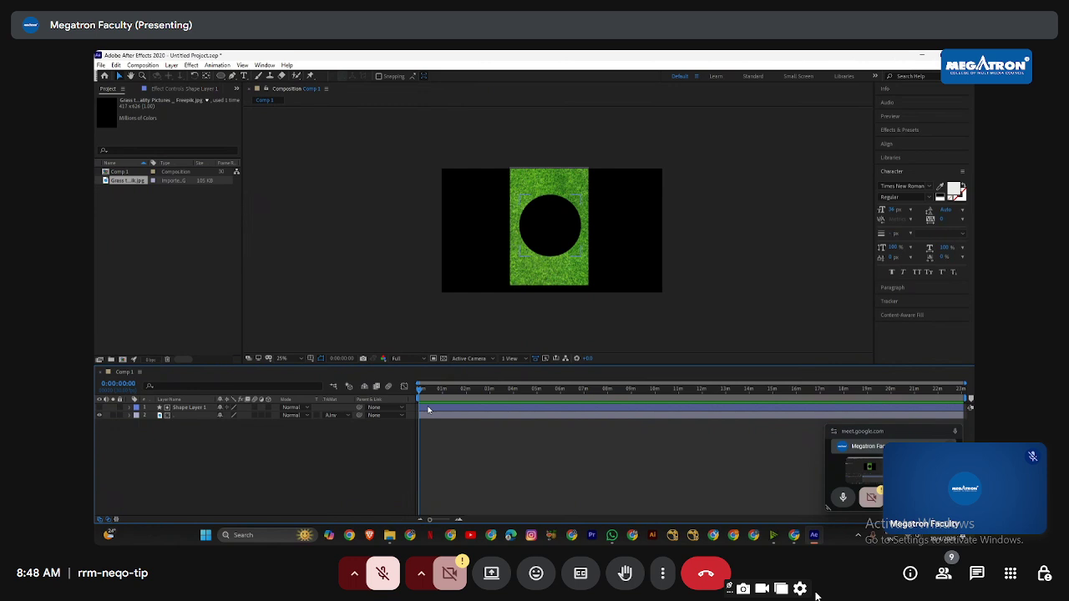
pyautogui.click(440, 410)
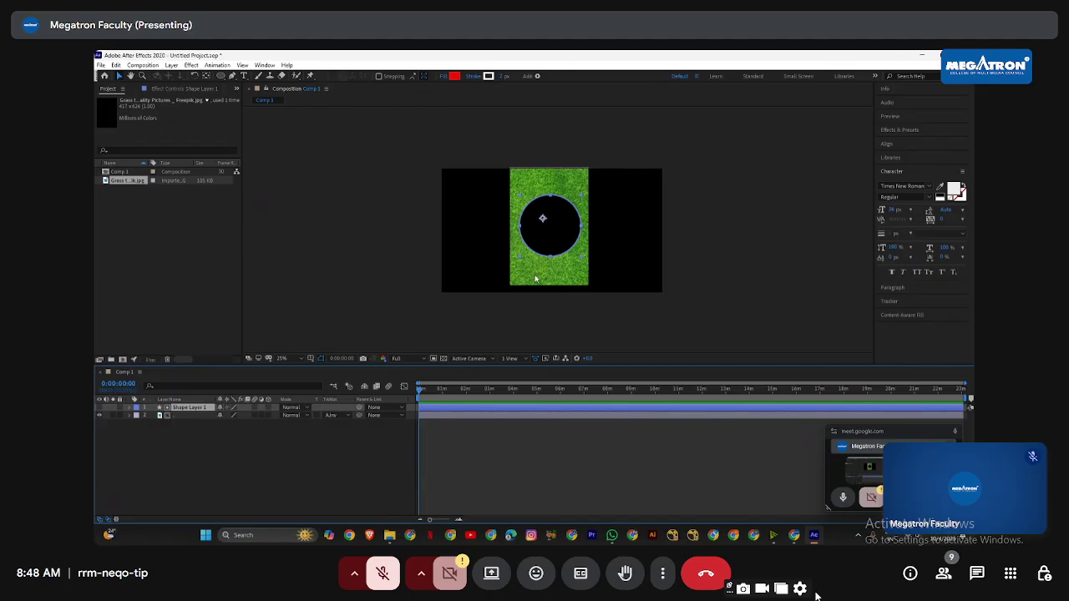
pyautogui.click(350, 416)
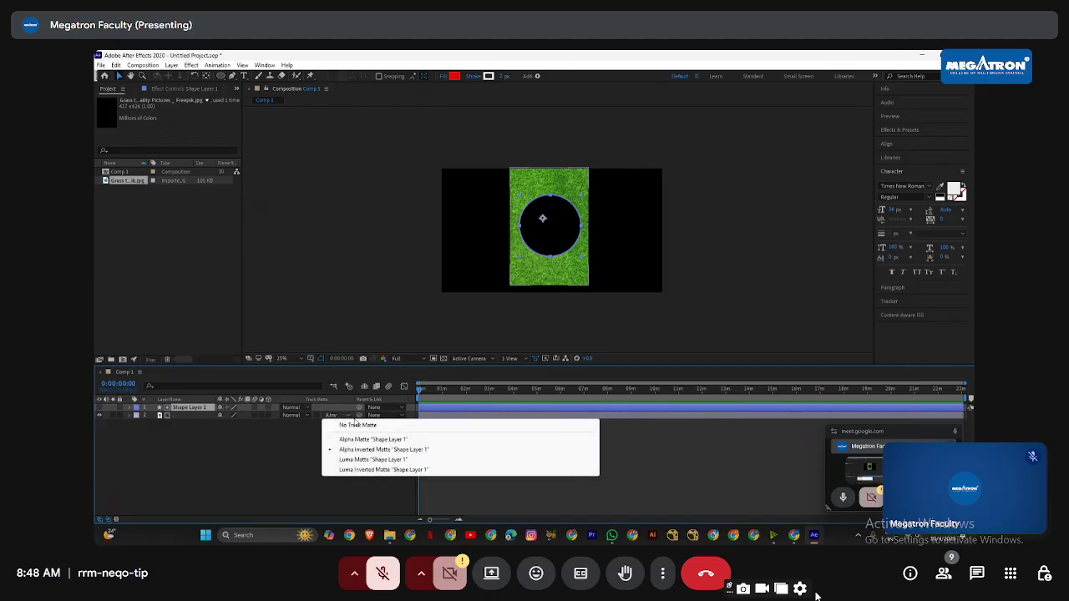
pyautogui.click(248, 453)
# Step: Reveal the circle layer's Opacity property and preview the grass with the inverted circle matte
pyautogui.click(193, 408)
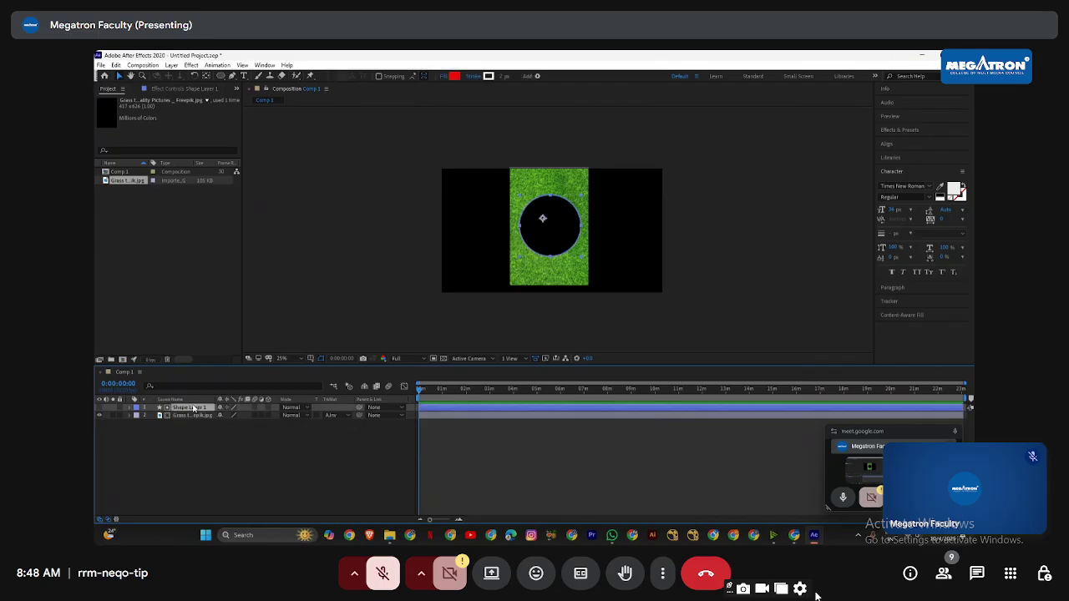
pyautogui.press('t')
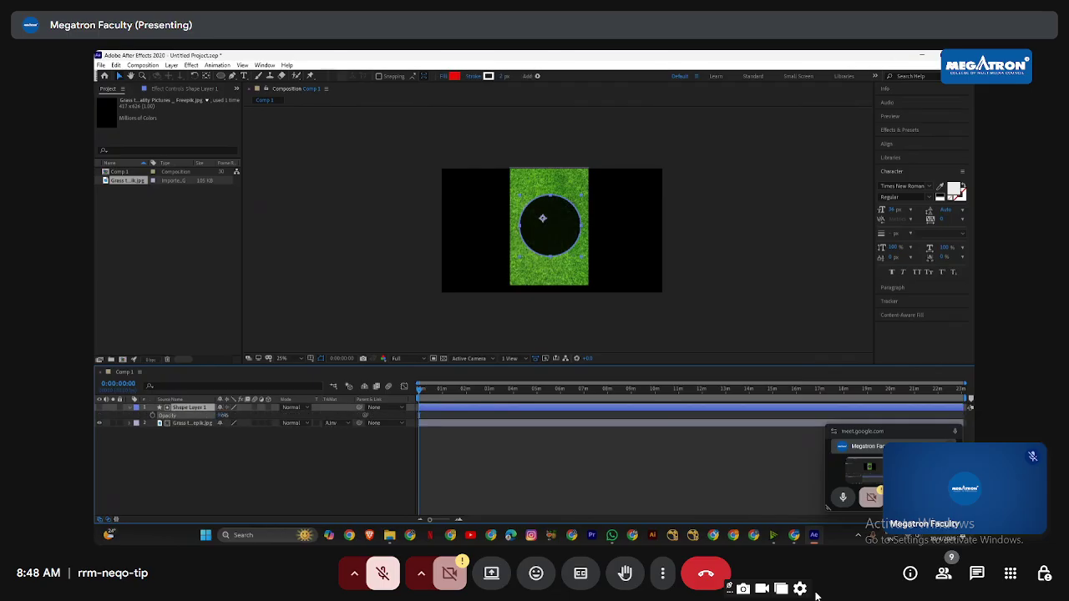
pyautogui.press('space')
pyautogui.click(238, 443)
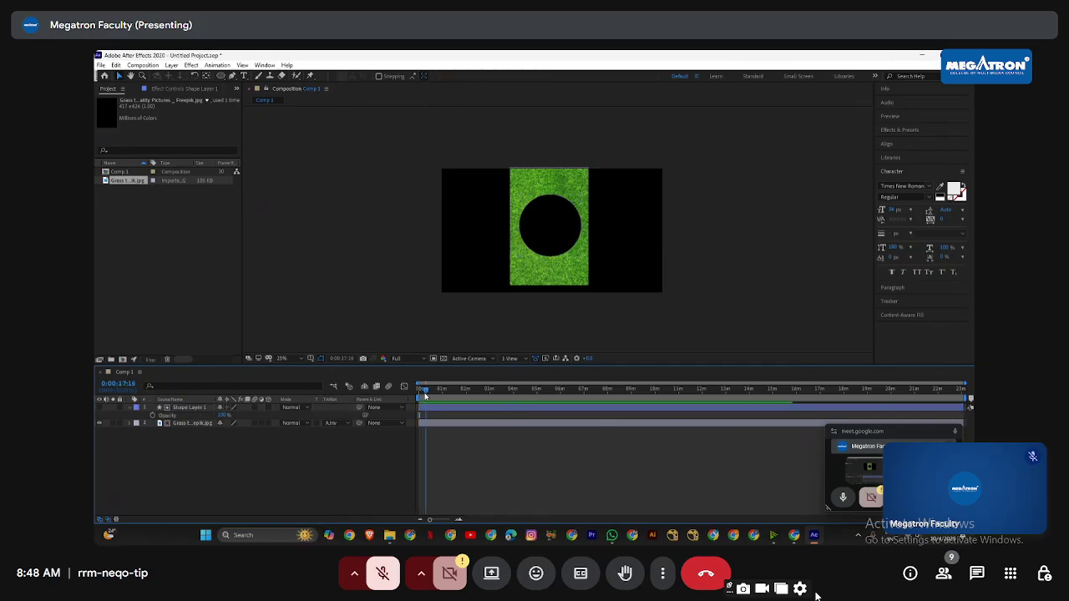
# Step: Change the grass layer's track matte to Luma Matte "Shape Layer 1"
pyautogui.click(423, 407)
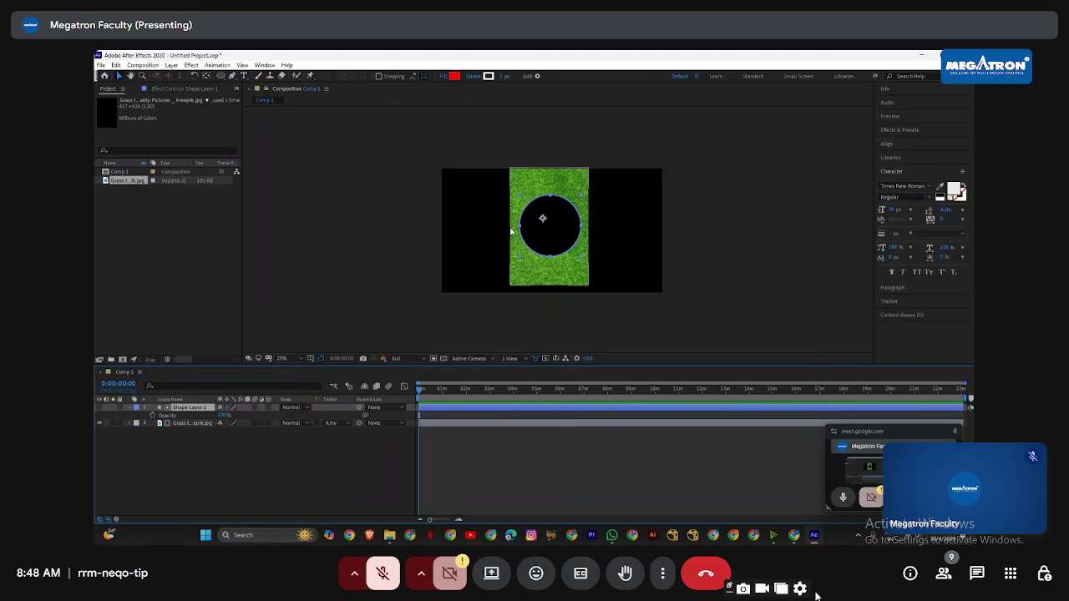
pyautogui.click(391, 460)
pyautogui.click(331, 423)
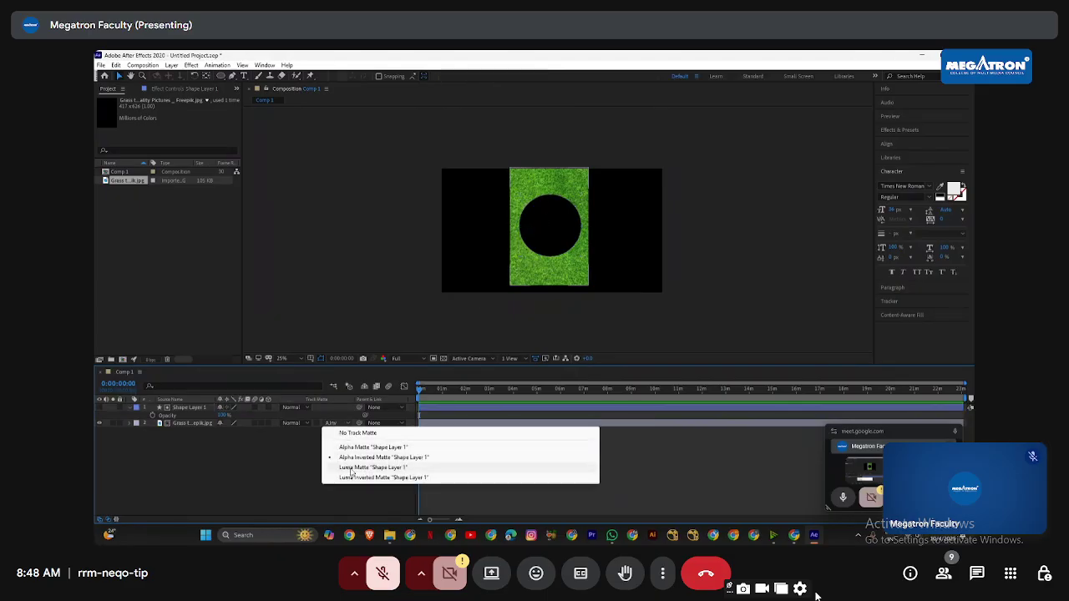
pyautogui.click(353, 468)
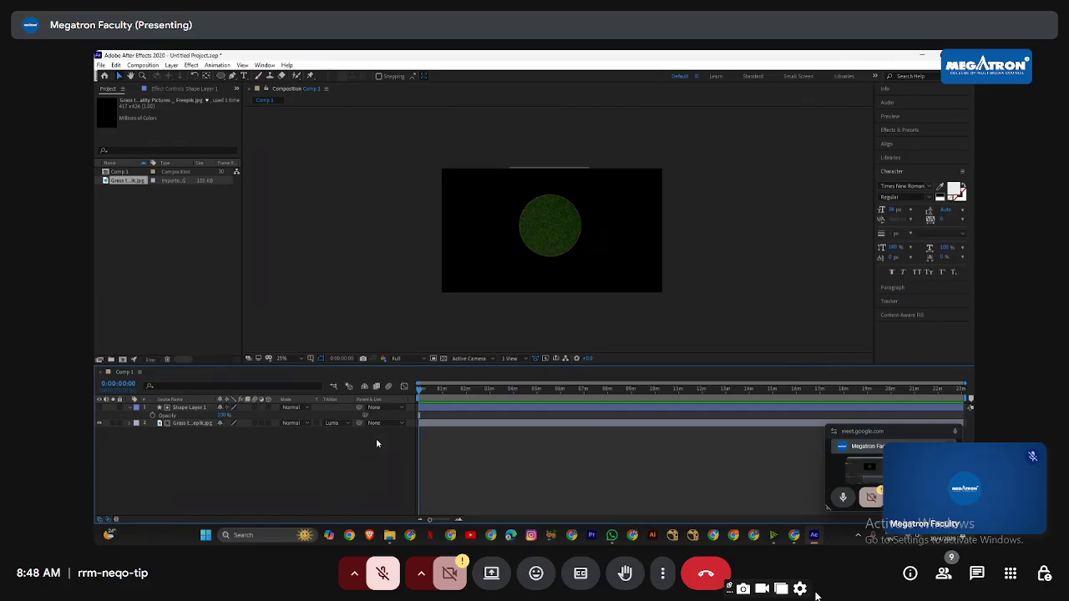
# Step: Delete the circle shape layer and rotate the grass image 90 degrees counterclockwise into landscape orientation
pyautogui.click(188, 408)
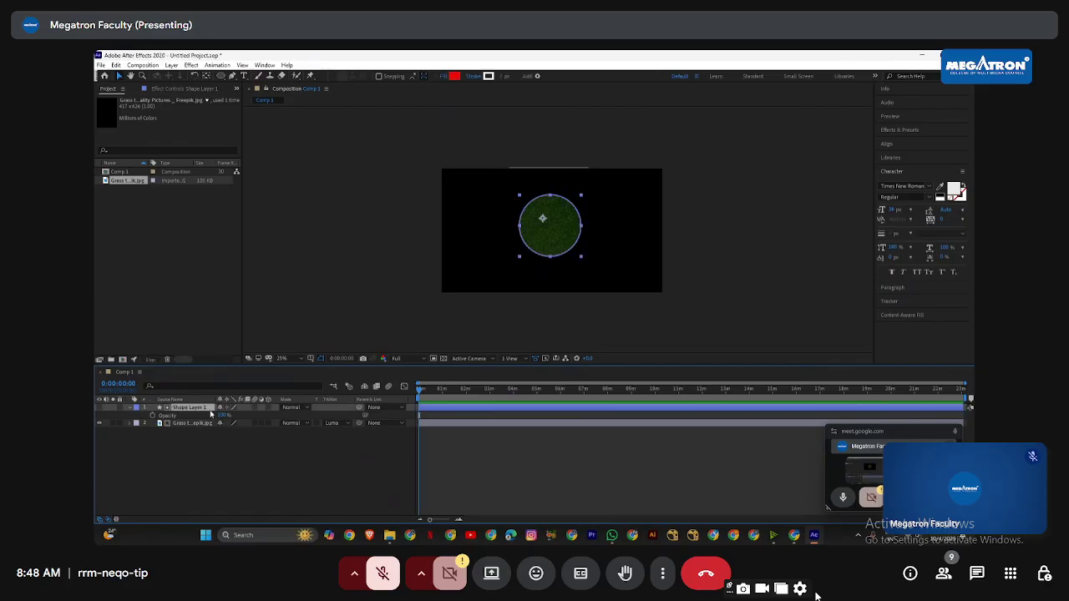
pyautogui.press('Delete')
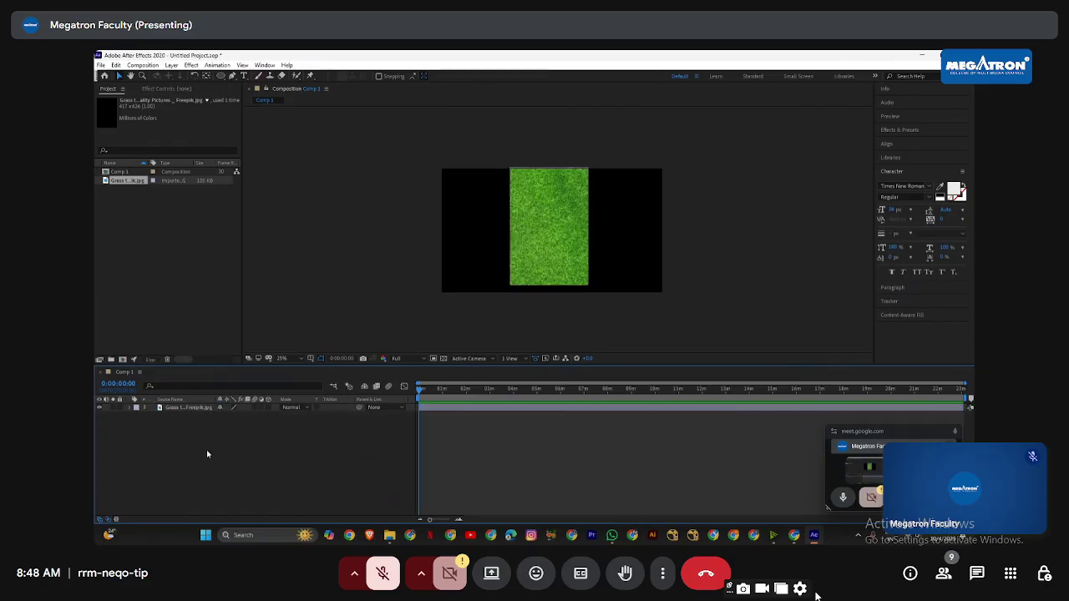
pyautogui.click(553, 232)
pyautogui.press('w')
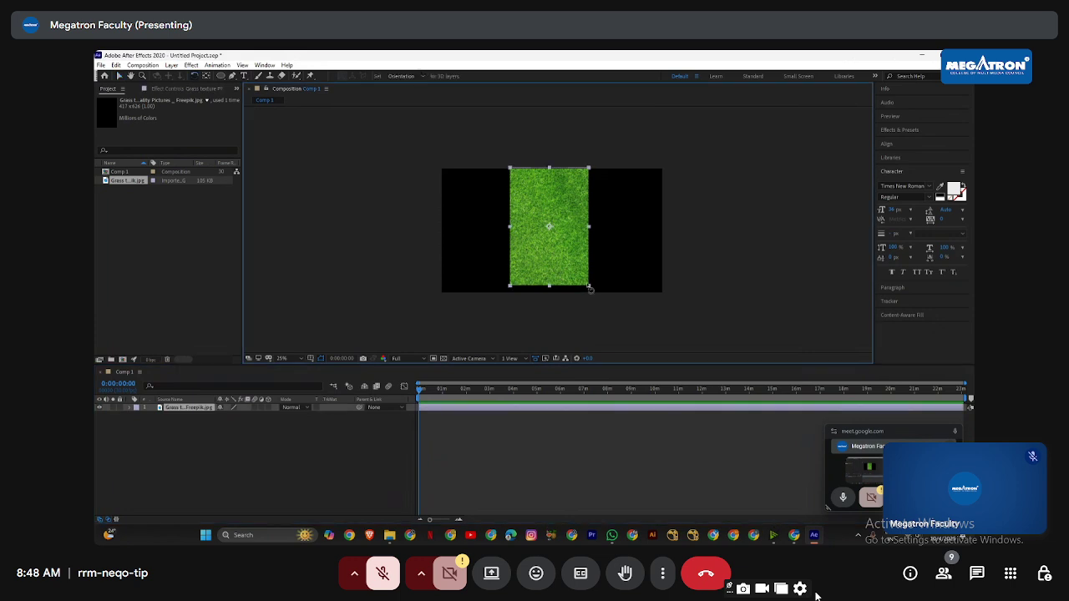
pyautogui.moveTo(593, 289); pyautogui.dragTo(616, 208)
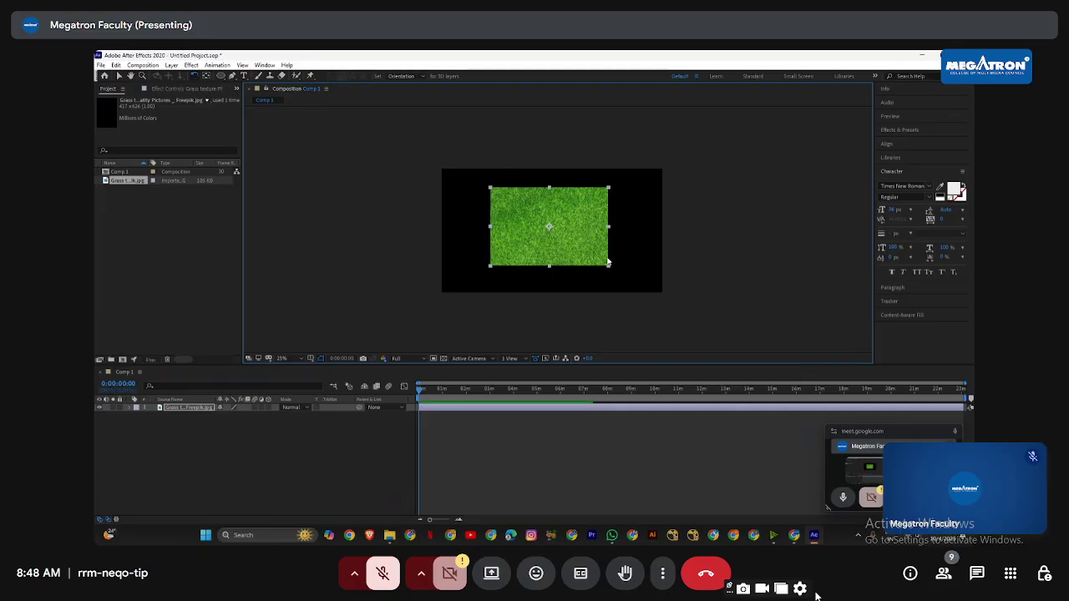
# Step: Enlarge the grass image and reposition it so that it covers the whole composition frame
pyautogui.press('v')
pyautogui.moveTo(610, 268); pyautogui.dragTo(685, 305)
pyautogui.click(665, 285)
pyautogui.click(625, 269)
pyautogui.moveTo(590, 240); pyautogui.dragTo(591, 246)
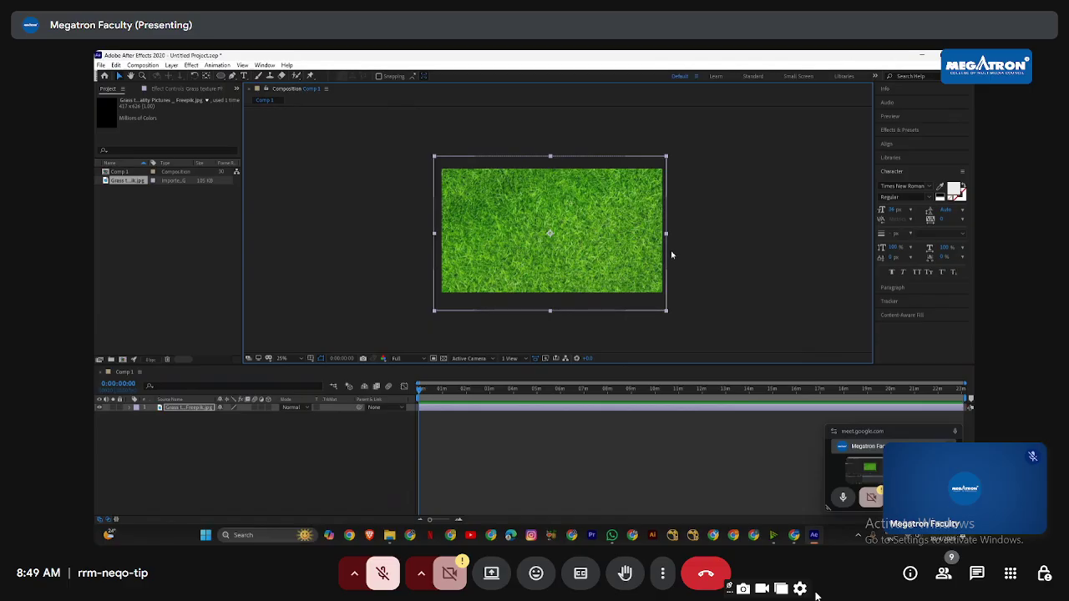
pyautogui.click(451, 467)
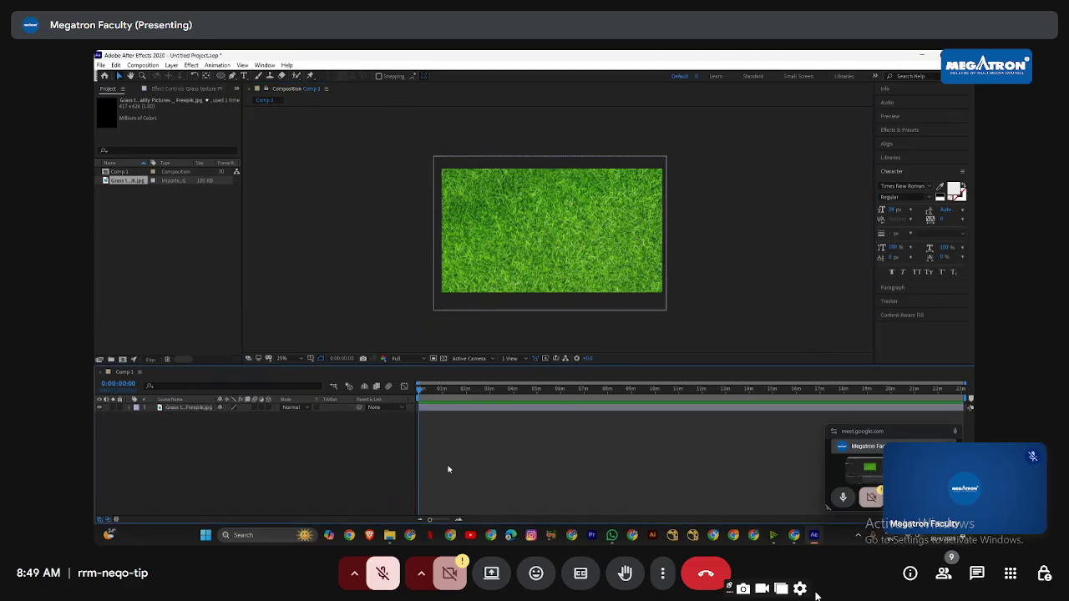
pyautogui.click(427, 397)
pyautogui.moveTo(428, 397)
pyautogui.mouseDown()
pyautogui.moveTo(441, 397)
pyautogui.moveTo(419, 398)
pyautogui.mouseUp()
pyautogui.click(182, 408)
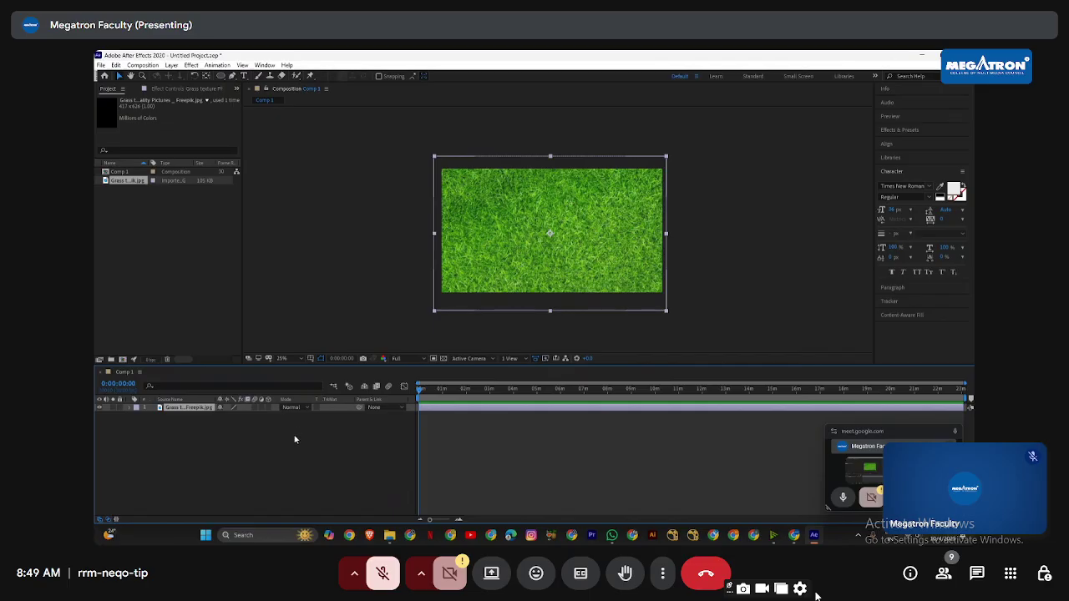
pyautogui.click(453, 444)
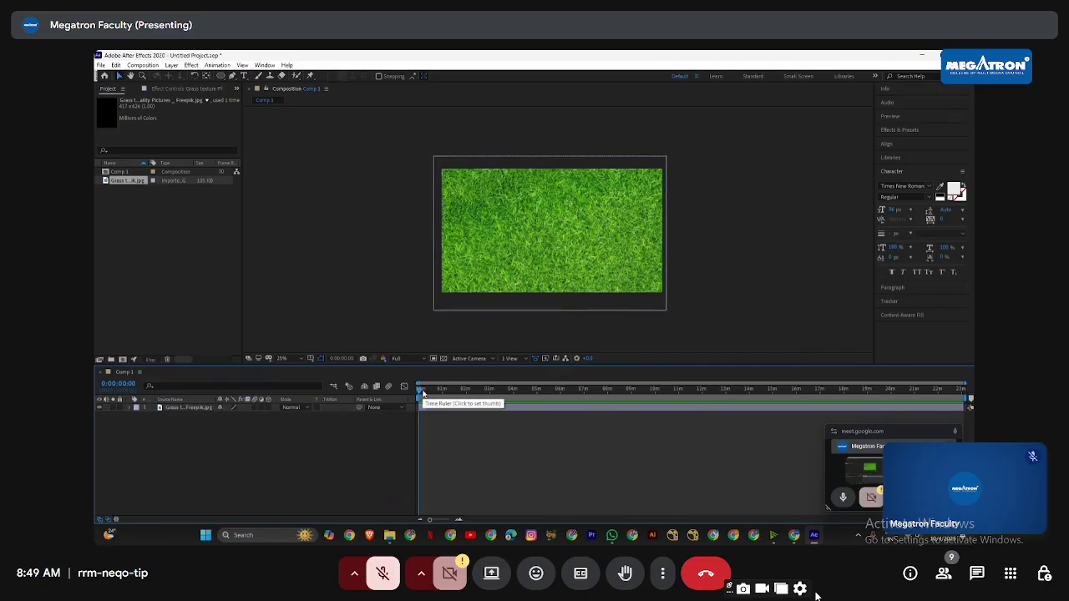
pyautogui.moveTo(424, 392)
pyautogui.mouseDown()
pyautogui.moveTo(434, 393)
pyautogui.moveTo(422, 392)
pyautogui.mouseUp()
# Step: Switch to NVIDIA Broadcast to check its audio settings, and return to After Effects with the playhead at the start
pyautogui.click(773, 535)
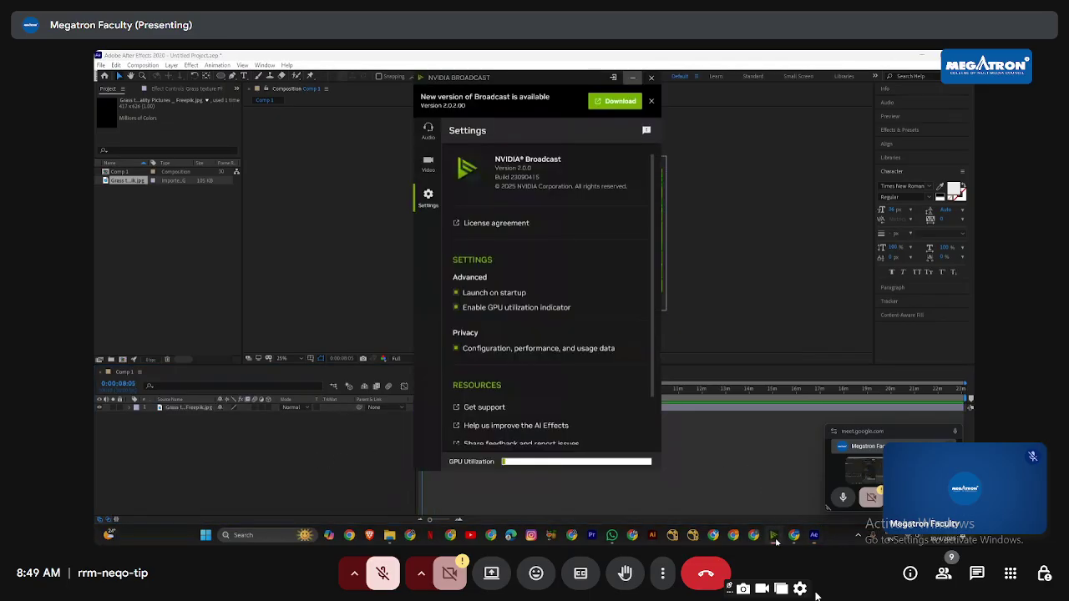
pyautogui.scroll(-2, 587, 269)
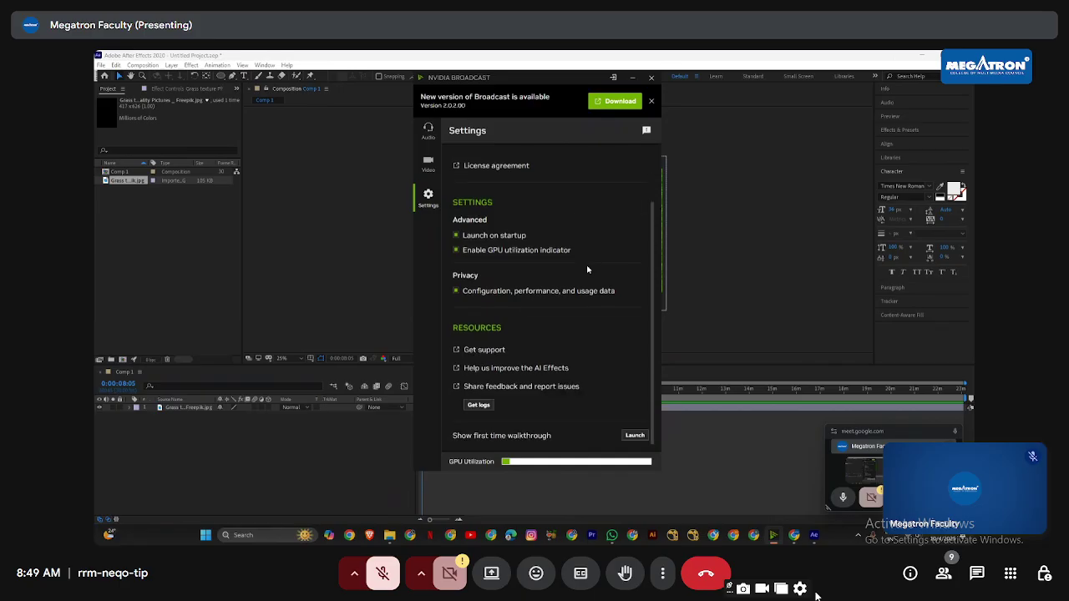
pyautogui.click(632, 77)
pyautogui.click(774, 536)
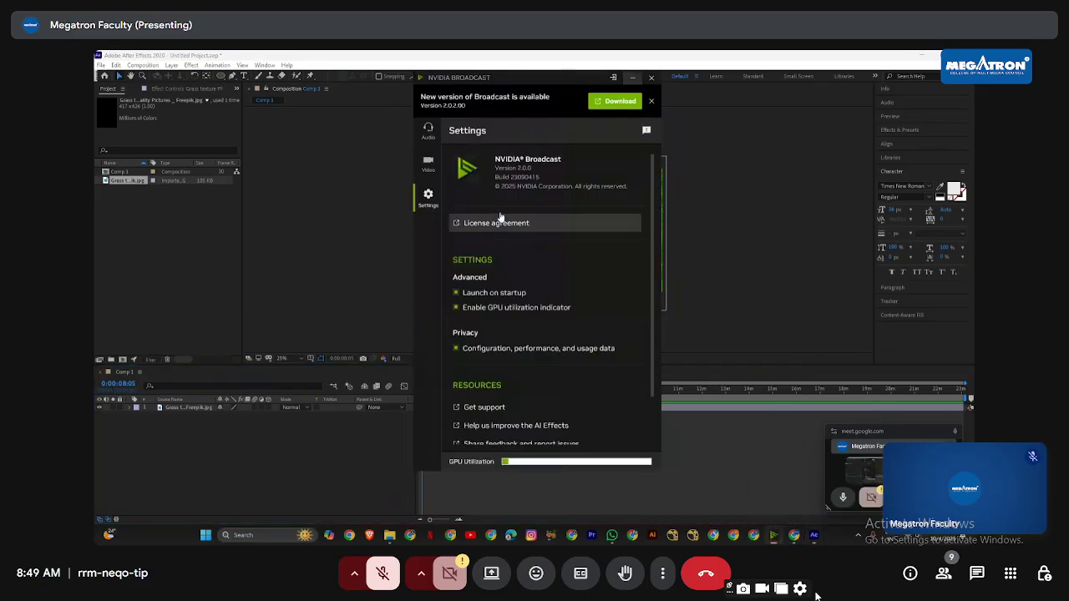
pyautogui.click(428, 131)
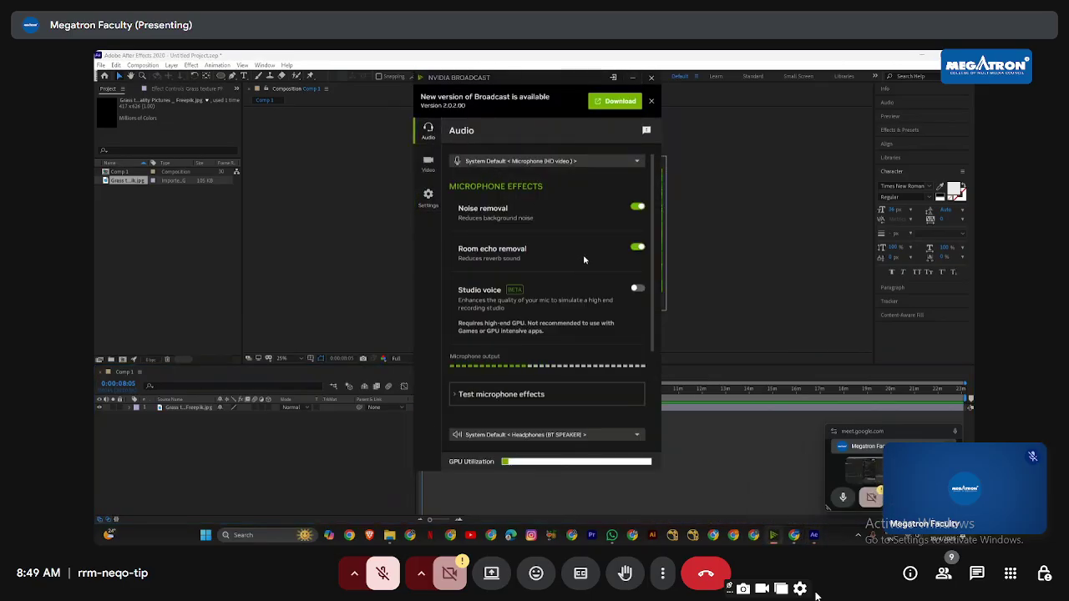
pyautogui.click(632, 78)
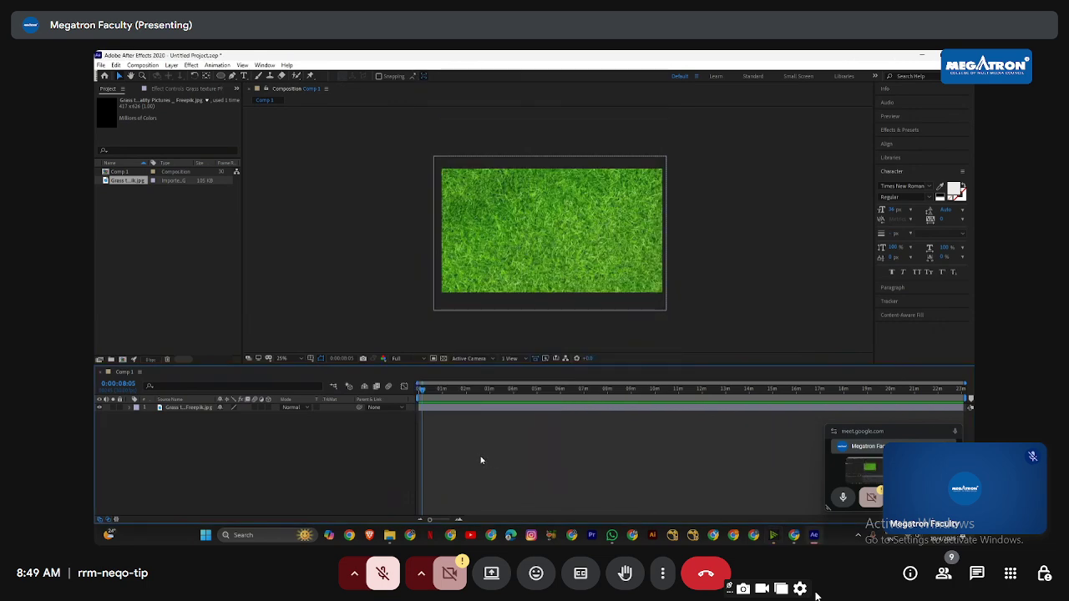
pyautogui.moveTo(436, 395); pyautogui.dragTo(273, 428)
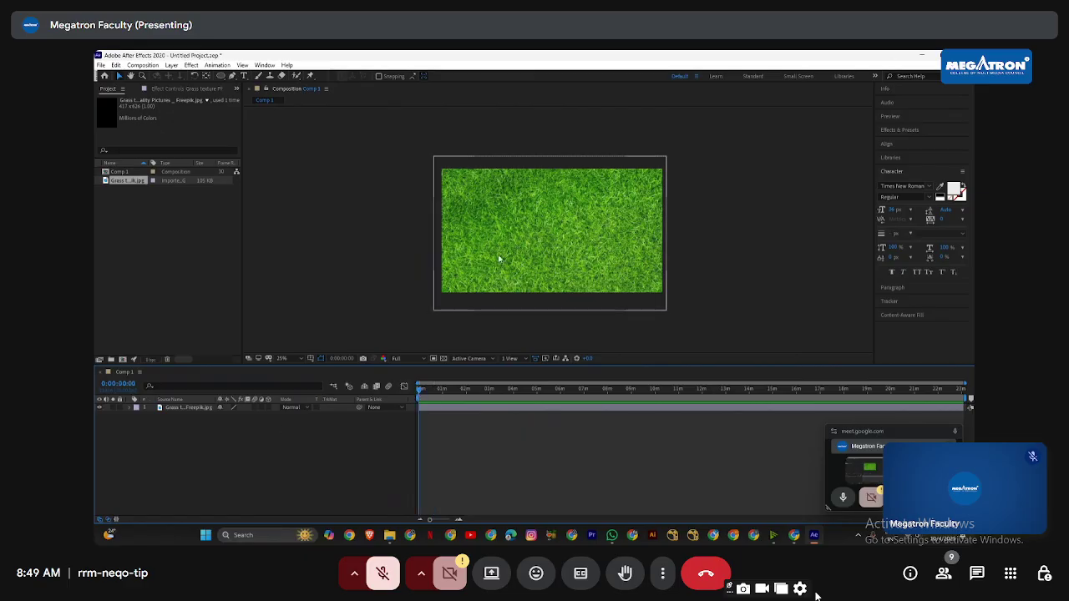
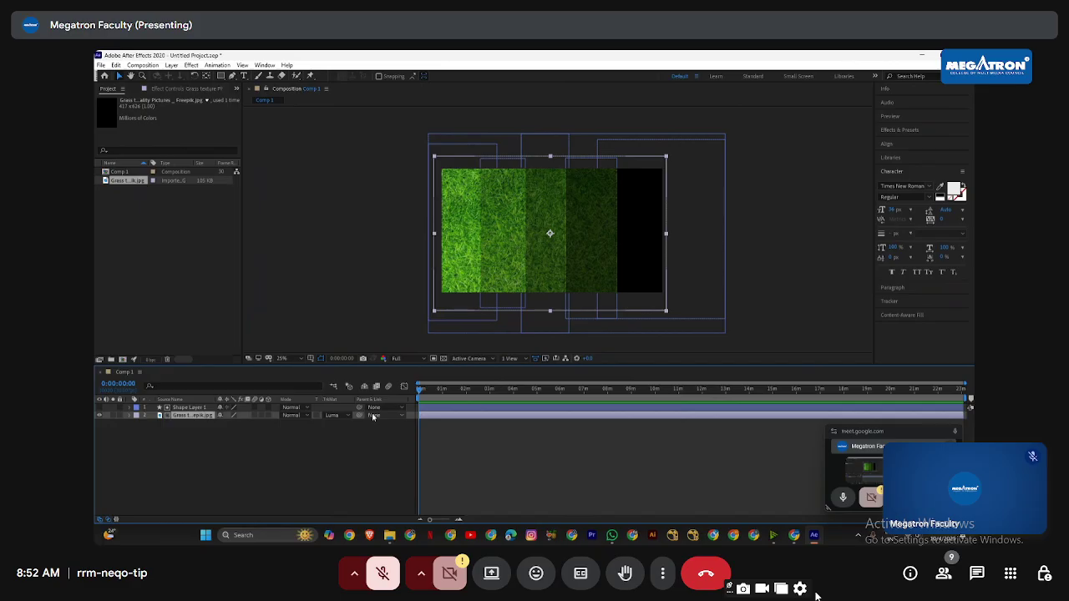
# Step: Select Shape Layer 1 and examine how its rectangle outlines line up with the grass bands in the composition
pyautogui.click(192, 407)
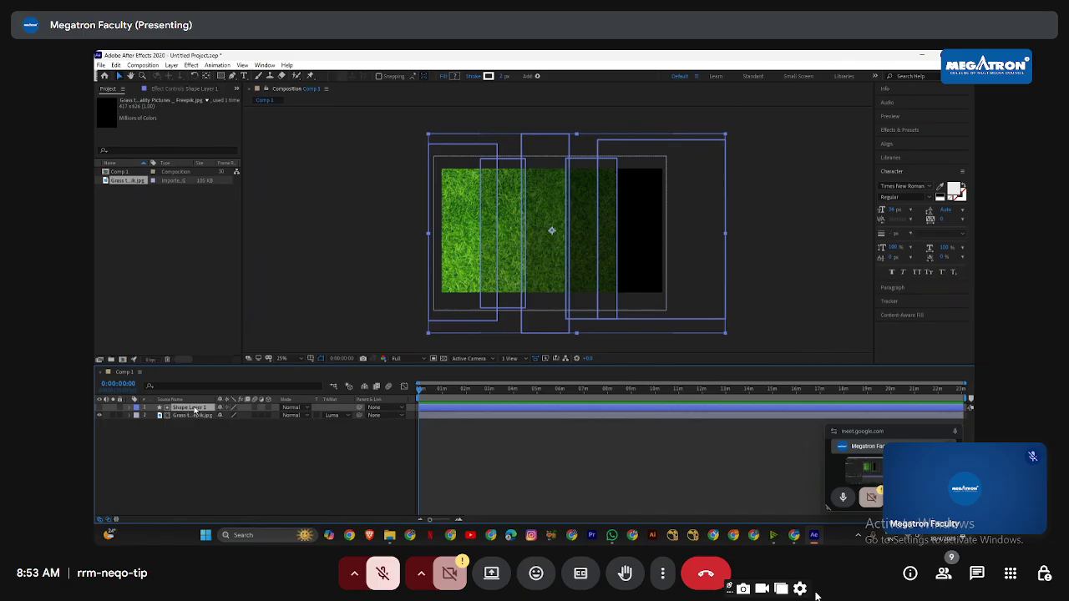
pyautogui.click(189, 463)
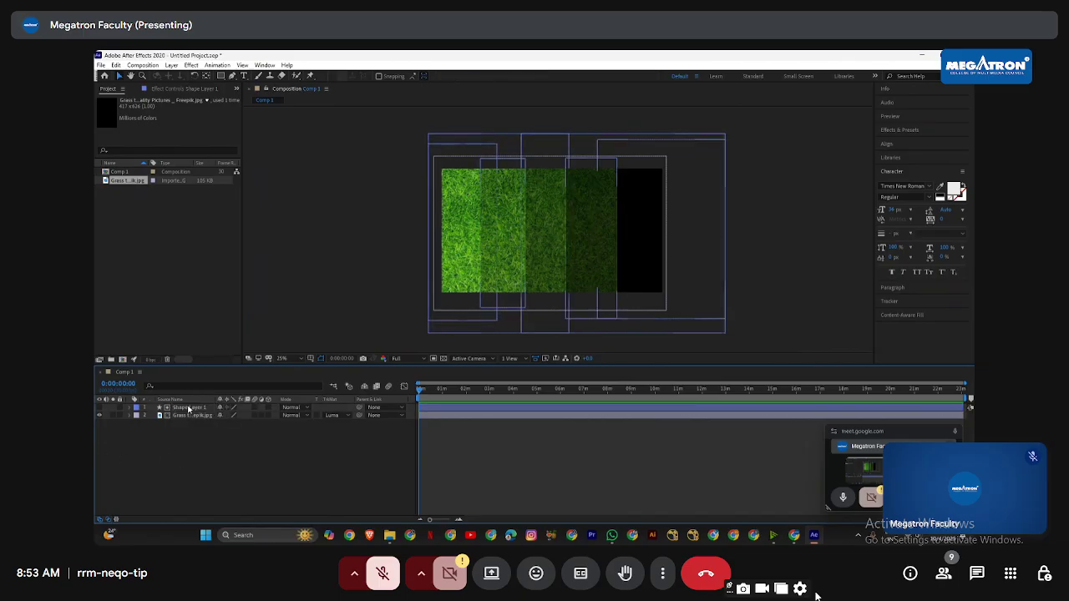
pyautogui.click(189, 408)
pyautogui.click(452, 215)
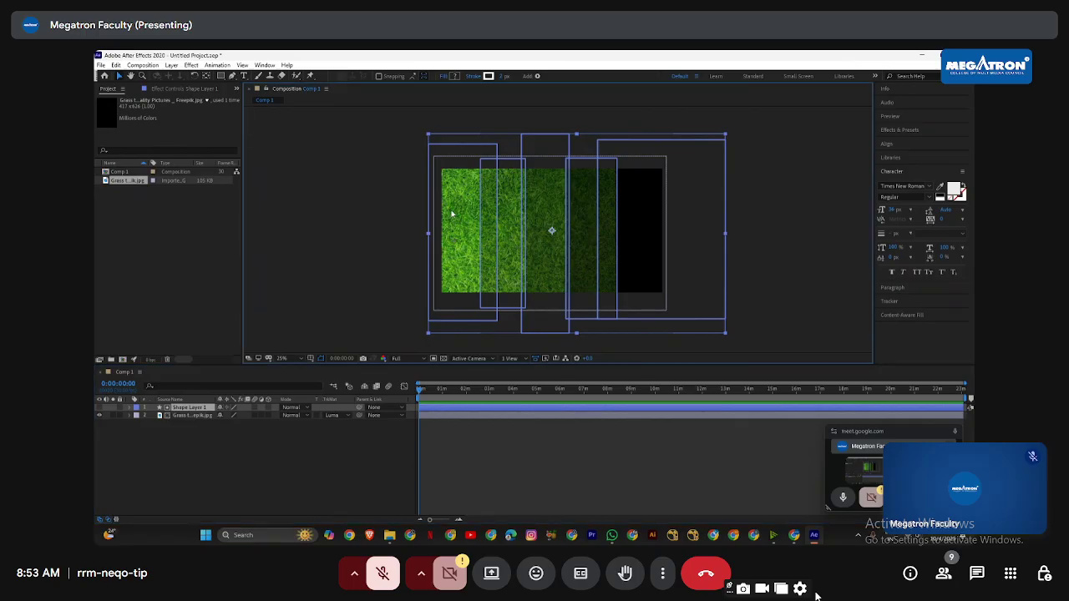
pyautogui.click(447, 147)
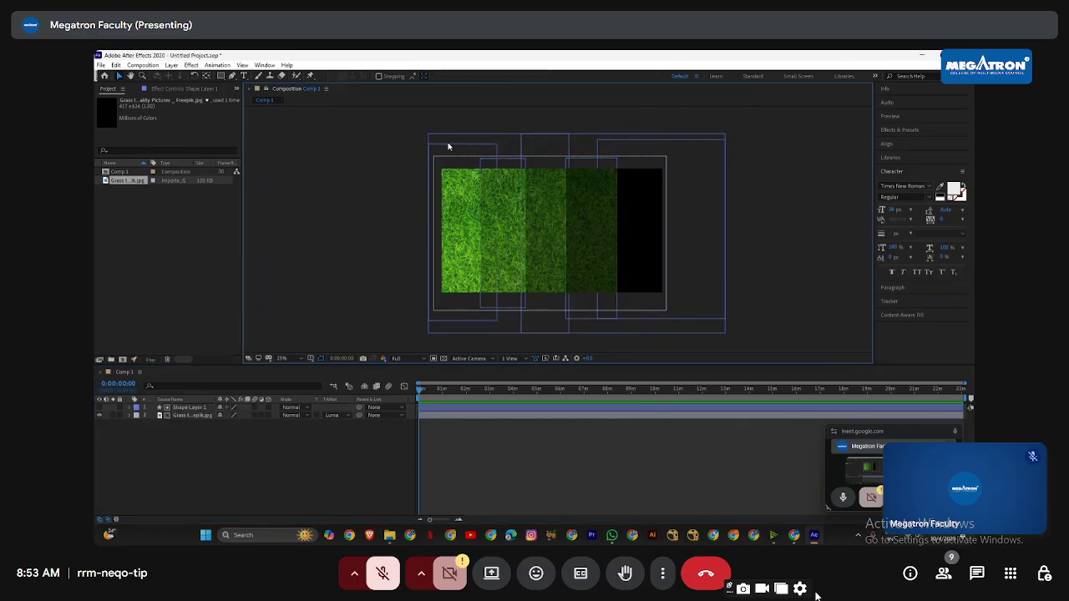
# Step: Try a red and a blue fill on Rectangle 1 of Shape Layer 1, restore its white fill and collapse the layer
pyautogui.click(132, 408)
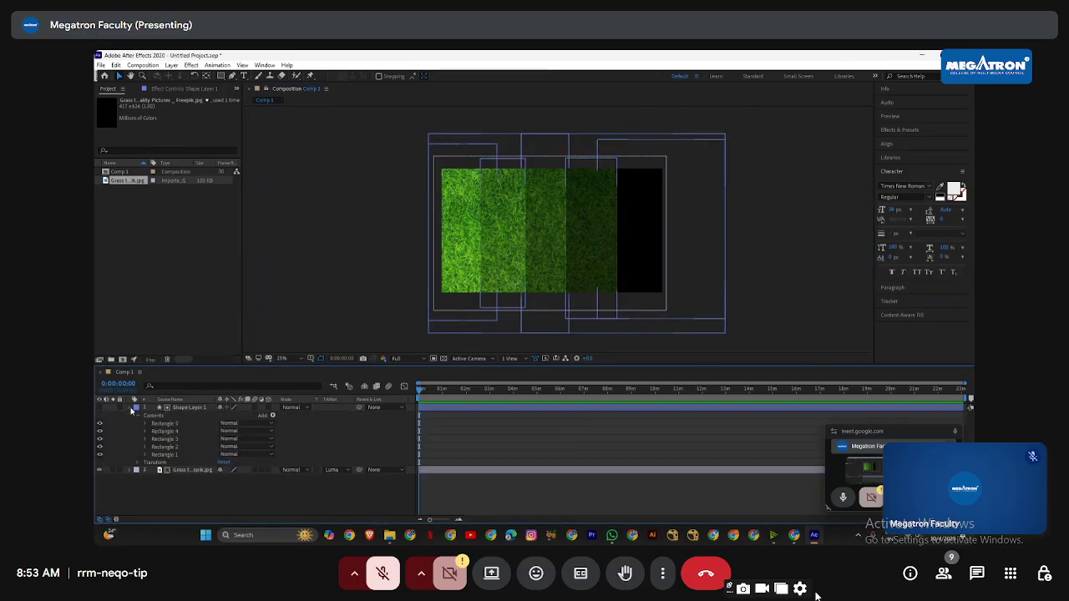
pyautogui.click(167, 455)
pyautogui.click(145, 454)
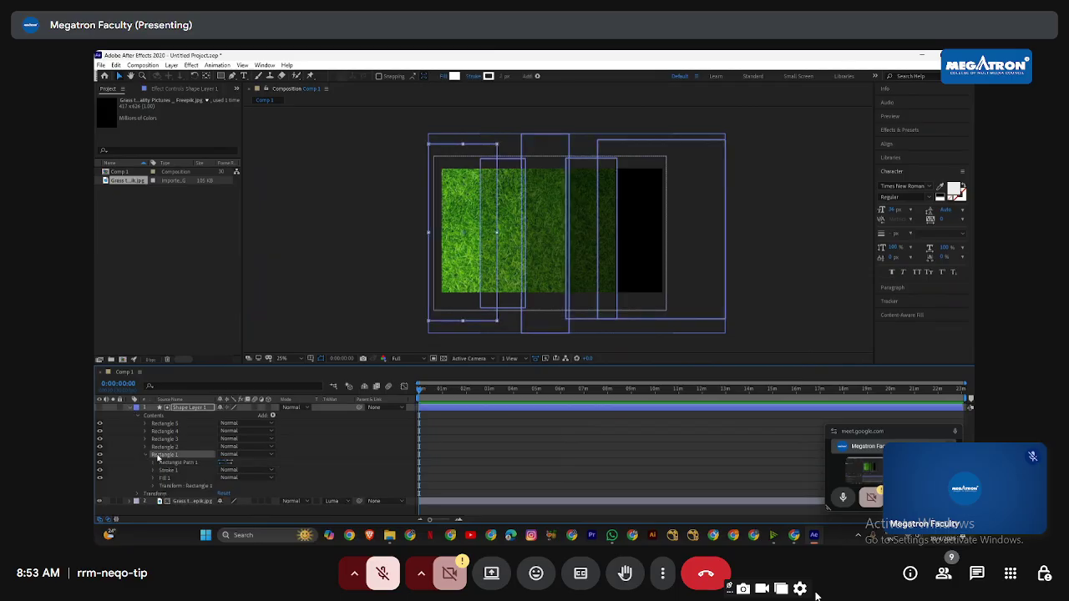
pyautogui.click(165, 478)
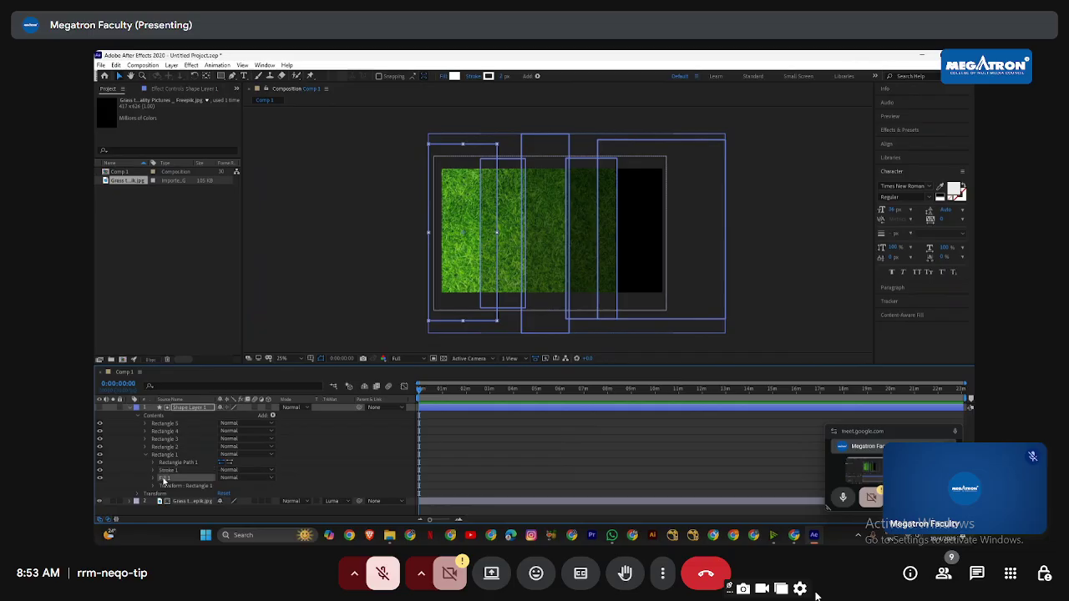
pyautogui.click(454, 76)
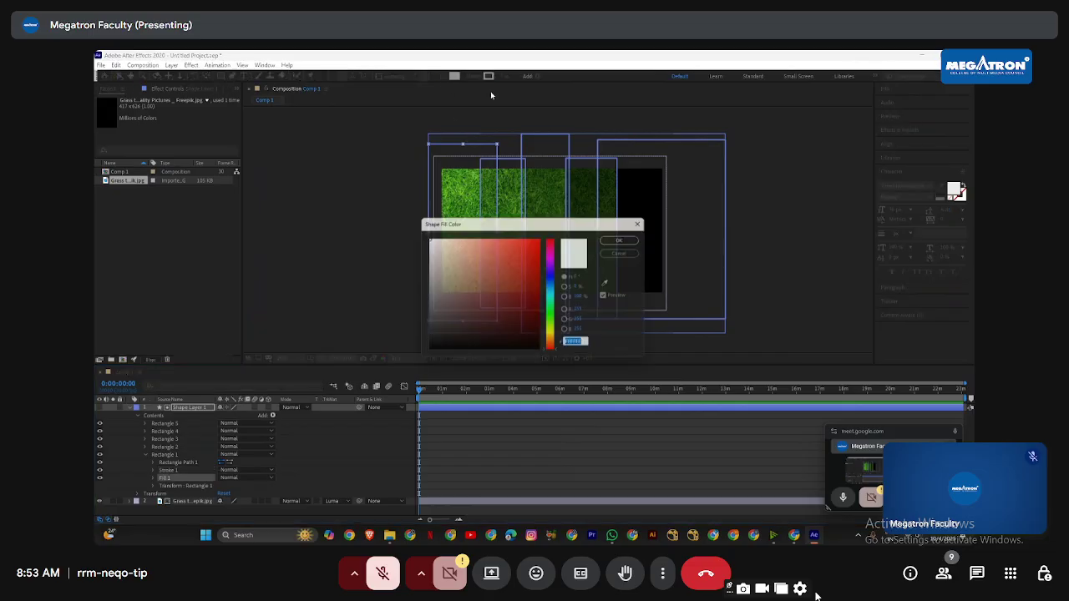
pyautogui.click(541, 239)
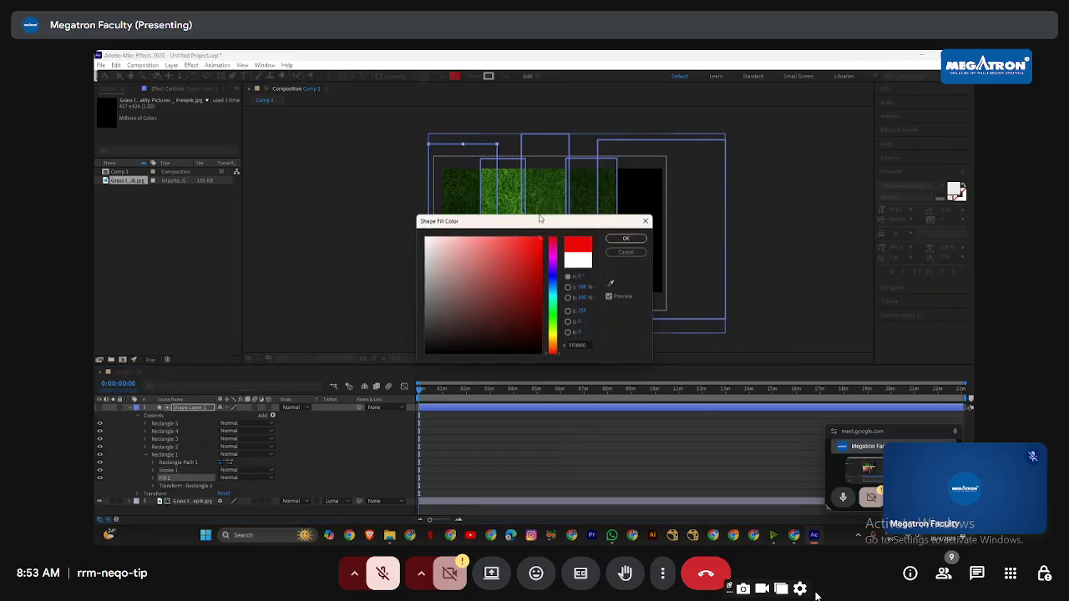
pyautogui.moveTo(536, 225); pyautogui.dragTo(455, 314)
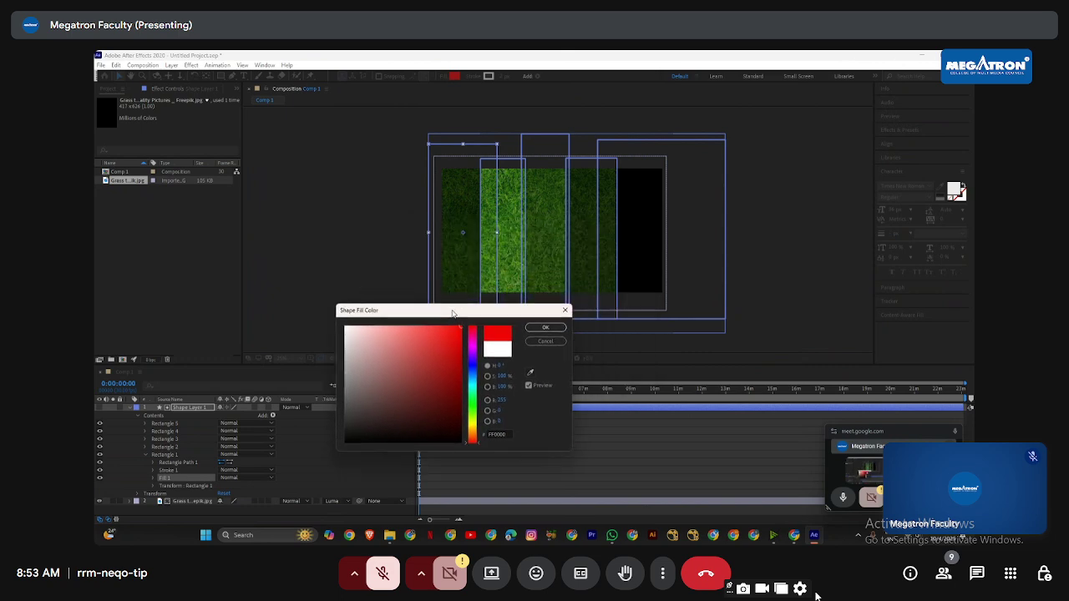
pyautogui.moveTo(476, 407); pyautogui.dragTo(481, 375)
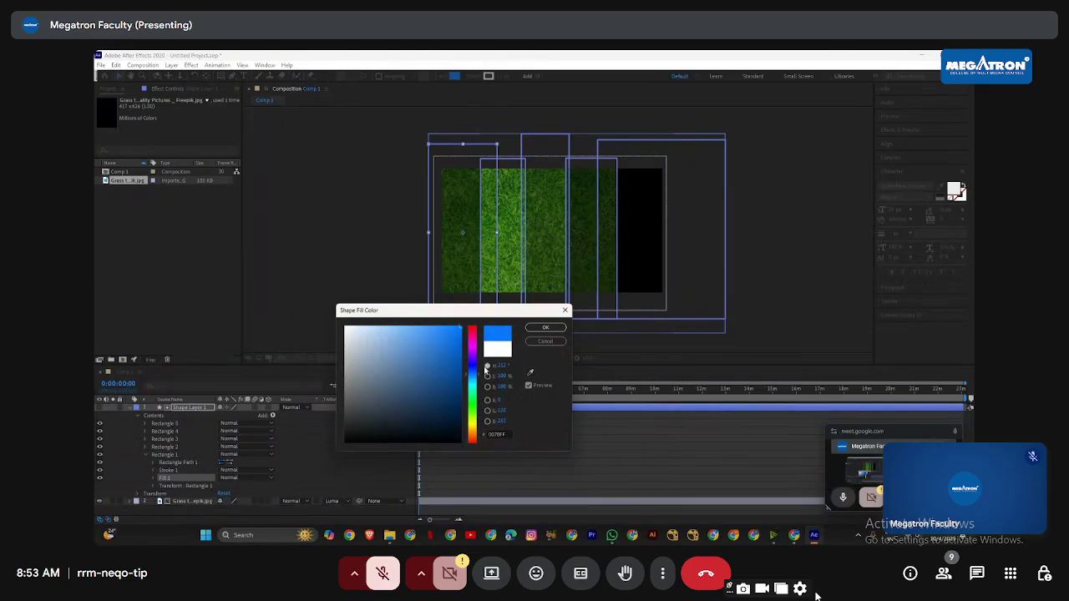
pyautogui.click(547, 328)
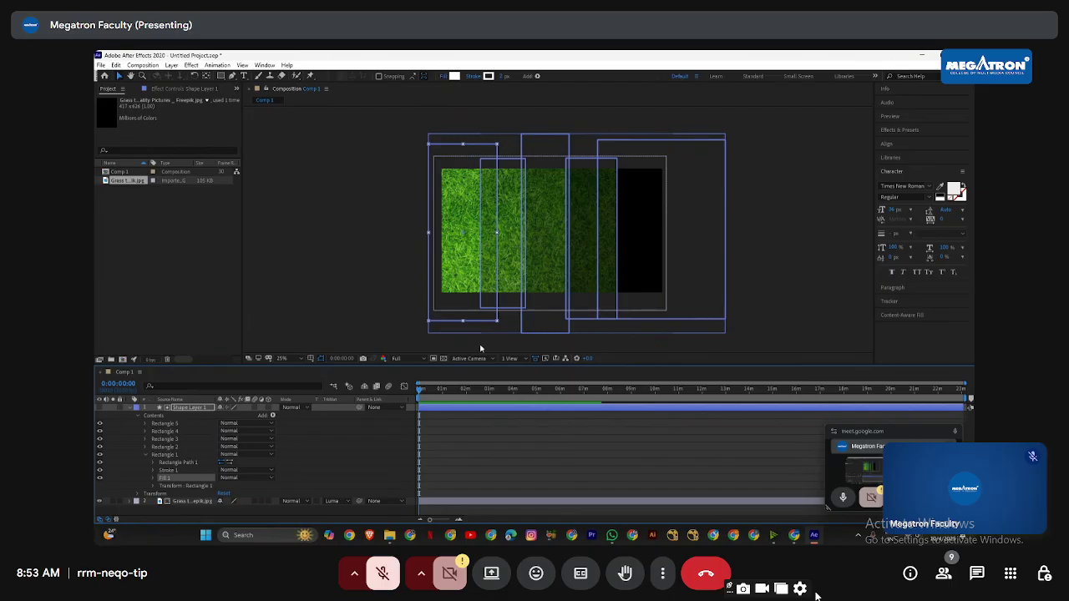
pyautogui.click(131, 408)
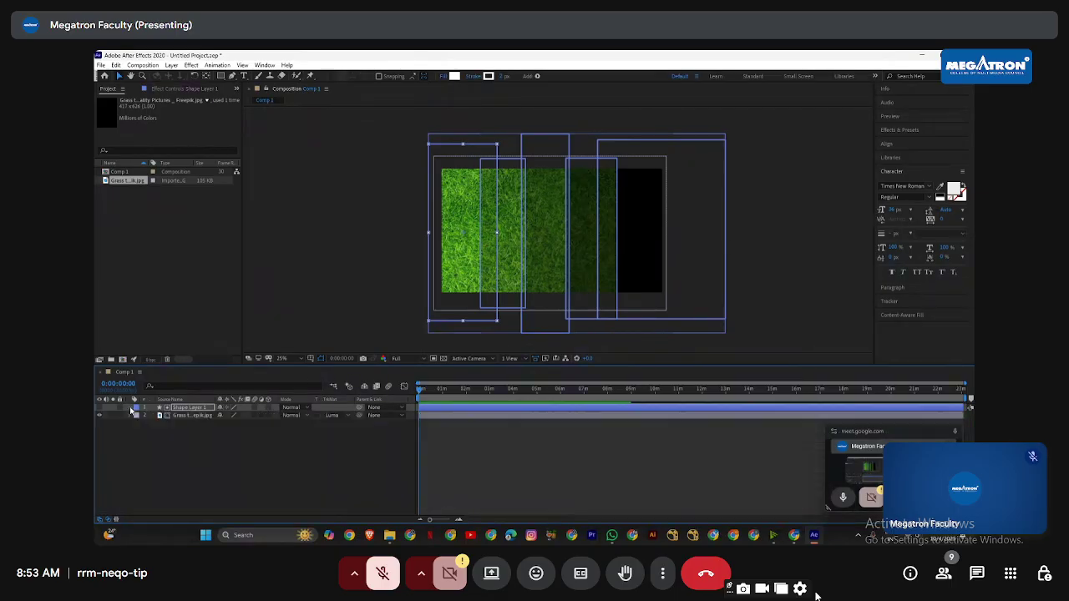
# Step: Change the grass layer's track matte to Luma Inverted Matte "Shape Layer 1"
pyautogui.click(334, 416)
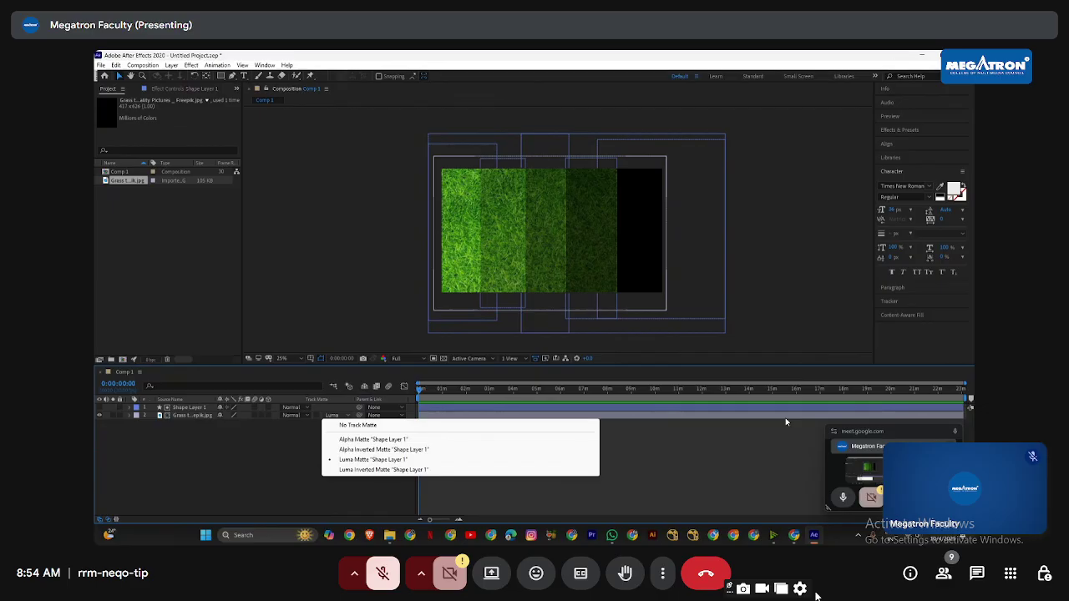
pyautogui.click(287, 452)
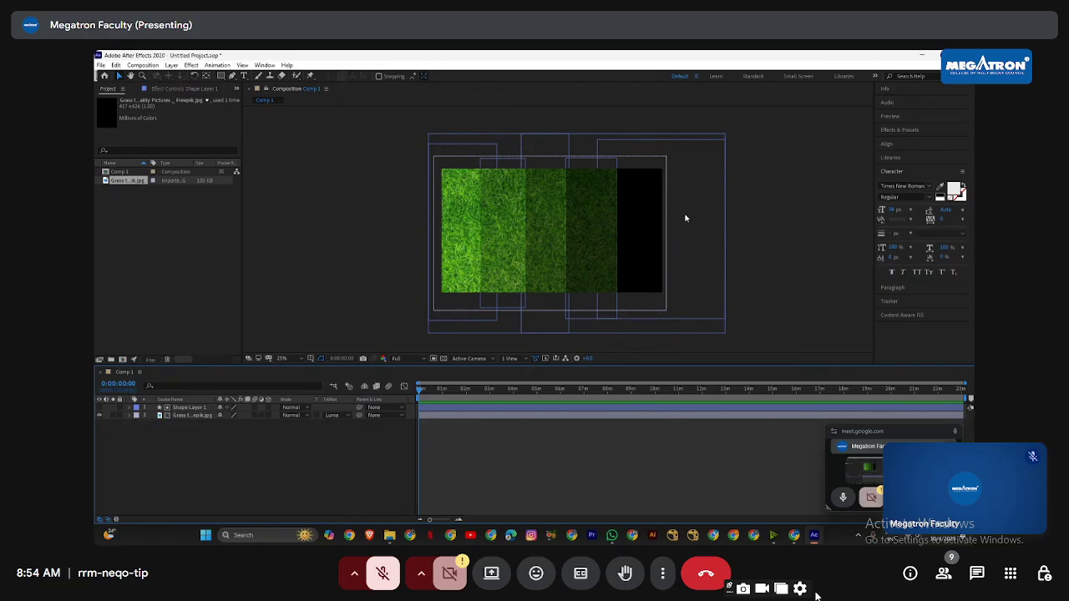
pyautogui.click(333, 415)
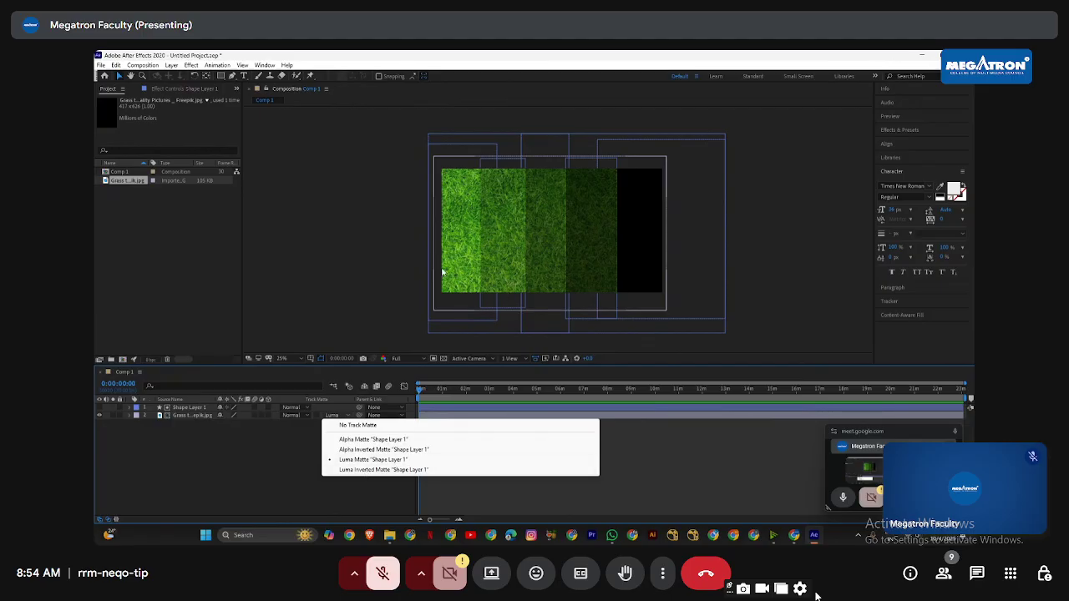
pyautogui.click(284, 466)
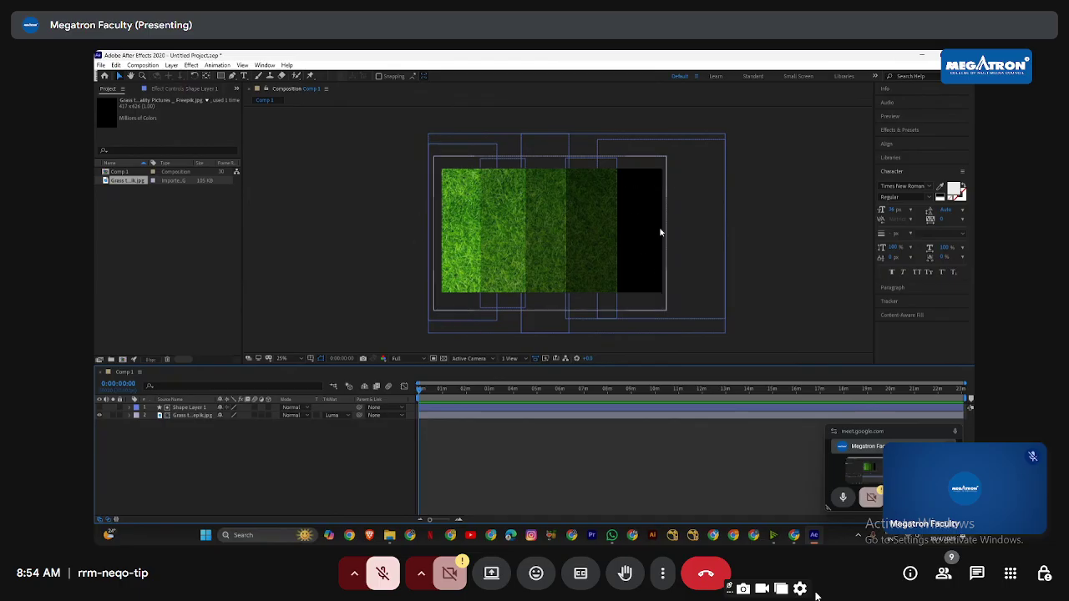
pyautogui.click(334, 415)
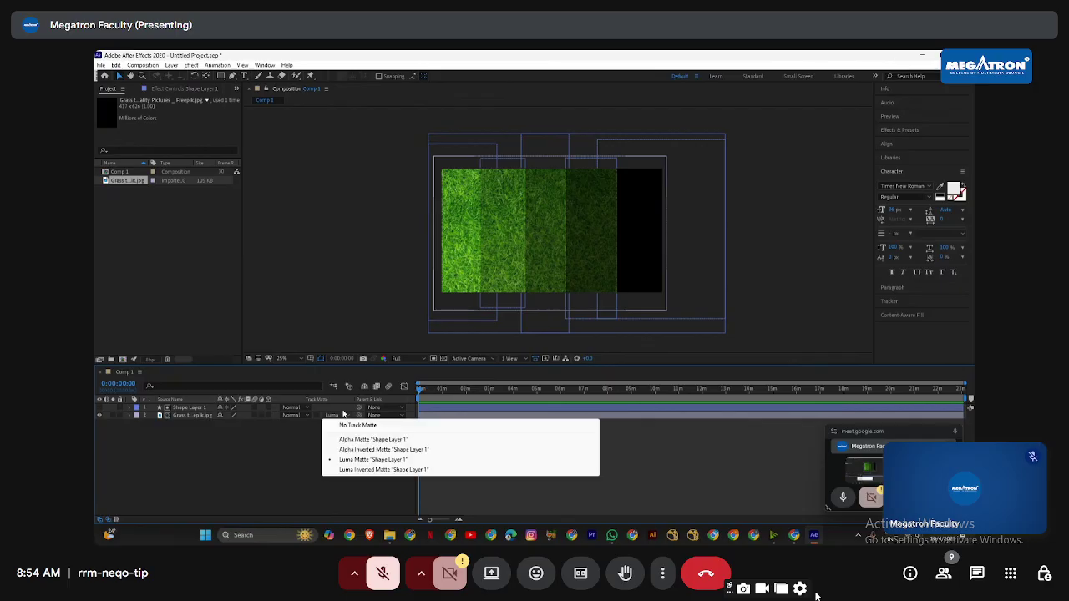
pyautogui.click(356, 470)
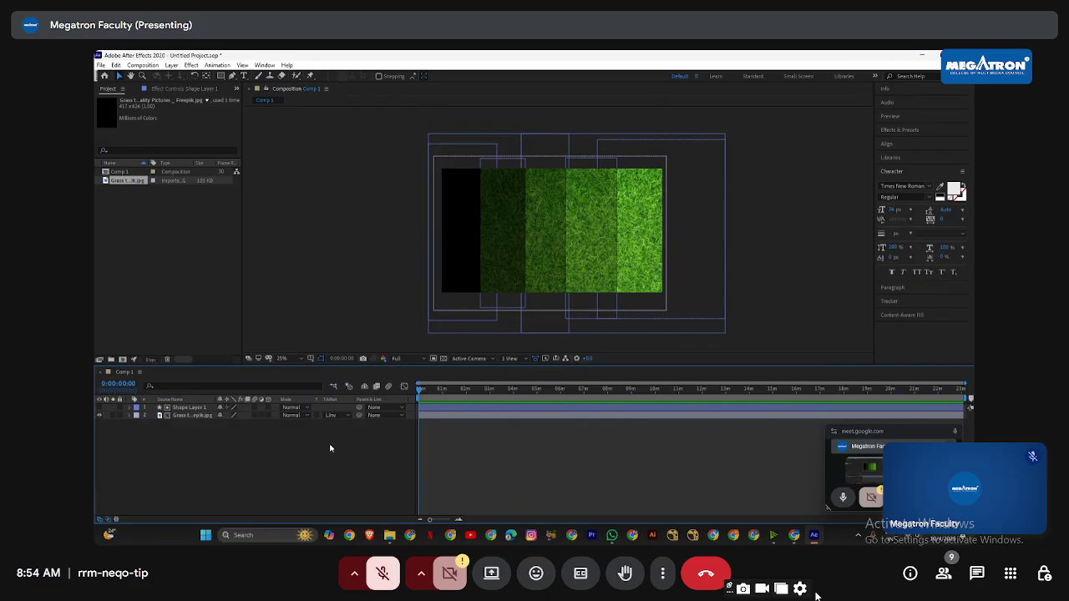
# Step: Scrub the start of the timeline to preview the inverted matte and review the grass layer's track matte options
pyautogui.moveTo(421, 390)
pyautogui.mouseDown()
pyautogui.moveTo(433, 390)
pyautogui.moveTo(420, 391)
pyautogui.mouseUp()
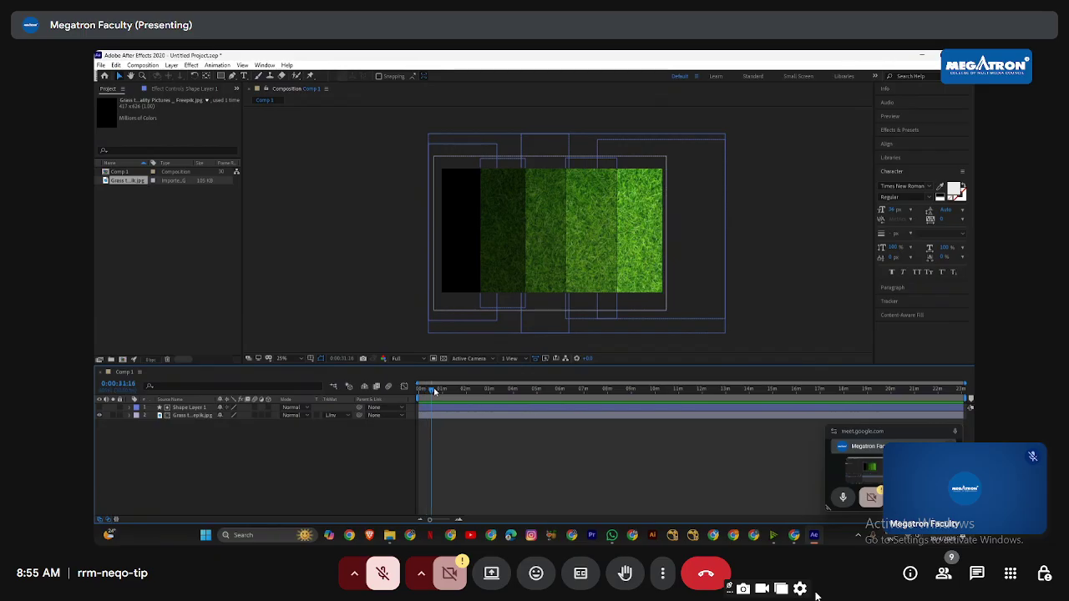
pyautogui.click(331, 415)
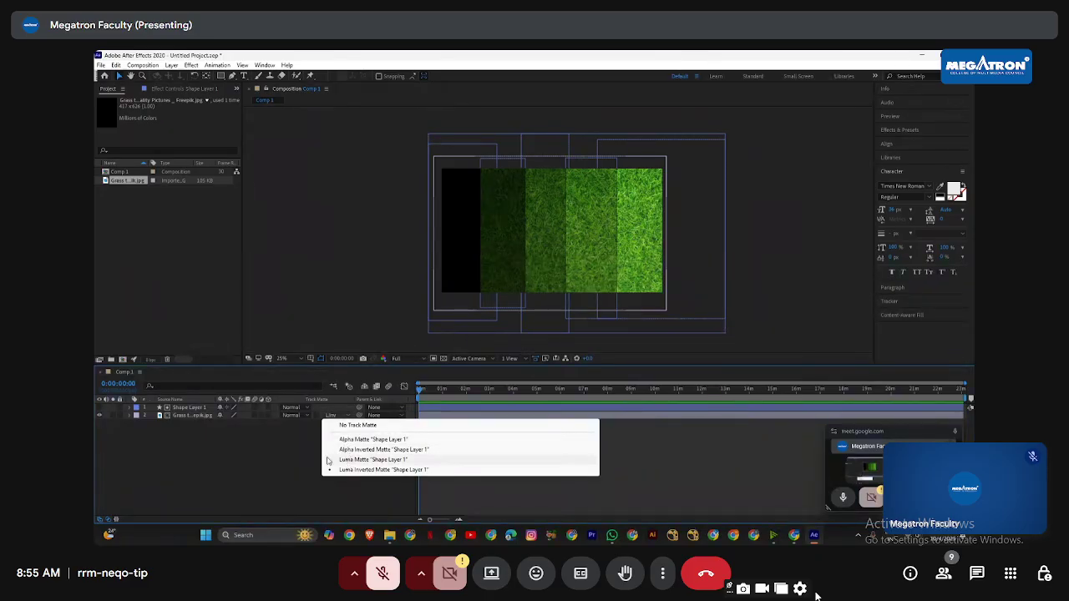
pyautogui.click(347, 460)
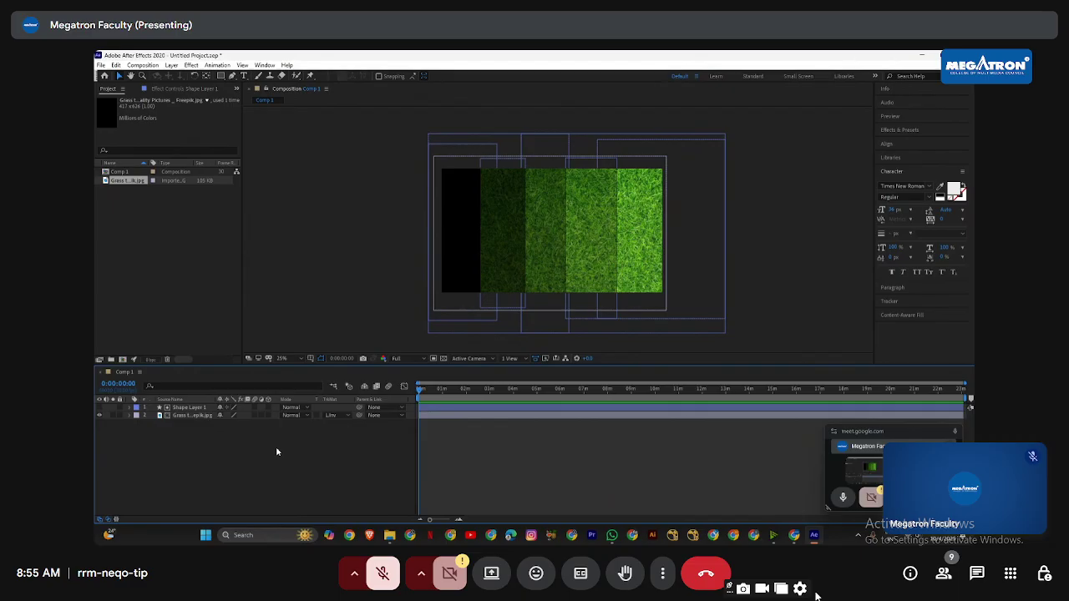
# Step: Switch to Pinterest in Chrome and browse the "ground" search results for another image
pyautogui.hotkey('alt', 'Tab')
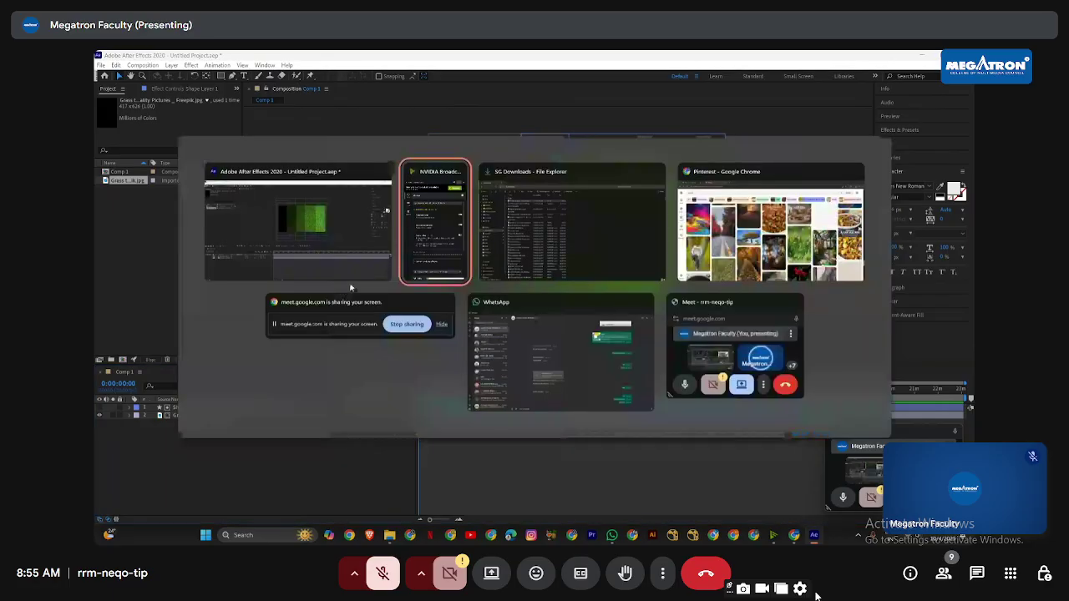
pyautogui.click(752, 250)
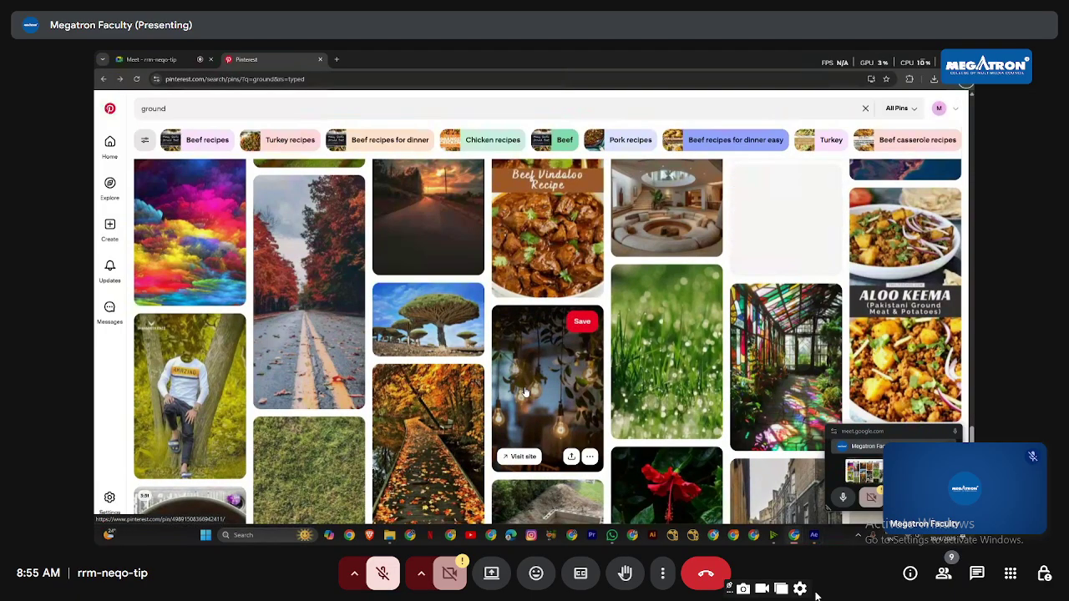
pyautogui.scroll(-3, 526, 391)
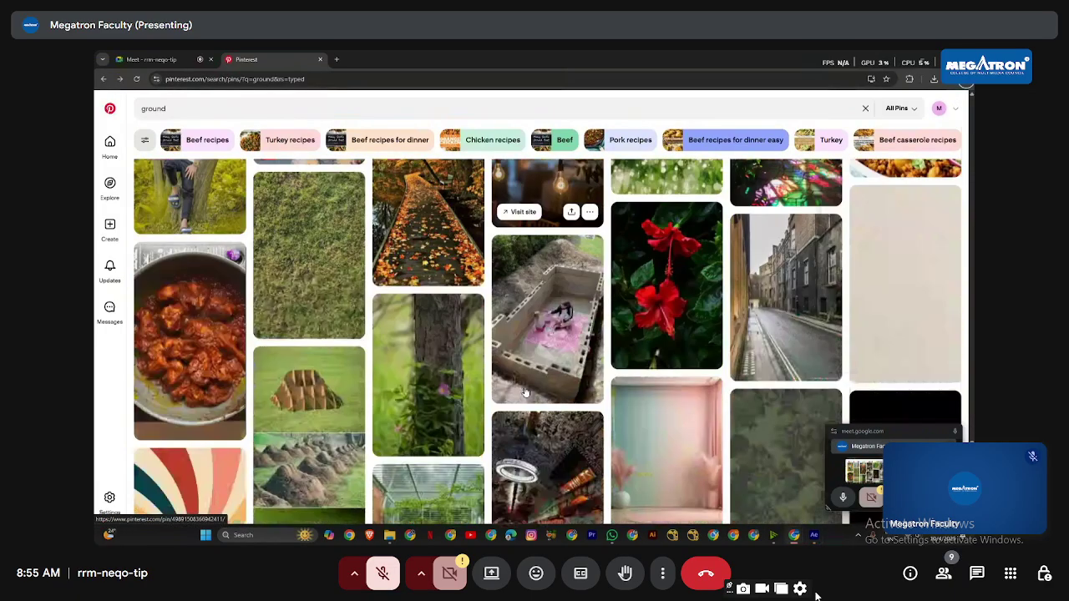
pyautogui.scroll(-5, 525, 392)
pyautogui.scroll(-5, 526, 391)
pyautogui.scroll(1, 530, 388)
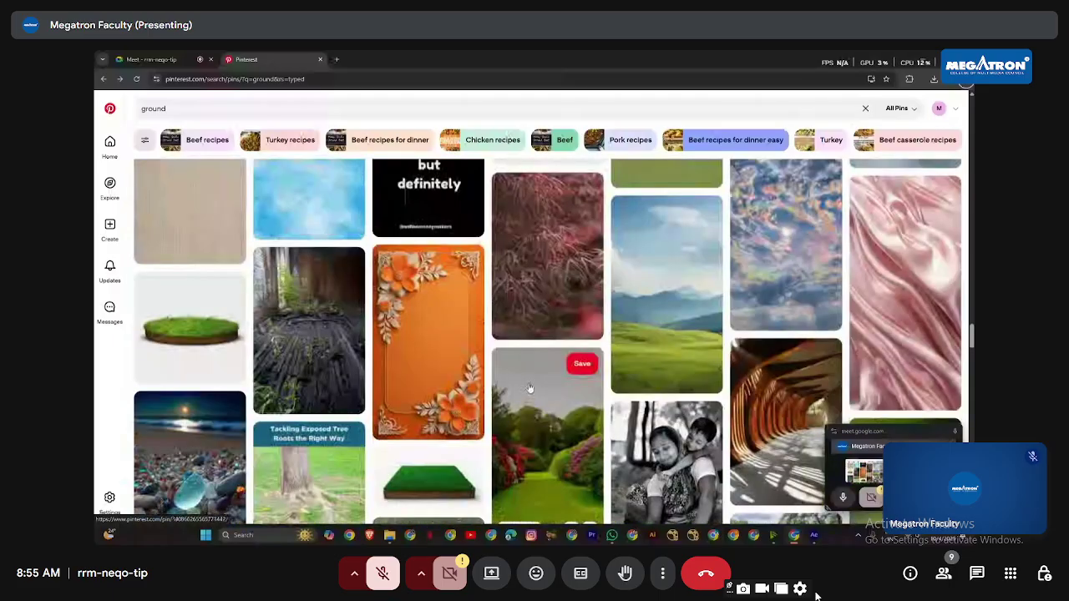
pyautogui.scroll(-10, 529, 388)
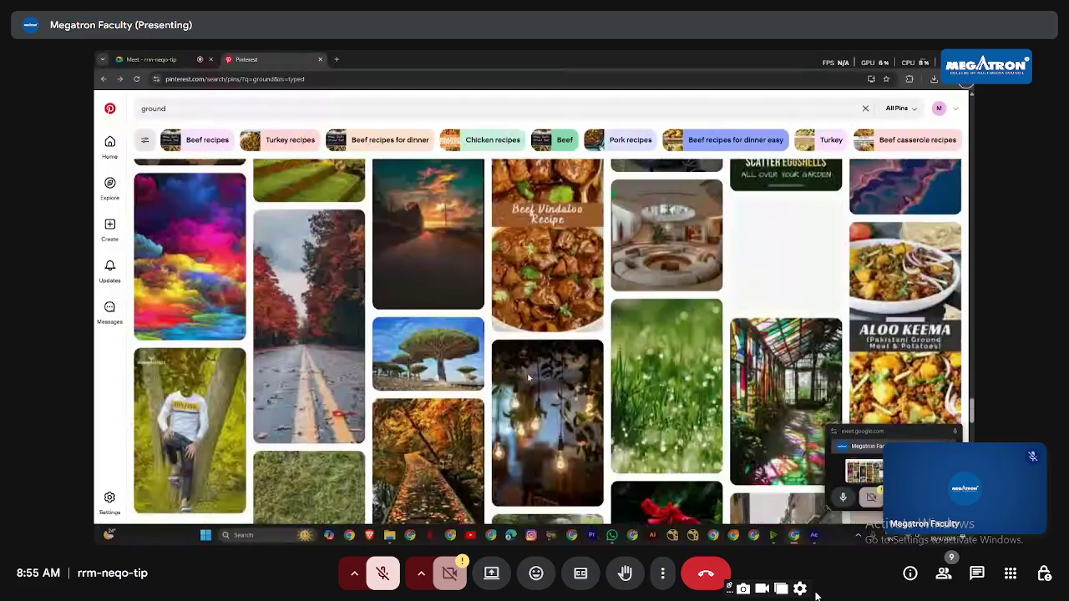
pyautogui.scroll(-3, 504, 357)
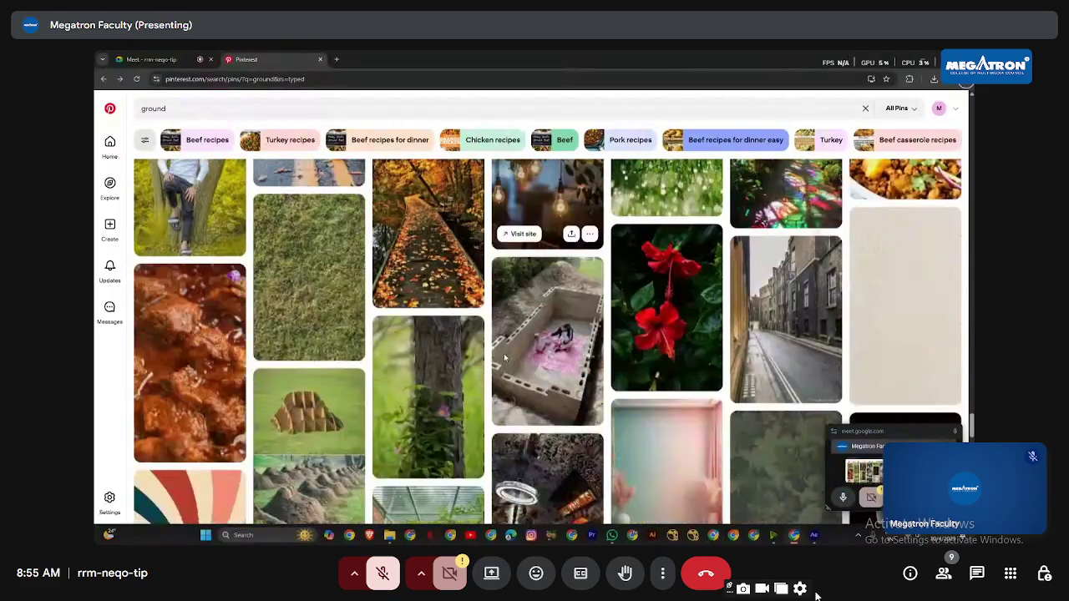
pyautogui.scroll(-3, 504, 357)
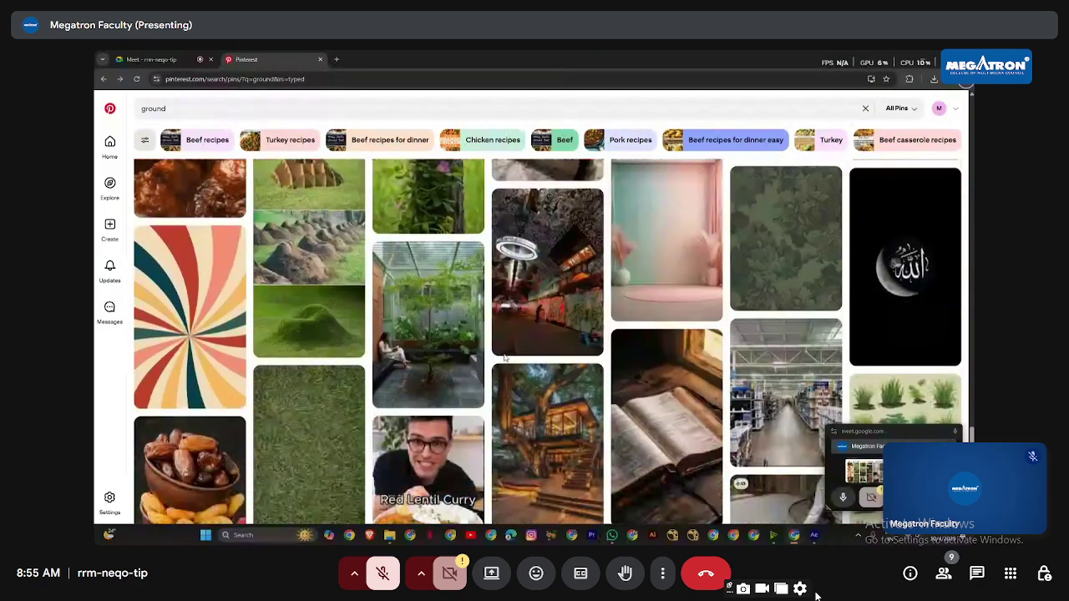
pyautogui.scroll(-3, 422, 349)
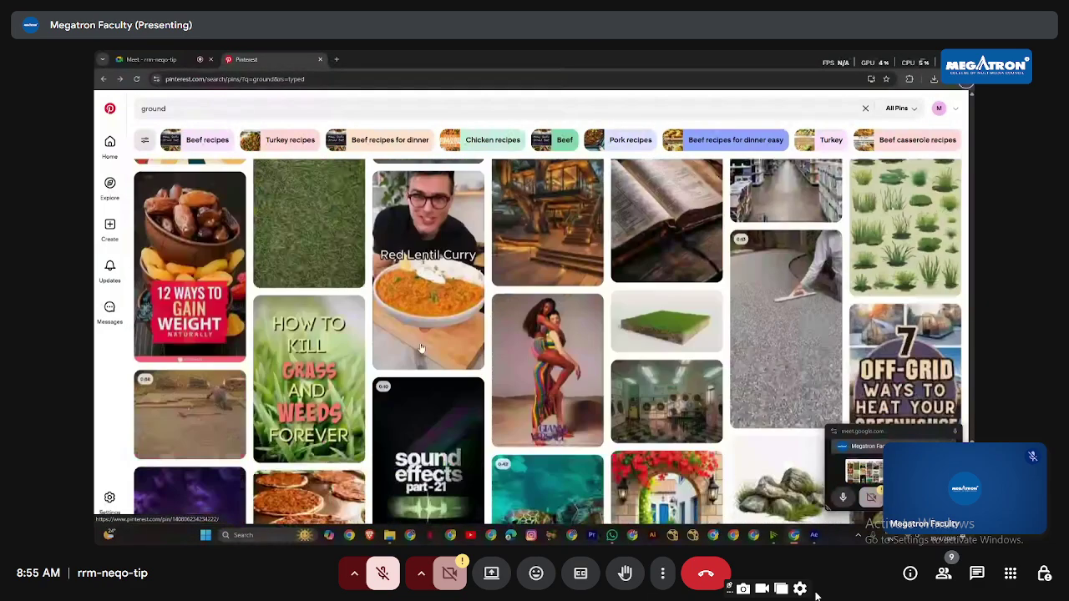
pyautogui.scroll(-5, 422, 349)
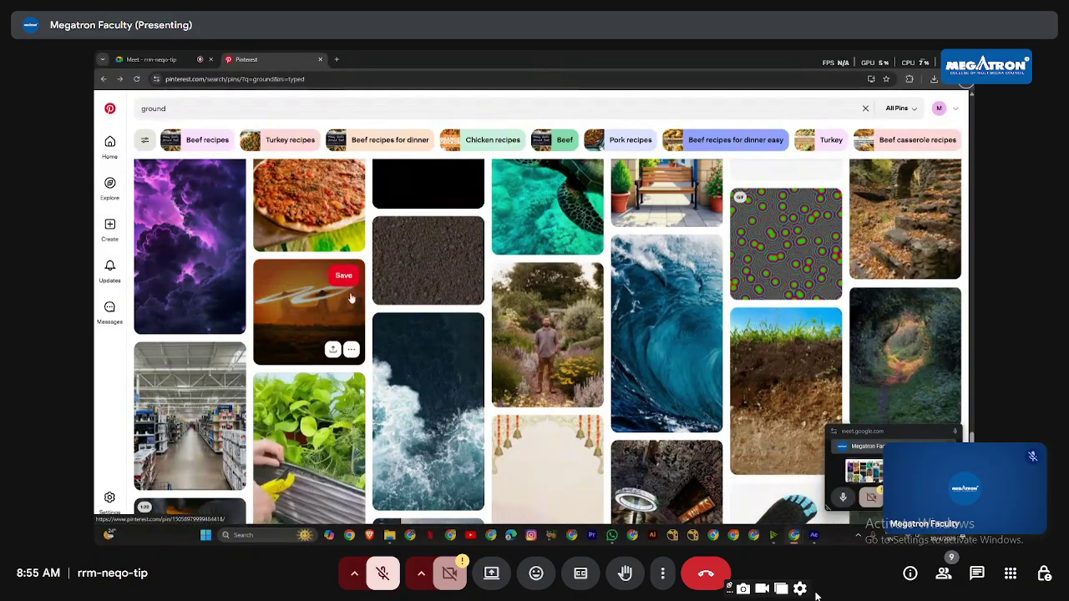
pyautogui.scroll(-3, 392, 288)
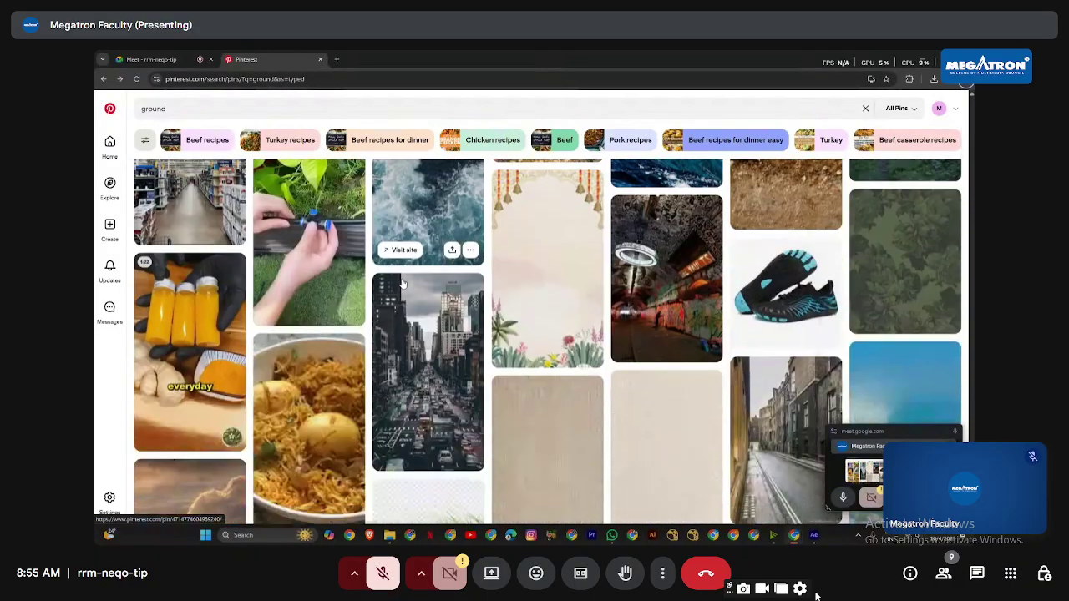
pyautogui.scroll(-2, 368, 300)
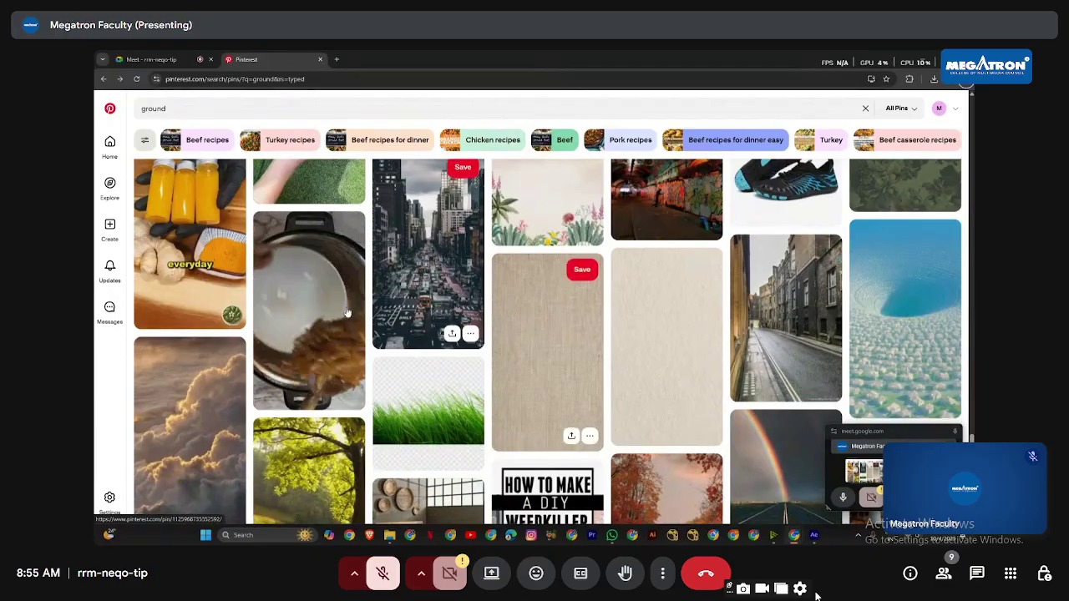
# Step: Open the pin of the aircraft with glowing rotor halos against an orange sky and download its image
pyautogui.scroll(5, 334, 300)
pyautogui.click(314, 317)
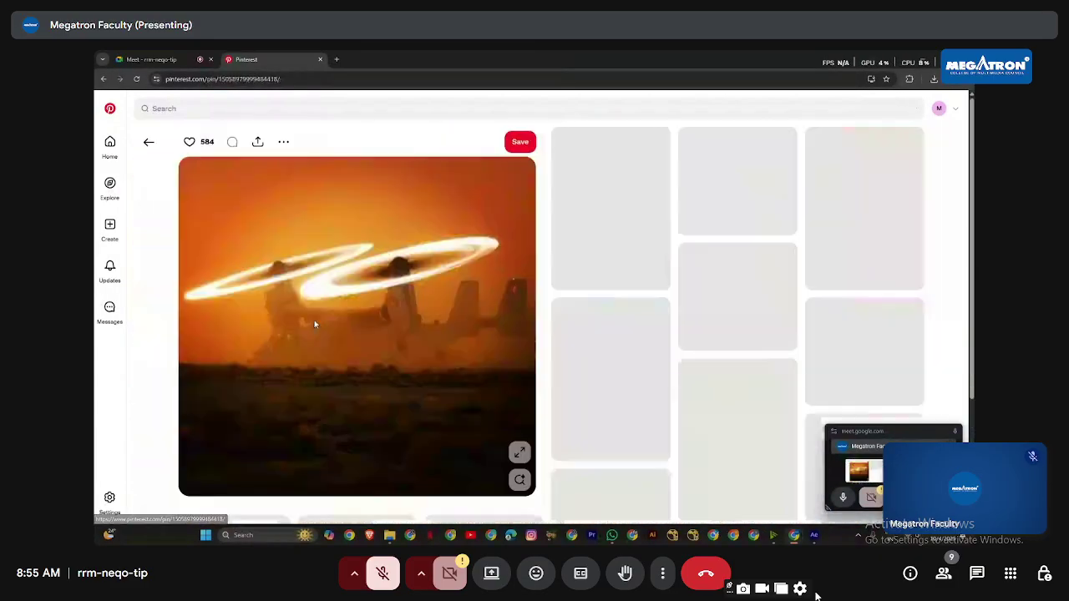
pyautogui.click(283, 142)
pyautogui.click(293, 174)
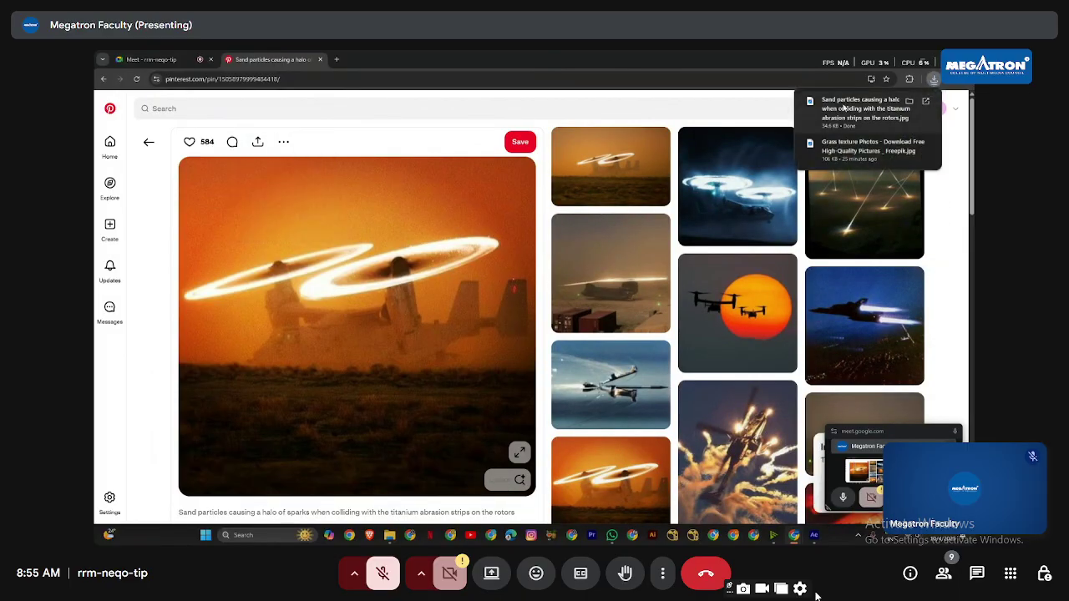
# Step: Bring the downloaded aircraft image from the downloads folder into After Effects as the top layer of Comp 1
pyautogui.click(909, 100)
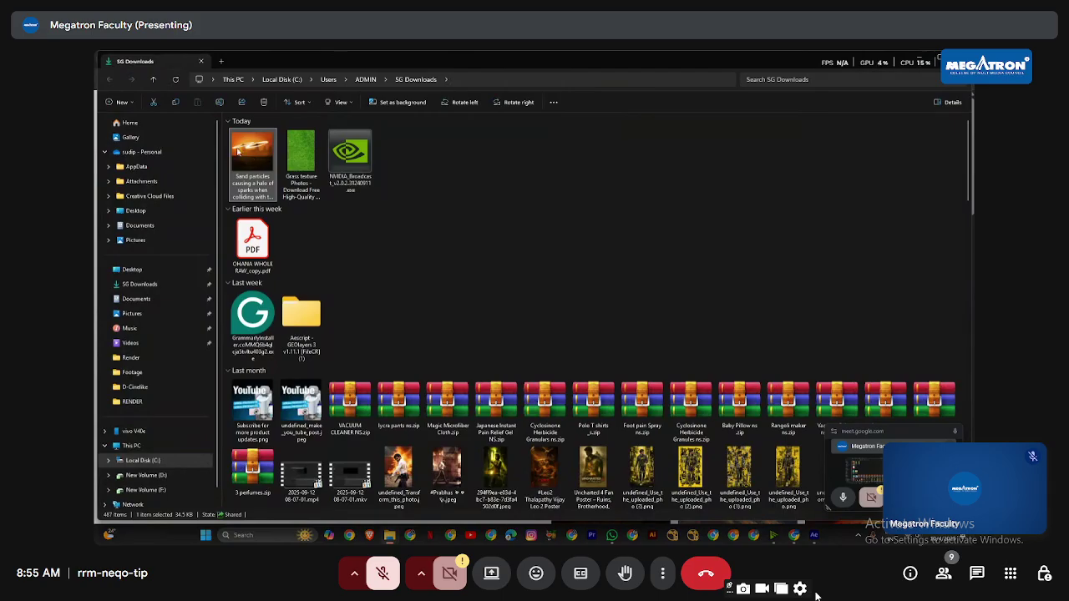
pyautogui.moveTo(238, 152); pyautogui.dragTo(311, 472)
pyautogui.hotkey('alt', 'Tab')
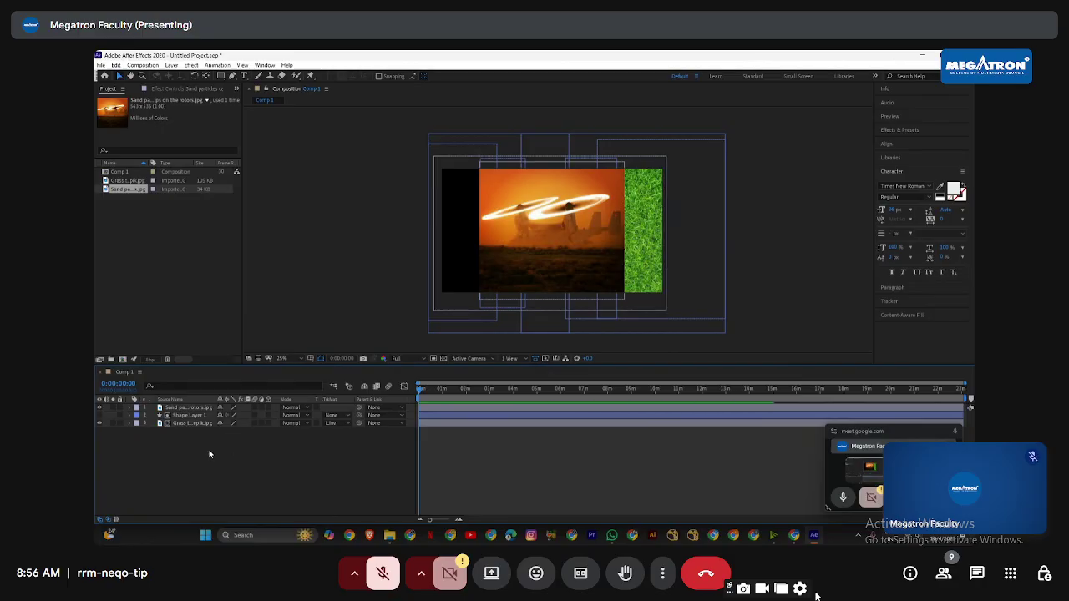
# Step: Create a pure red solid at the full composition size of 1920 by 1080 pixels
pyautogui.hotkey('ctrl', 'y')
pyautogui.click(529, 351)
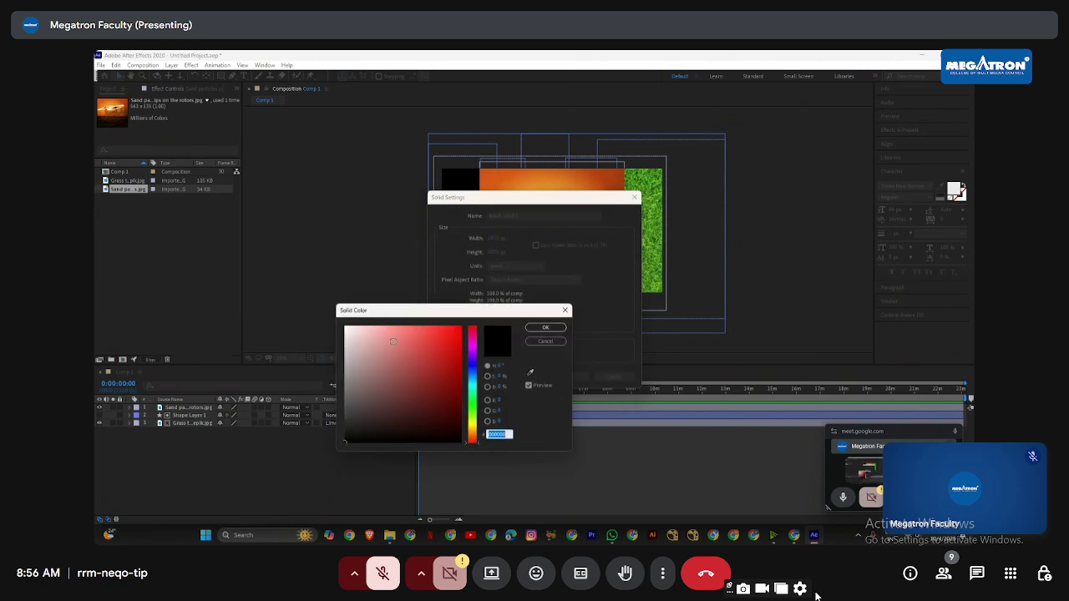
pyautogui.click(464, 326)
pyautogui.click(535, 327)
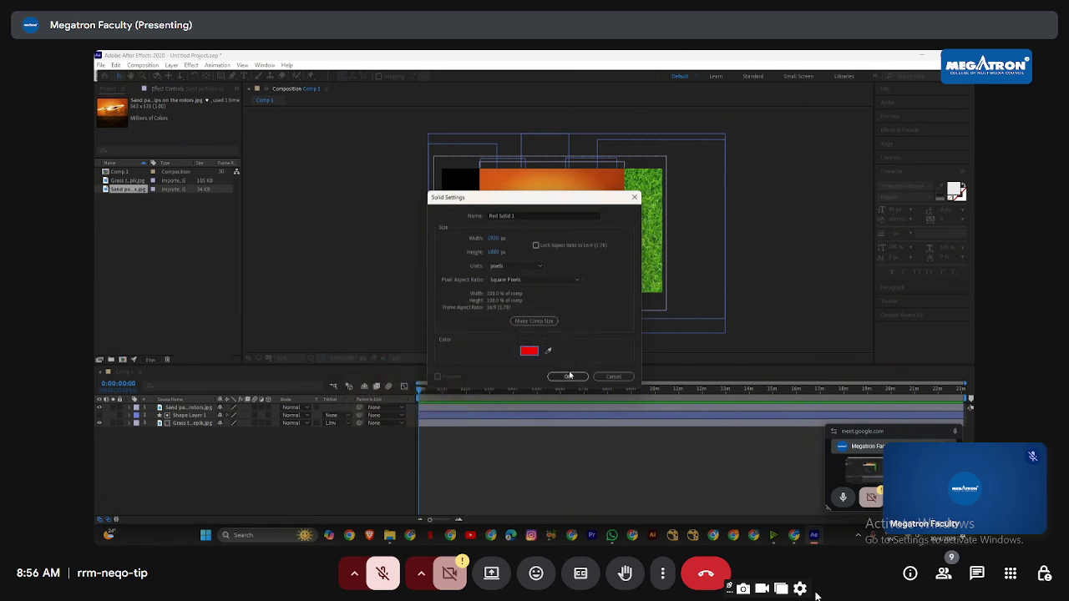
pyautogui.click(567, 377)
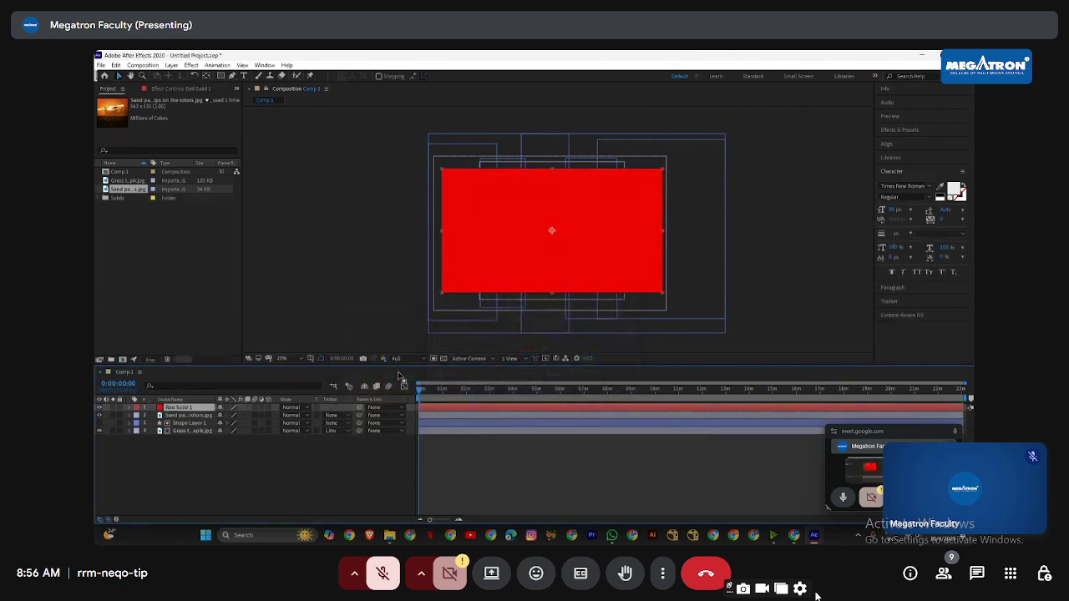
# Step: Place the red solid beneath the aircraft image, then switch off the shape and grass layers and hide them from the timeline as shy
pyautogui.hotkey('ctrl', '[')
pyautogui.click(184, 423)
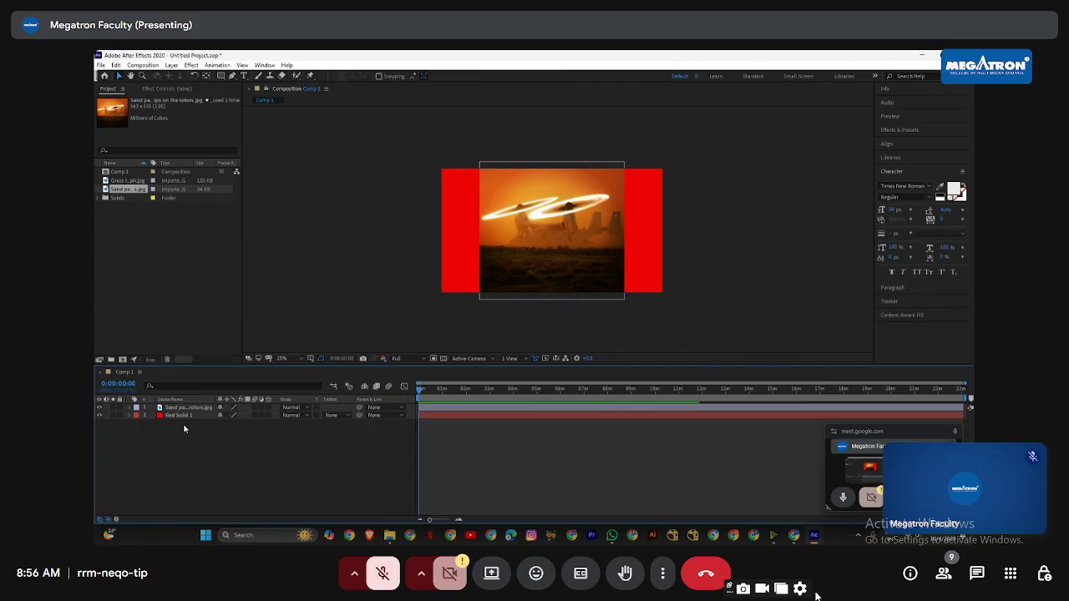
pyautogui.click(183, 423)
pyautogui.click(99, 432)
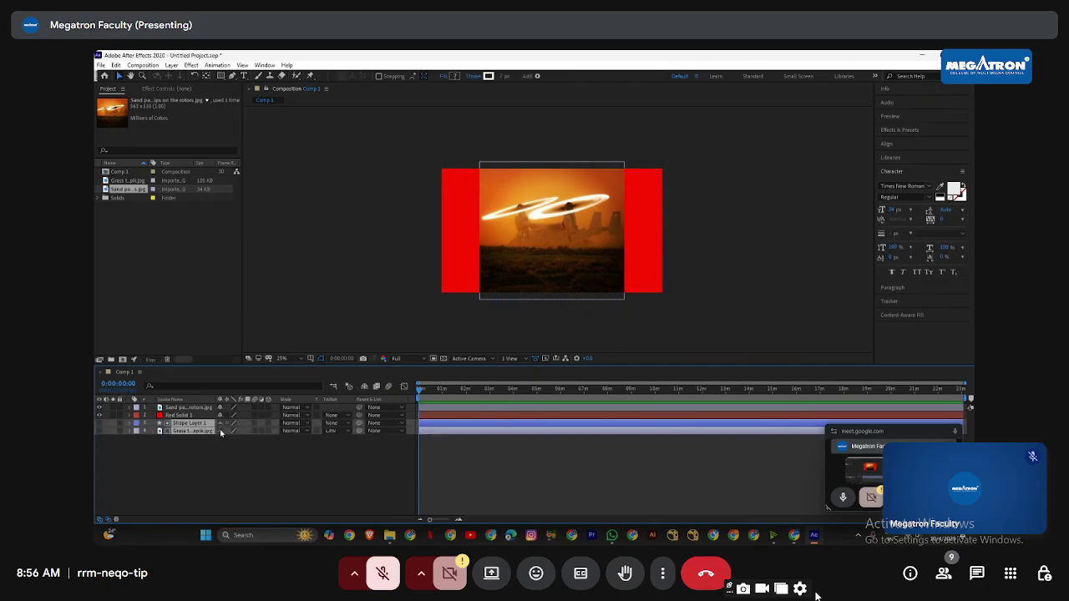
pyautogui.click(364, 388)
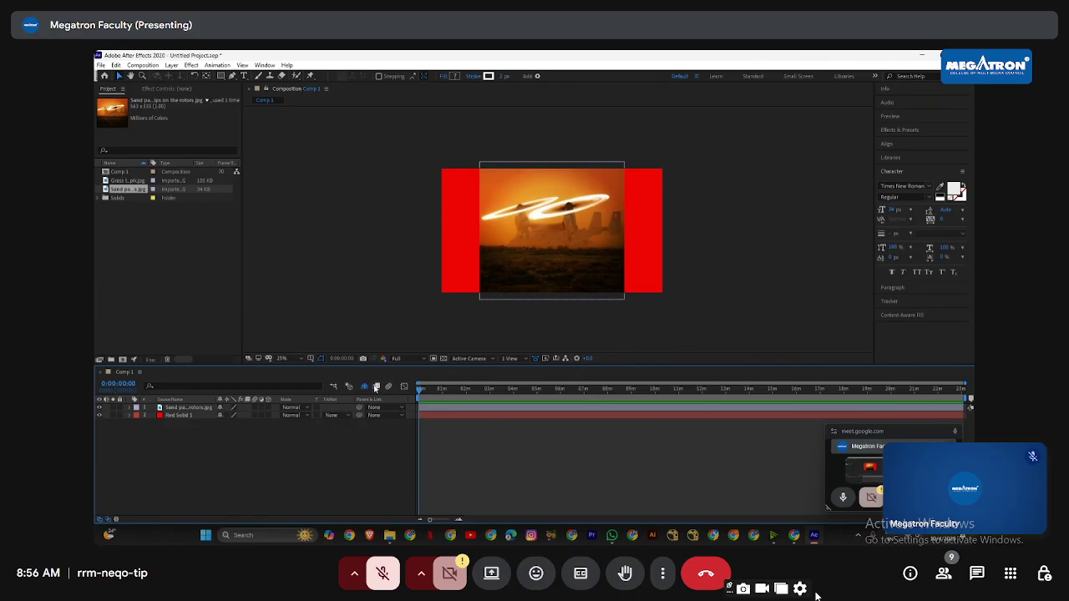
# Step: Set the red solid's track matte to Luma Matte using the aircraft image above it
pyautogui.click(187, 416)
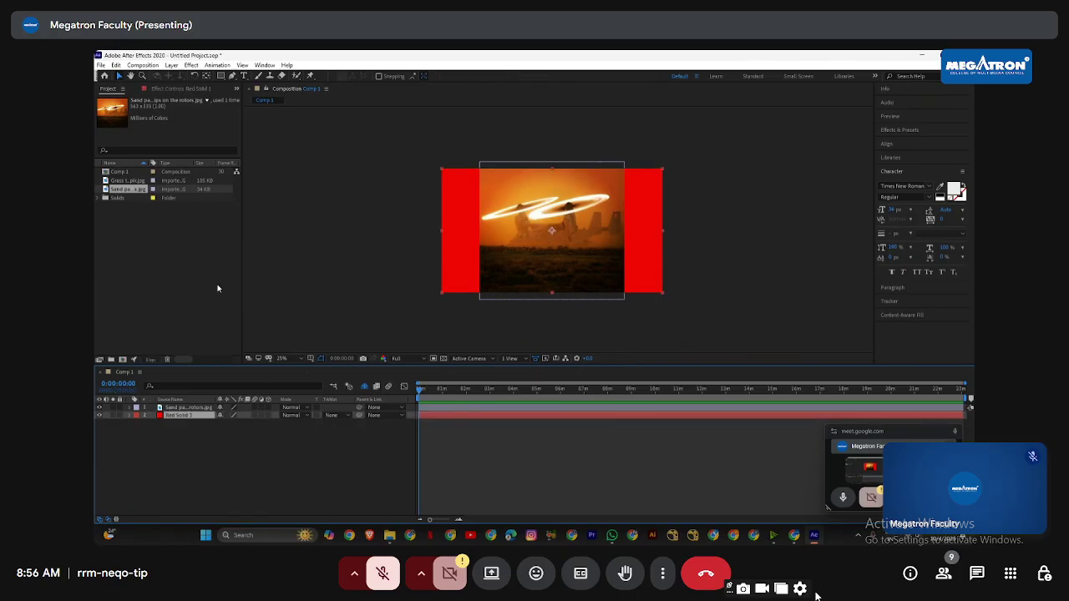
pyautogui.click(181, 406)
pyautogui.click(185, 415)
pyautogui.click(180, 431)
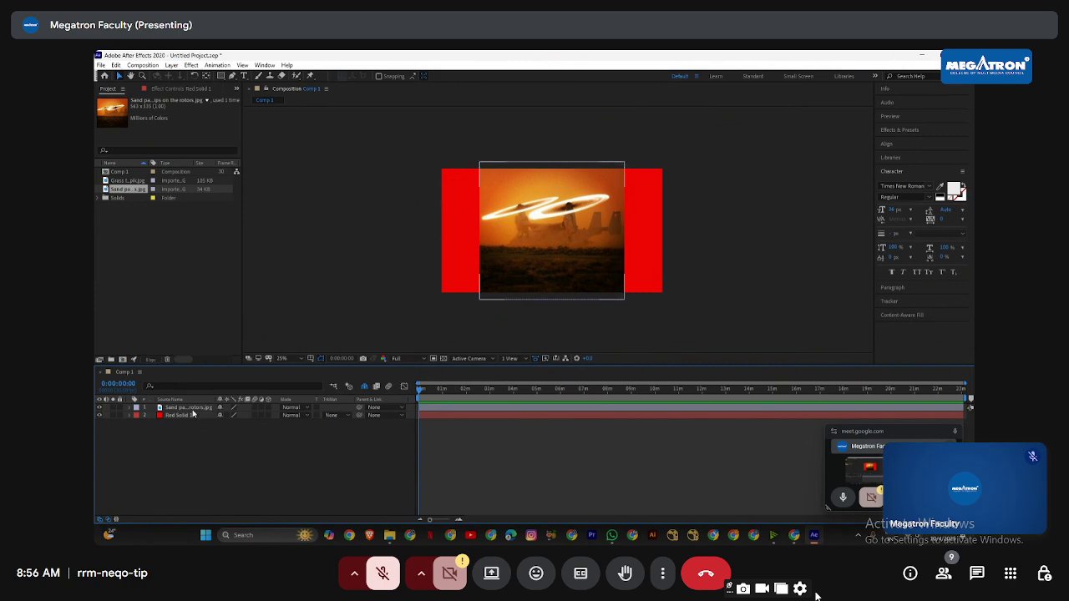
pyautogui.click(195, 416)
pyautogui.click(344, 419)
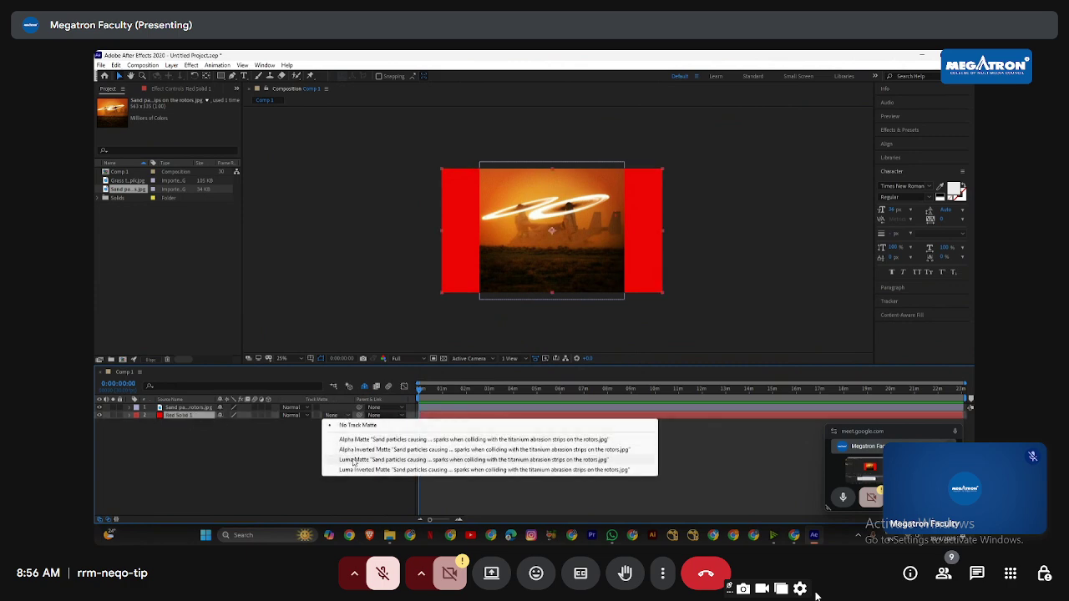
pyautogui.click(355, 458)
pyautogui.click(299, 456)
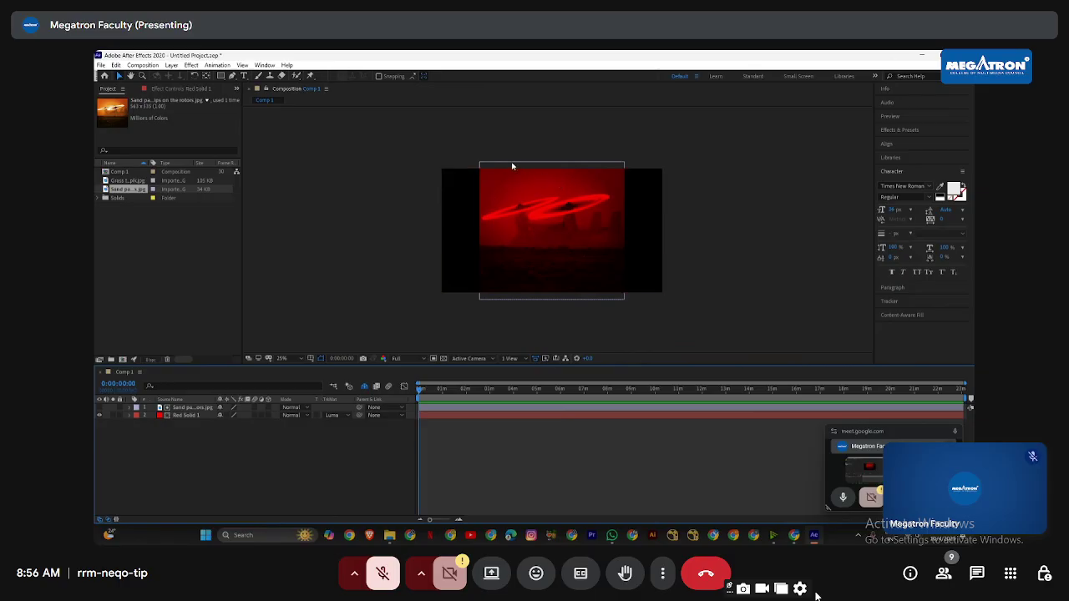
# Step: Reduce the red solid's opacity to dim the matted red highlights
pyautogui.click(192, 416)
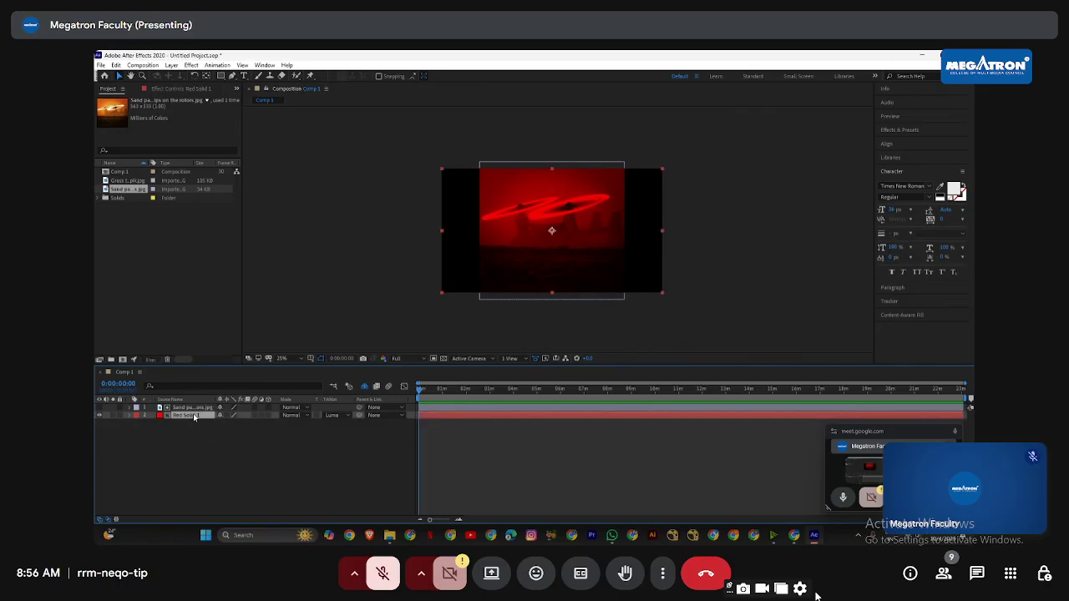
pyautogui.press('t')
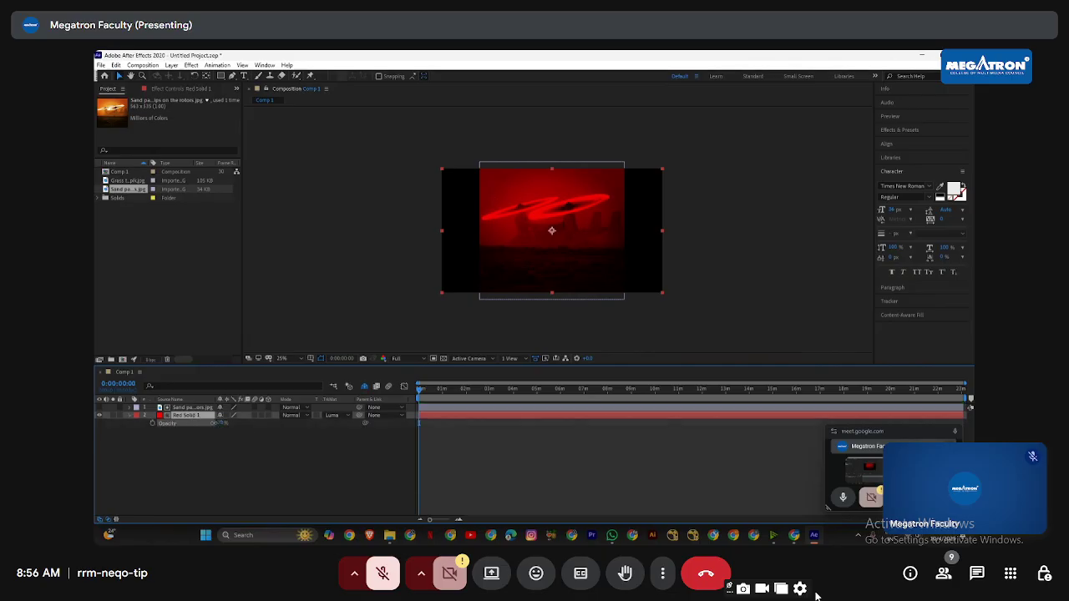
pyautogui.moveTo(222, 424); pyautogui.dragTo(200, 425)
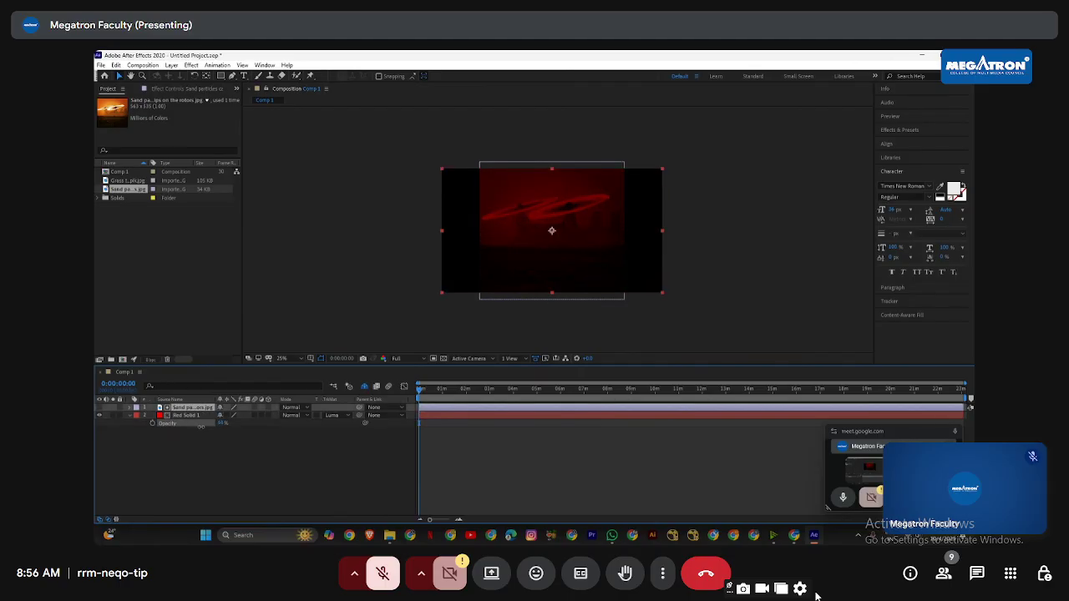
pyautogui.click(184, 439)
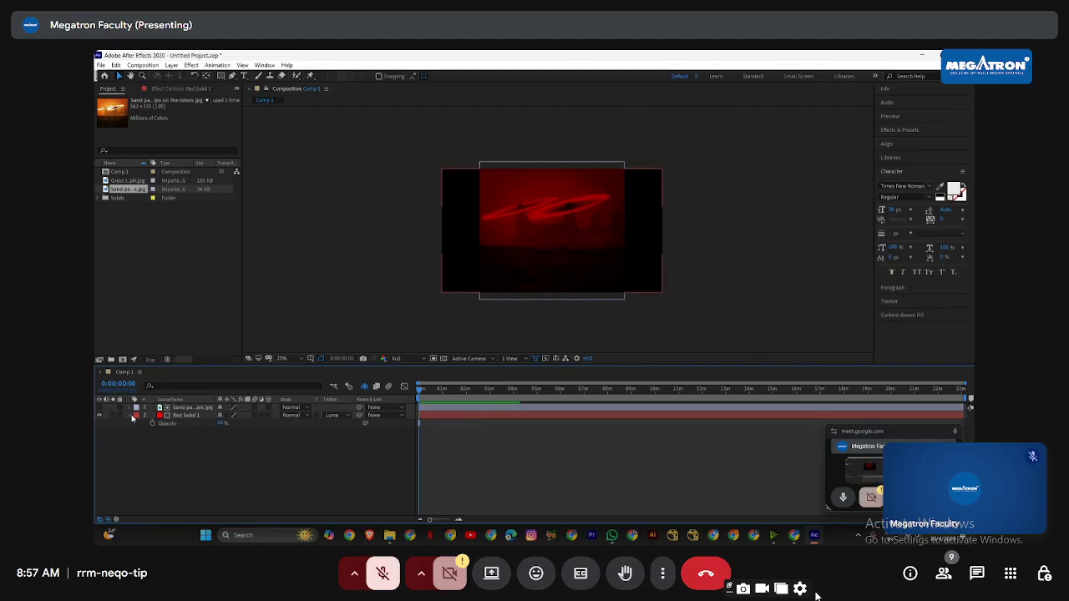
pyautogui.click(131, 415)
# Step: Duplicate the aircraft image, place the copy below the red solid, and turn on its visibility
pyautogui.click(183, 408)
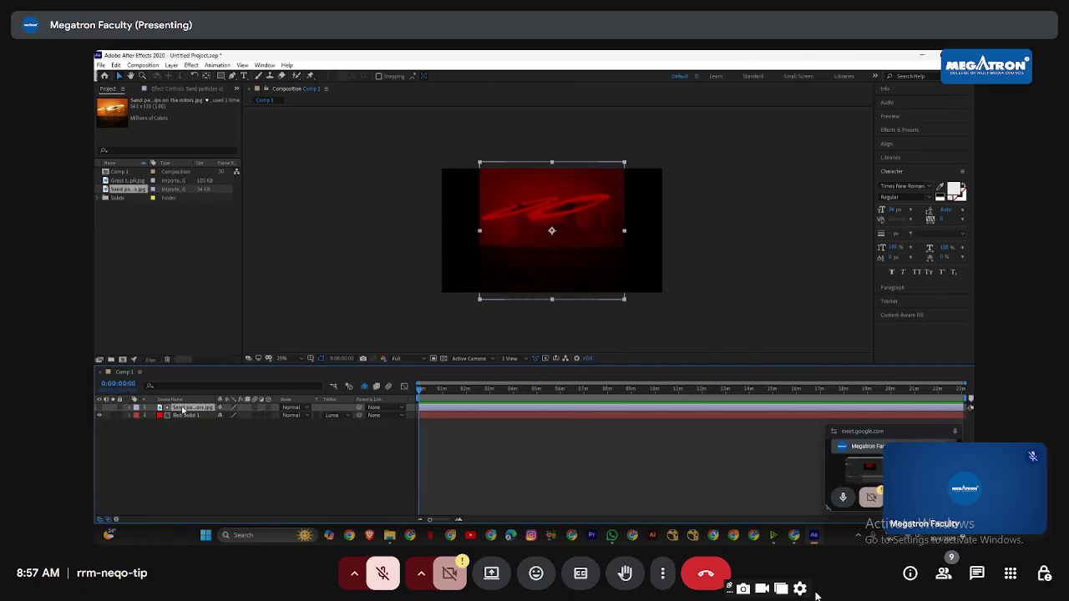
pyautogui.hotkey('ctrl', 'd')
pyautogui.moveTo(183, 409); pyautogui.dragTo(179, 427)
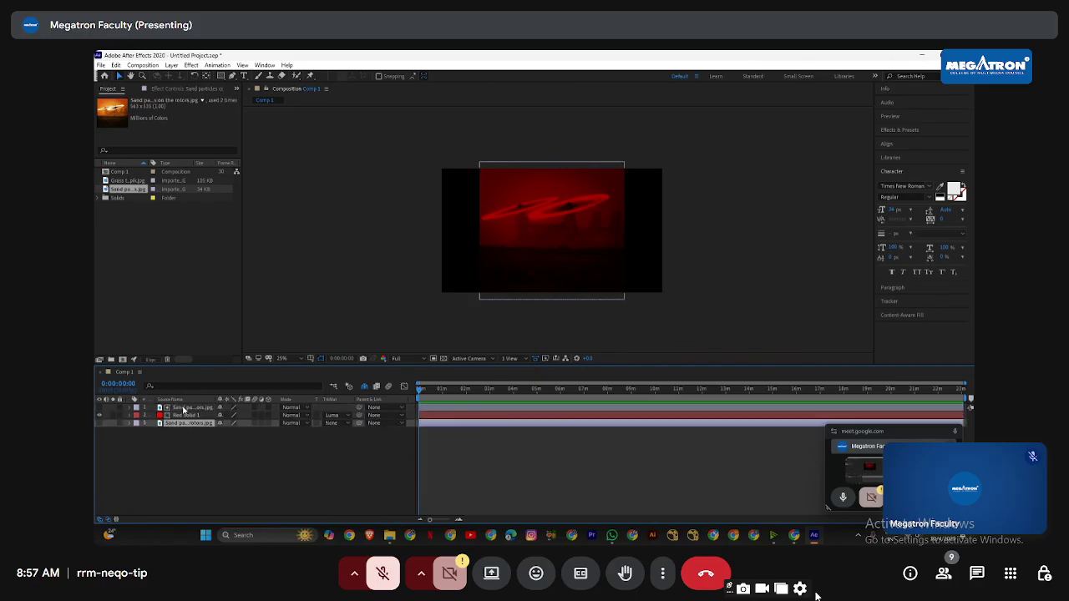
pyautogui.click(101, 424)
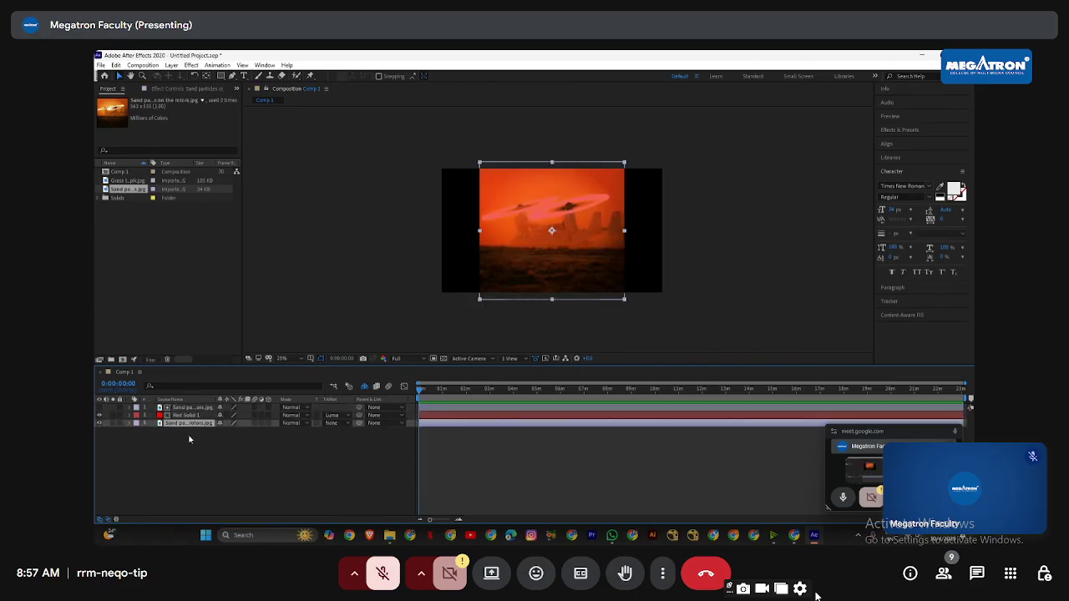
pyautogui.click(263, 471)
# Step: Reveal the opacity of the matte image and the red solid, and set the red solid's opacity to 100%
pyautogui.click(194, 423)
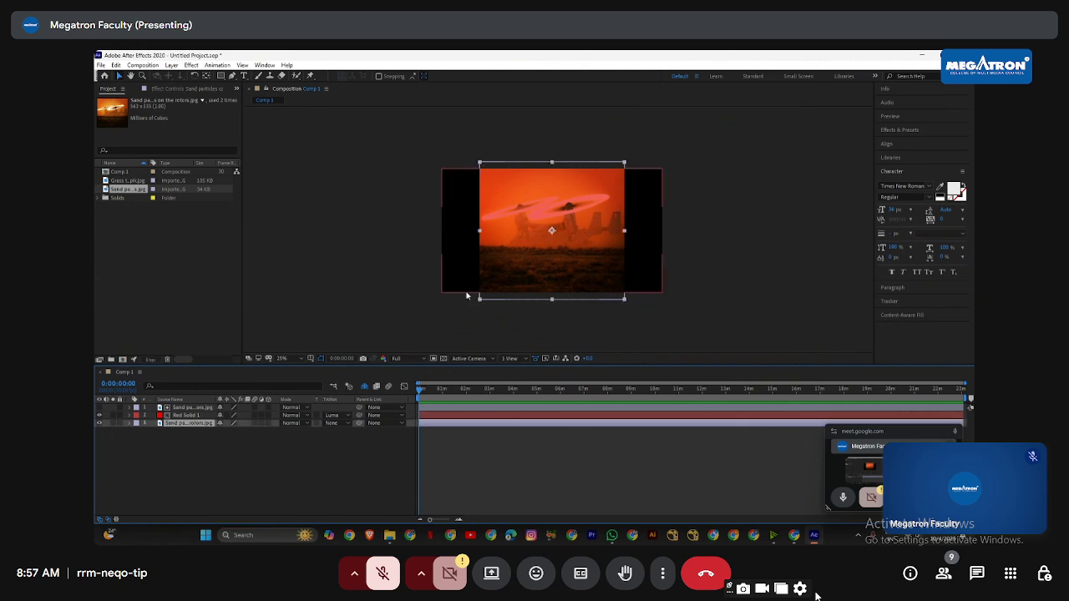
pyautogui.keyDown('shift'); pyautogui.click(188, 415); pyautogui.keyUp('shift')
pyautogui.click(190, 415)
pyautogui.keyDown('shift'); pyautogui.click(192, 408); pyautogui.keyUp('shift')
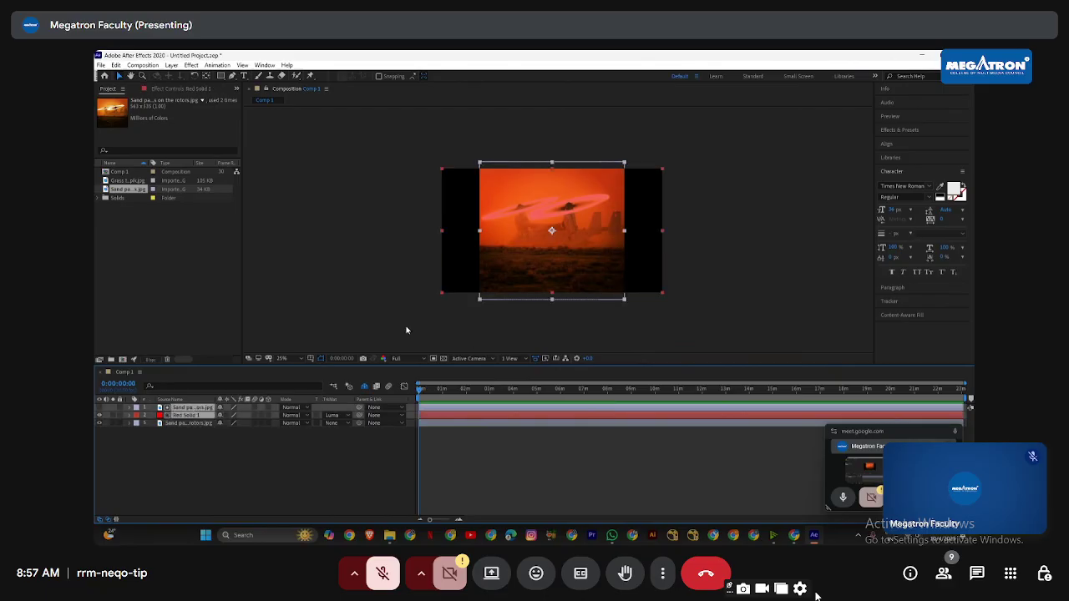
pyautogui.click(192, 408)
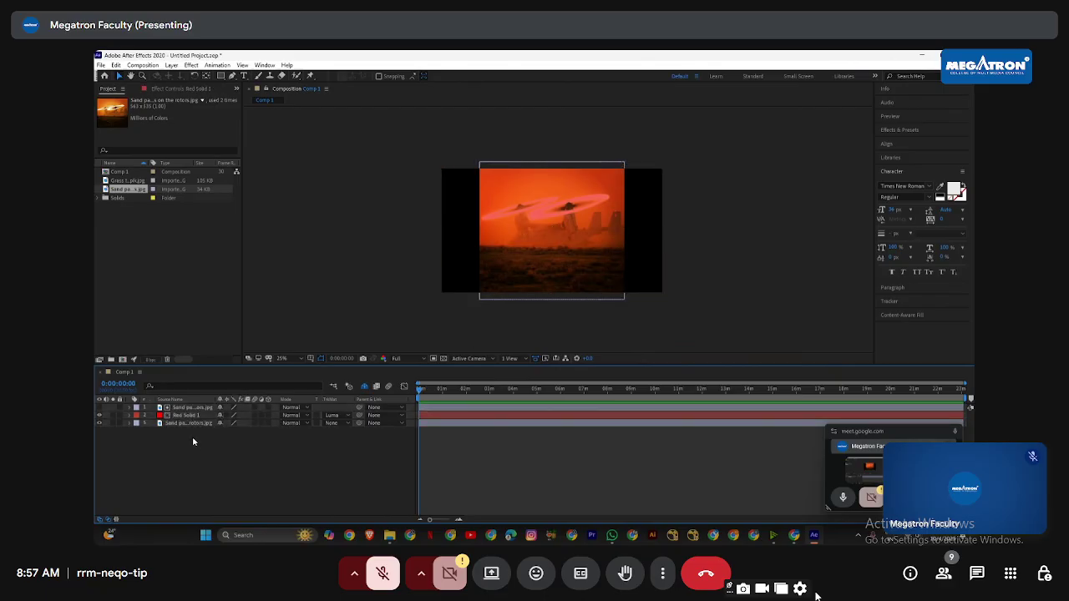
pyautogui.press('t')
pyautogui.click(224, 423)
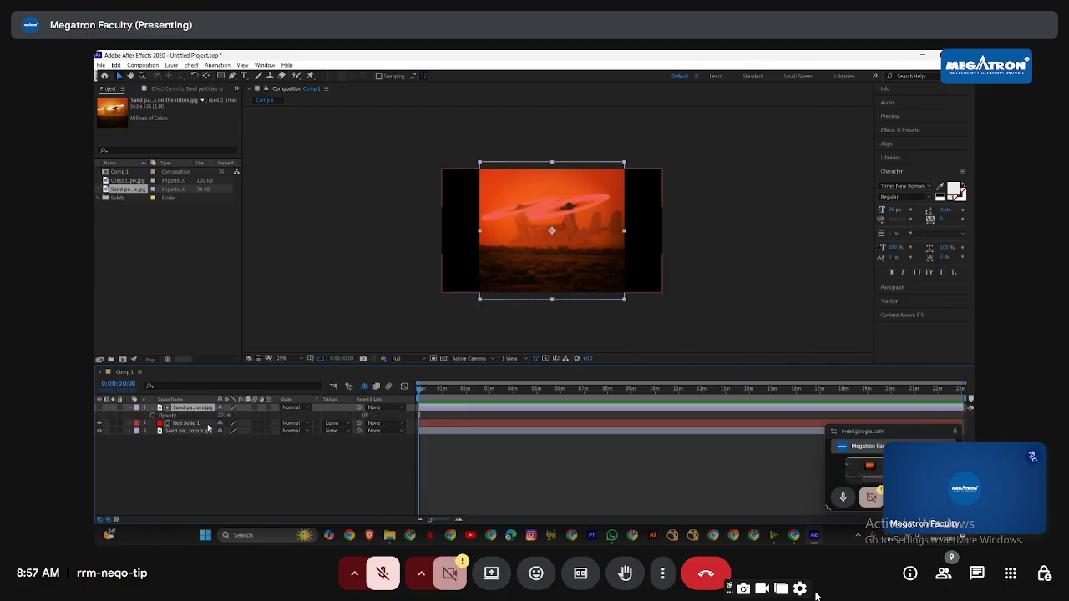
pyautogui.press('t')
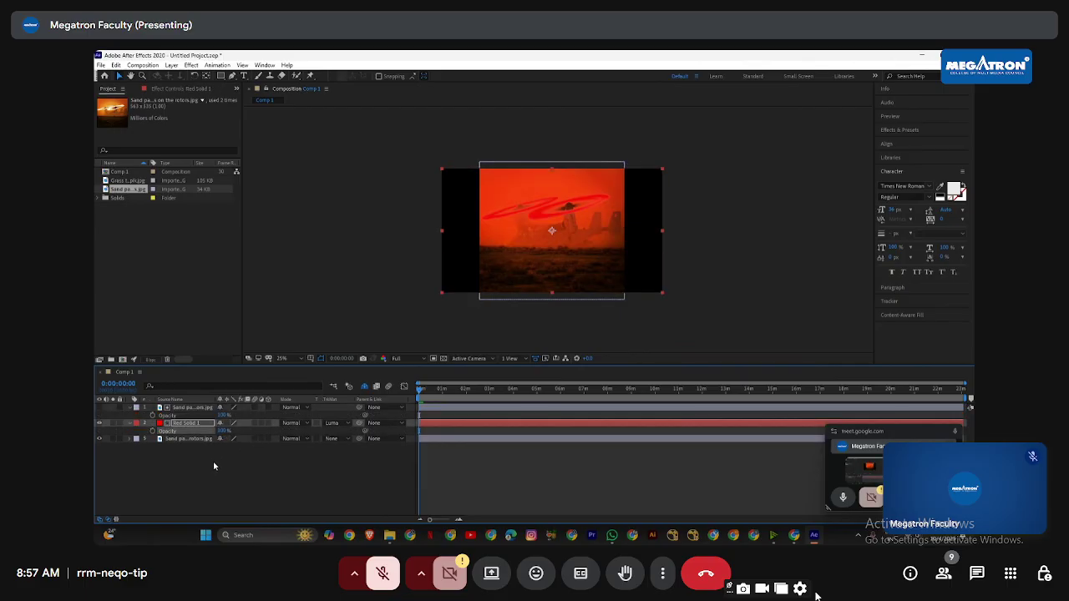
pyautogui.click(213, 461)
# Step: Try pre-composing only the top aircraft image layer, leaving all attributes in Comp 1
pyautogui.click(193, 408)
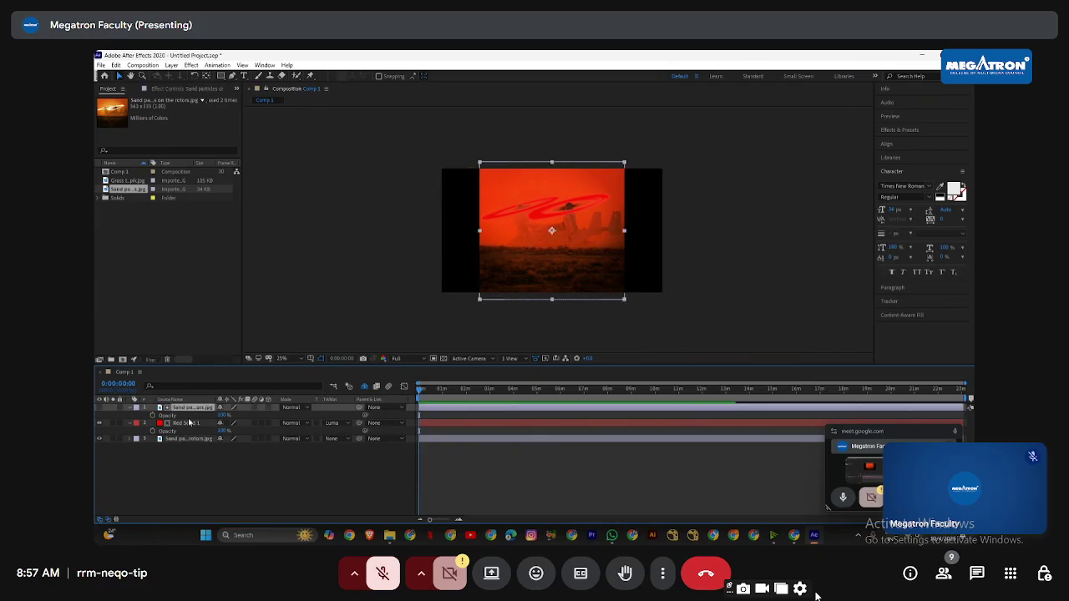
pyautogui.hotkey('ctrl', 'shift', 'c')
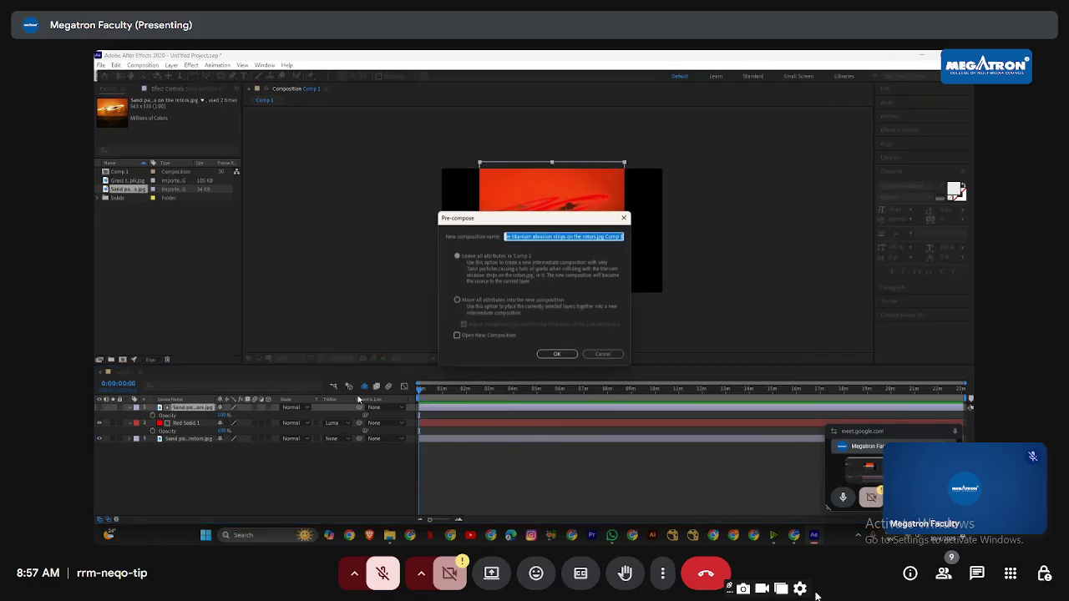
pyautogui.click(490, 307)
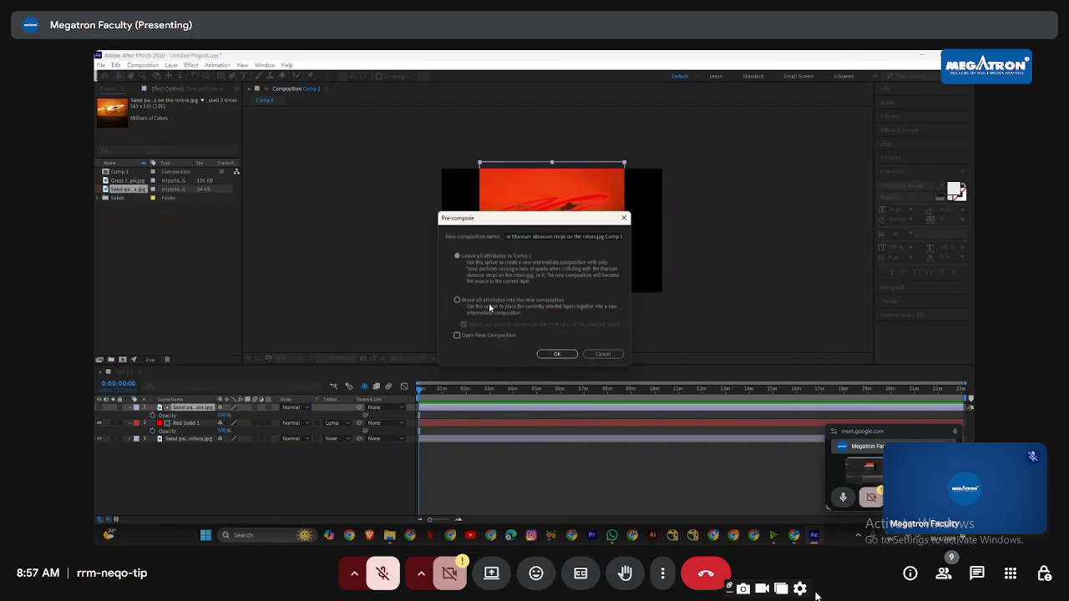
pyautogui.click(558, 354)
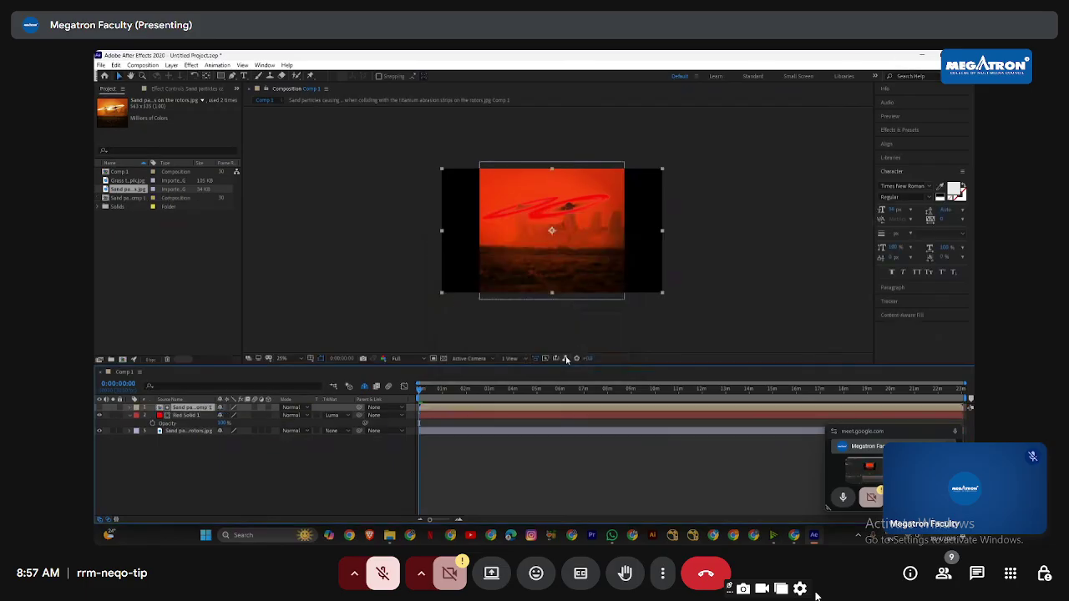
pyautogui.click(231, 459)
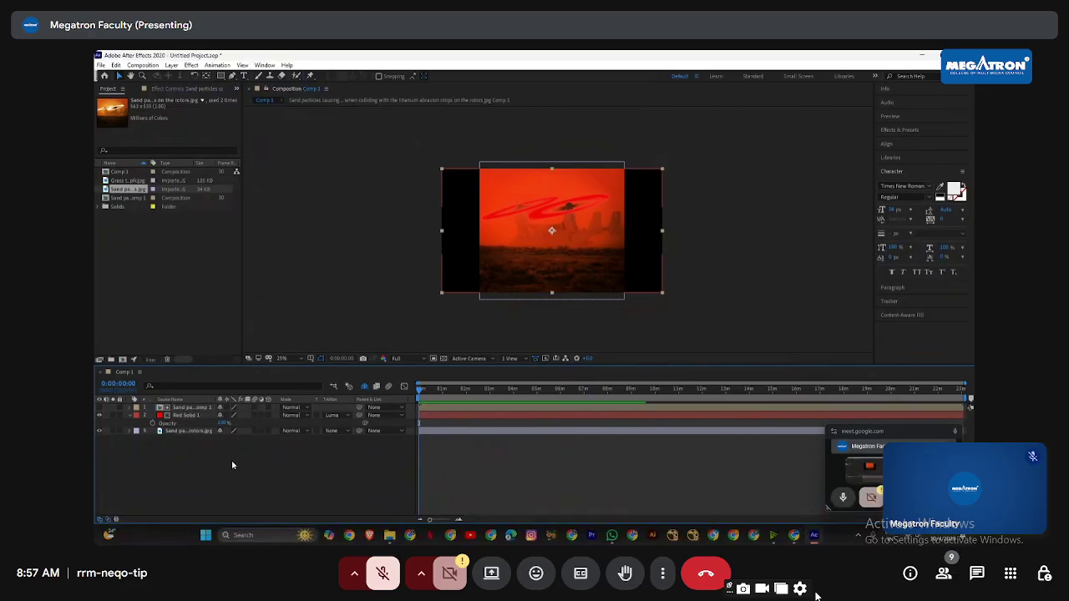
# Step: Pre-compose the top aircraft matte image and the red solid together, moving all attributes into the new composition
pyautogui.click(183, 409)
pyautogui.keyDown('shift'); pyautogui.click(186, 416); pyautogui.keyUp('shift')
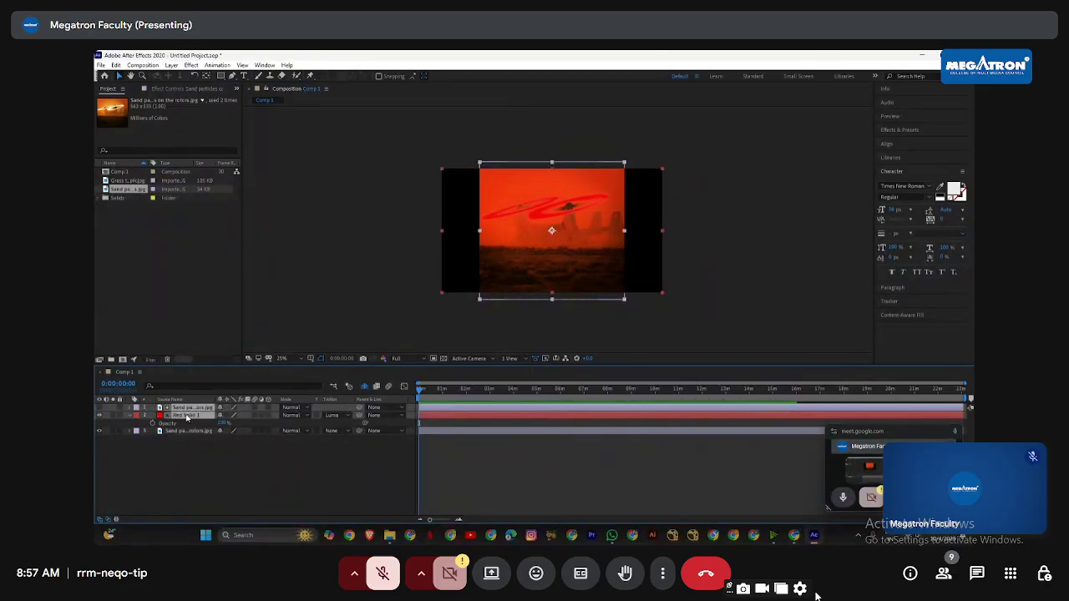
pyautogui.hotkey('ctrl', 'shift', 'c')
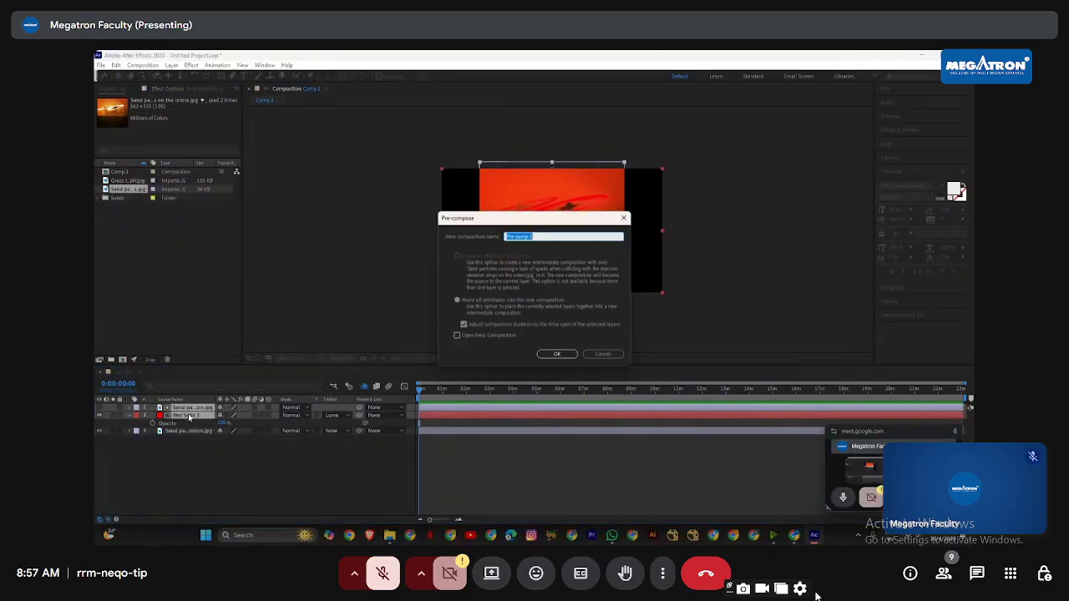
pyautogui.click(557, 354)
pyautogui.click(195, 408)
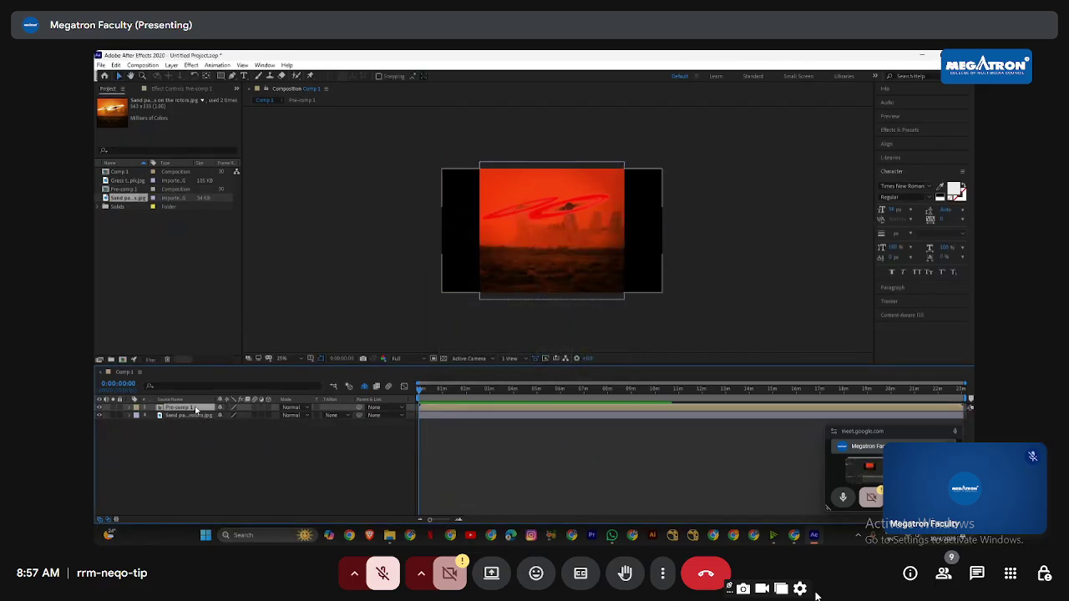
# Step: Solo the pre-comp and the original aircraft image in turn to compare the recoloured and original pictures
pyautogui.click(114, 408)
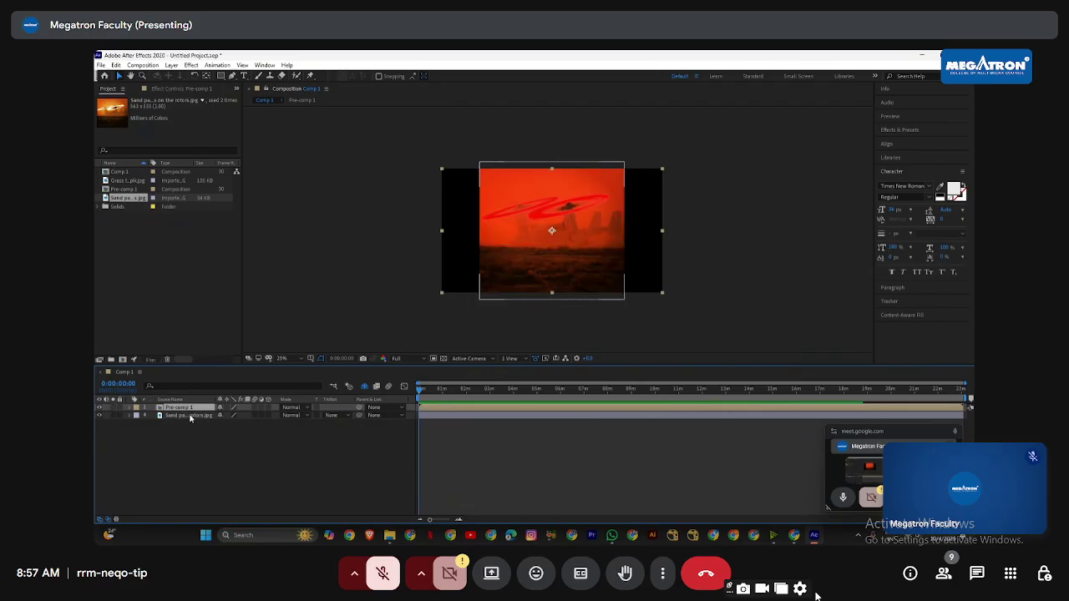
pyautogui.click(115, 414)
pyautogui.click(114, 416)
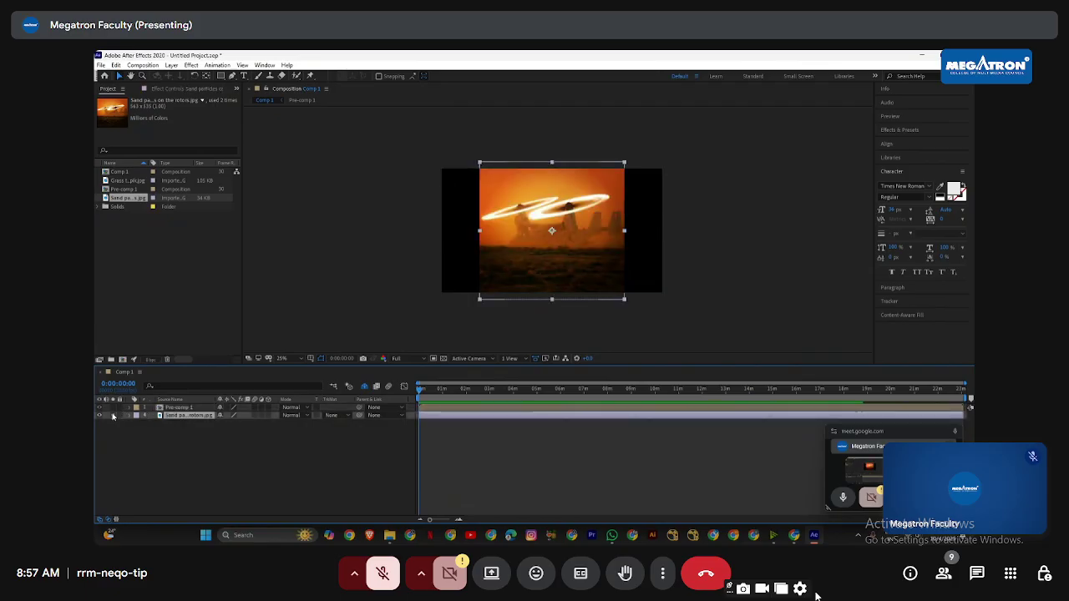
pyautogui.click(114, 415)
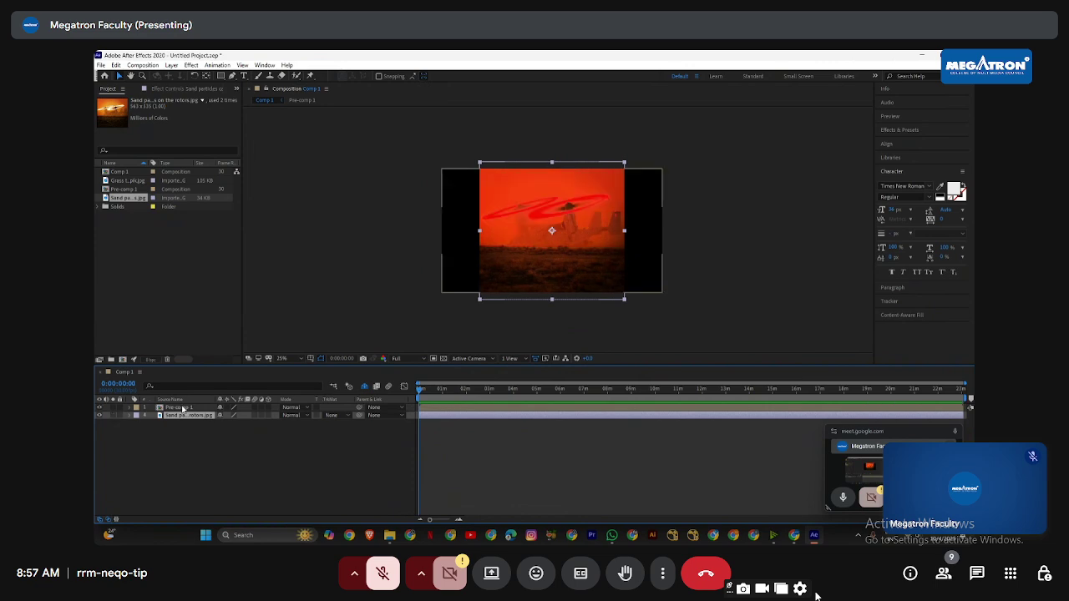
# Step: Try the Lighten blending mode on the pre-comp layer in Comp 1, and set its blending mode to Multiply
pyautogui.click(184, 408)
pyautogui.click(285, 409)
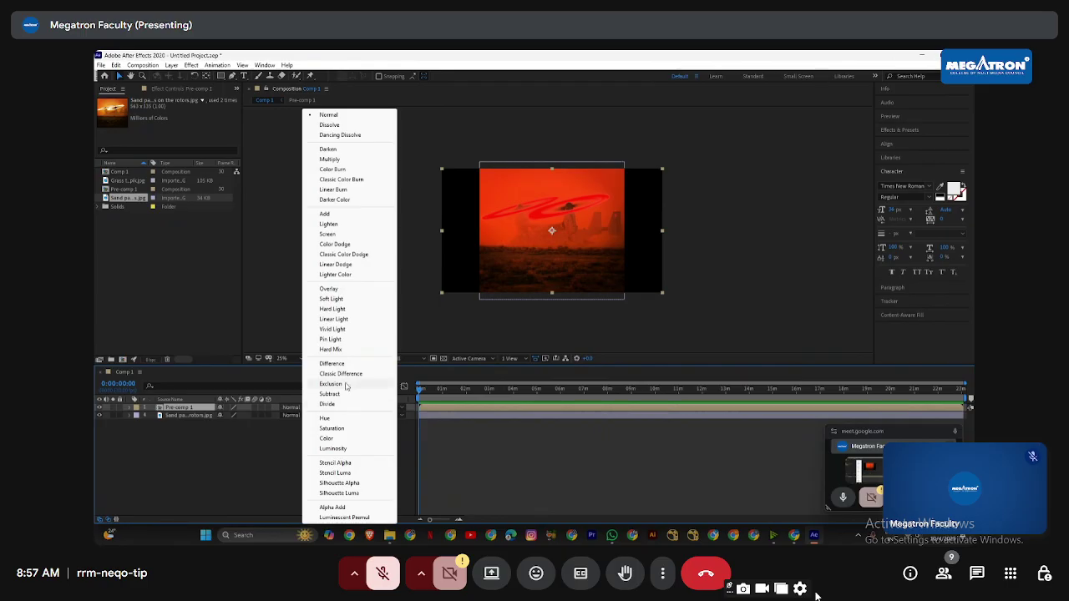
pyautogui.click(364, 222)
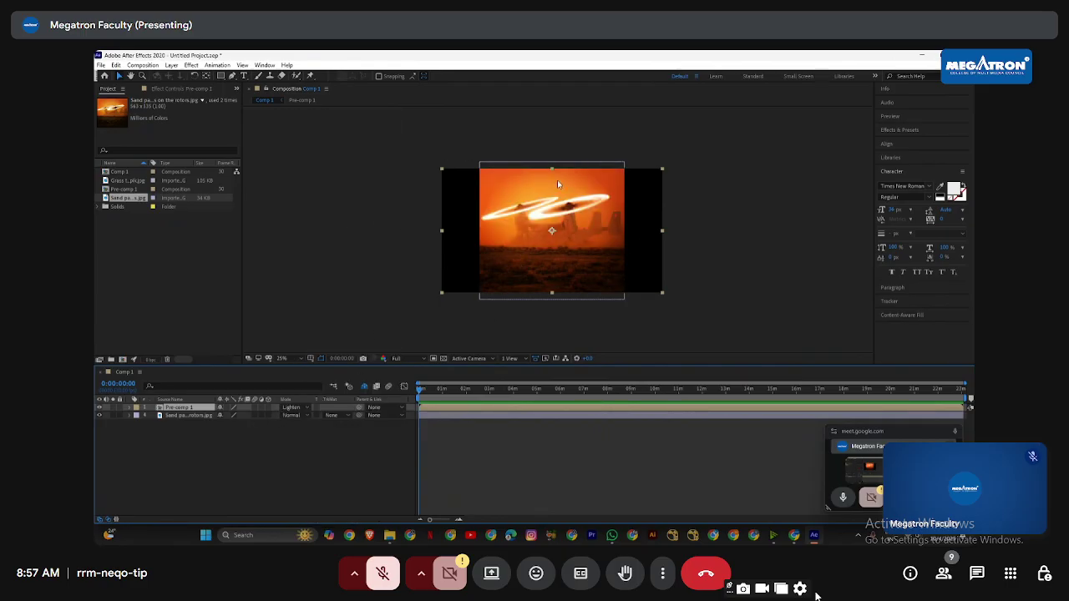
pyautogui.click(291, 408)
pyautogui.click(338, 159)
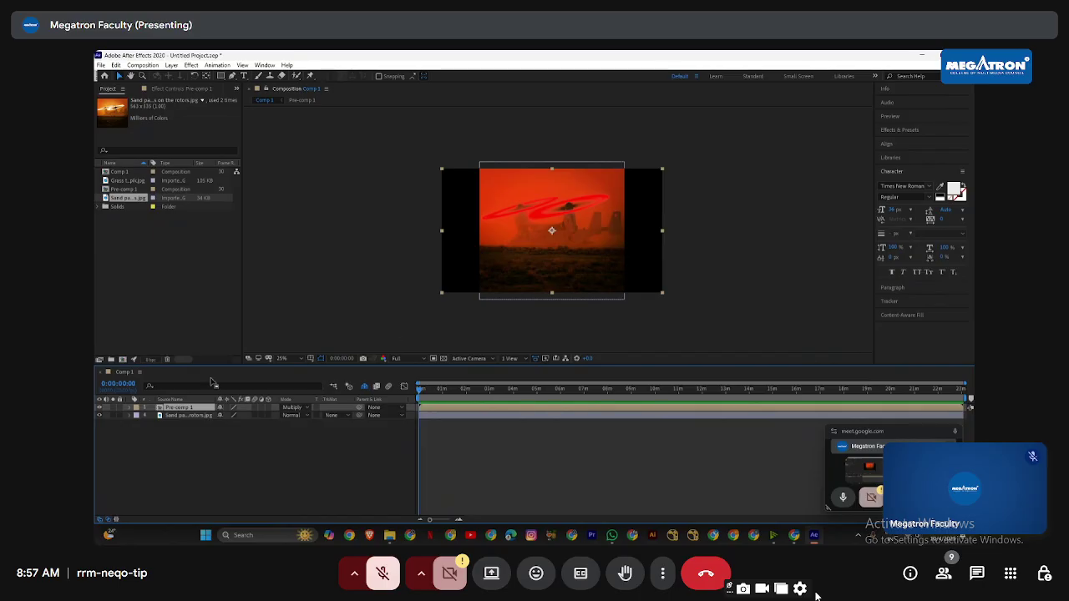
# Step: Solo the original aircraft image briefly, and examine the rotor halos of the Multiply composite up close
pyautogui.click(115, 415)
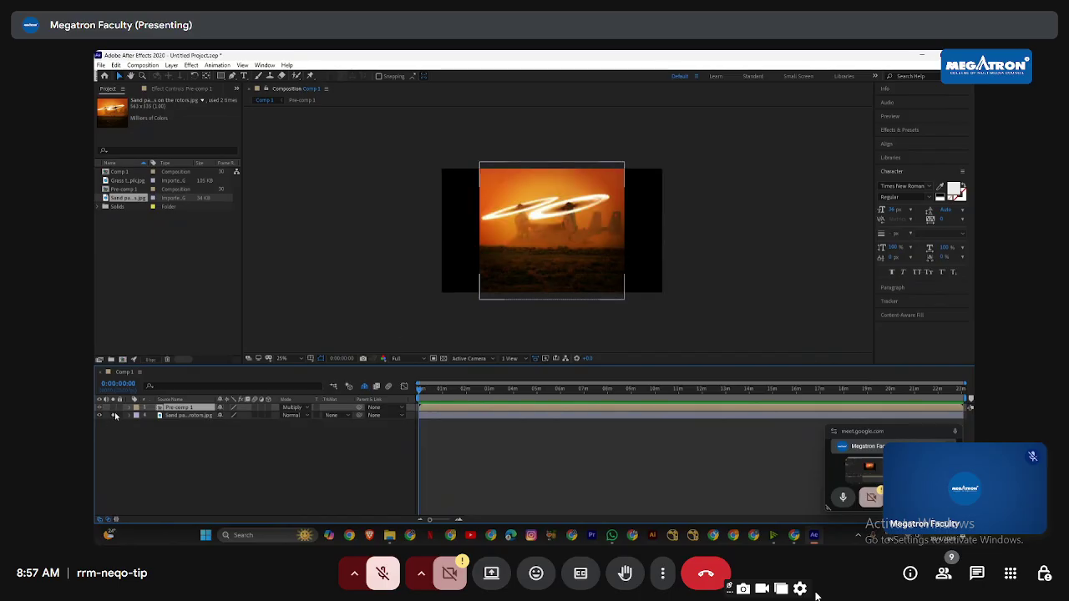
pyautogui.click(115, 418)
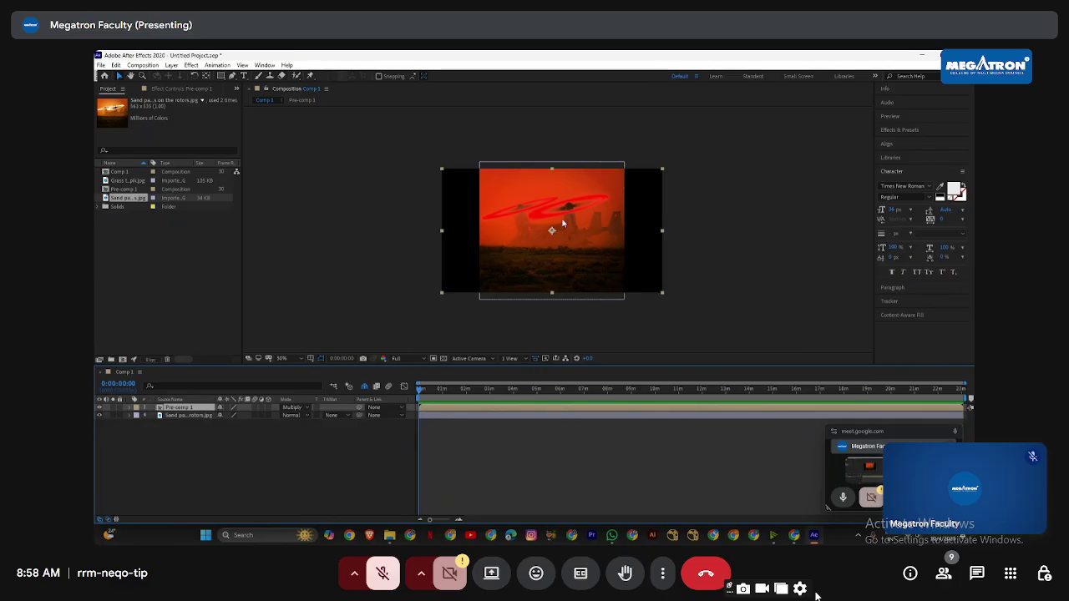
pyautogui.scroll(2, 562, 223)
pyautogui.moveTo(628, 199); pyautogui.dragTo(620, 205)
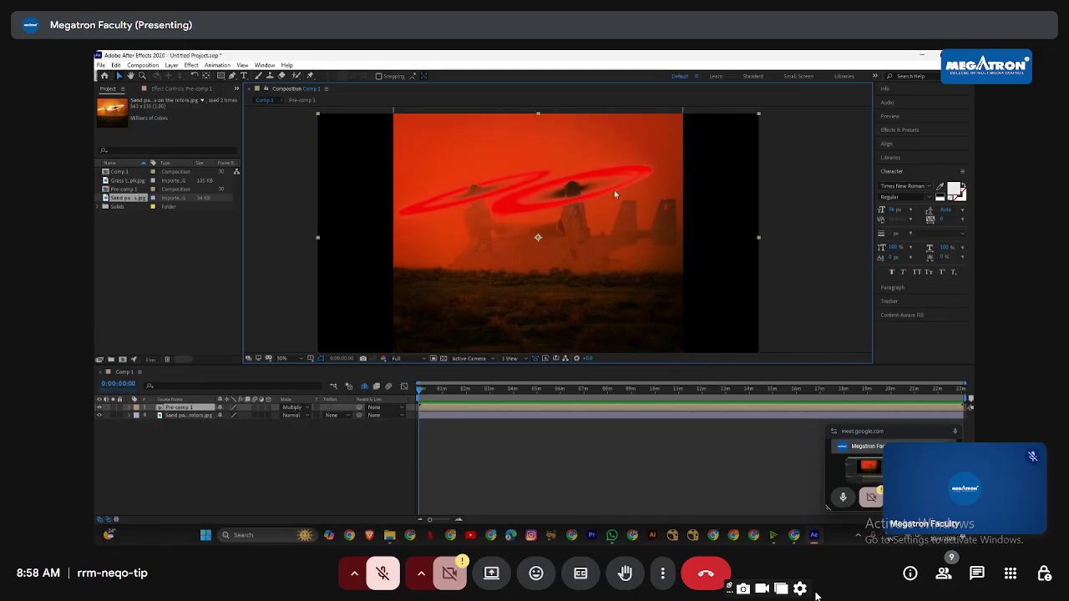
pyautogui.scroll(-2, 607, 222)
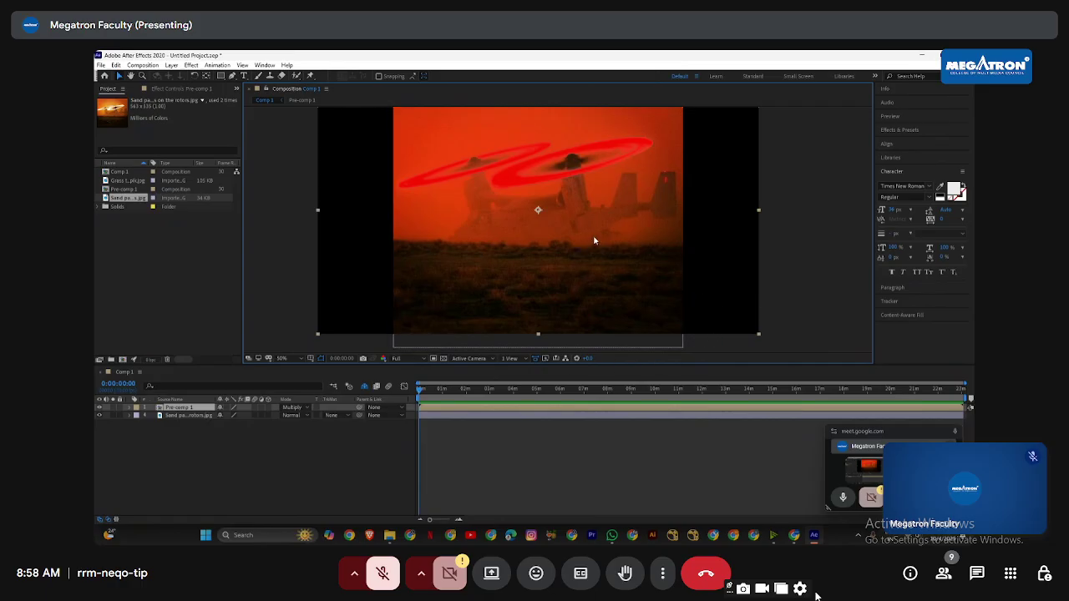
pyautogui.scroll(2, 594, 251)
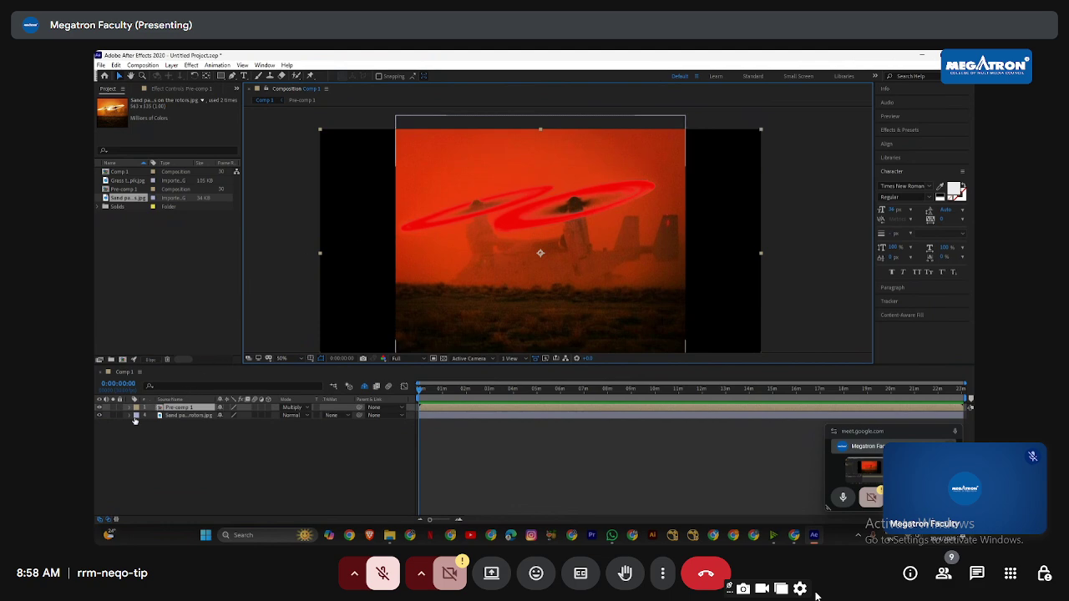
# Step: Toggle the solo state of the original aircraft layer repeatedly to compare the original halos with the red-tinted composite
pyautogui.click(176, 417)
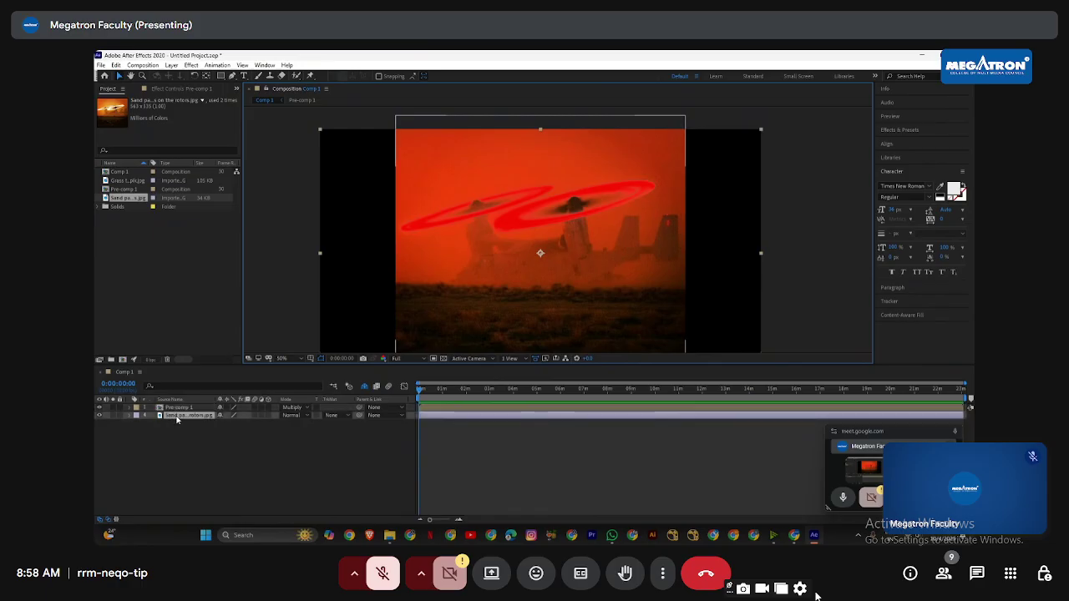
pyautogui.click(115, 415)
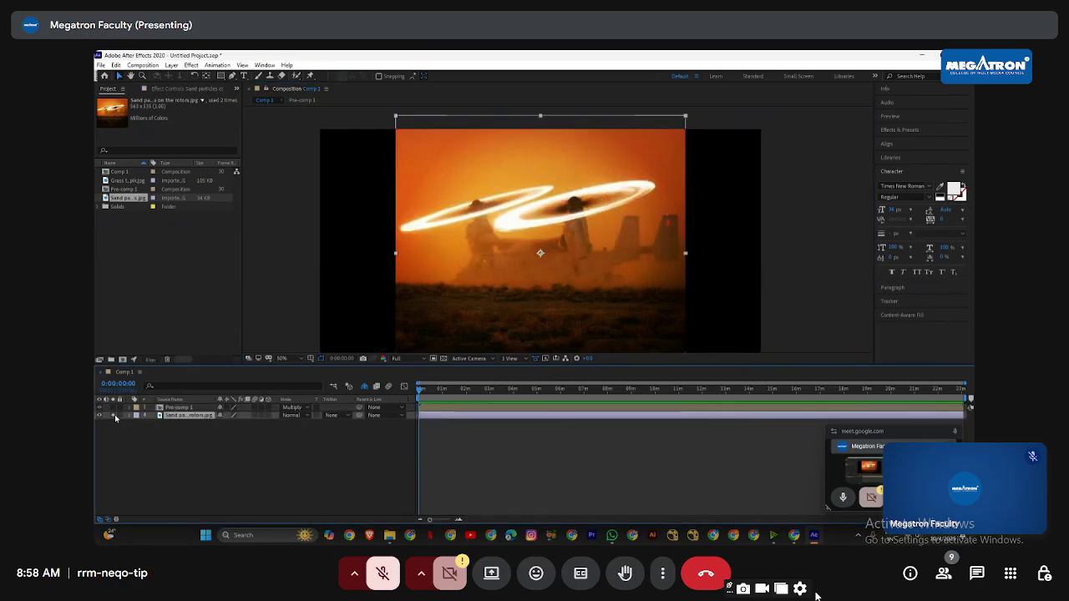
pyautogui.click(114, 415)
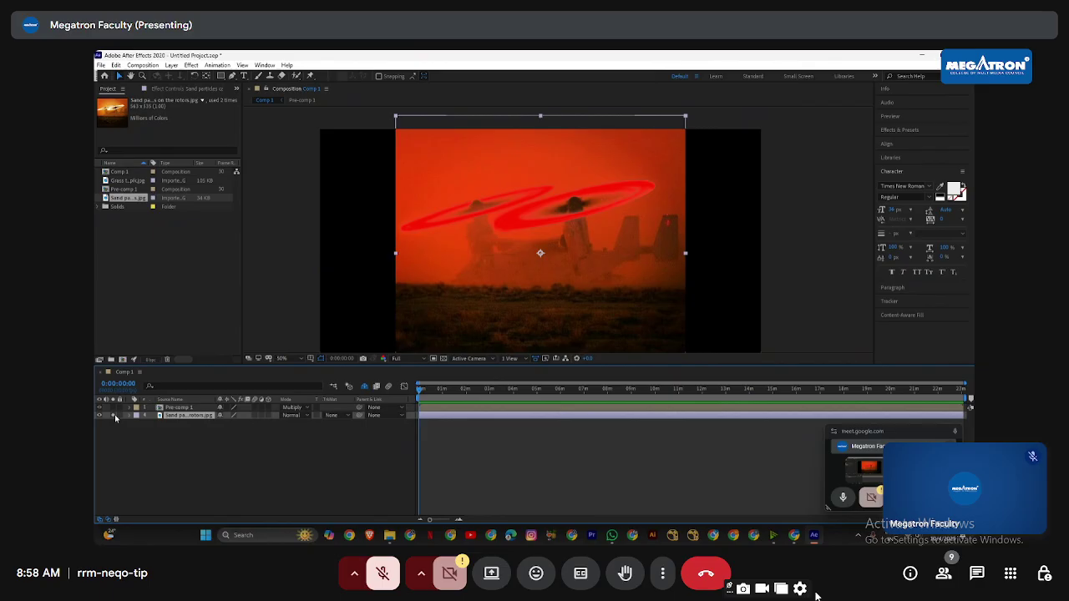
pyautogui.click(115, 415)
pyautogui.click(114, 415)
pyautogui.click(114, 415)
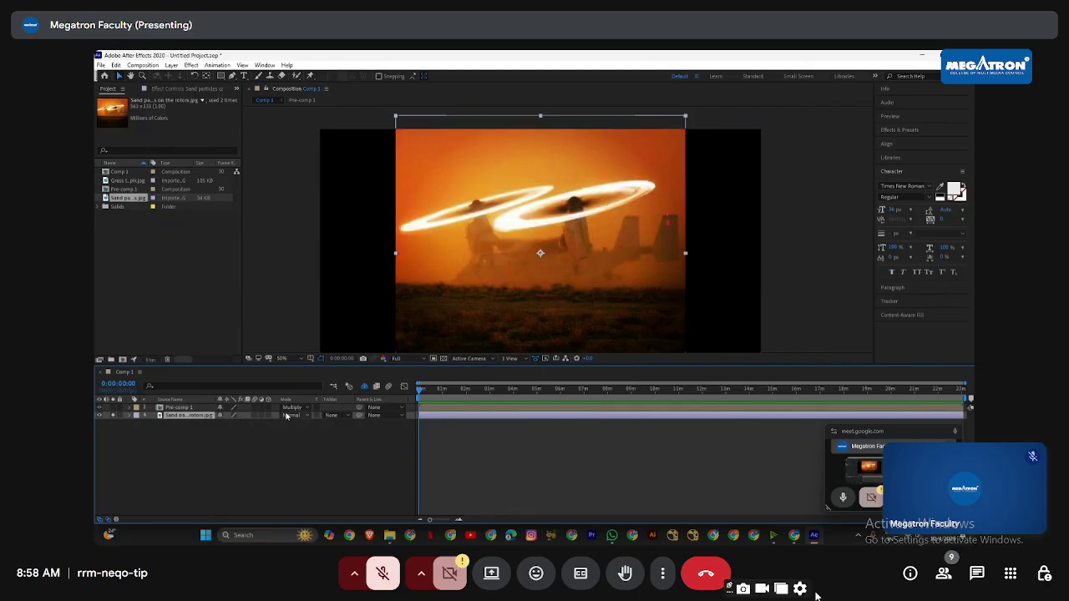
pyautogui.click(292, 408)
pyautogui.click(294, 411)
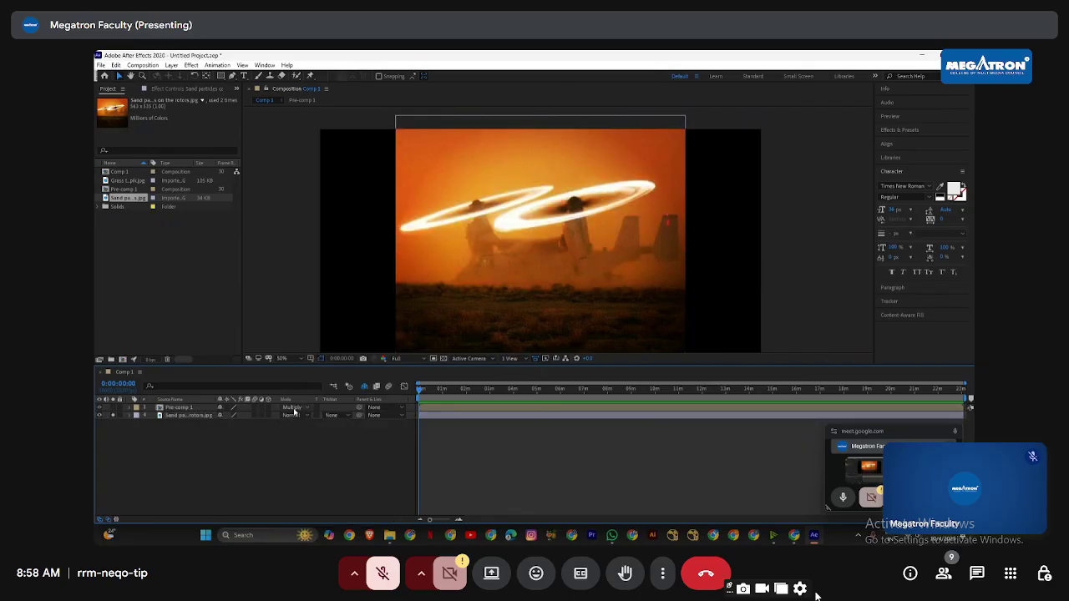
pyautogui.click(114, 415)
# Step: Reveal the pre-comp layer's opacity, reduce it to 70%, and inspect the softened red tint on the halos
pyautogui.click(181, 408)
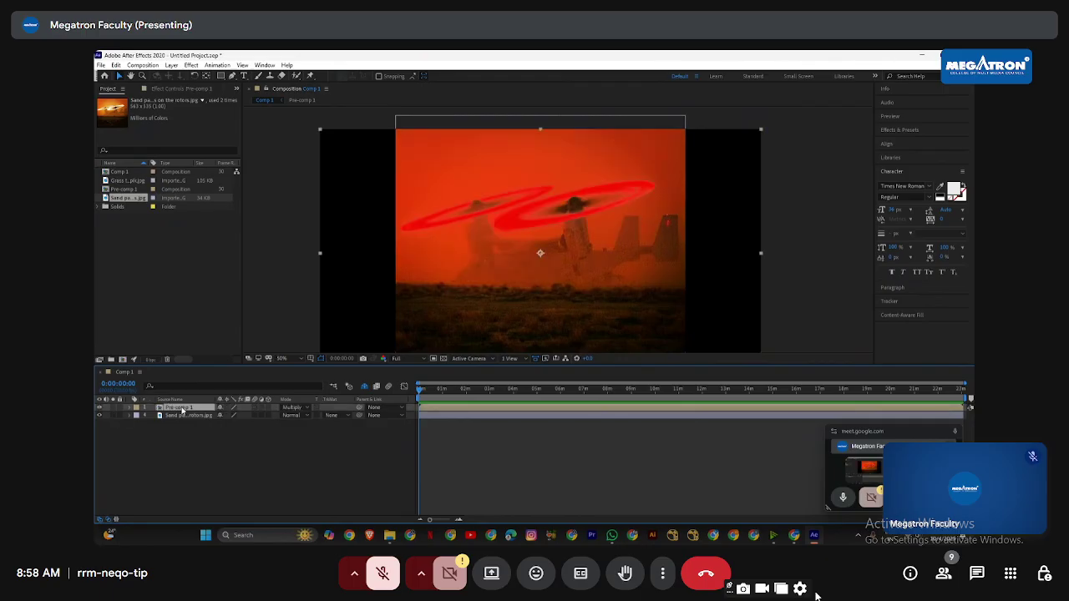
pyautogui.press('t')
pyautogui.moveTo(222, 416)
pyautogui.mouseDown()
pyautogui.moveTo(204, 413)
pyautogui.moveTo(217, 414)
pyautogui.mouseUp()
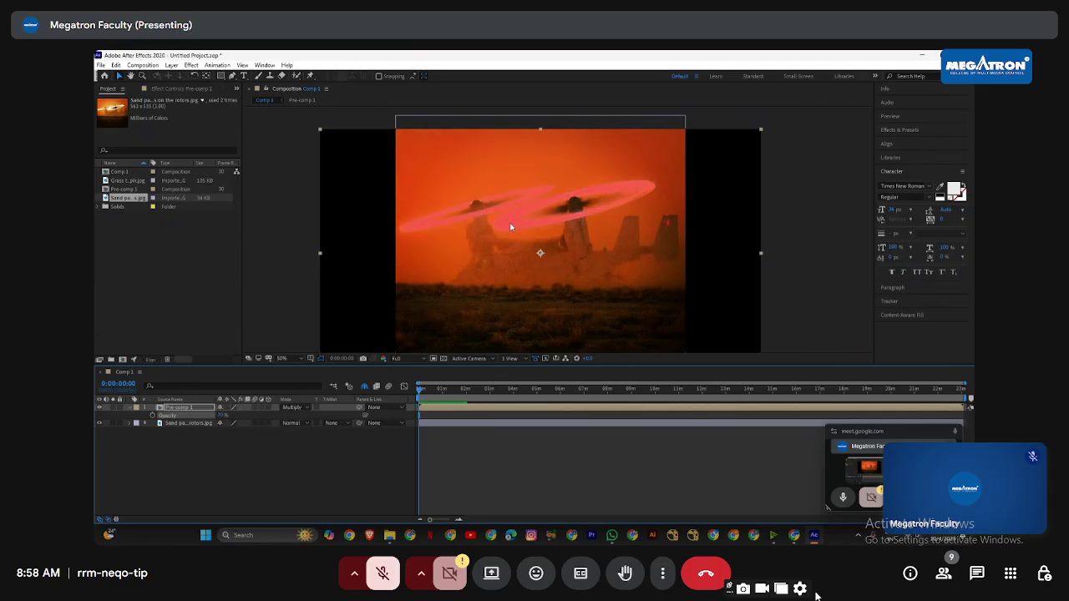
pyautogui.press(',')
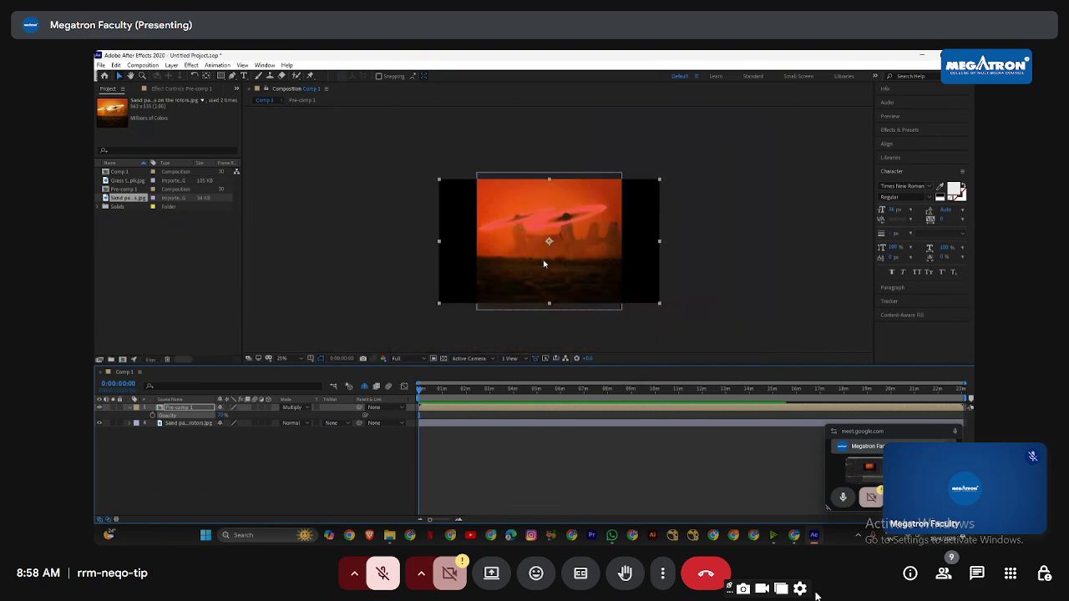
pyautogui.moveTo(543, 264); pyautogui.dragTo(549, 234)
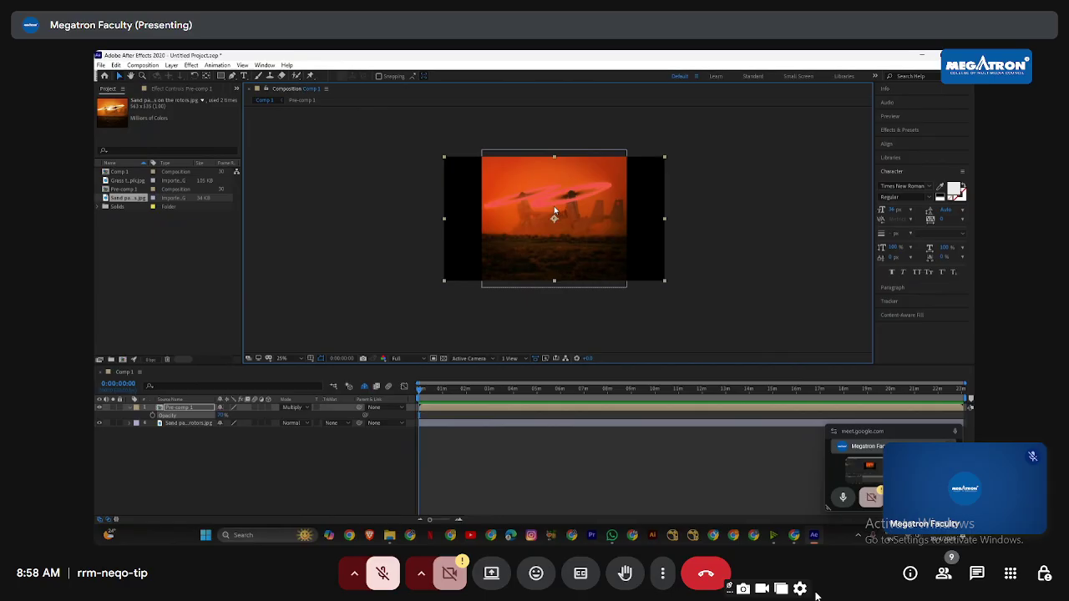
pyautogui.press('.')
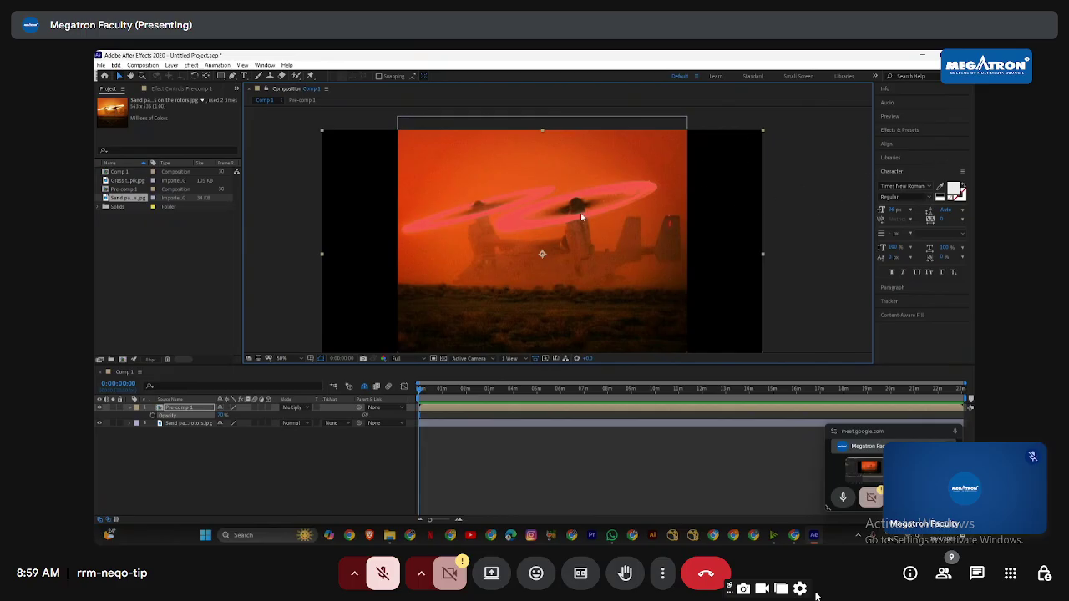
# Step: Set the pre-comp layer's opacity back to 100% and view the whole composition
pyautogui.click(214, 463)
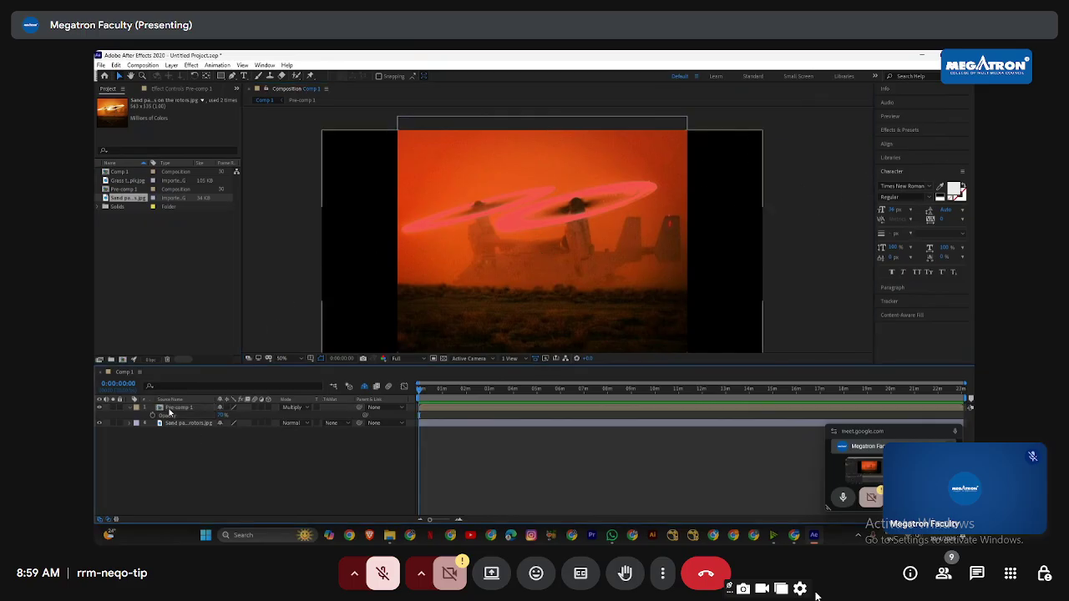
pyautogui.click(169, 409)
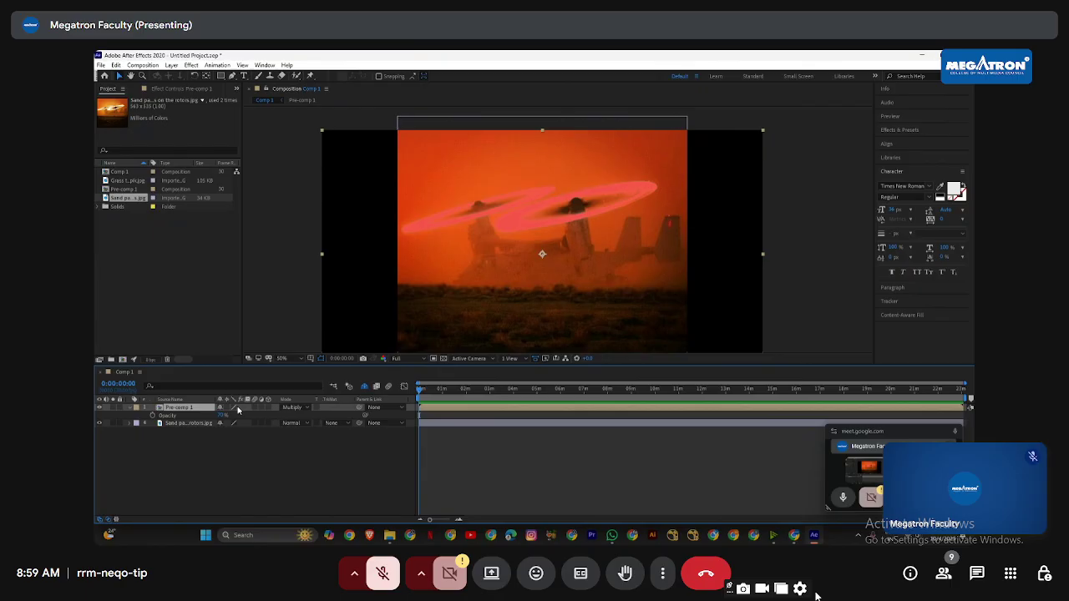
pyautogui.moveTo(222, 415); pyautogui.dragTo(528, 233)
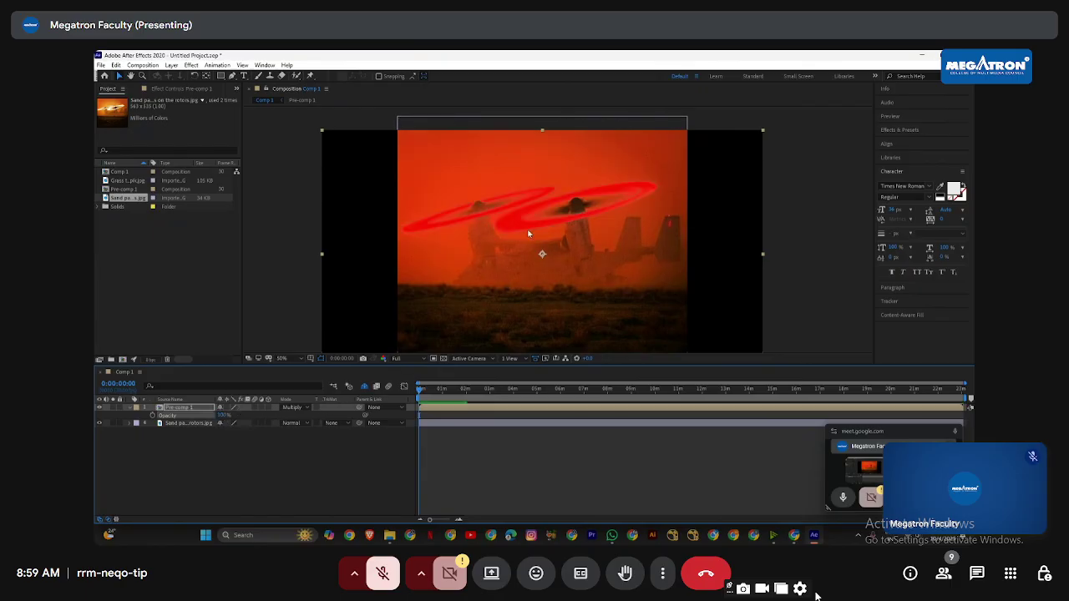
pyautogui.press(',')
pyautogui.press(',')
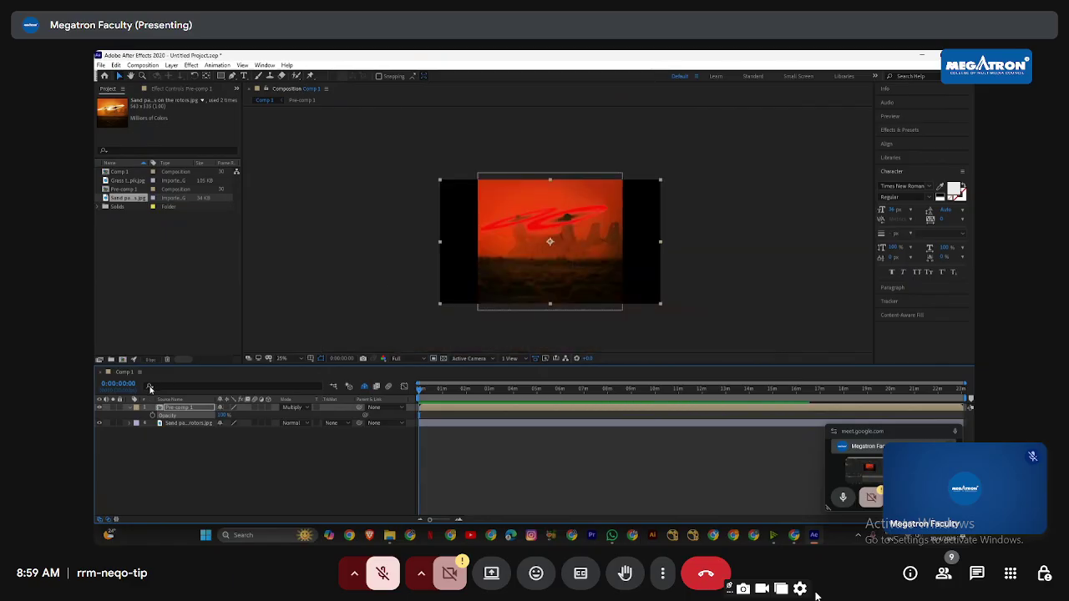
# Step: Open the pre-comp, set the red solid's track matte to Luma Inverted Matte of the aircraft image, and return to Comp 1
pyautogui.click(181, 407)
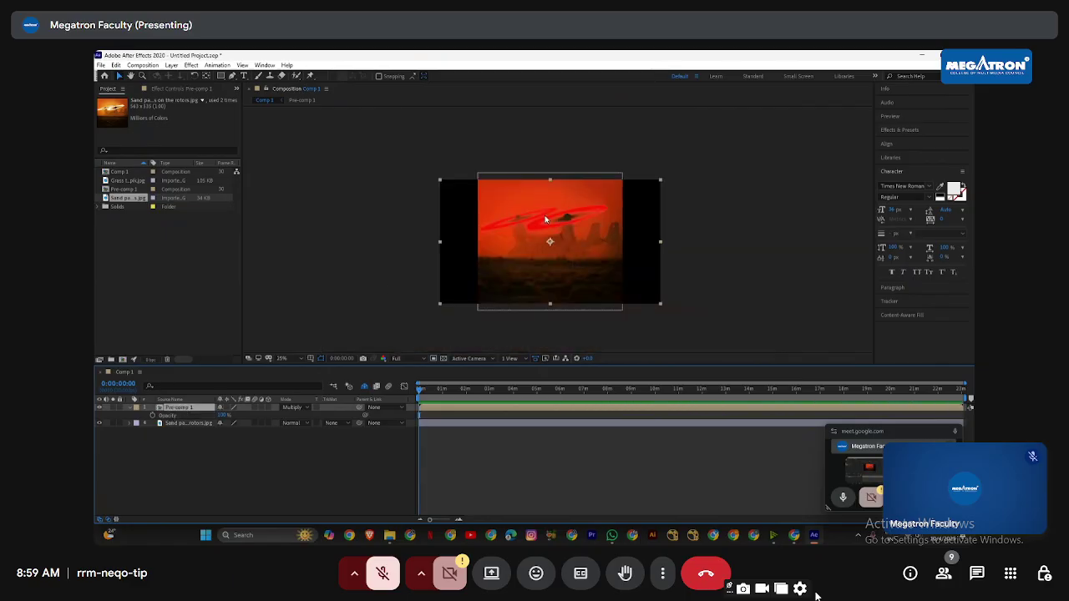
pyautogui.doubleClick(177, 409)
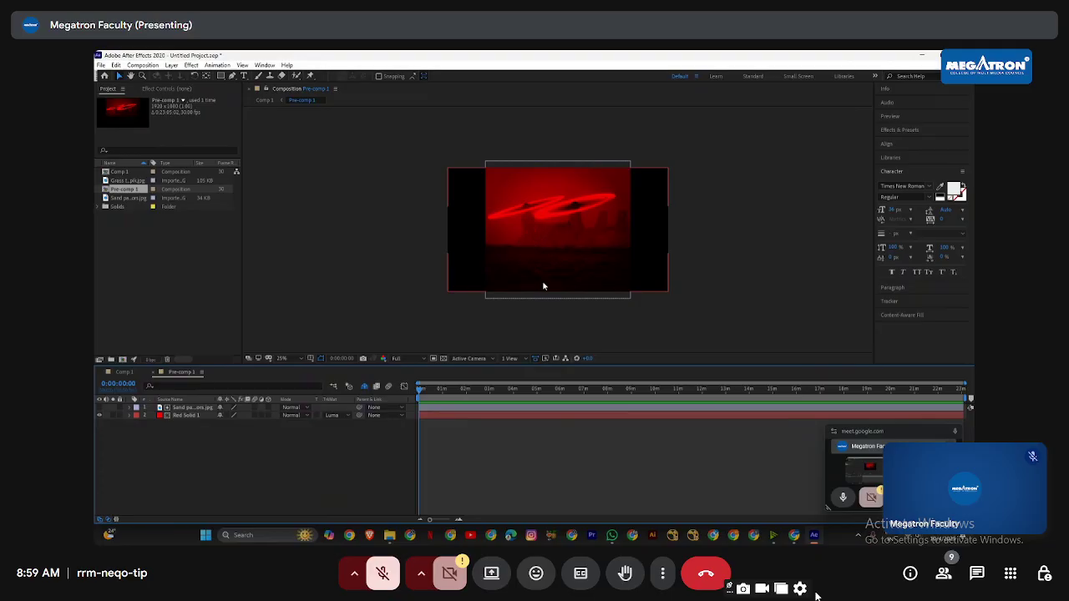
pyautogui.click(331, 416)
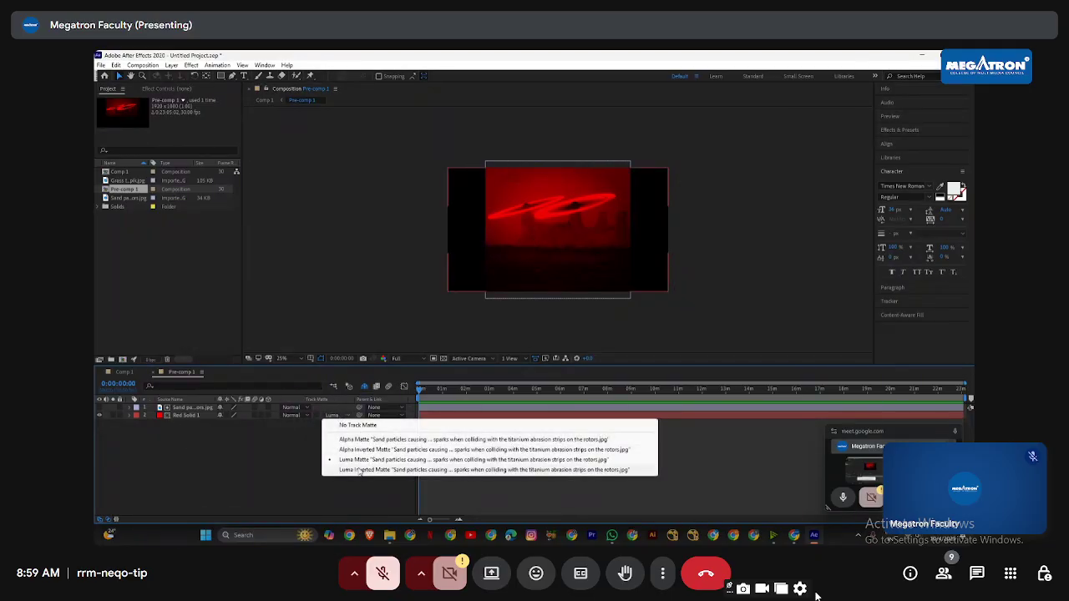
pyautogui.click(359, 470)
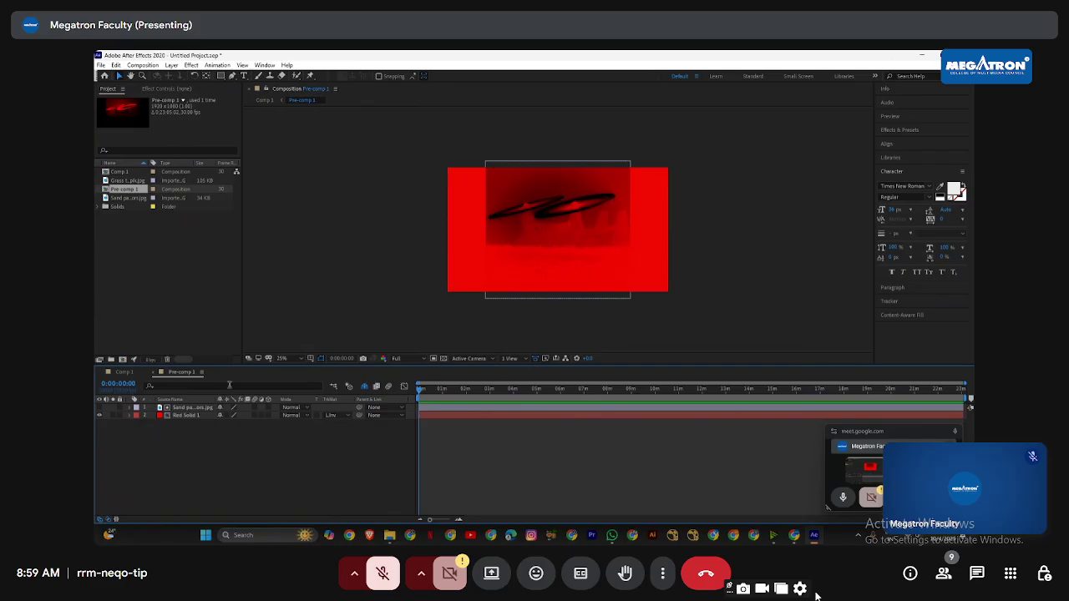
pyautogui.click(127, 373)
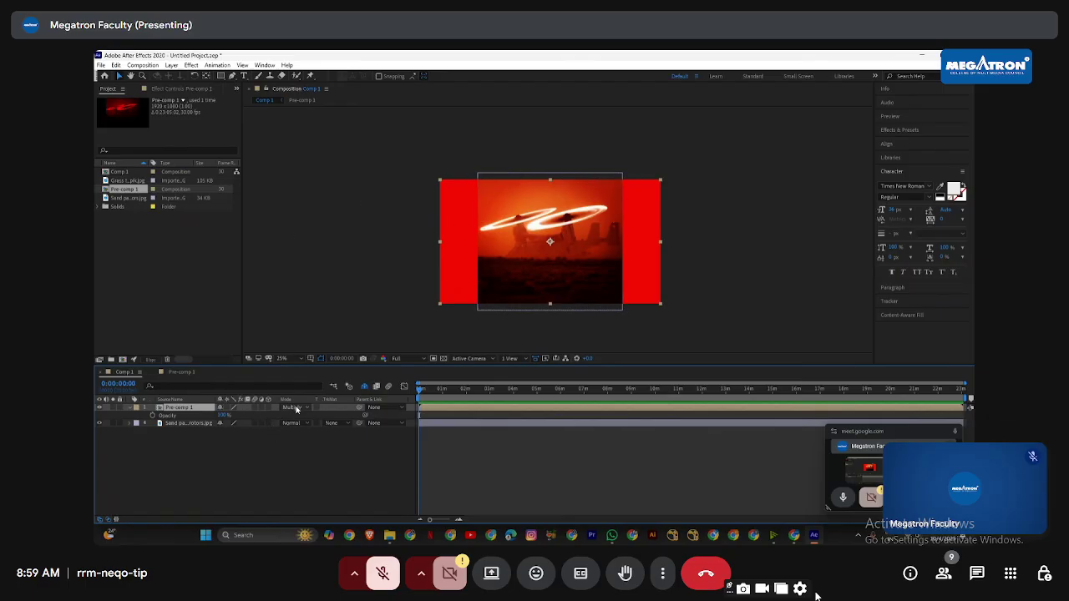
# Step: Try the Lighten, Darken and Hard Light blending modes on the pre-comp layer, and set it to Vivid Light
pyautogui.click(297, 409)
pyautogui.click(335, 225)
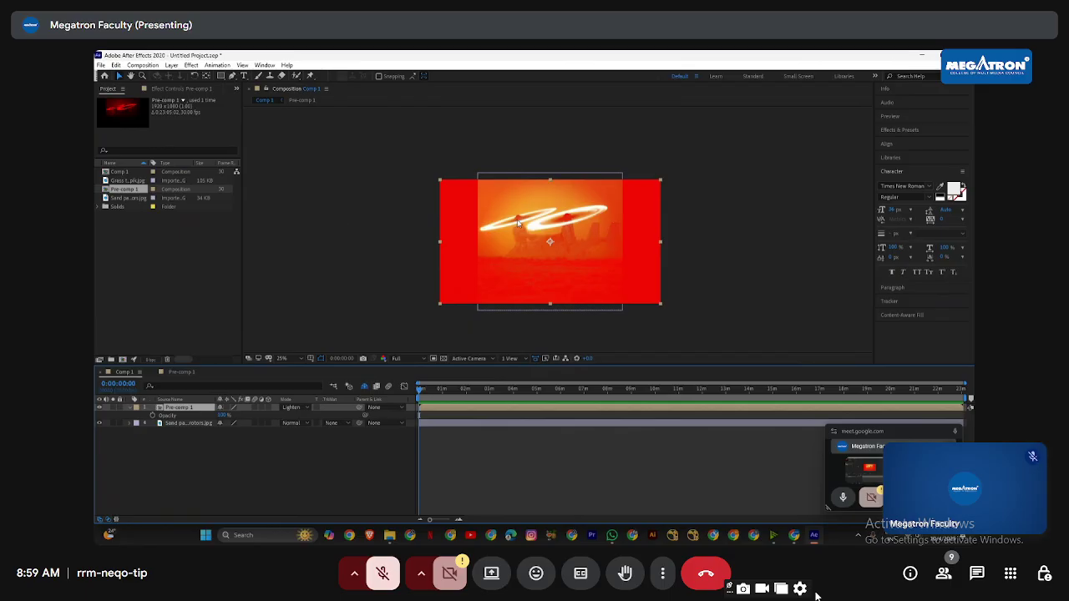
pyautogui.click(301, 408)
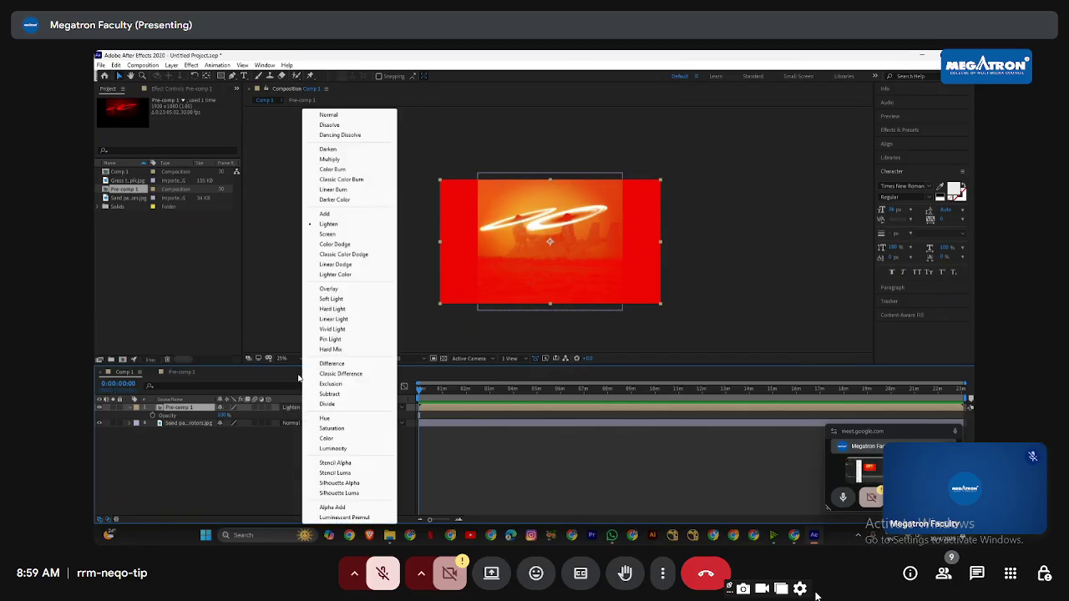
pyautogui.click(336, 149)
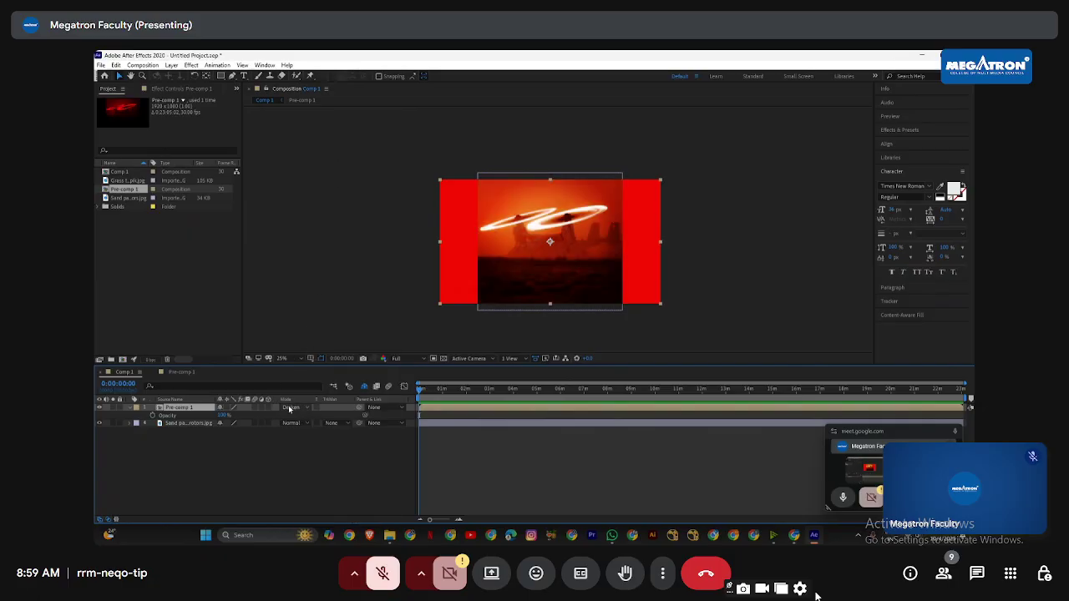
pyautogui.click(290, 408)
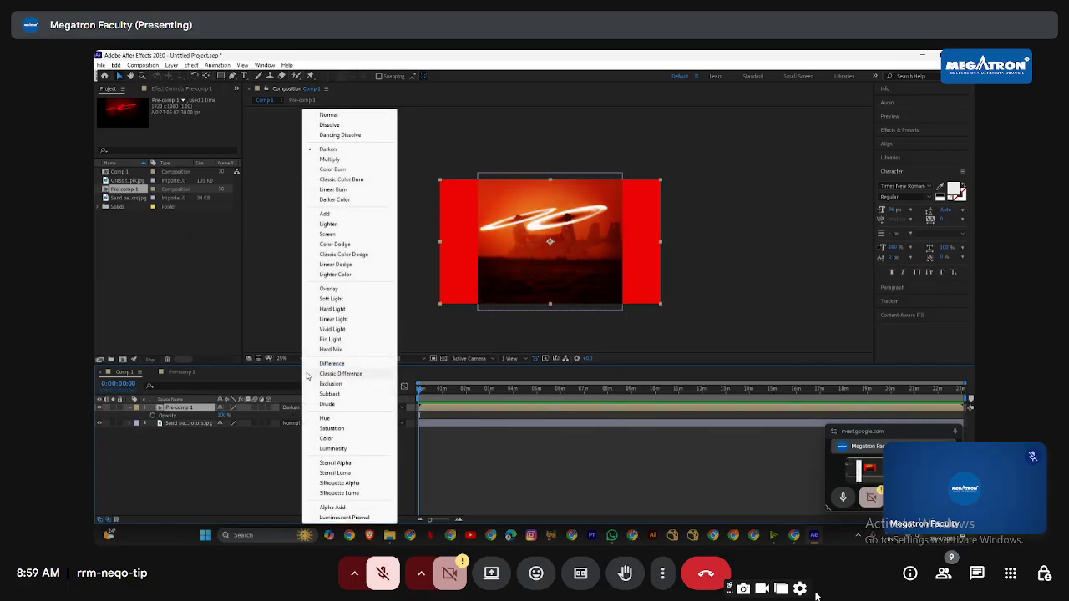
pyautogui.click(332, 309)
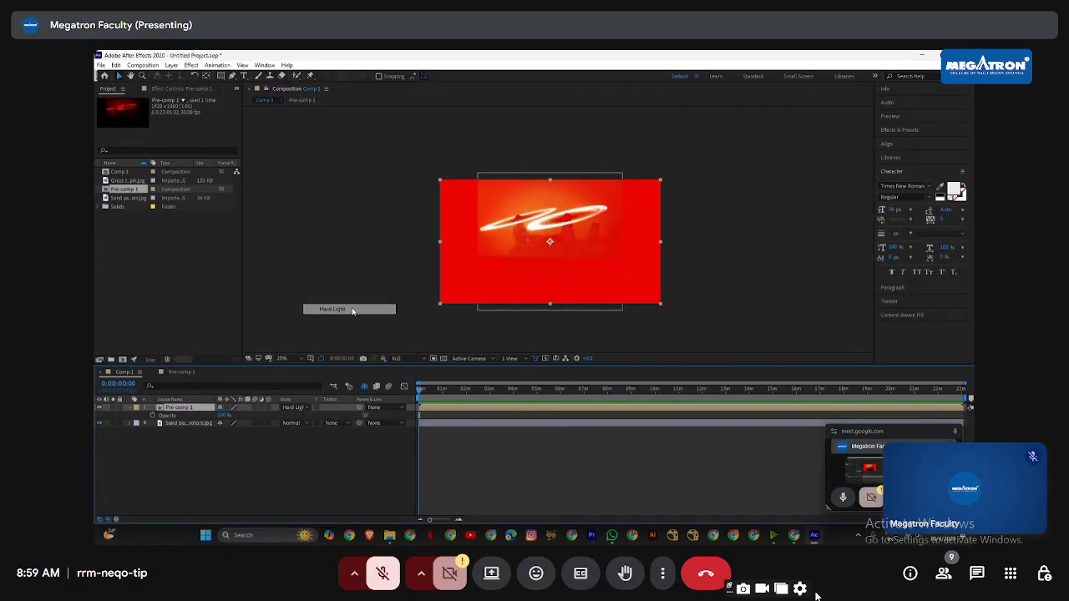
pyautogui.click(297, 408)
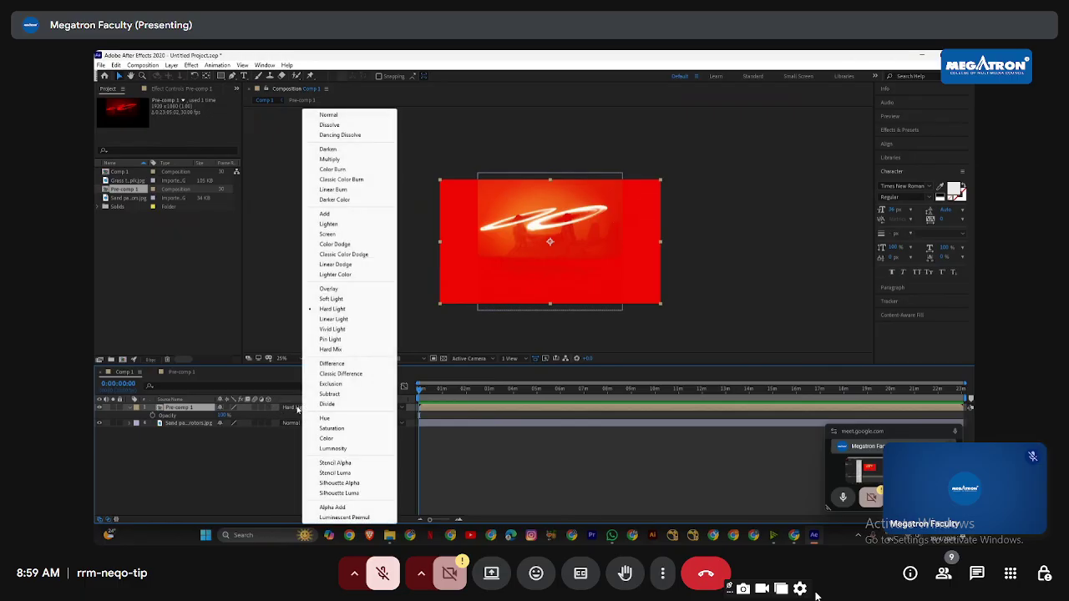
pyautogui.click(344, 331)
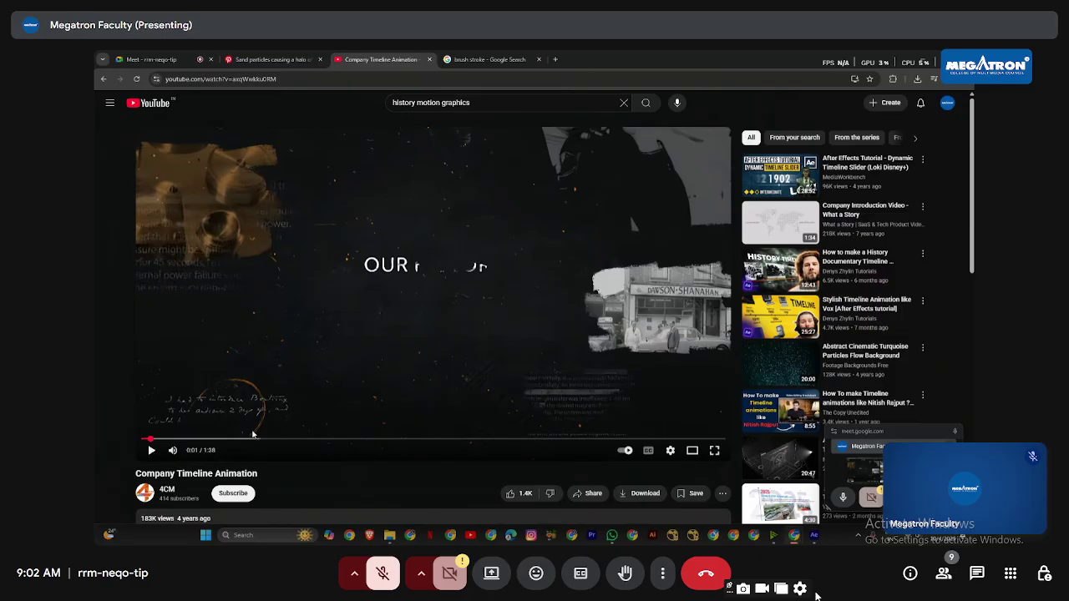
# Step: Switch to YouTube in the browser and play the Company Timeline Animation video as a motion graphics reference
pyautogui.click(148, 451)
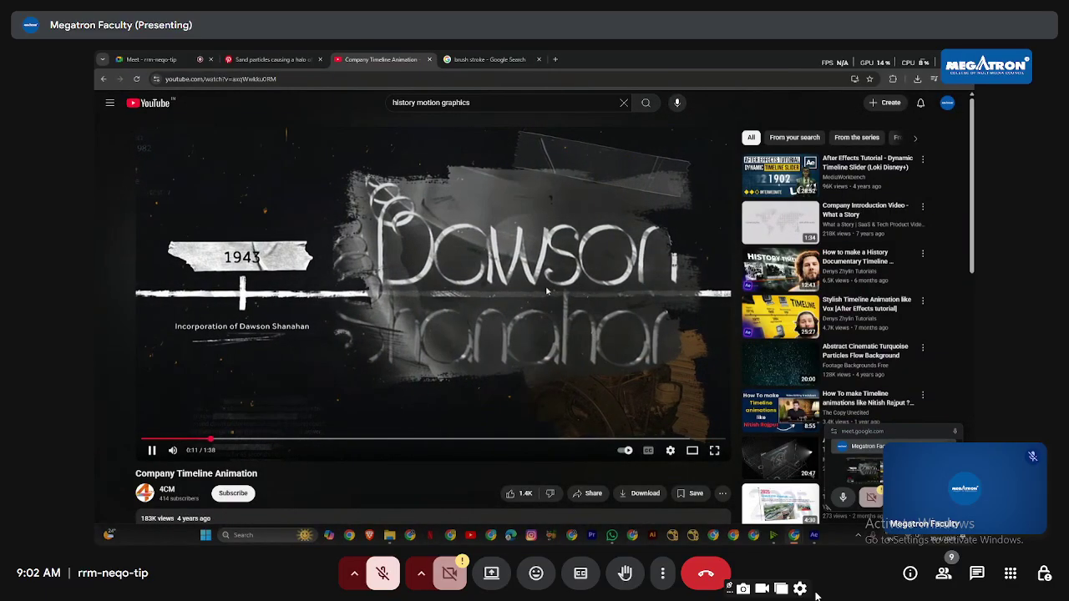
# Step: Rewind the Company Timeline Animation video to about 0:08 and replay the brush-stroke reveal in the 1943 section
pyautogui.click(154, 452)
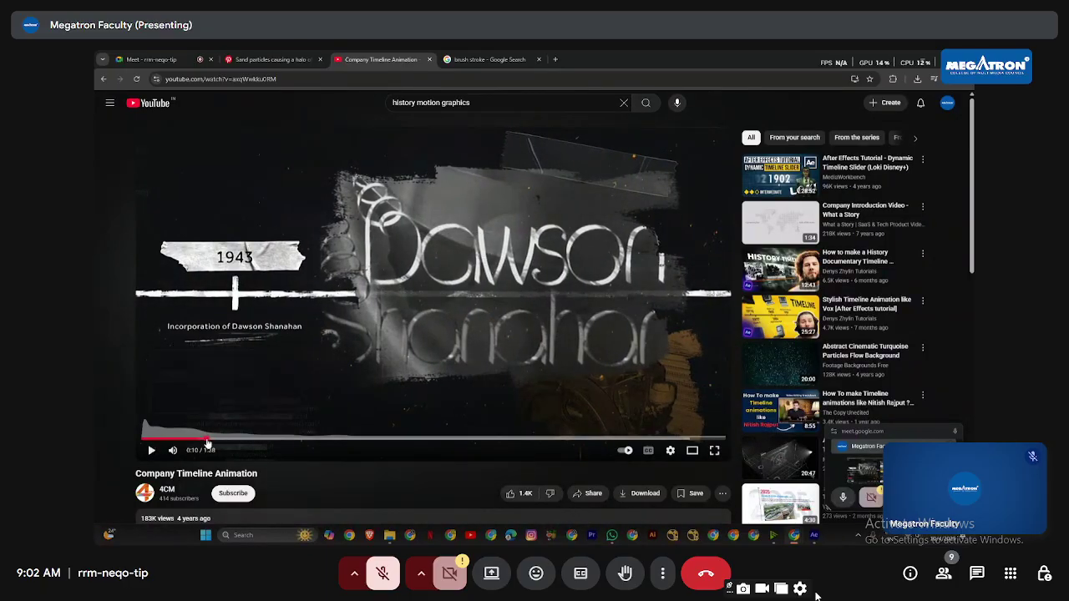
pyautogui.click(199, 438)
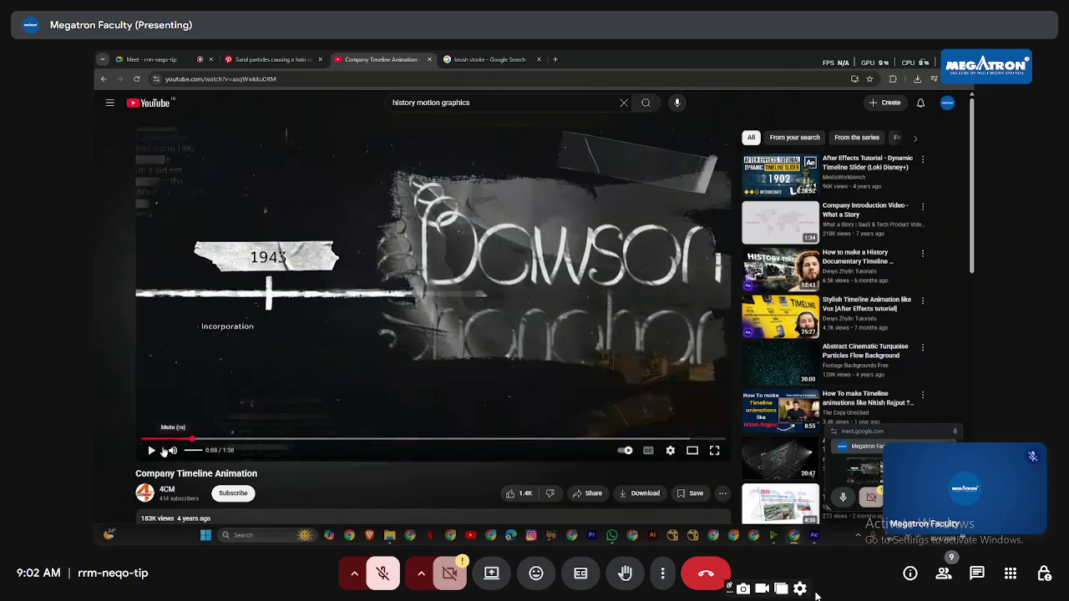
pyautogui.click(176, 439)
pyautogui.click(150, 451)
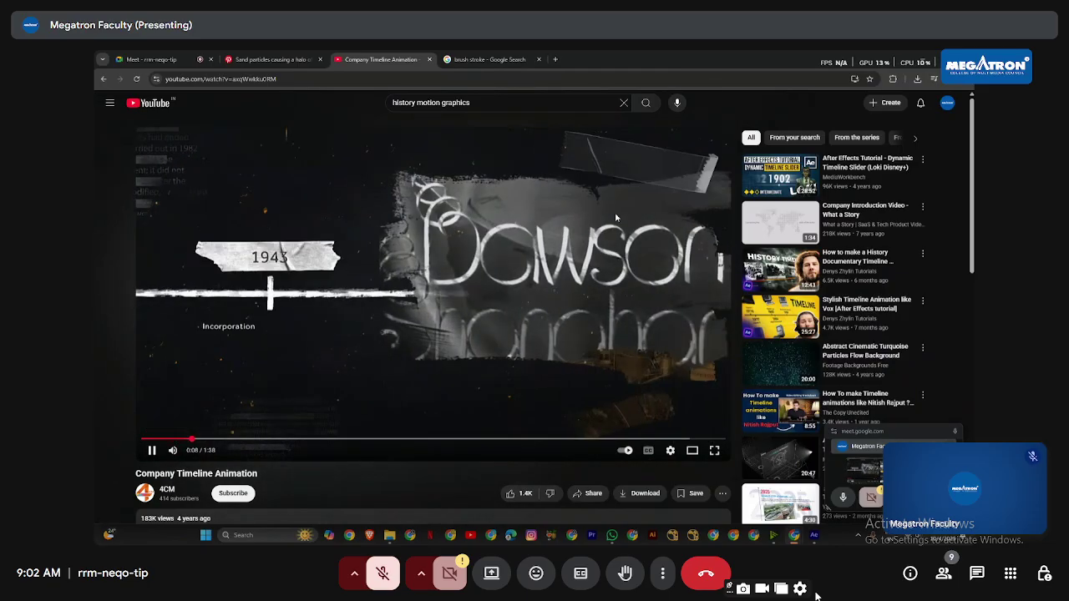
pyautogui.click(151, 451)
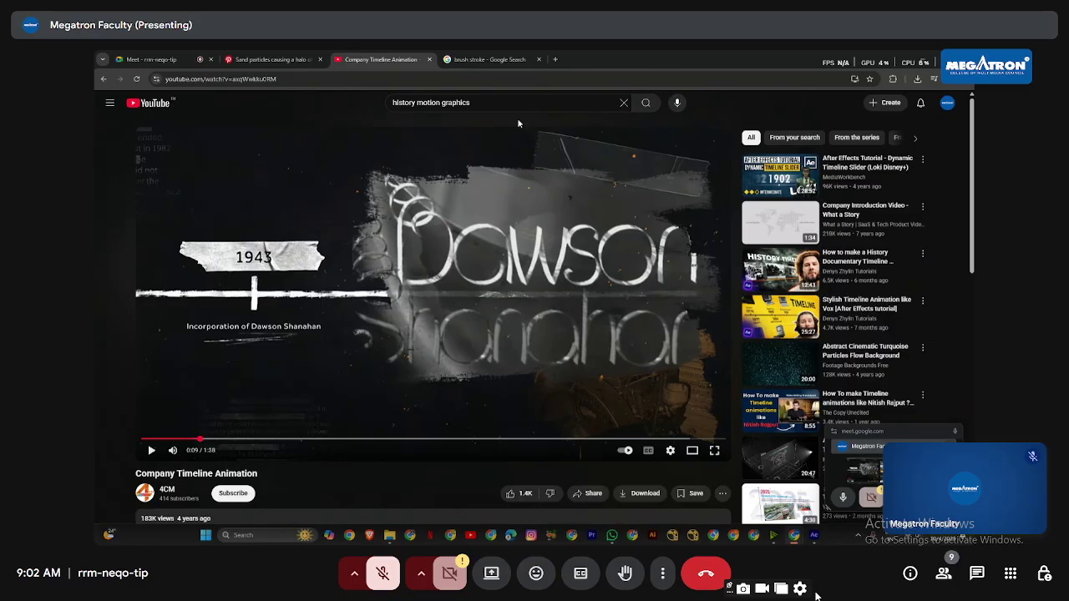
# Step: Duplicate the Company Timeline Animation browser tab and search YouTube for "brush strock" in the copy
pyautogui.click(490, 59)
pyautogui.click(380, 59)
pyautogui.rightClick(408, 64)
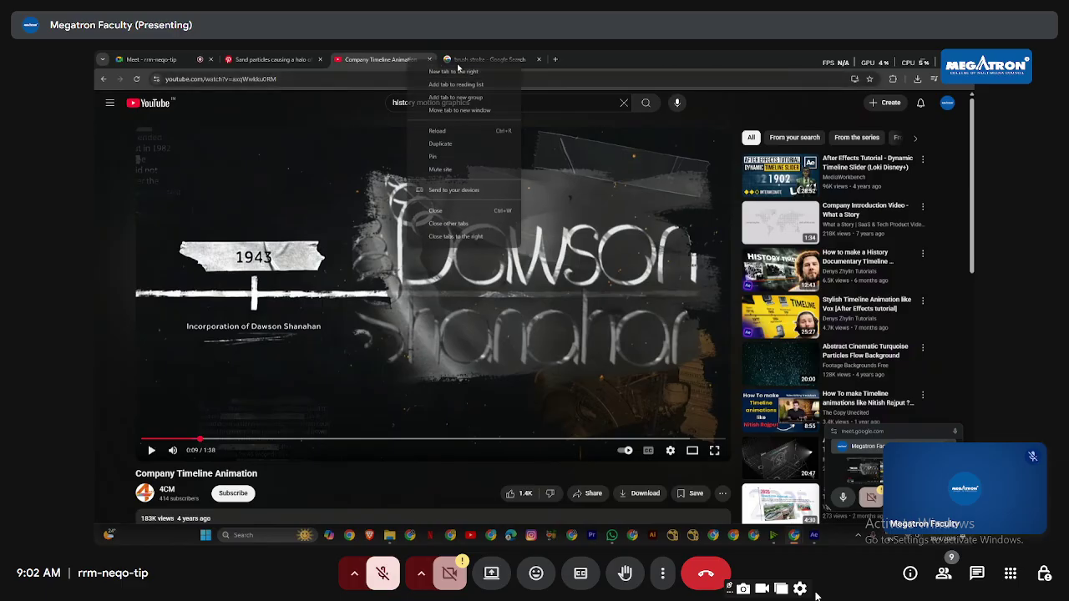
pyautogui.click(454, 144)
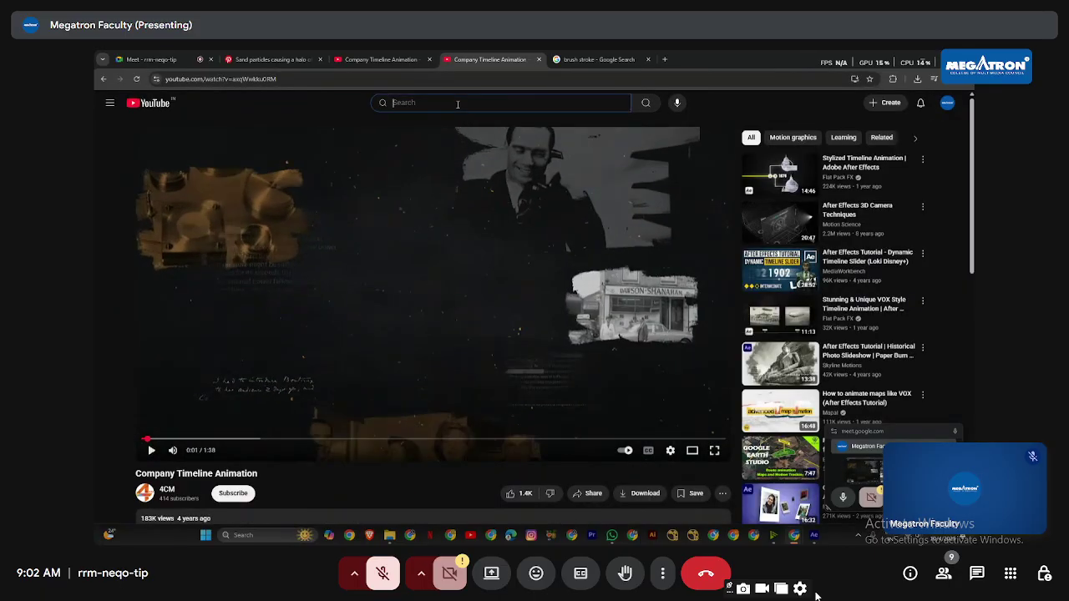
pyautogui.write('br')
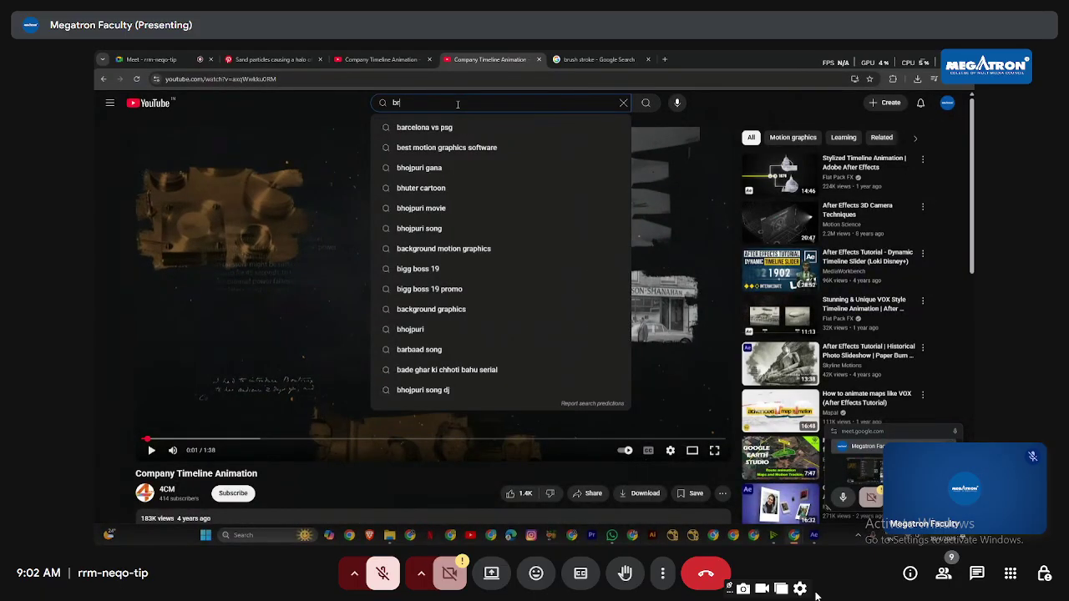
pyautogui.write('ush strock')
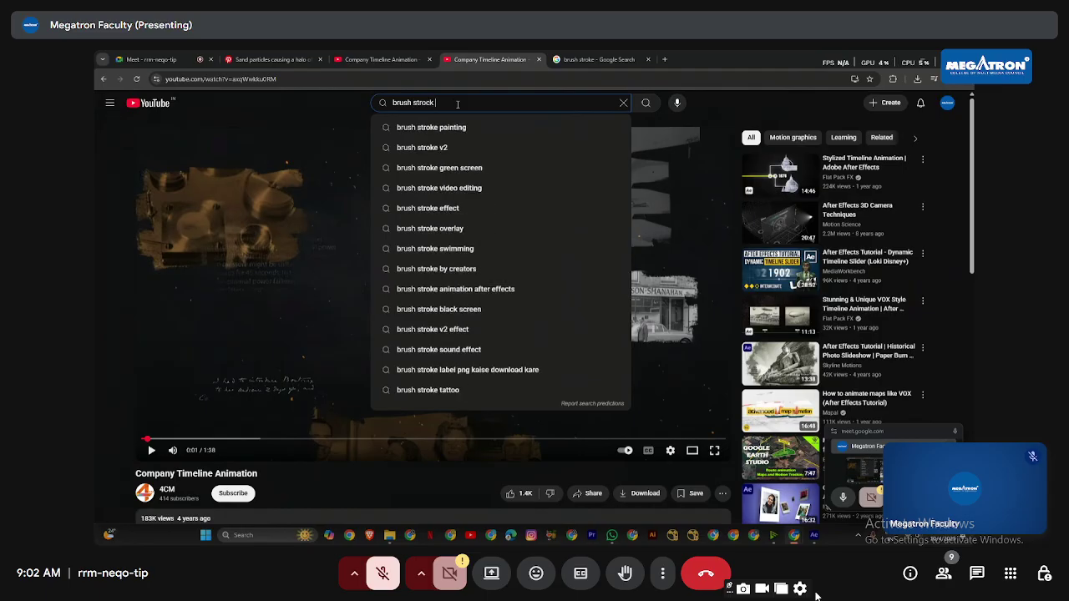
pyautogui.press('Return')
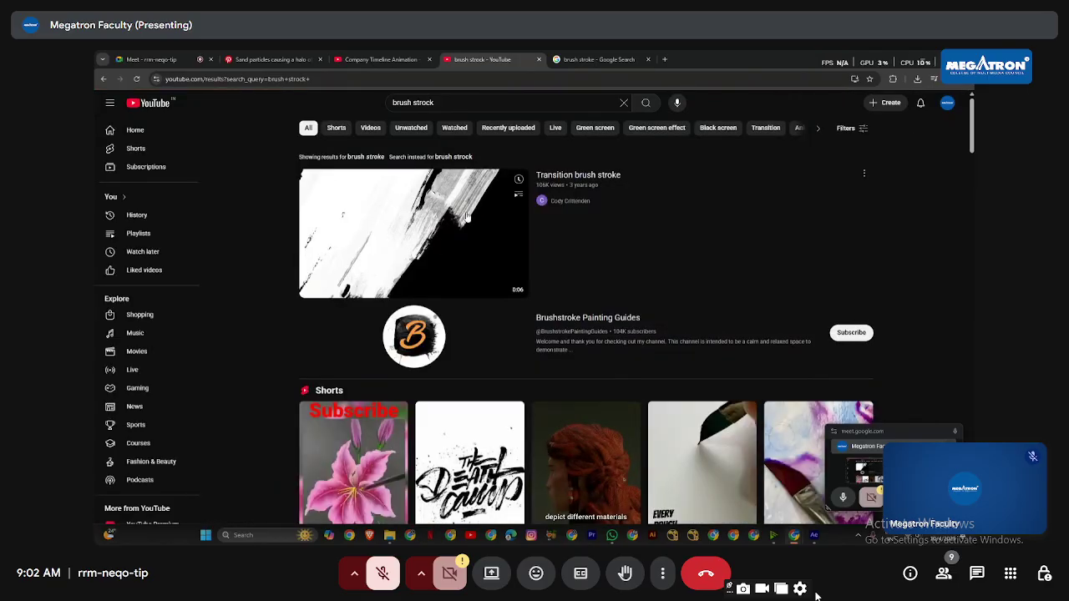
# Step: Browse the search results, open the video "Brush Stroke Animation Using After Effects" and pause it
pyautogui.scroll(-10, 431, 230)
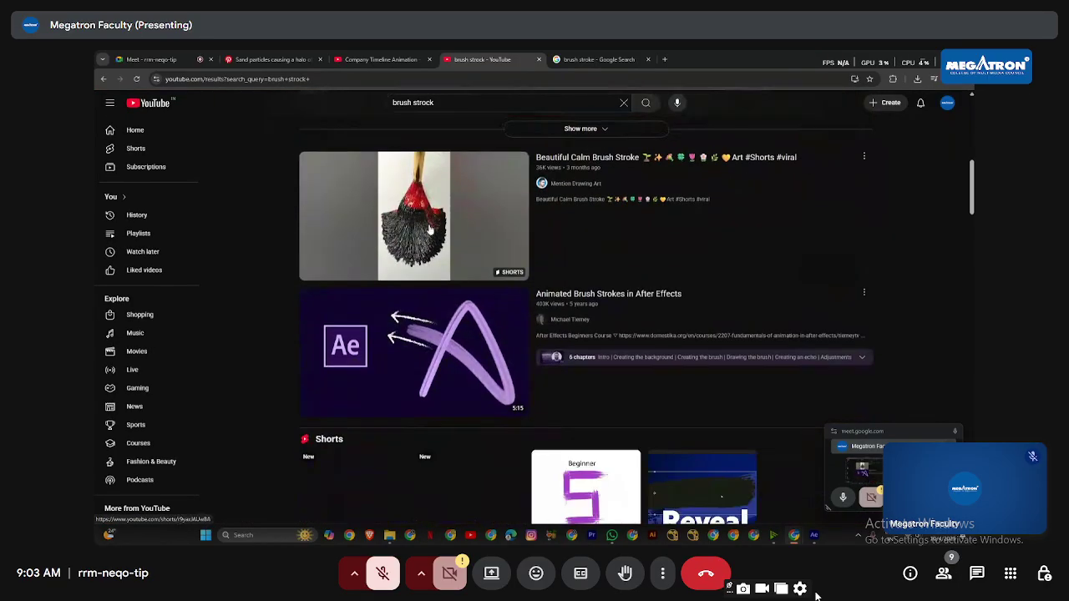
pyautogui.scroll(-4, 431, 230)
pyautogui.scroll(2, 442, 150)
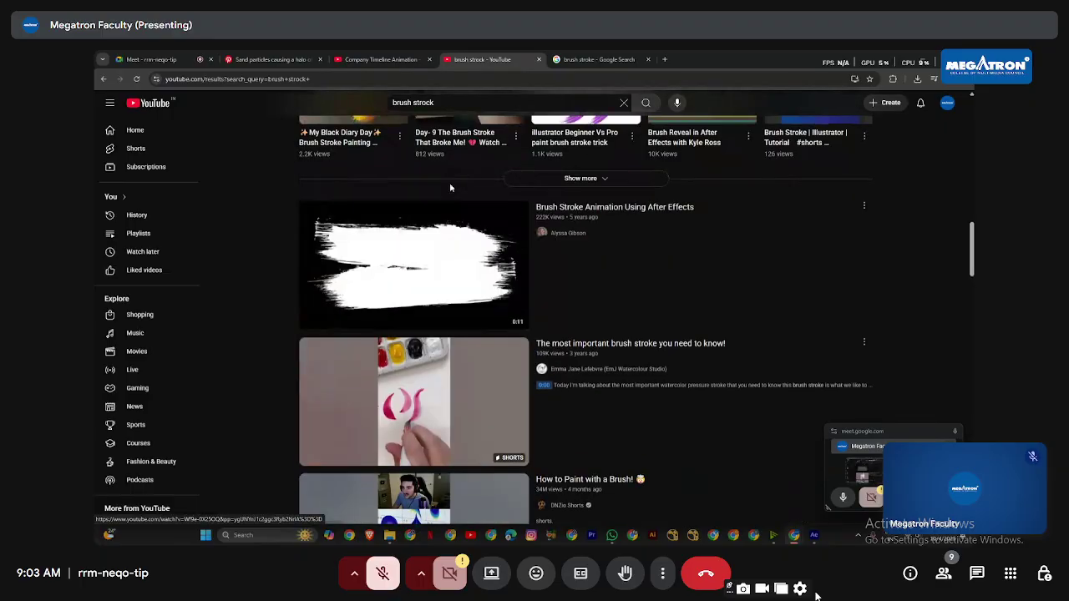
pyautogui.scroll(-6, 439, 255)
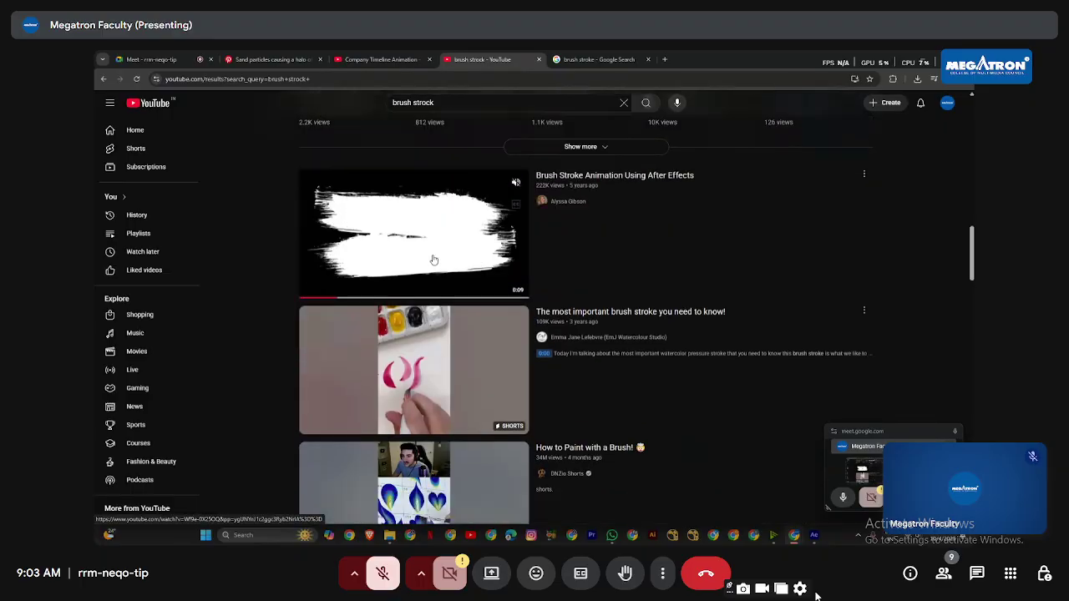
pyautogui.scroll(-6, 433, 258)
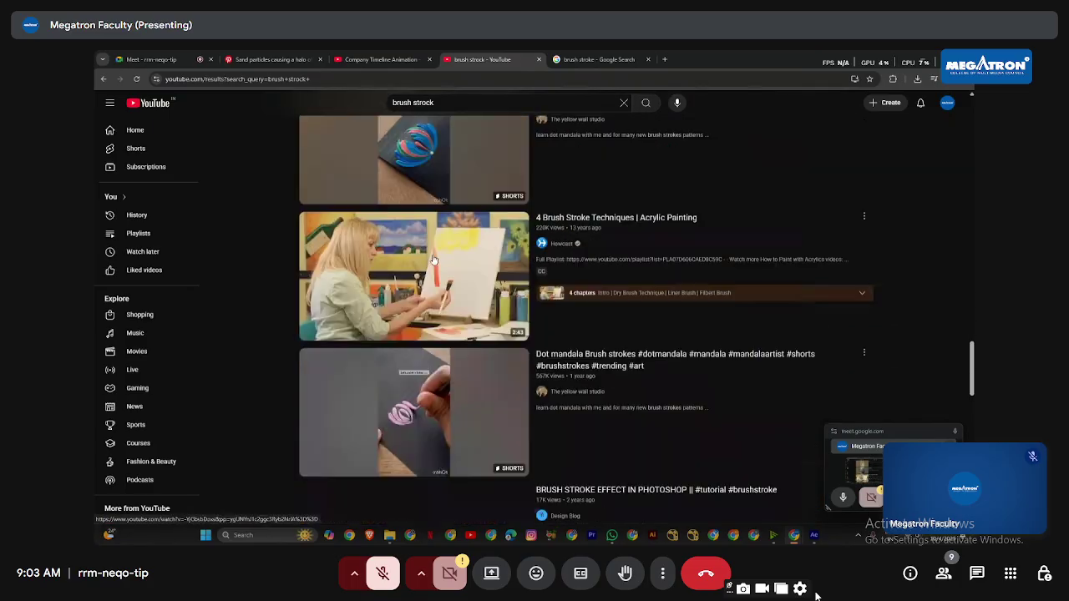
pyautogui.scroll(4, 433, 258)
pyautogui.scroll(6, 432, 259)
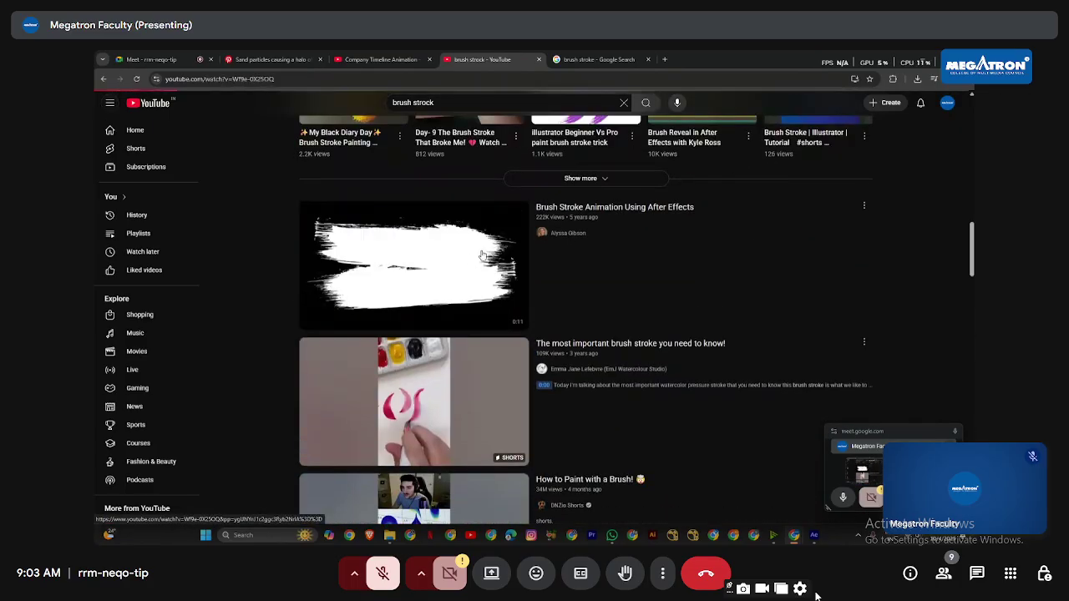
pyautogui.click(434, 251)
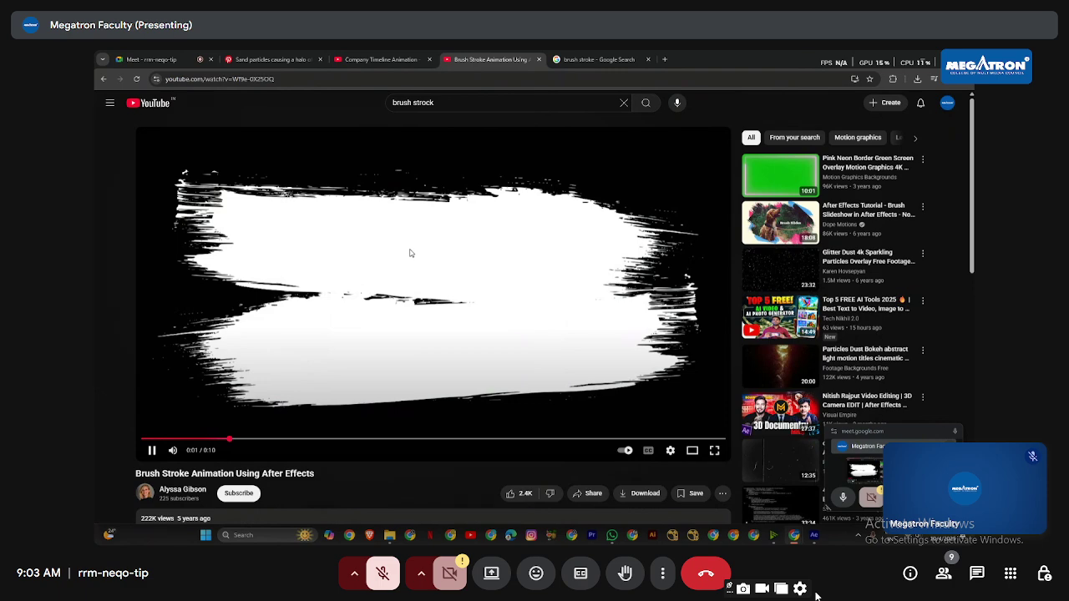
pyautogui.click(410, 253)
# Step: Copy the brush stroke video's share link, and find and open the YT1D video downloader site in a new tab
pyautogui.click(591, 493)
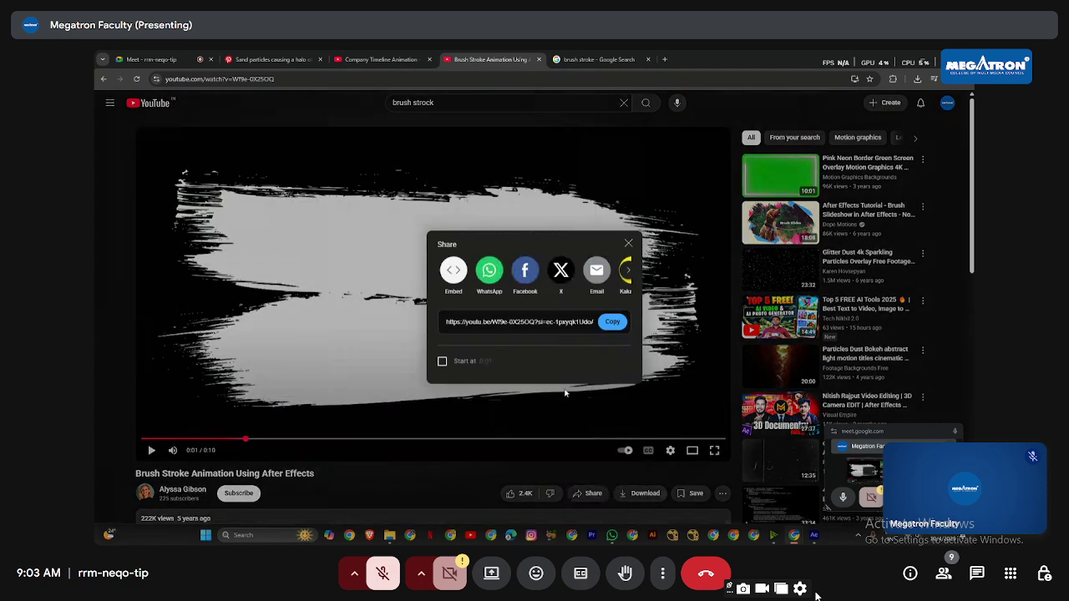
pyautogui.click(612, 323)
pyautogui.hotkey('ctrl', 't')
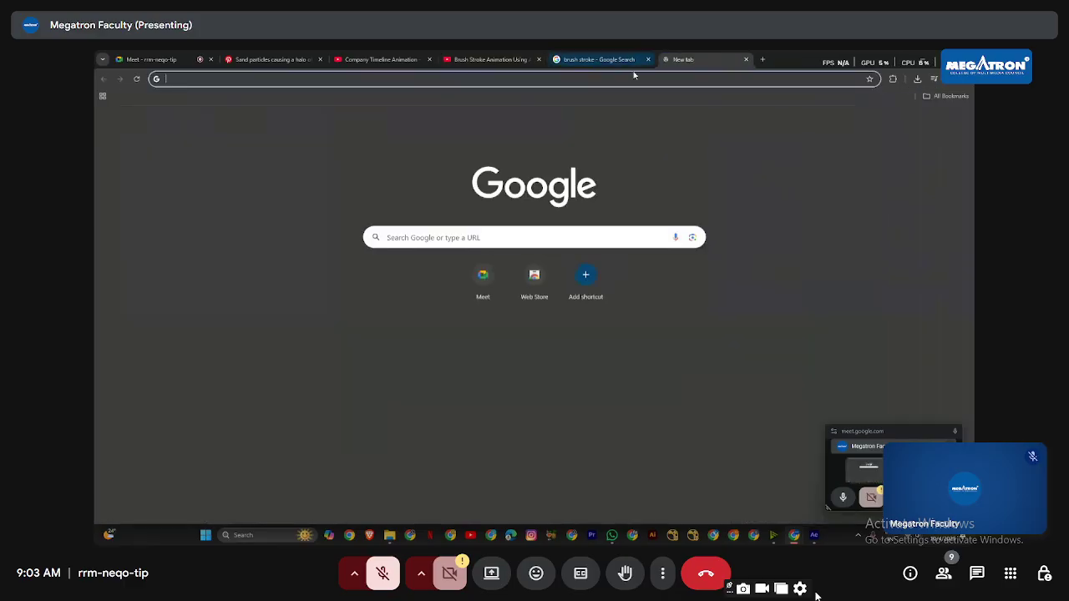
pyautogui.click(630, 78)
pyautogui.write('yt')
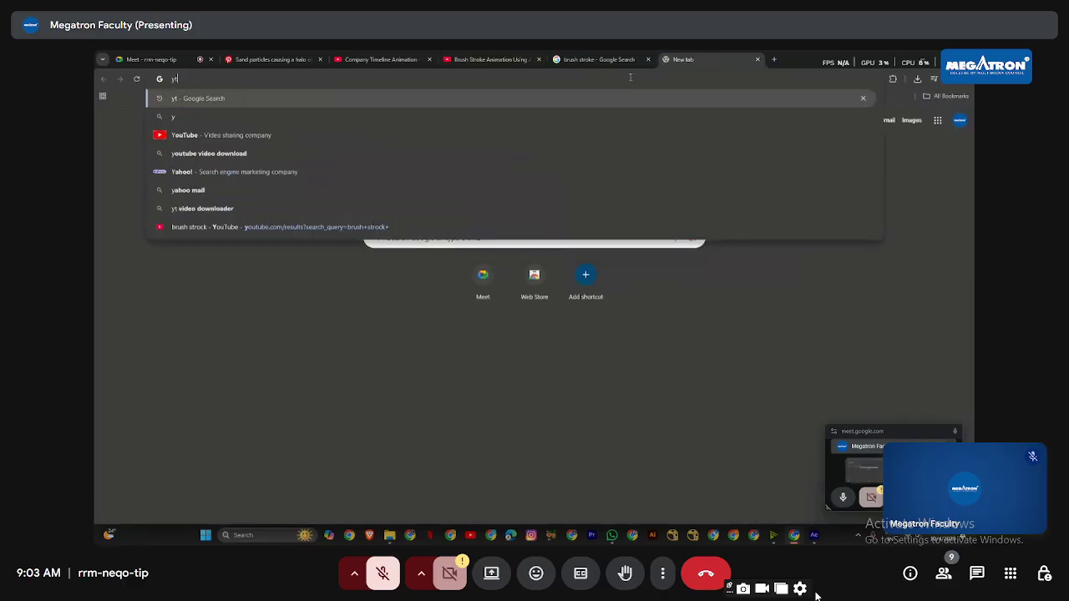
pyautogui.write('1d')
pyautogui.press('Return')
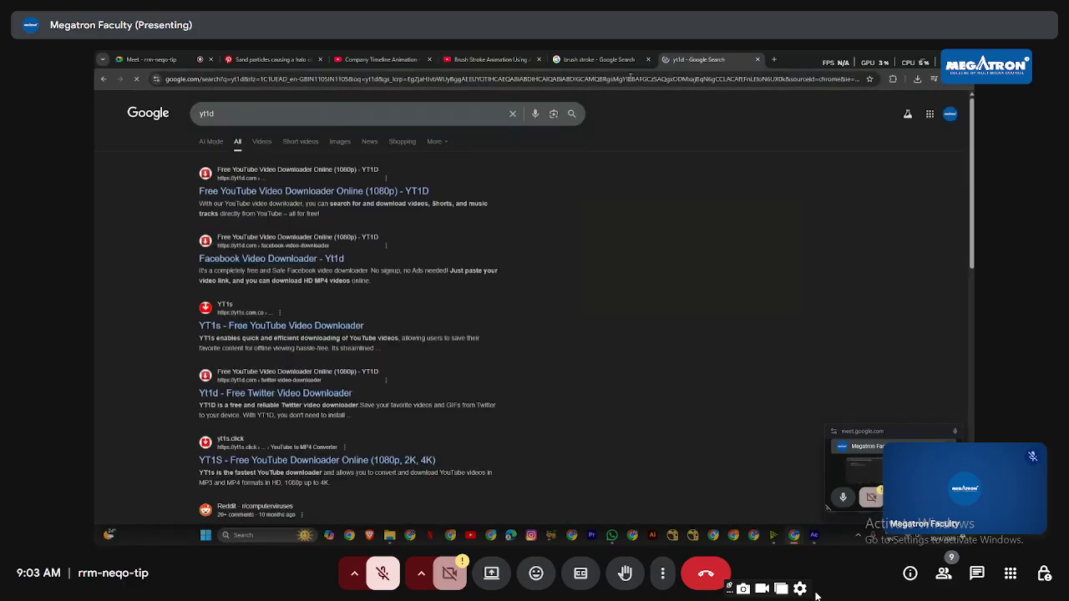
pyautogui.click(346, 192)
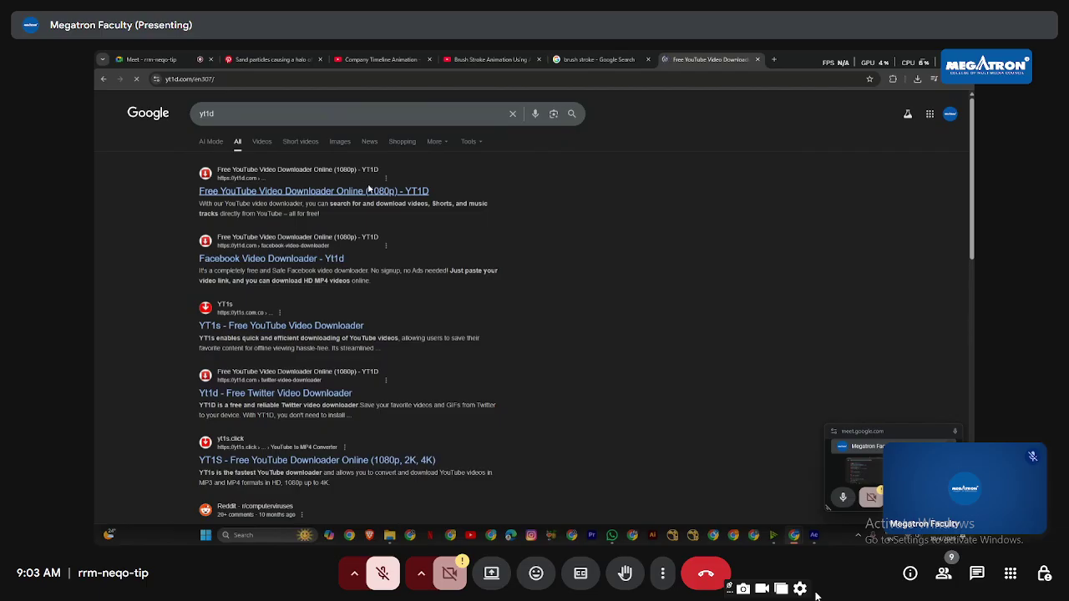
# Step: Look up the copied video link in the downloader and download the 1080p version with sound
pyautogui.hotkey('ctrl', 'v')
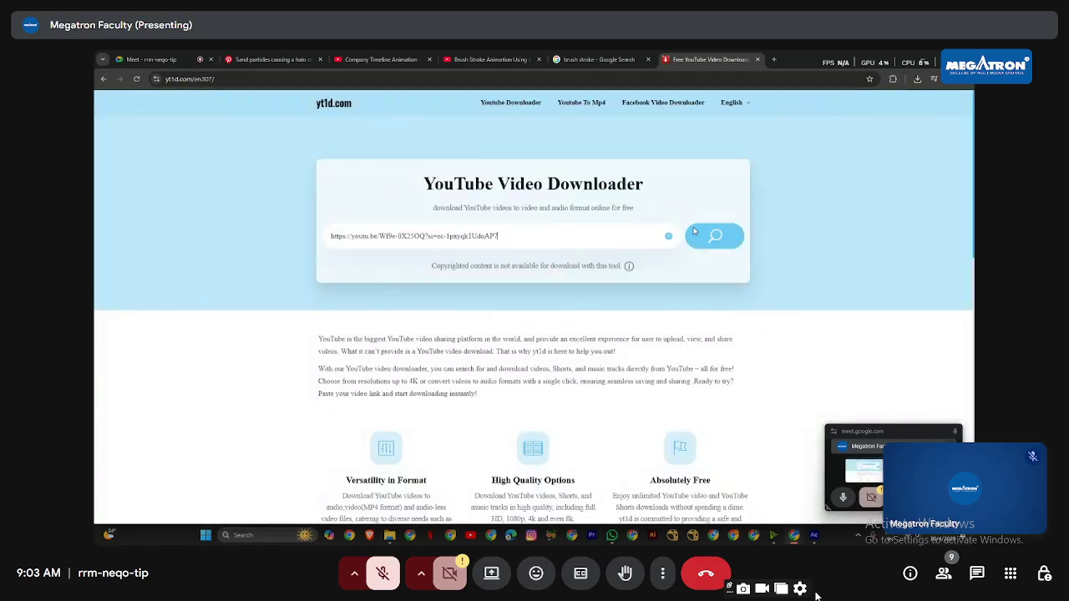
pyautogui.click(706, 235)
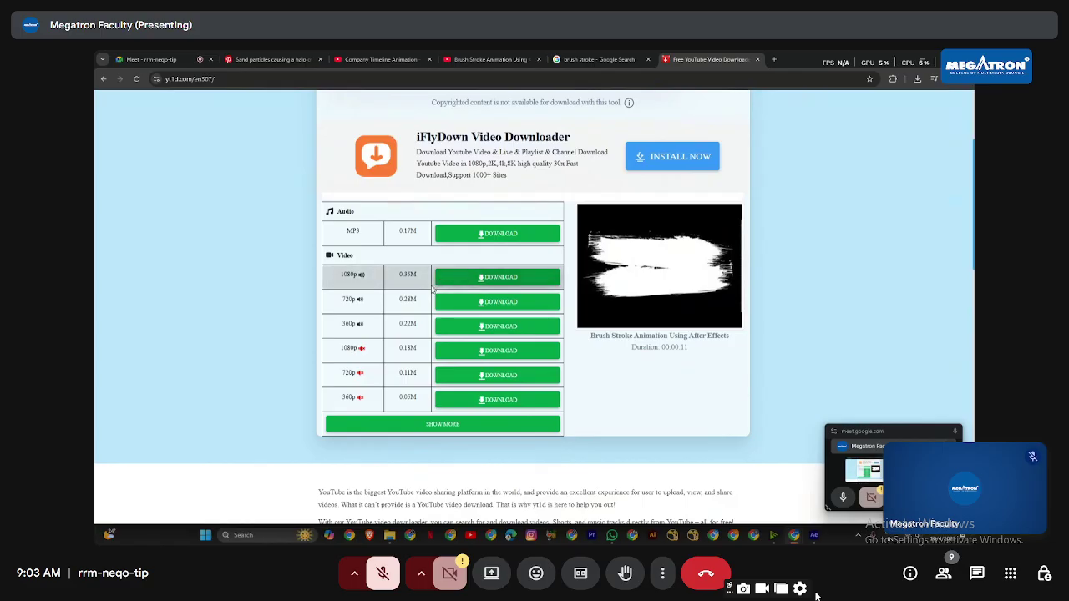
pyautogui.click(497, 277)
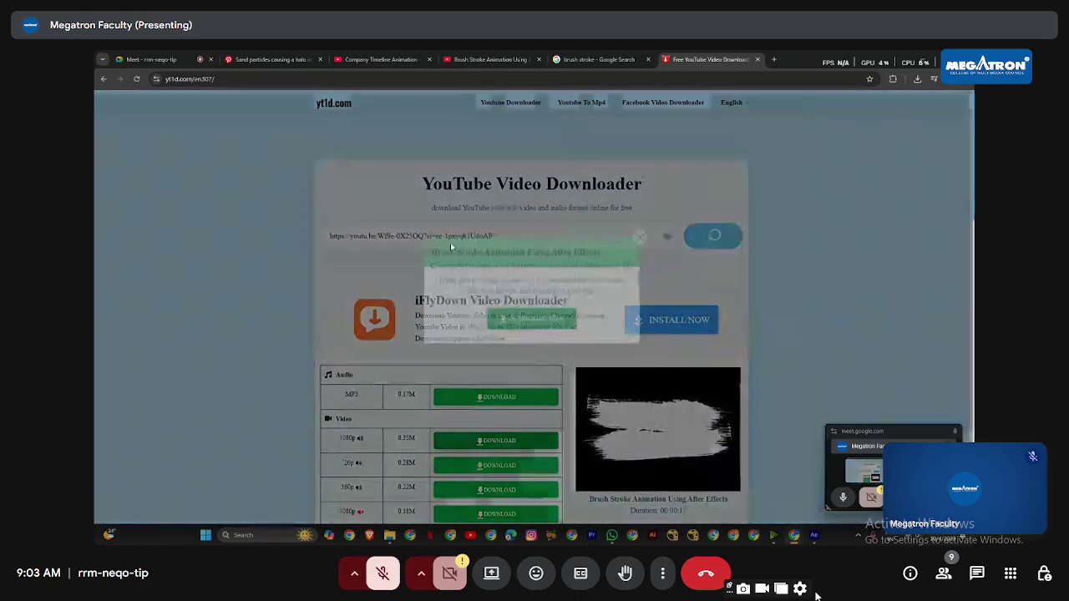
pyautogui.click(550, 336)
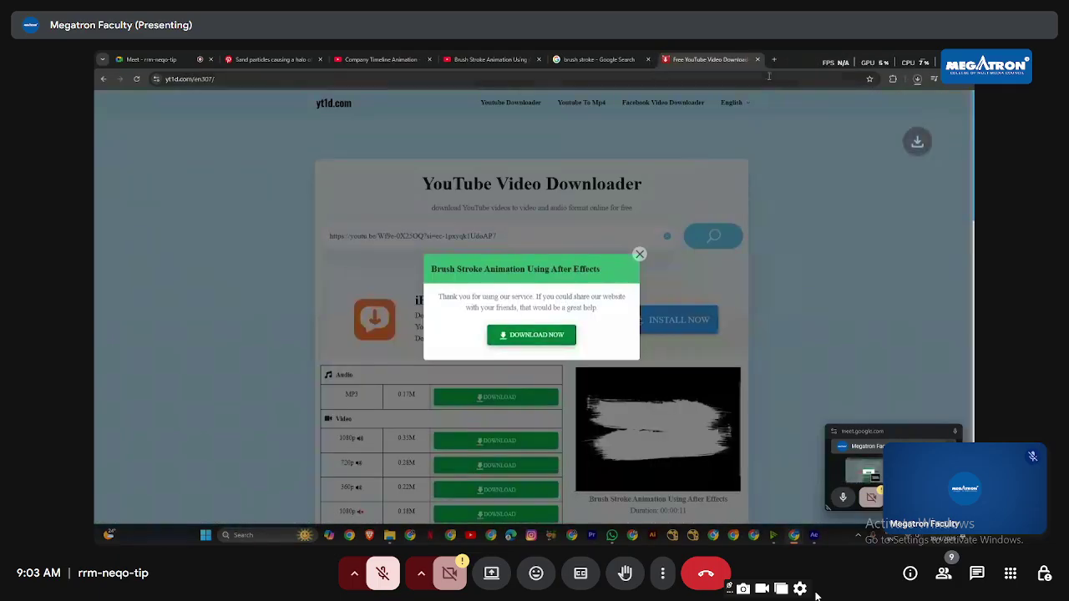
# Step: Switch to After Effects, add the downloaded brush stroke video as Comp 1's top layer, and preview it from the start
pyautogui.hotkey('alt', 'Tab')
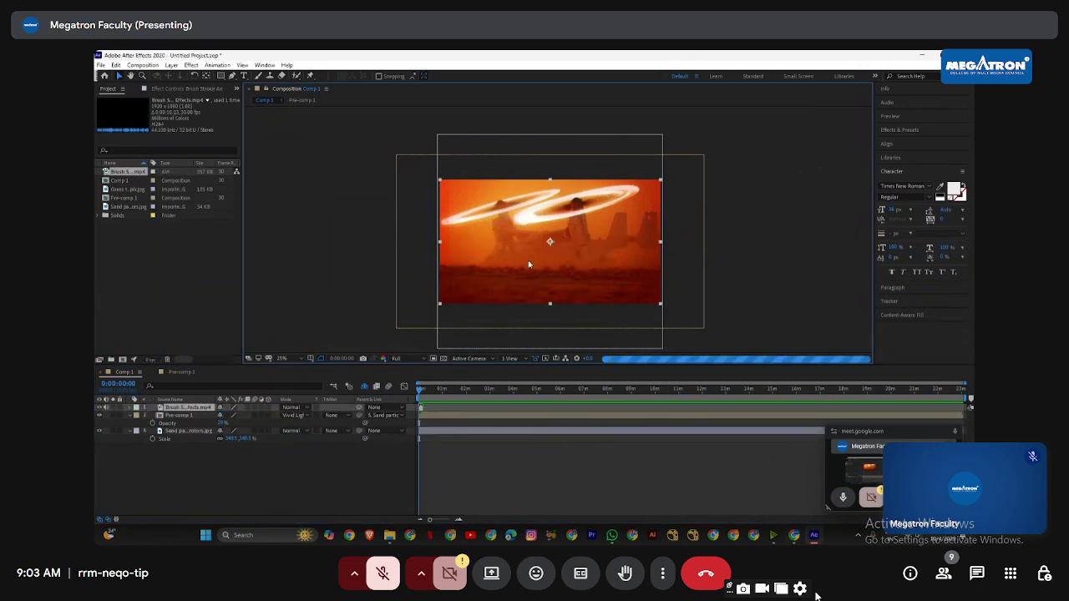
pyautogui.scroll(3, 420, 408)
pyautogui.scroll(3, 421, 408)
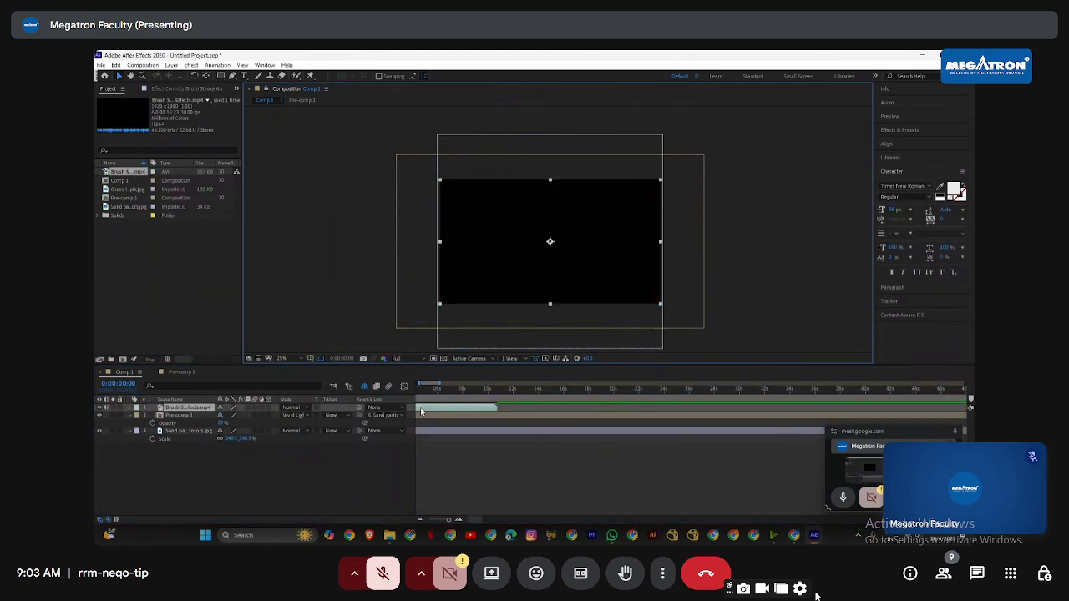
pyautogui.moveTo(425, 391); pyautogui.dragTo(417, 391)
pyautogui.press('space')
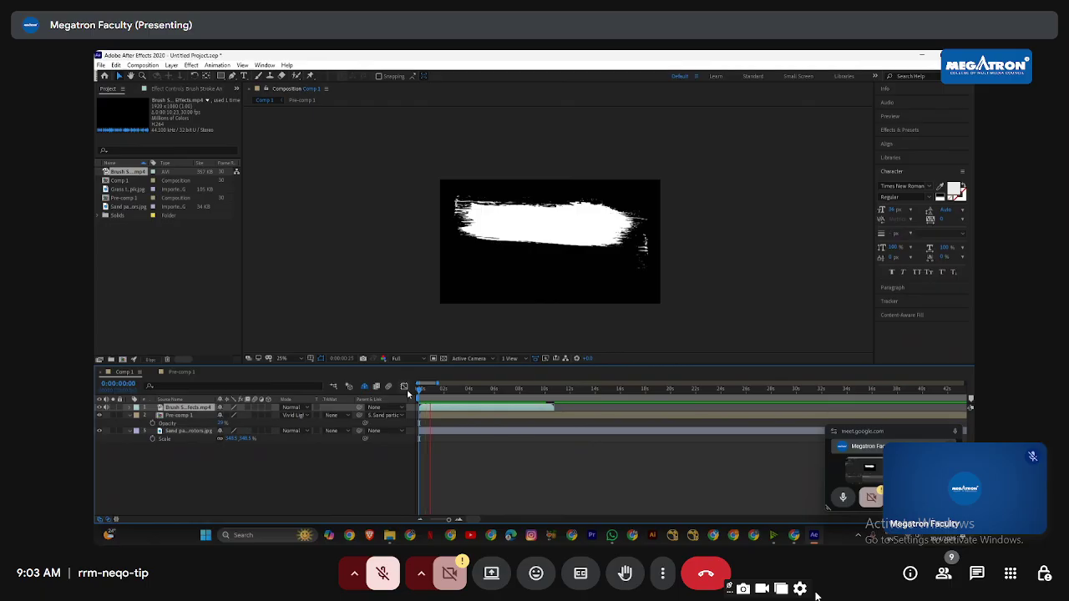
pyautogui.press('space')
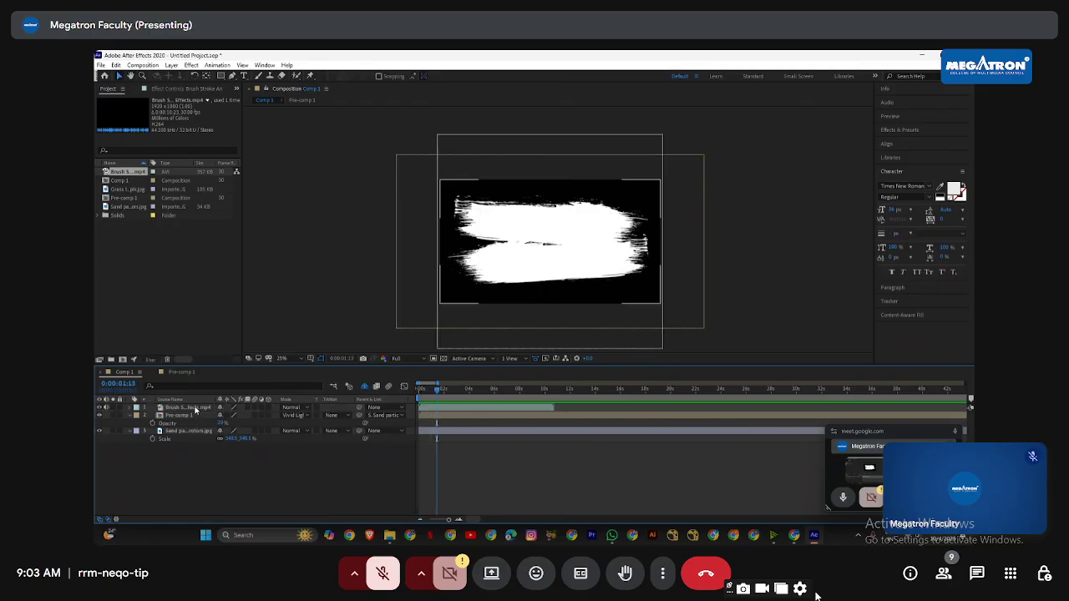
# Step: Hide the brush stroke video layer in Comp 1
pyautogui.click(196, 414)
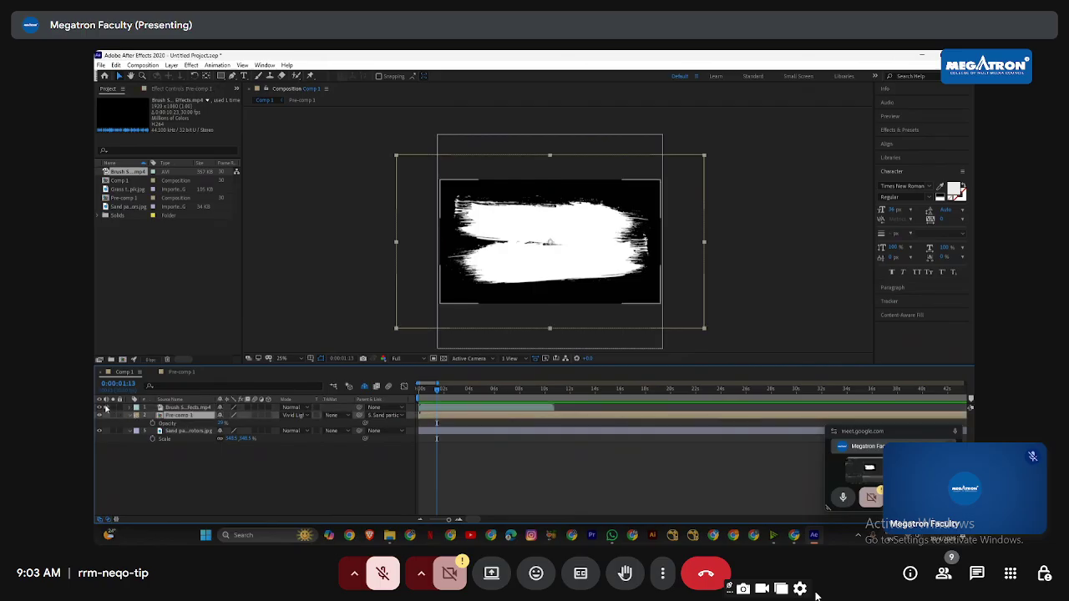
pyautogui.click(101, 410)
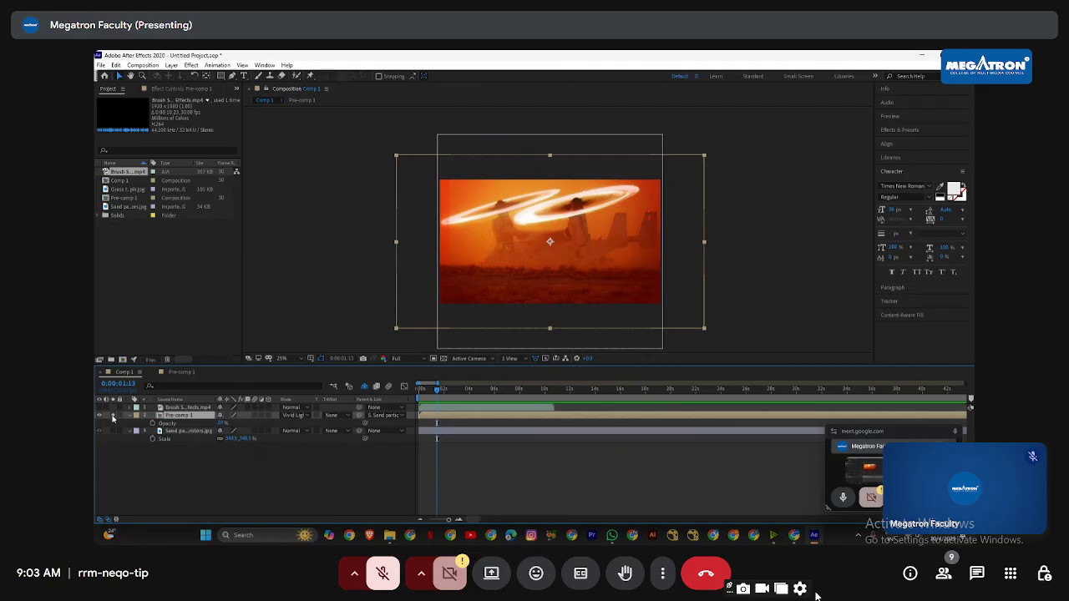
pyautogui.click(113, 417)
pyautogui.click(113, 417)
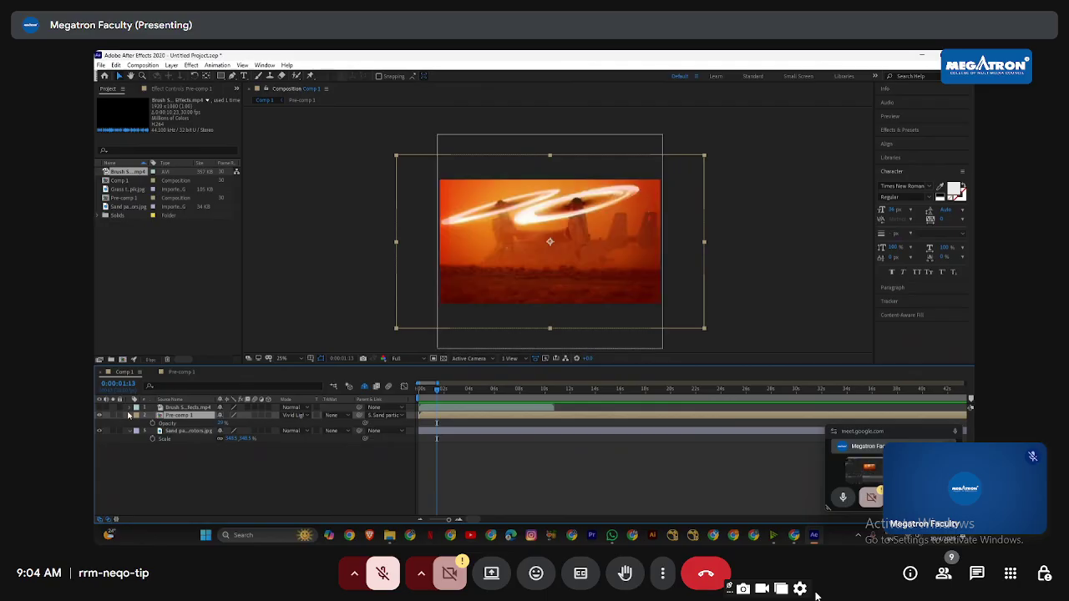
# Step: Pre-compose the Pre-comp 1 and sand particles layers together, moving all attributes into the new composition
pyautogui.click(169, 431)
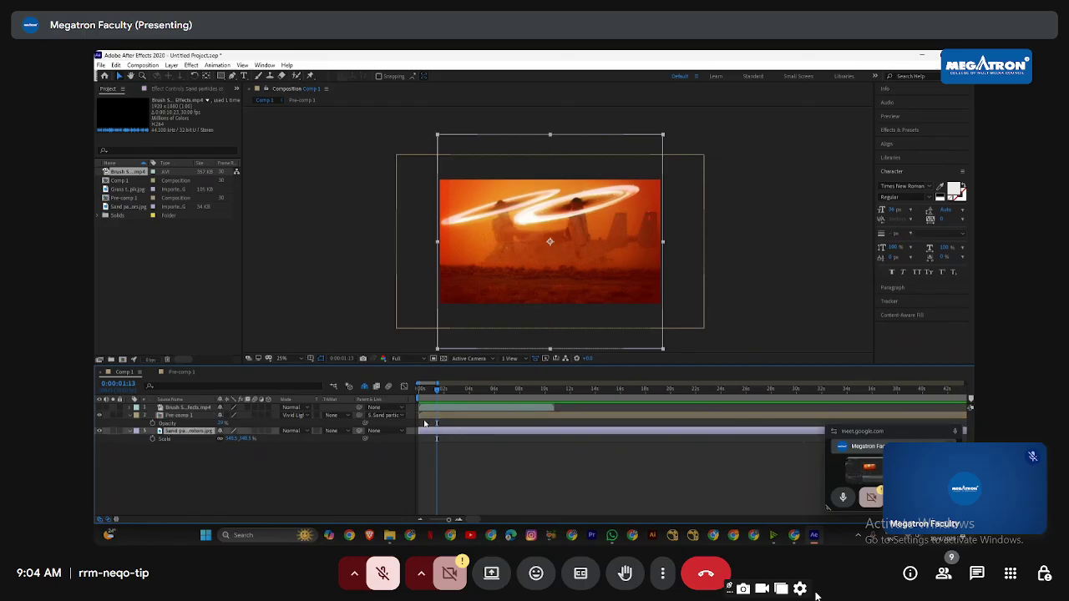
pyautogui.click(449, 416)
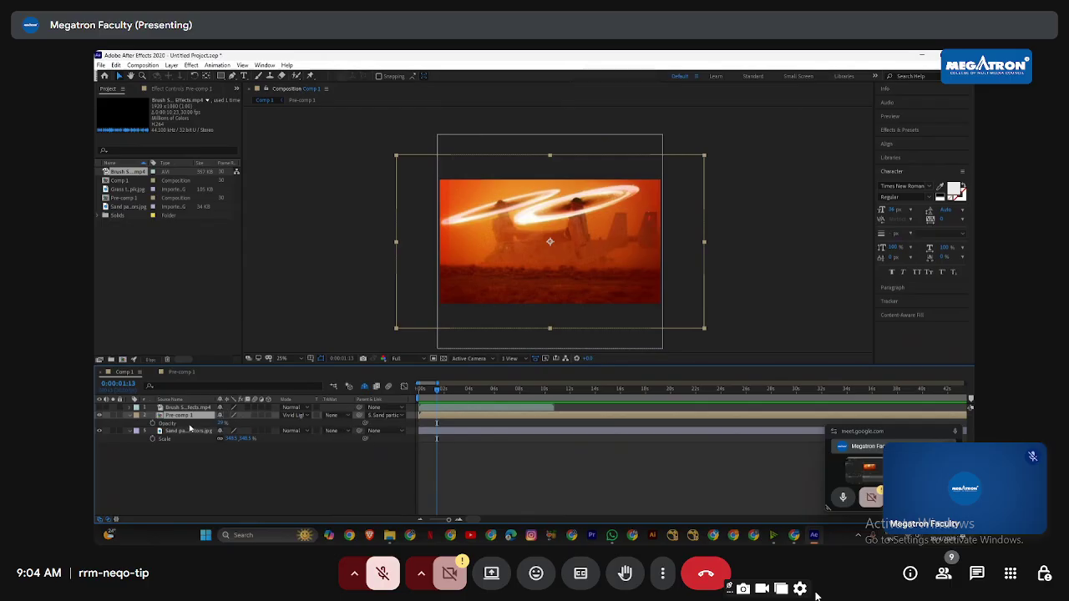
pyautogui.click(184, 431)
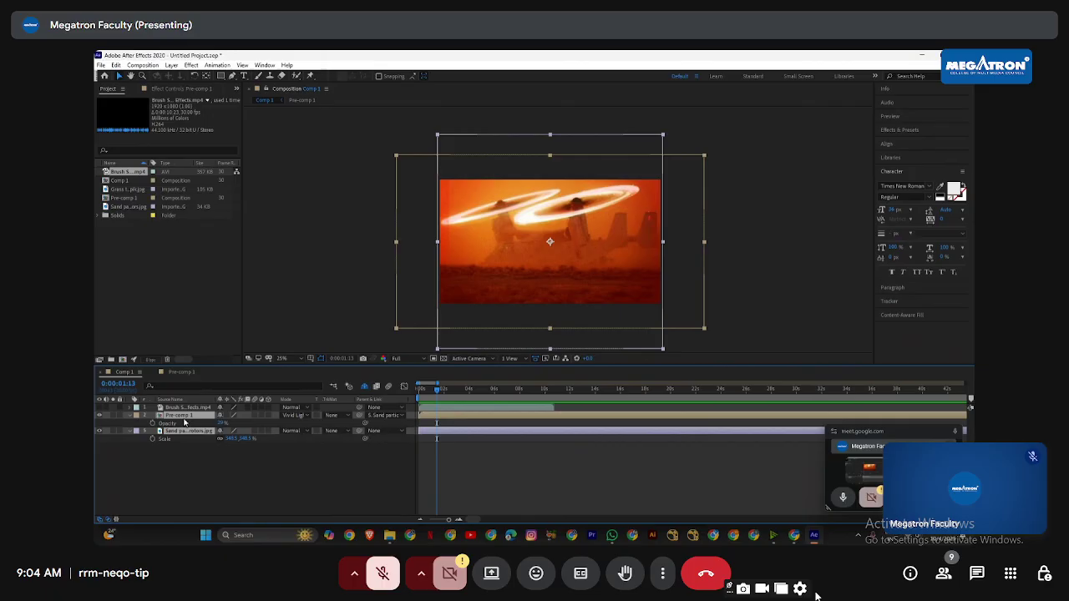
pyautogui.click(189, 416)
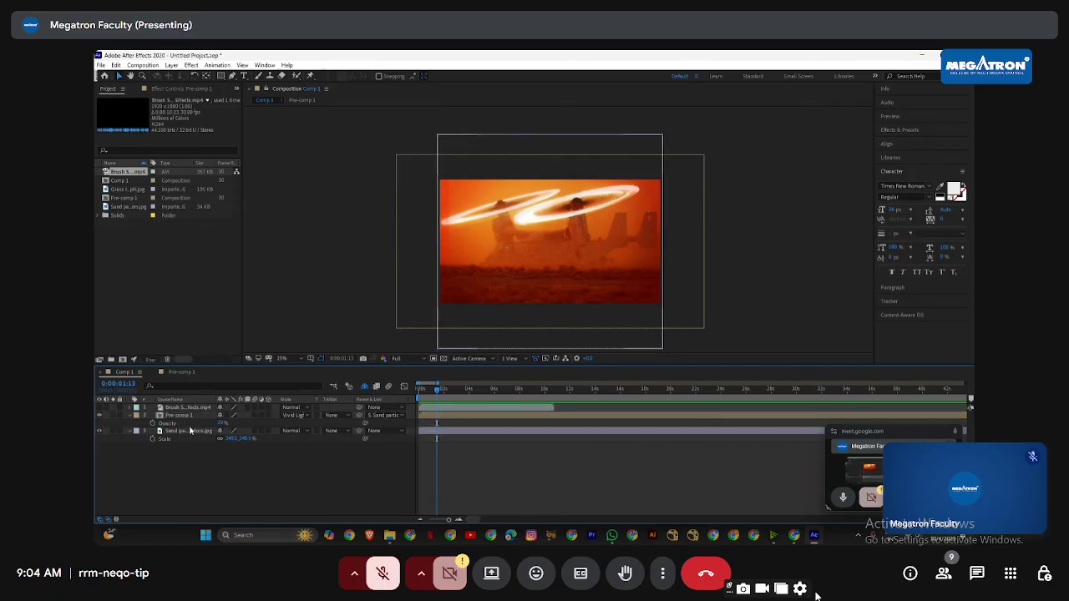
pyautogui.click(190, 431)
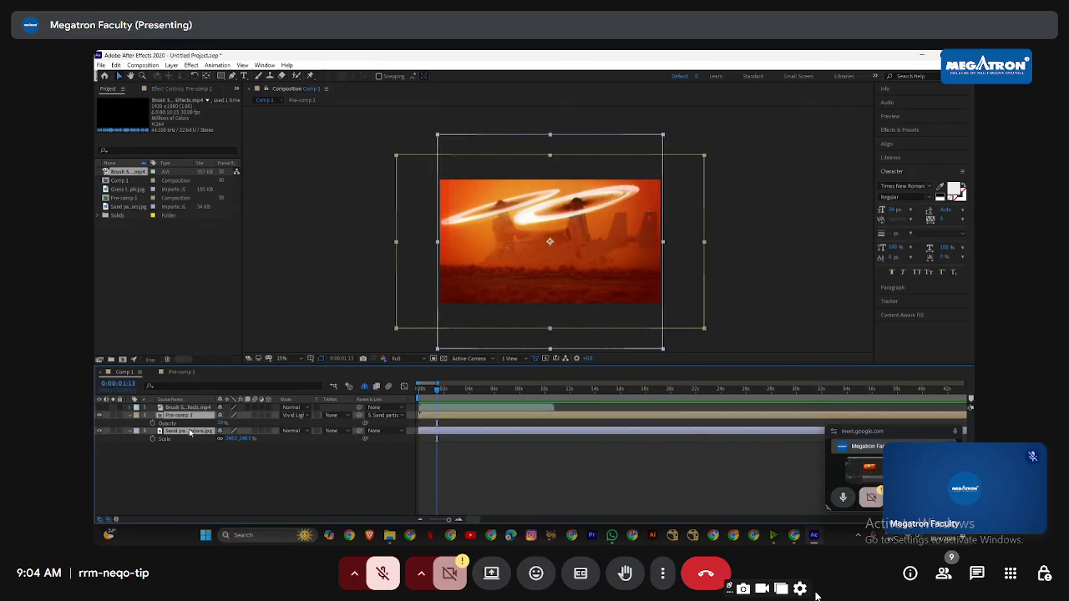
pyautogui.hotkey('ctrl', 'shift', 'c')
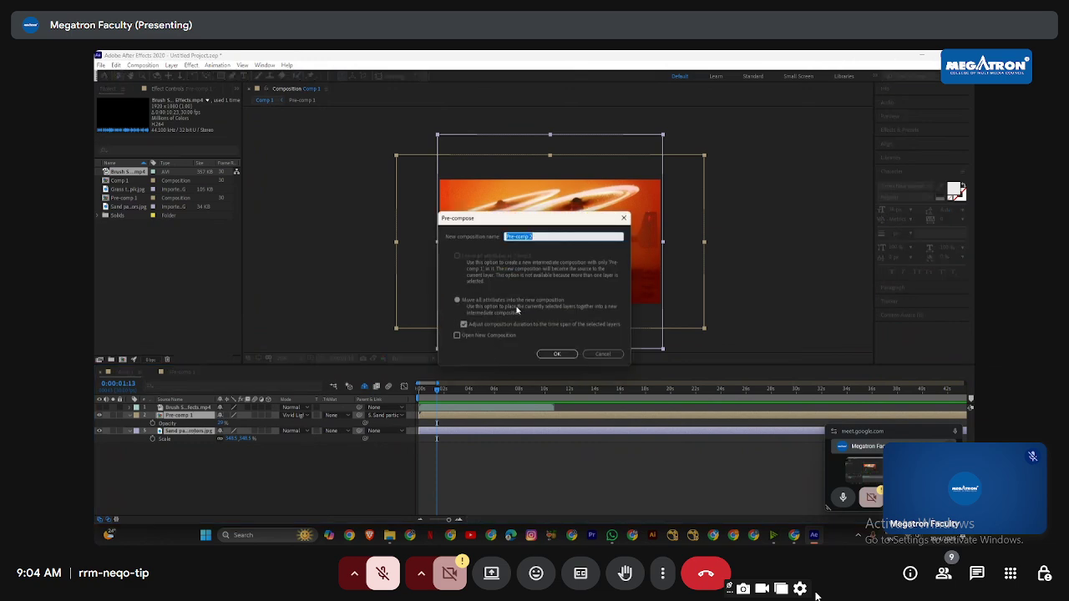
pyautogui.click(556, 354)
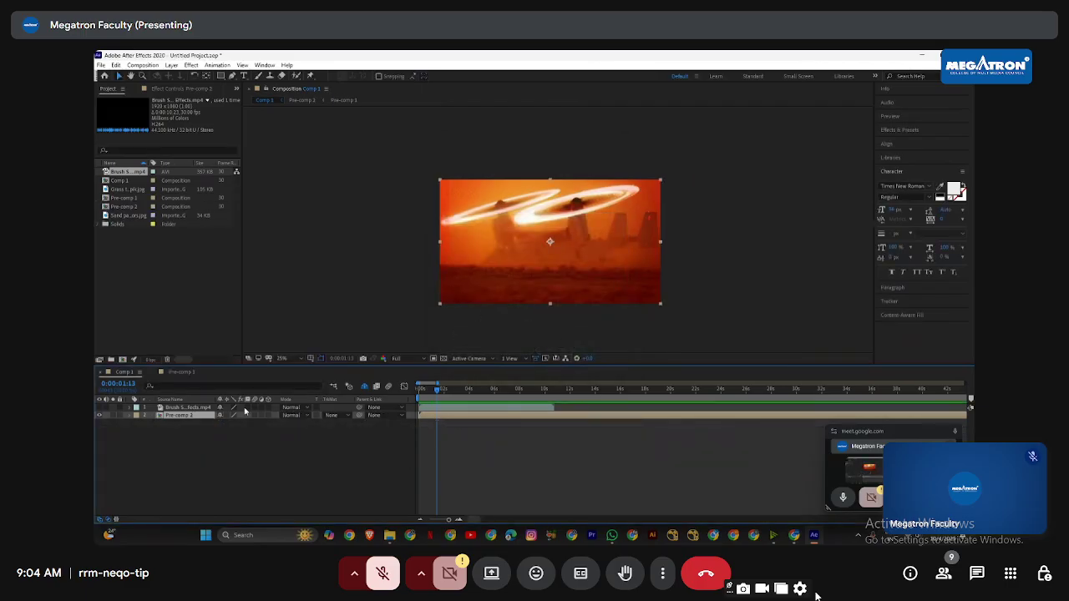
# Step: Show the brush stroke video layer and set Pre-comp 2's track matte to Luma Matte using that video
pyautogui.click(100, 409)
pyautogui.click(181, 407)
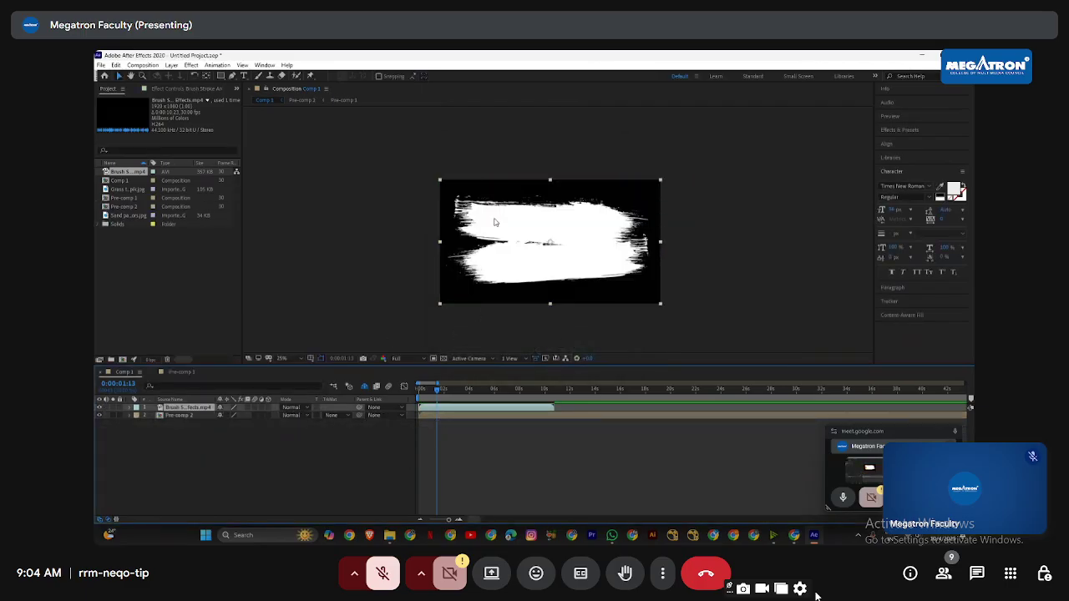
pyautogui.click(335, 417)
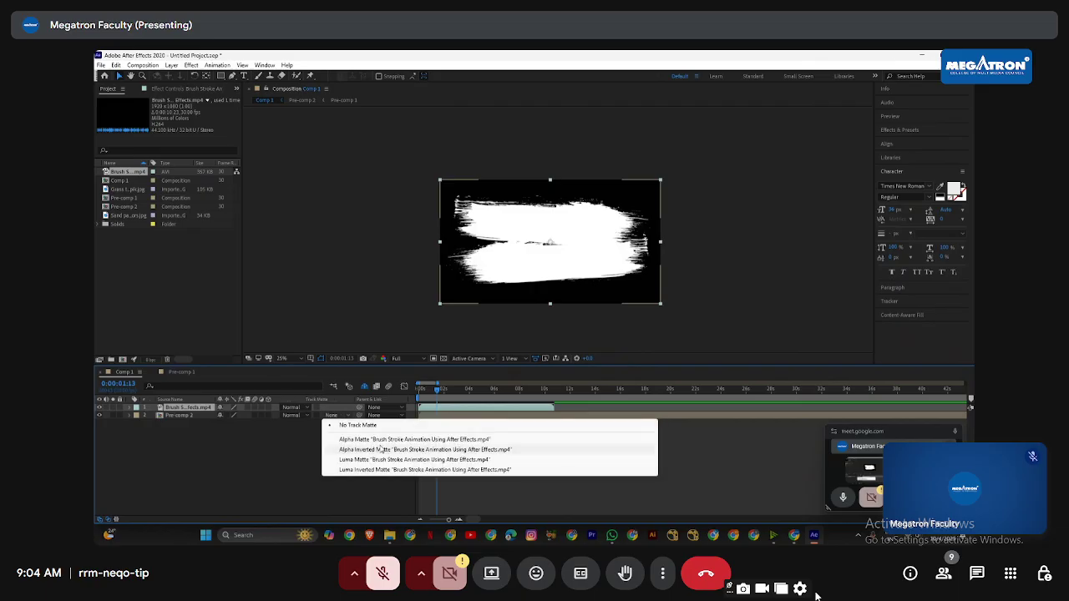
pyautogui.click(372, 460)
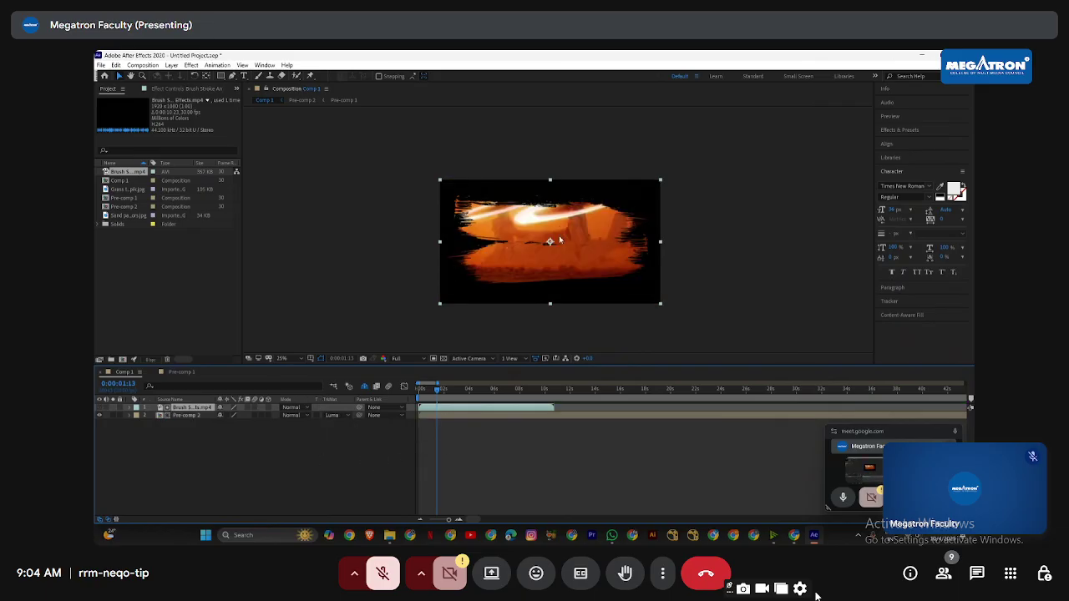
# Step: Preview the brush stroke reveal in Comp 1 several times from the start of the timeline
pyautogui.moveTo(440, 395); pyautogui.dragTo(405, 387)
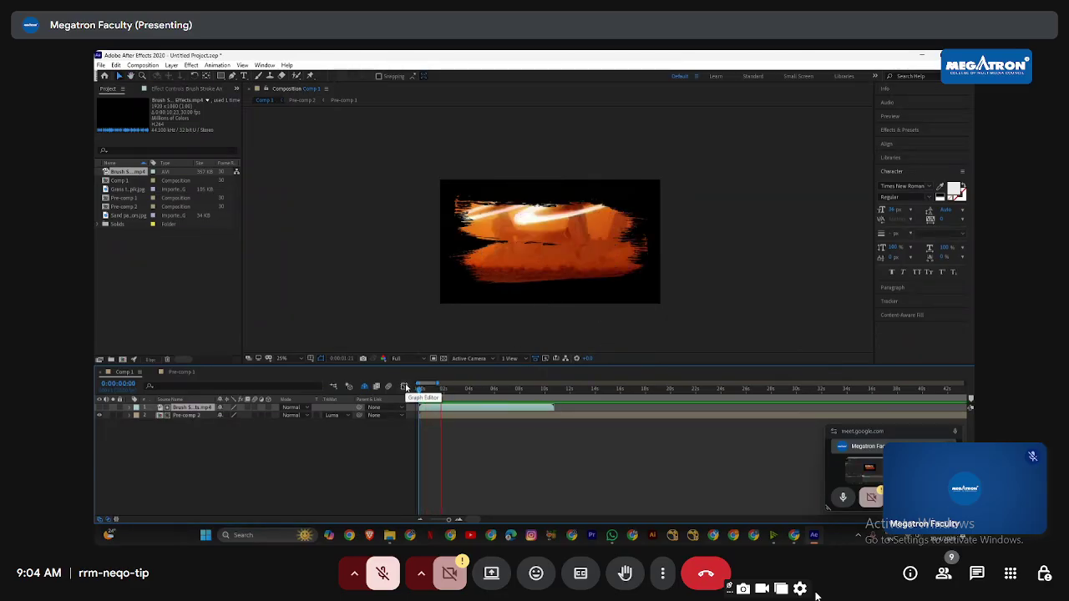
pyautogui.press('space')
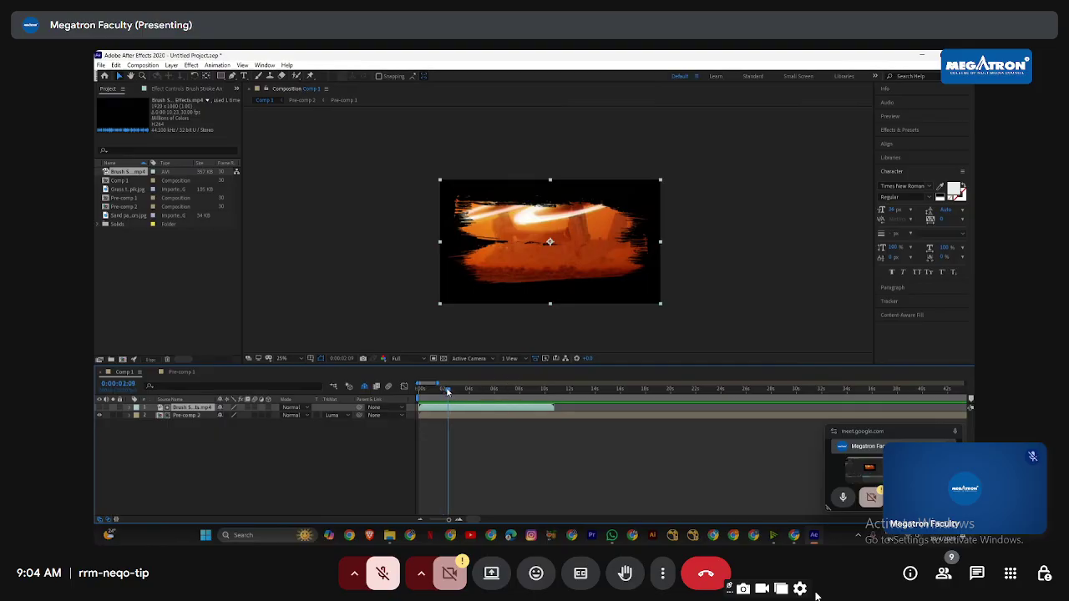
pyautogui.moveTo(448, 392); pyautogui.dragTo(417, 389)
pyautogui.press('space')
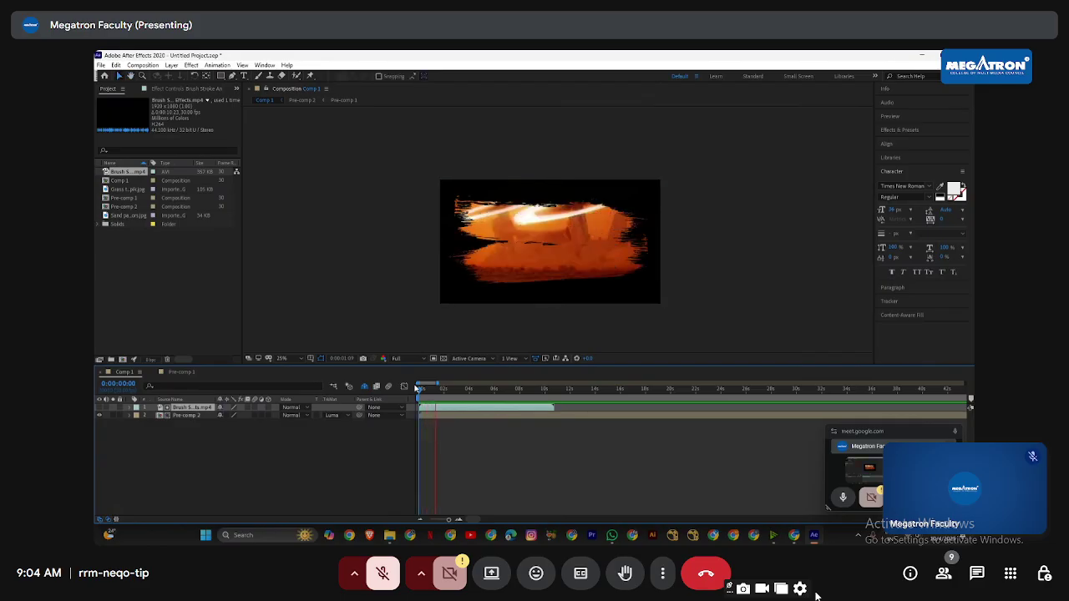
pyautogui.press('space')
pyautogui.press('space')
pyautogui.press('space')
pyautogui.moveTo(438, 398); pyautogui.dragTo(418, 393)
pyautogui.press('space')
# Step: Add the grass texture image from the SG Downloads folder to Comp 1 in After Effects
pyautogui.hotkey('alt', 'Tab')
pyautogui.click(662, 227)
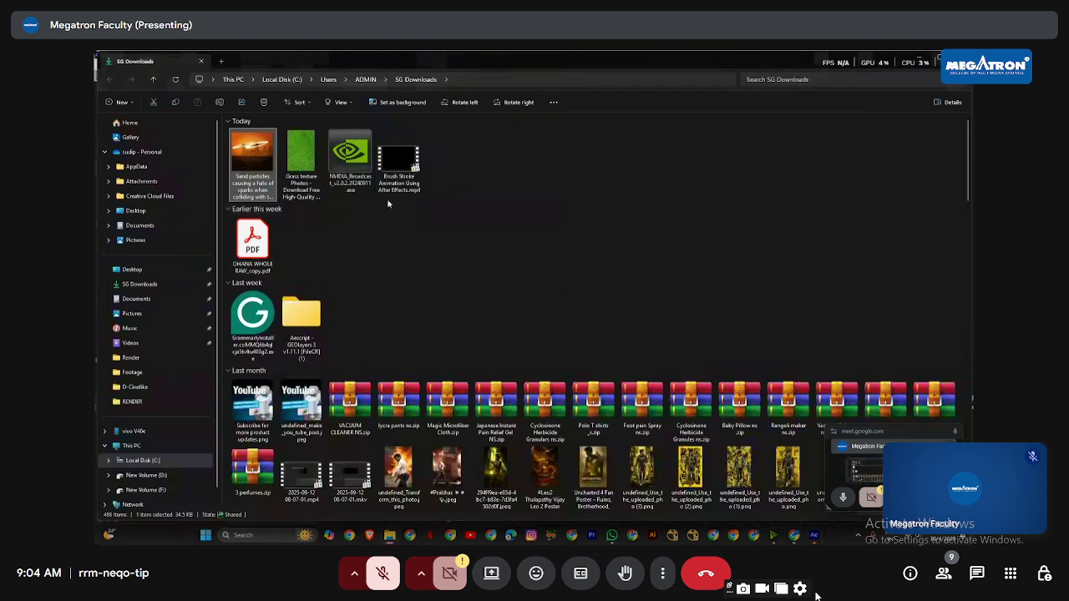
pyautogui.moveTo(301, 163); pyautogui.dragTo(258, 453)
pyautogui.hotkey('alt', 'Tab')
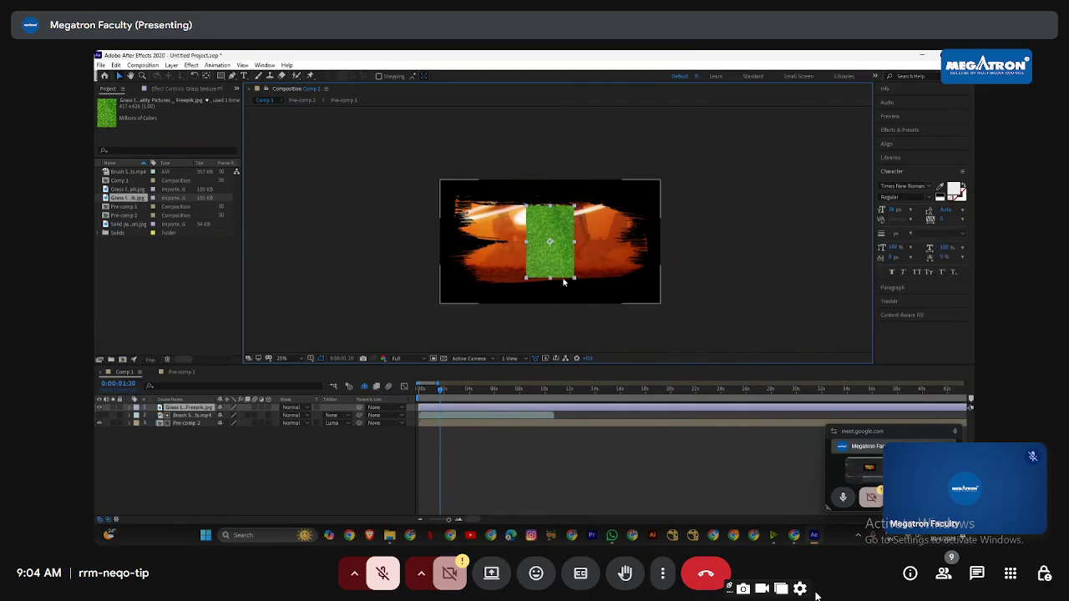
# Step: Enlarge the grass texture layer and reposition it to cover the whole Comp 1 frame
pyautogui.moveTo(575, 278); pyautogui.dragTo(613, 299)
pyautogui.press('w')
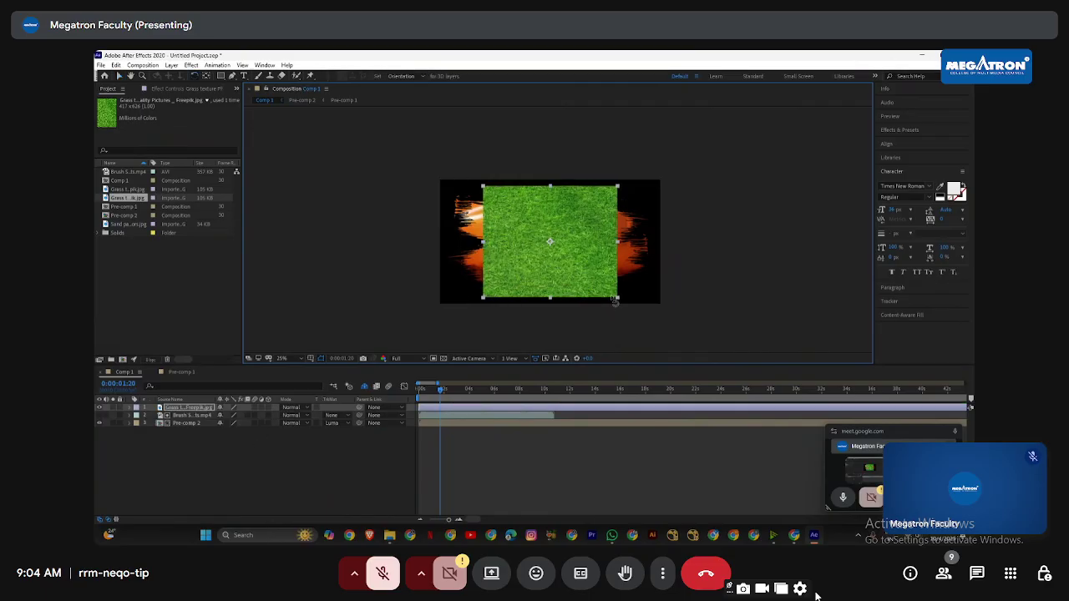
pyautogui.press('v')
pyautogui.moveTo(646, 318); pyautogui.dragTo(644, 238)
pyautogui.press('w')
pyautogui.hotkey('ctrl', 'z')
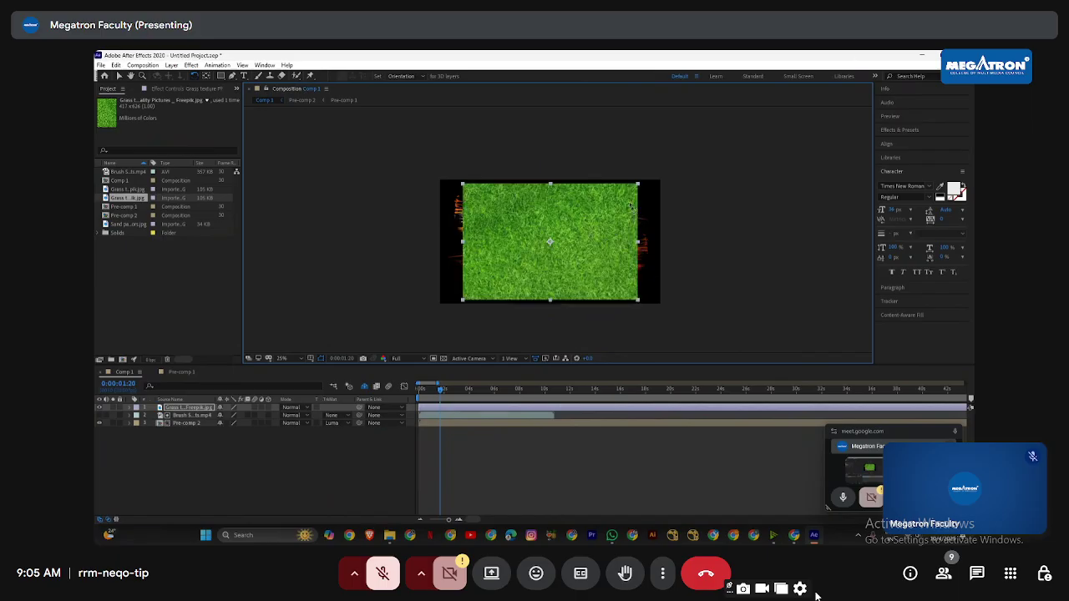
pyautogui.press('v')
pyautogui.moveTo(638, 301); pyautogui.dragTo(678, 321)
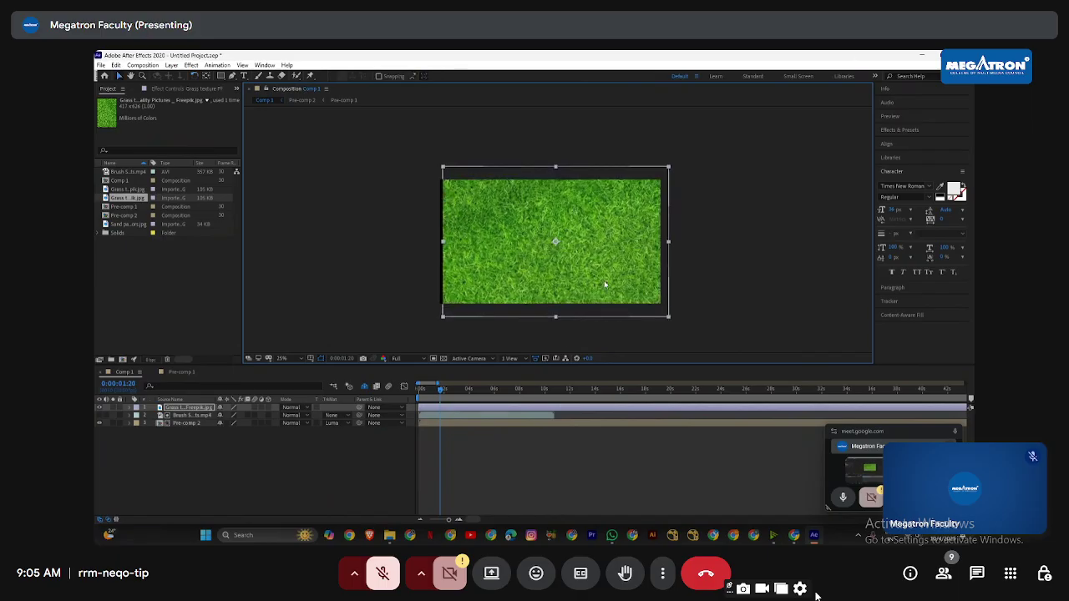
pyautogui.moveTo(604, 284); pyautogui.dragTo(601, 286)
pyautogui.click(276, 460)
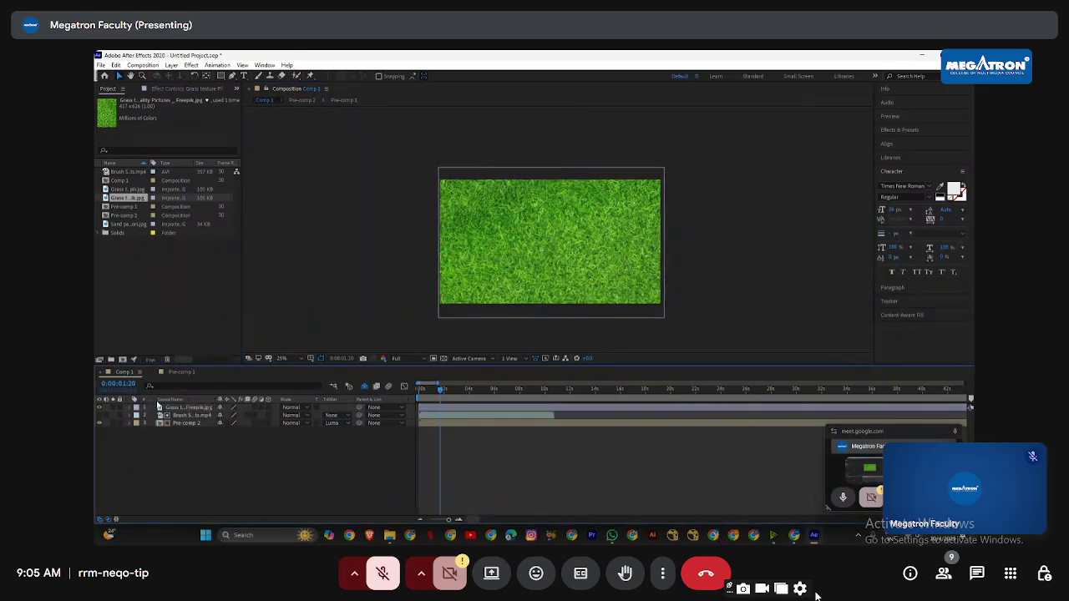
# Step: Send the grass texture layer to the bottom of Comp 1 and preview the reveal over it from the start
pyautogui.click(173, 406)
pyautogui.hotkey('ctrl', 'shift', '[')
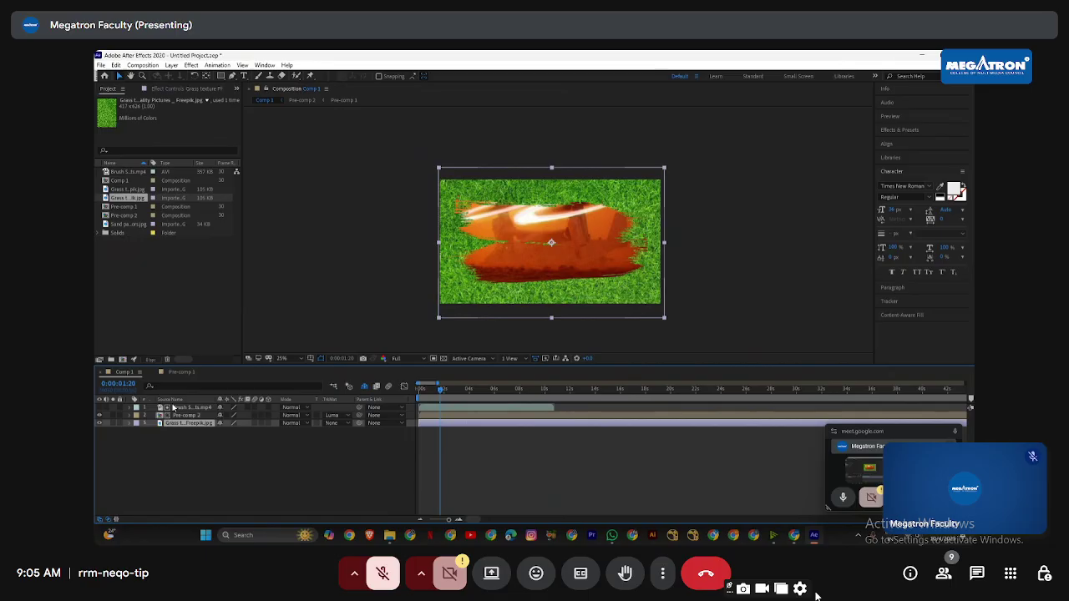
pyautogui.moveTo(440, 392); pyautogui.dragTo(420, 391)
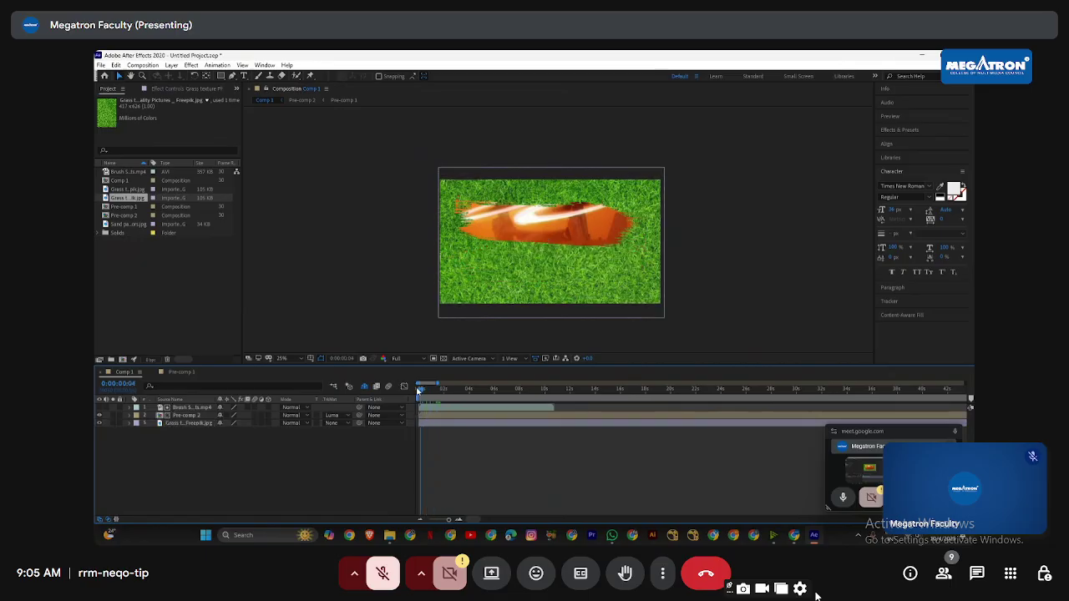
pyautogui.press('space')
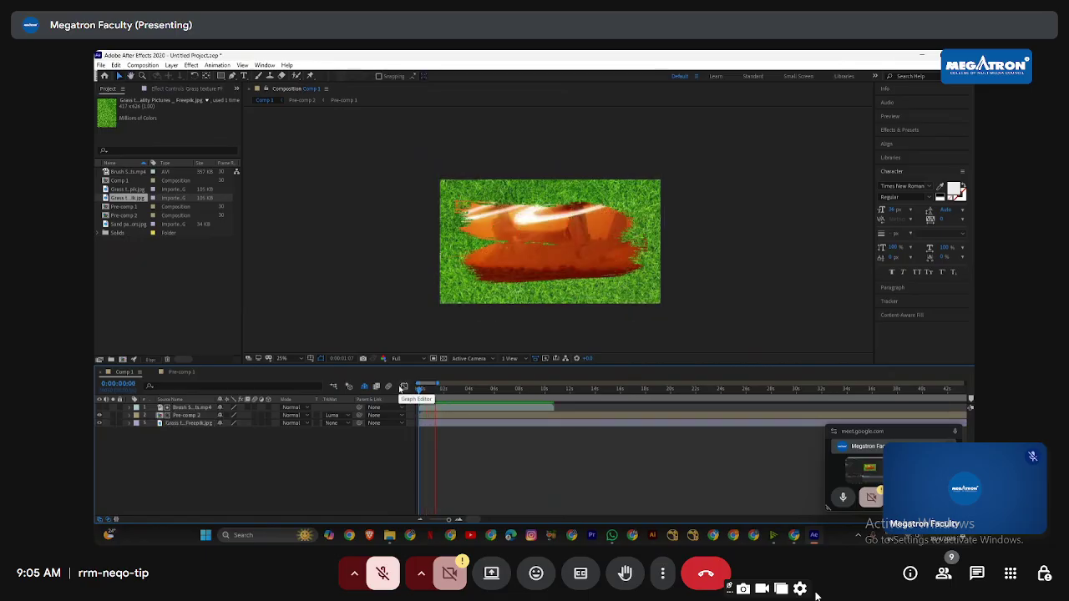
pyautogui.press('space')
pyautogui.press('space')
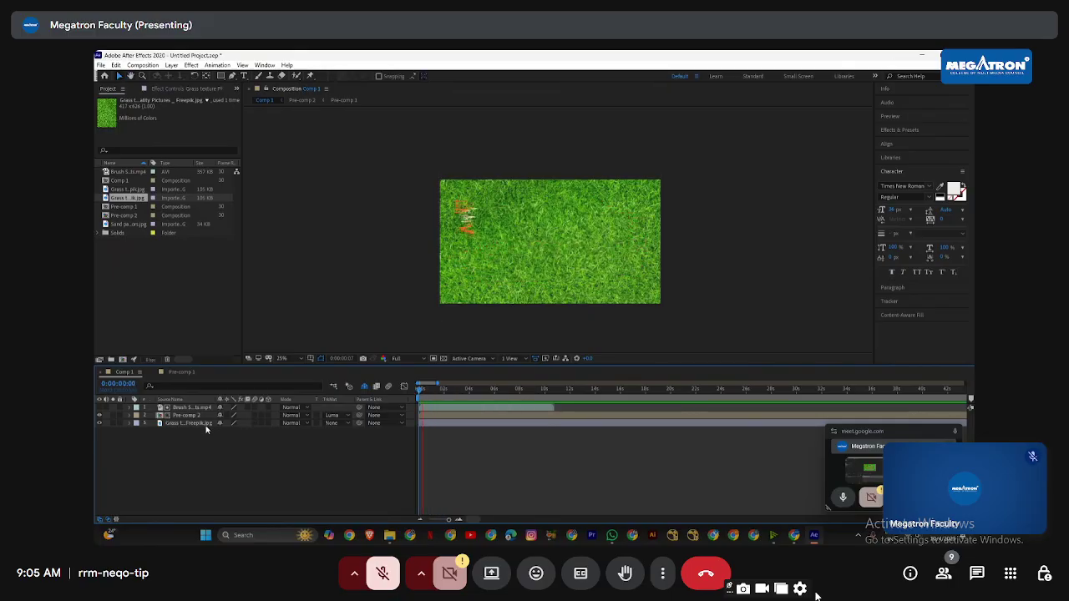
# Step: Show the brush stroke matte layer briefly to preview it alone, then hide it and replay the matted reveal
pyautogui.click(157, 408)
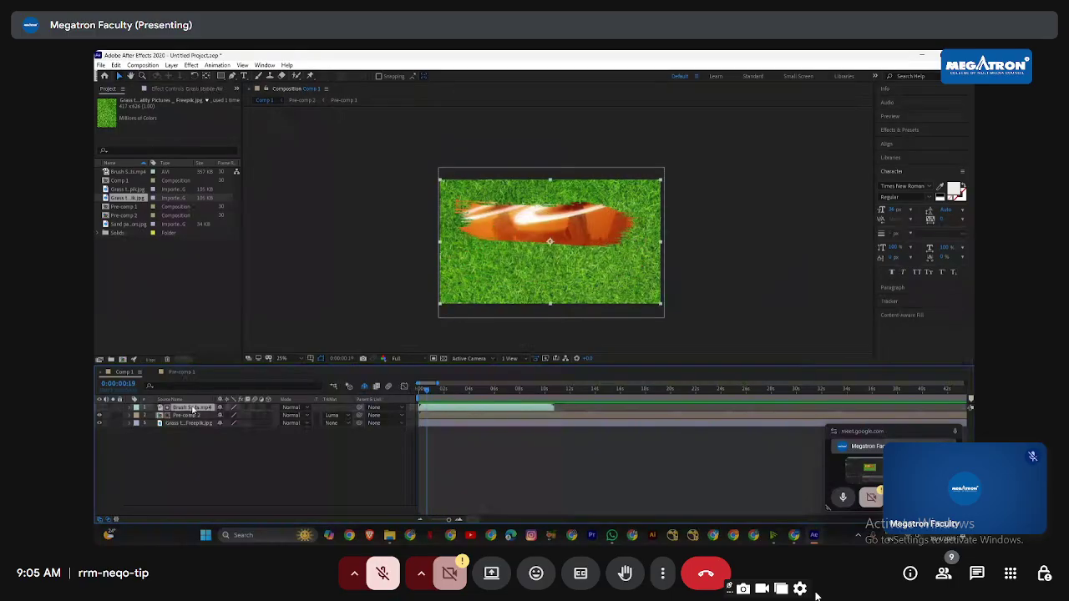
pyautogui.click(101, 407)
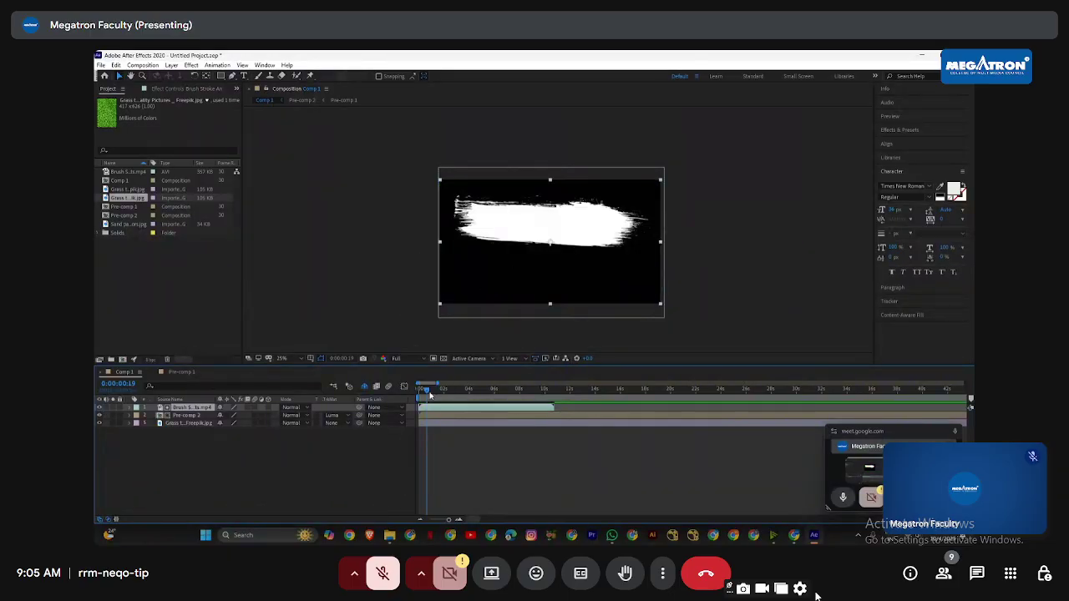
pyautogui.press('space')
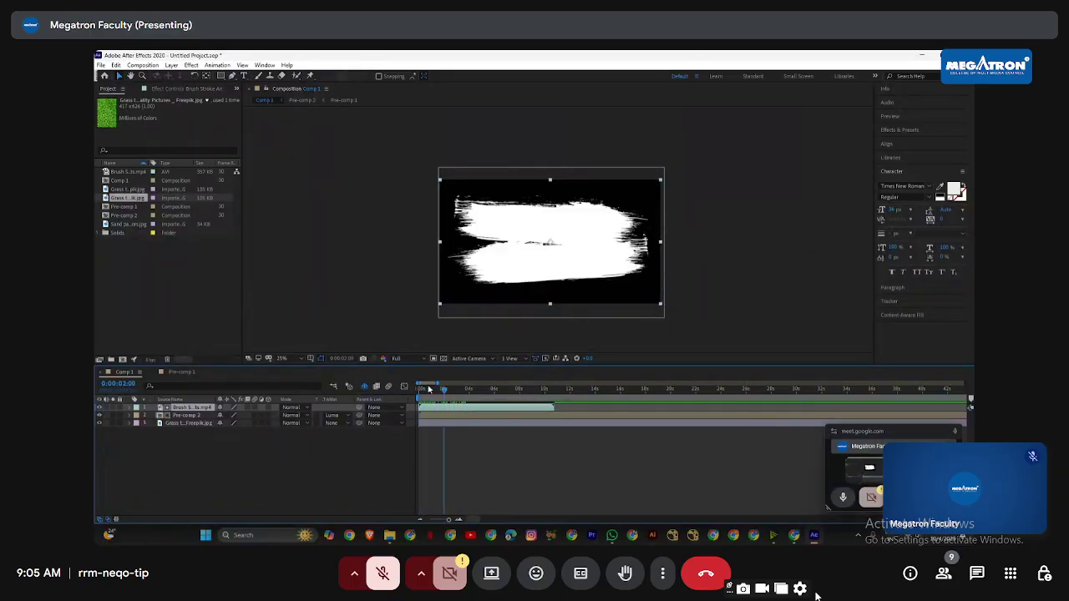
pyautogui.press('space')
pyautogui.click(100, 408)
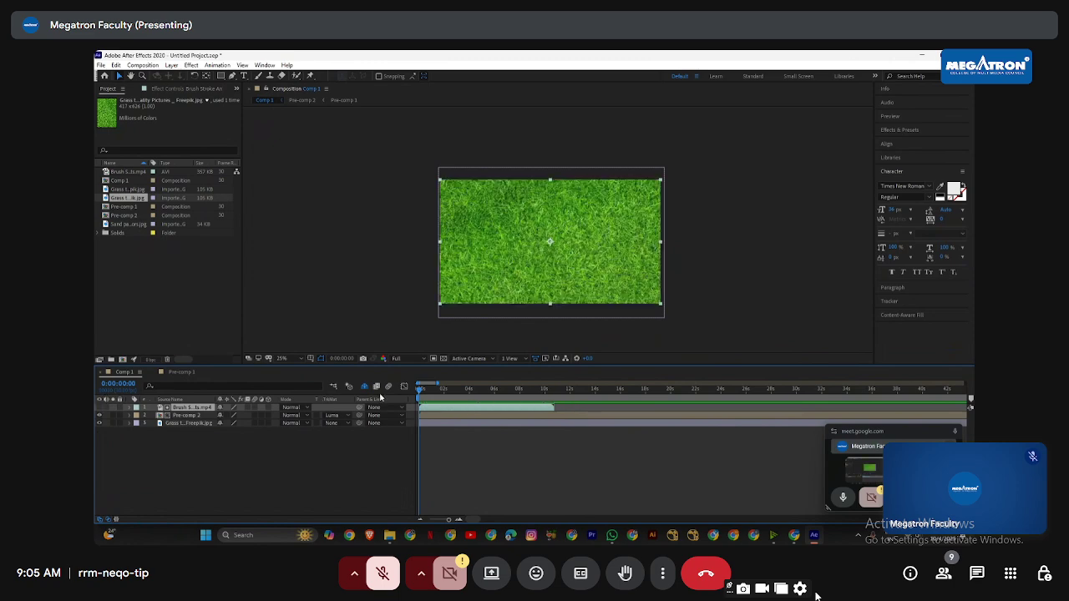
pyautogui.press('space')
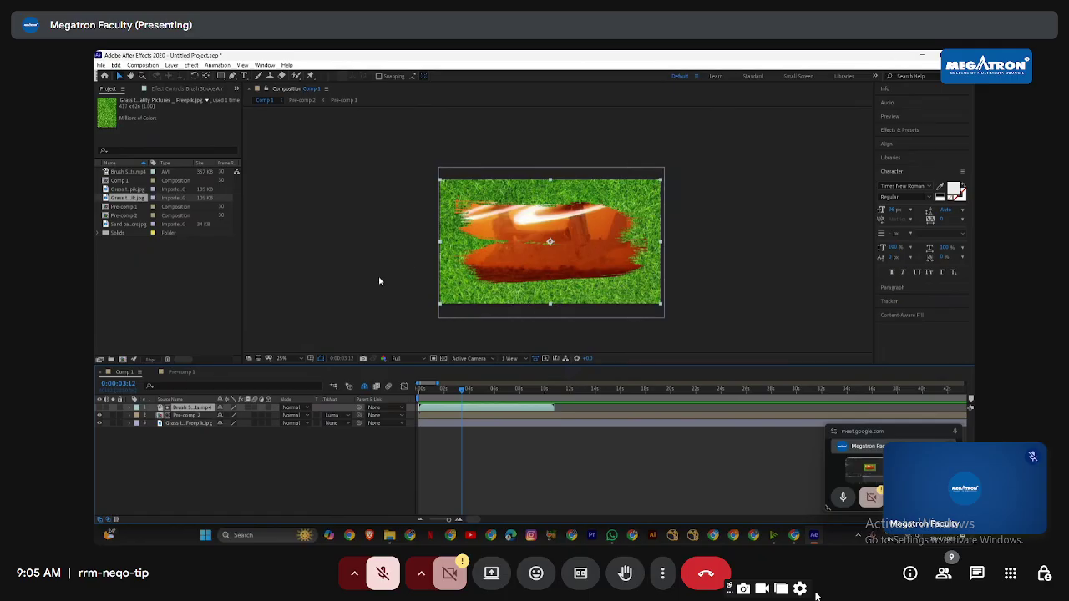
# Step: Switch to the browser, review the Company Timeline Animation reference, and open the Dynamic Timeline Slider (Loki Disney+) tutorial
pyautogui.hotkey('alt', 'Tab')
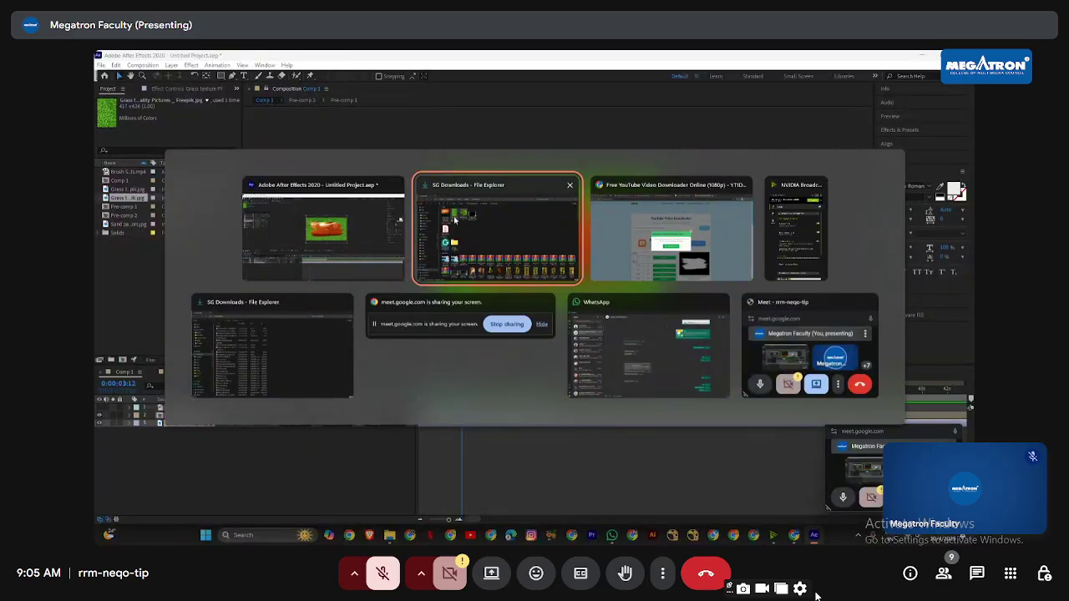
pyautogui.click(705, 217)
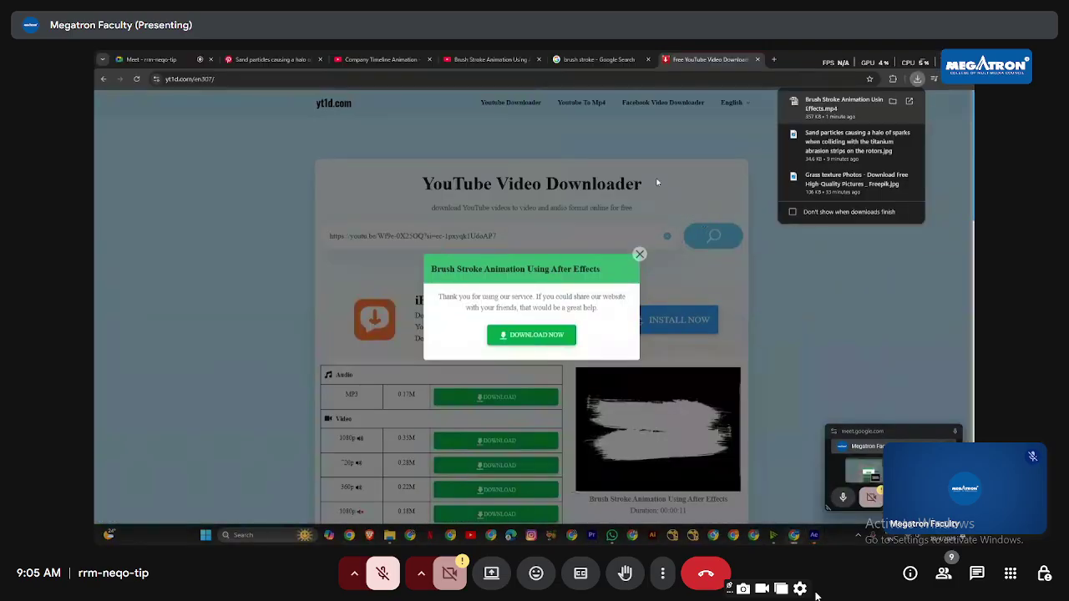
pyautogui.click(513, 60)
pyautogui.click(380, 59)
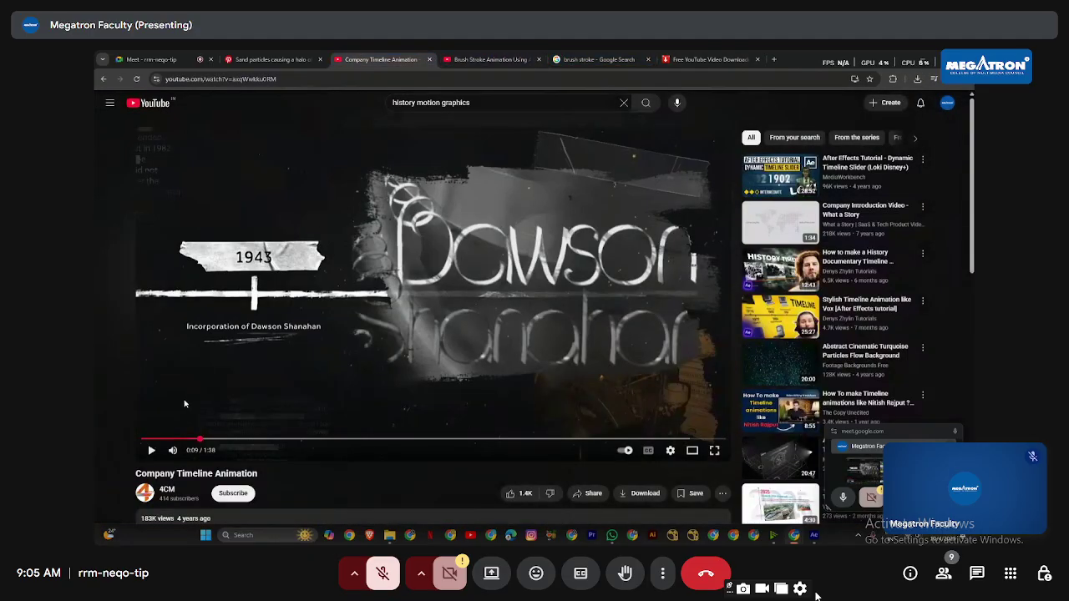
pyautogui.click(154, 450)
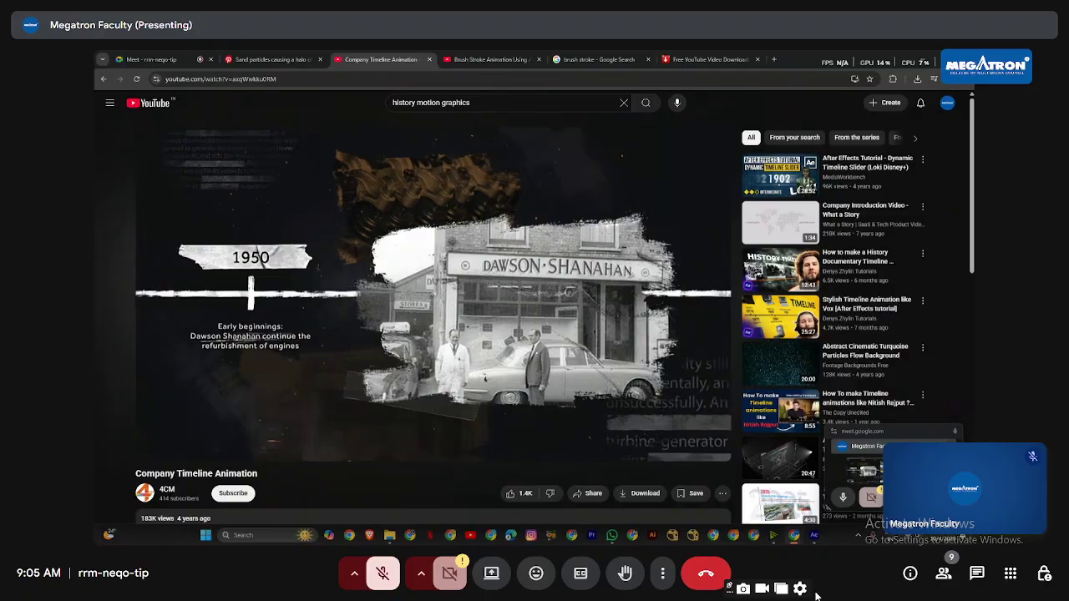
pyautogui.moveTo(329, 301)
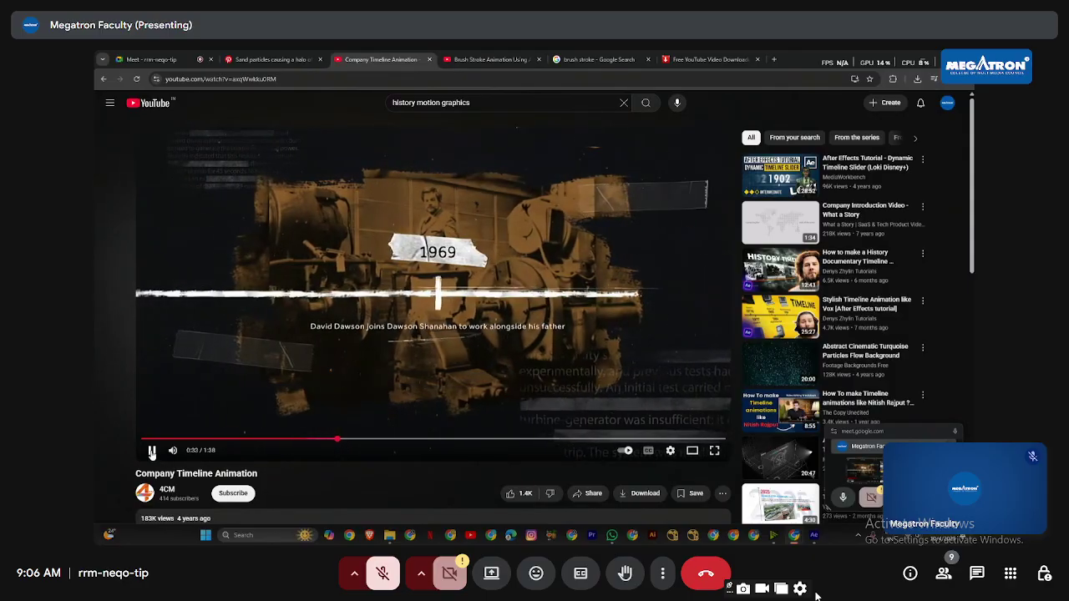
pyautogui.moveTo(354, 440); pyautogui.dragTo(431, 441)
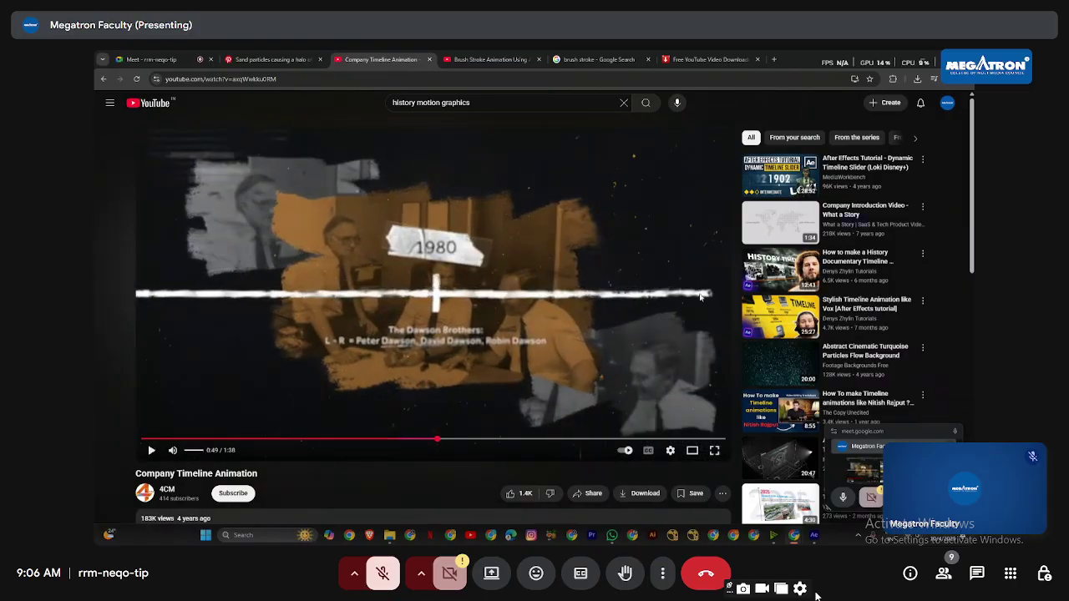
pyautogui.click(773, 175)
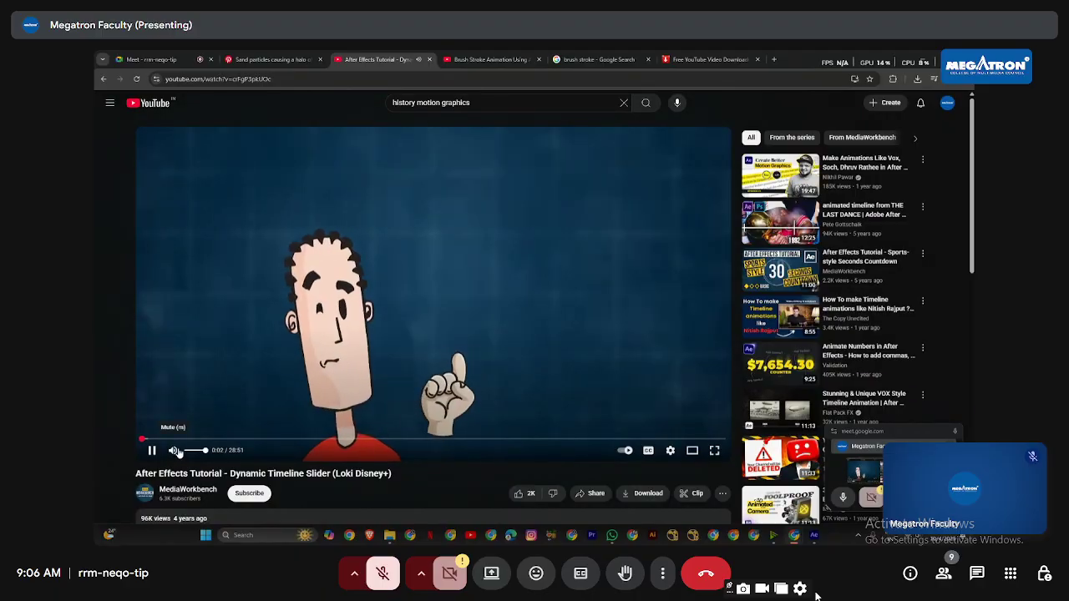
# Step: Lower the volume of the Dynamic Timeline Slider tutorial and pause it at 2:40
pyautogui.moveTo(189, 451); pyautogui.dragTo(195, 453)
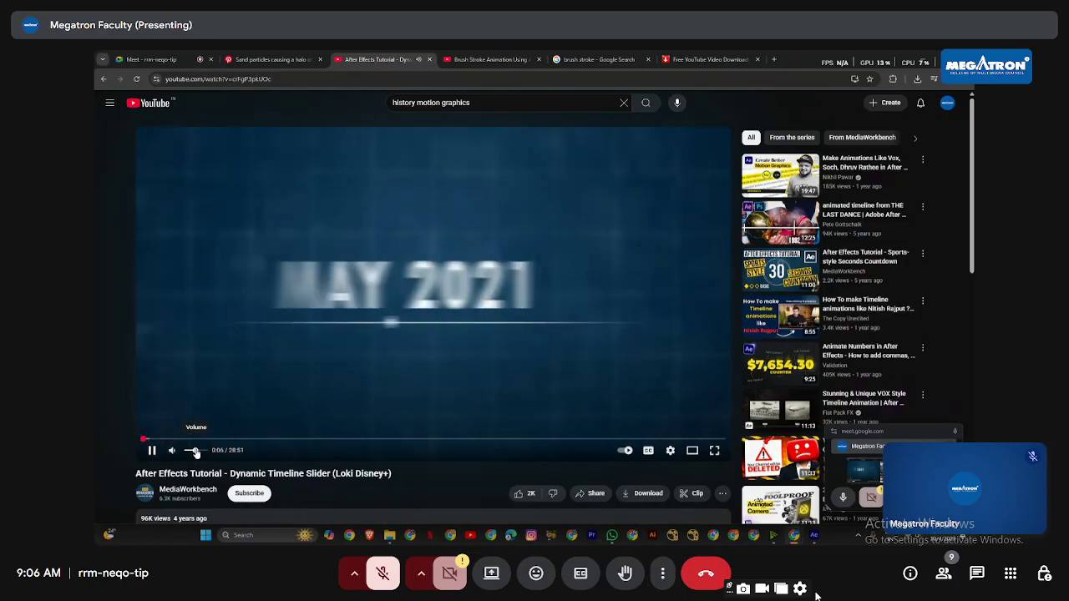
pyautogui.moveTo(191, 439)
pyautogui.mouseDown()
pyautogui.moveTo(247, 441)
pyautogui.moveTo(195, 441)
pyautogui.mouseUp()
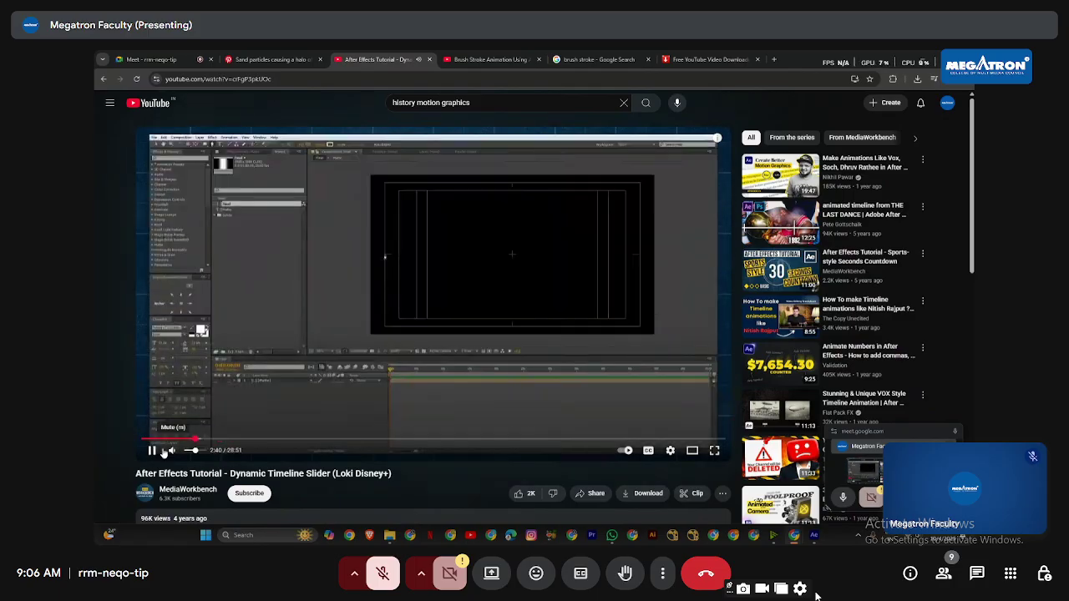
pyautogui.click(152, 450)
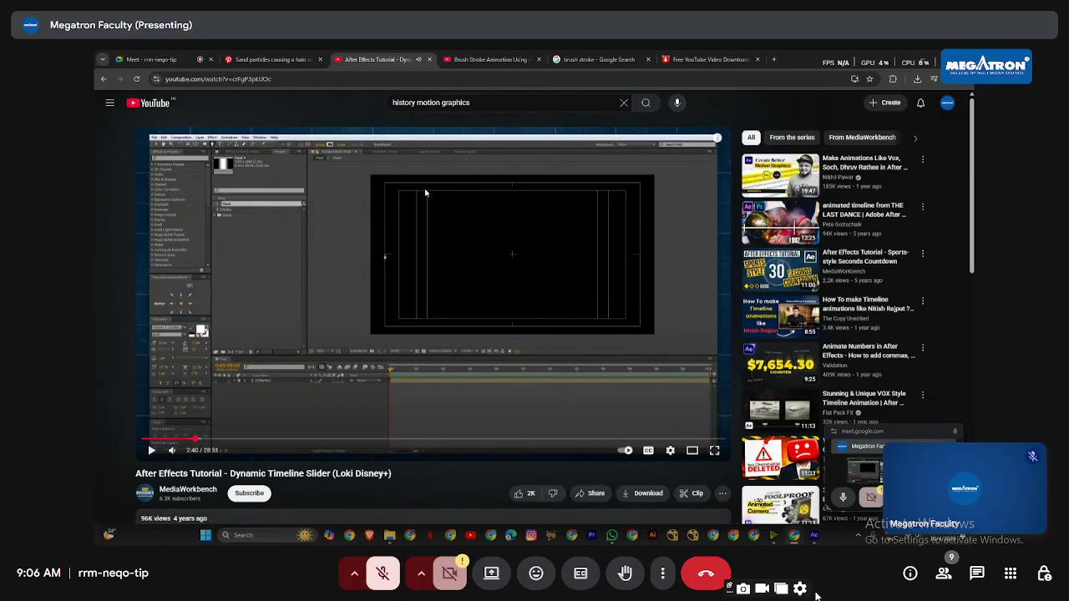
# Step: Browse the comments and related videos of the tutorial, and return to the Company Timeline Animation video to browse its suggestions
pyautogui.scroll(-2, 652, 285)
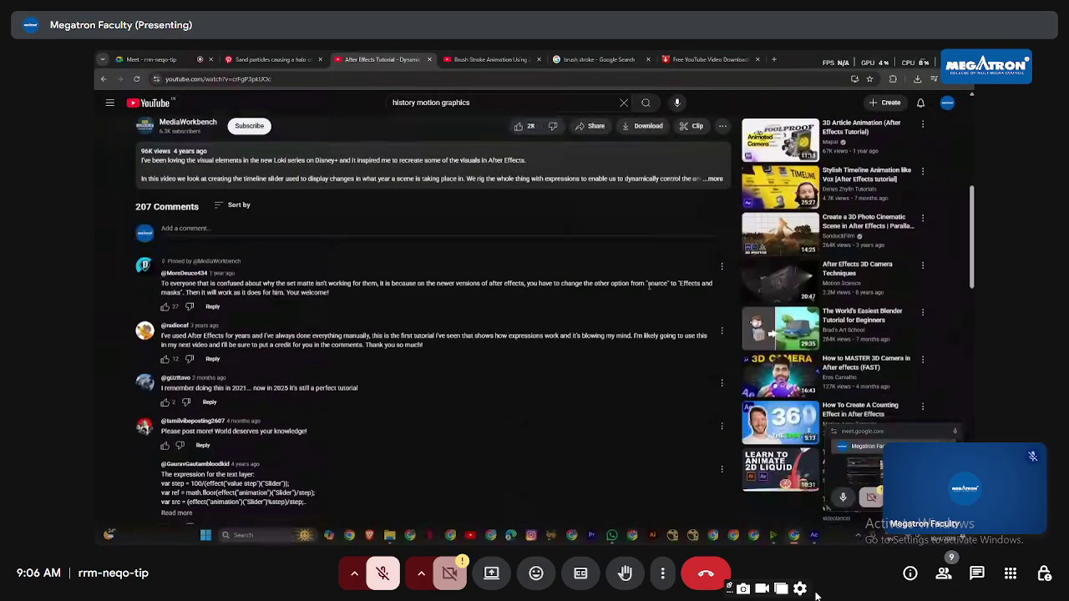
pyautogui.scroll(-3, 648, 285)
pyautogui.scroll(-2, 649, 285)
pyautogui.scroll(6, 579, 191)
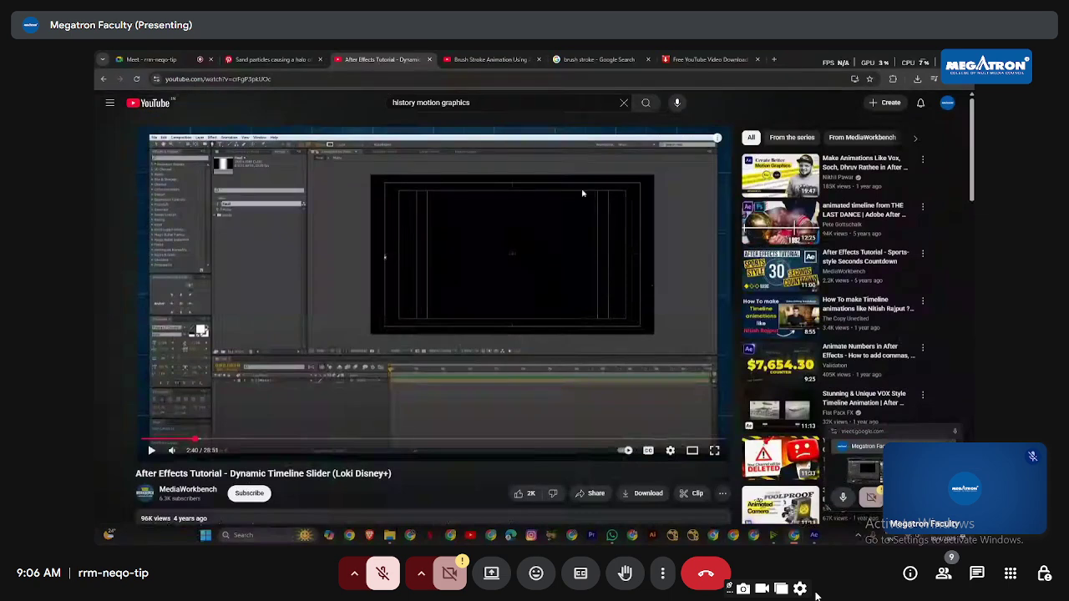
pyautogui.click(103, 79)
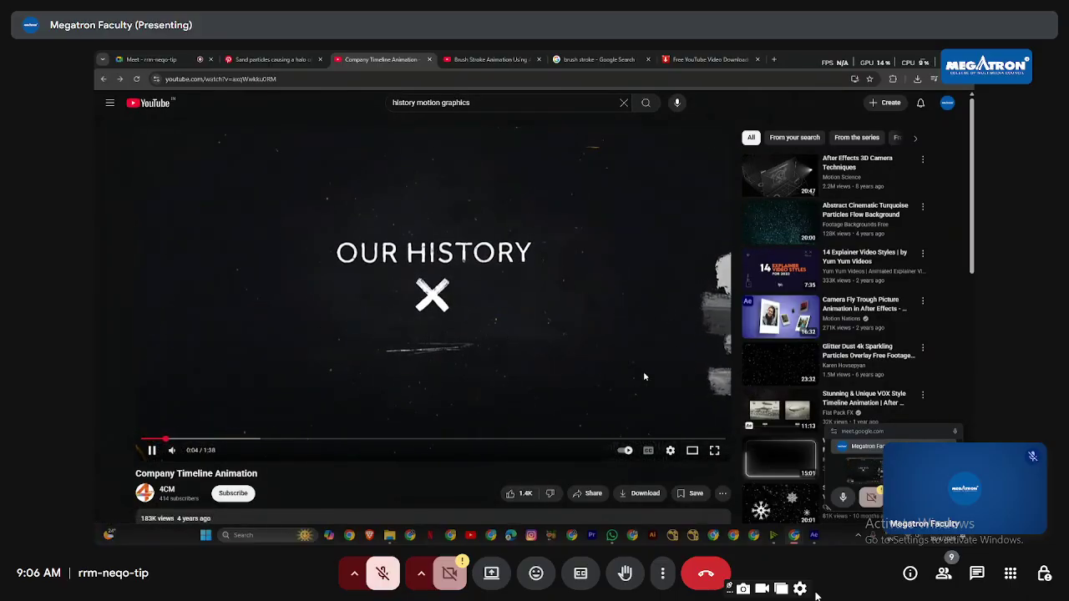
pyautogui.scroll(-2, 622, 343)
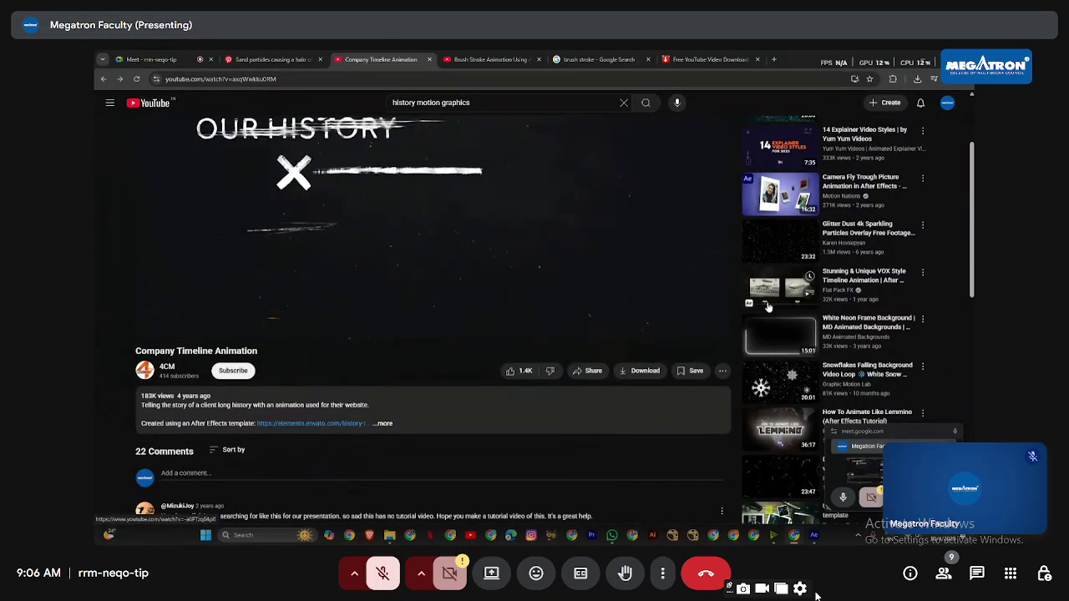
pyautogui.scroll(-5, 771, 389)
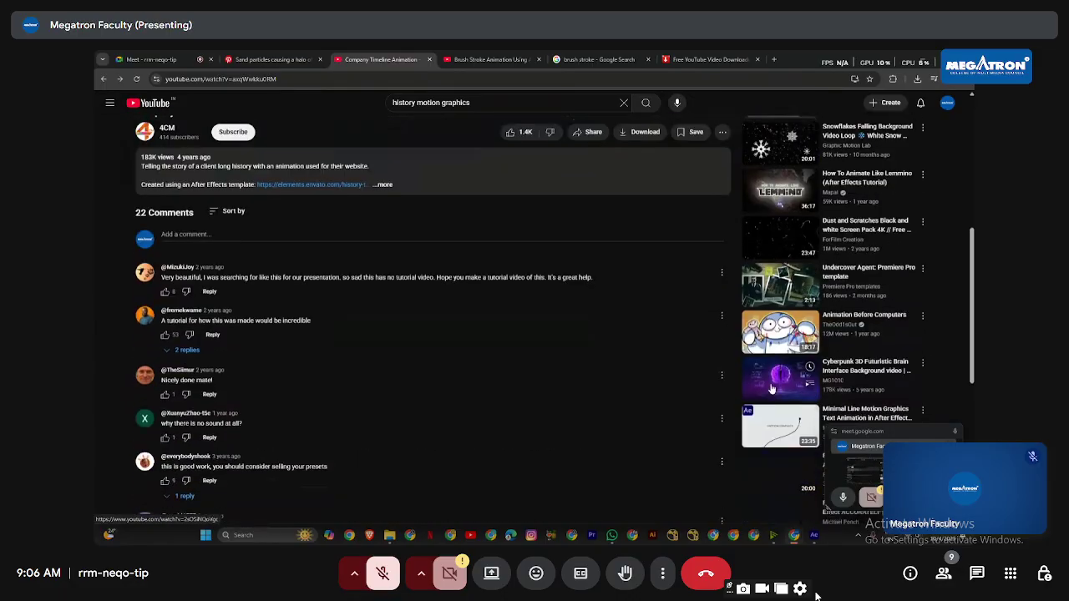
pyautogui.scroll(-1, 772, 389)
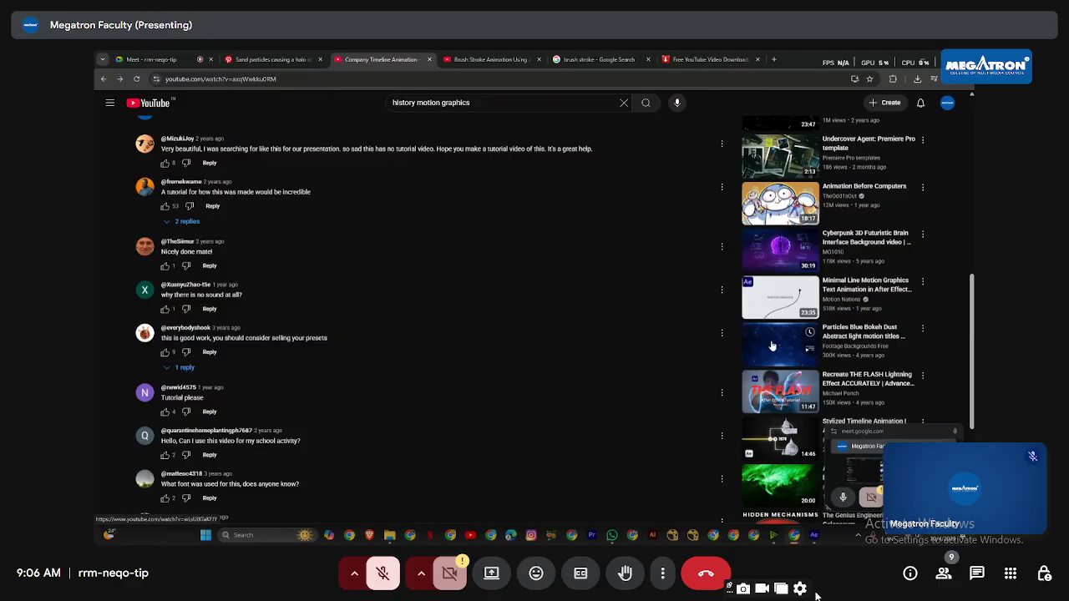
# Step: Switch to After Effects and move the playhead in Comp 1 to 0:00:02:21 to view the brush stroke reveal
pyautogui.hotkey('alt', 'Tab')
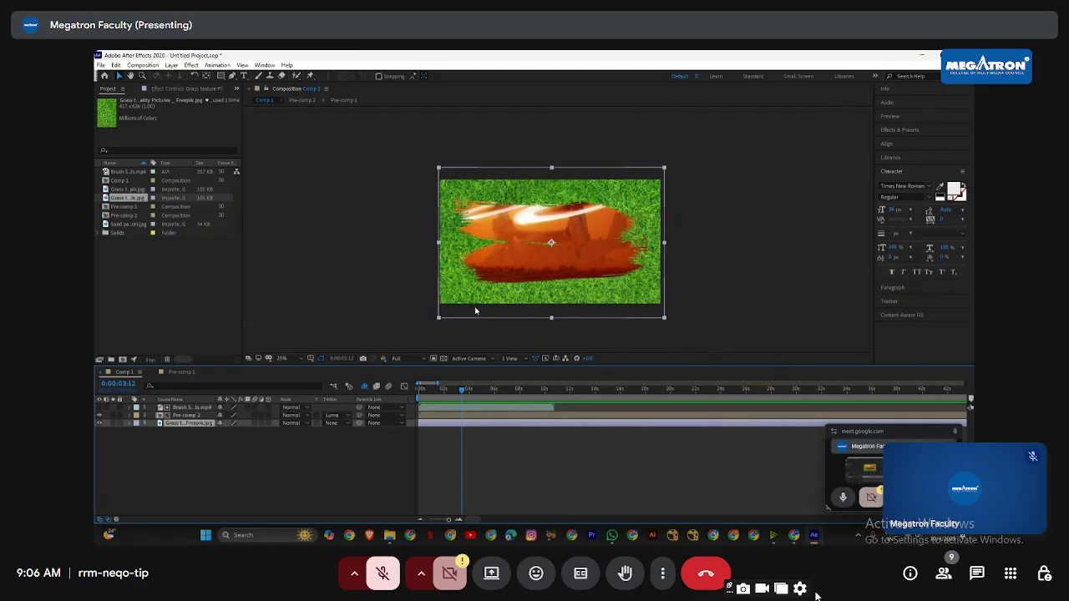
pyautogui.moveTo(450, 390)
pyautogui.mouseDown()
pyautogui.moveTo(421, 390)
pyautogui.moveTo(453, 395)
pyautogui.mouseUp()
pyautogui.hotkey('alt', 'Tab')
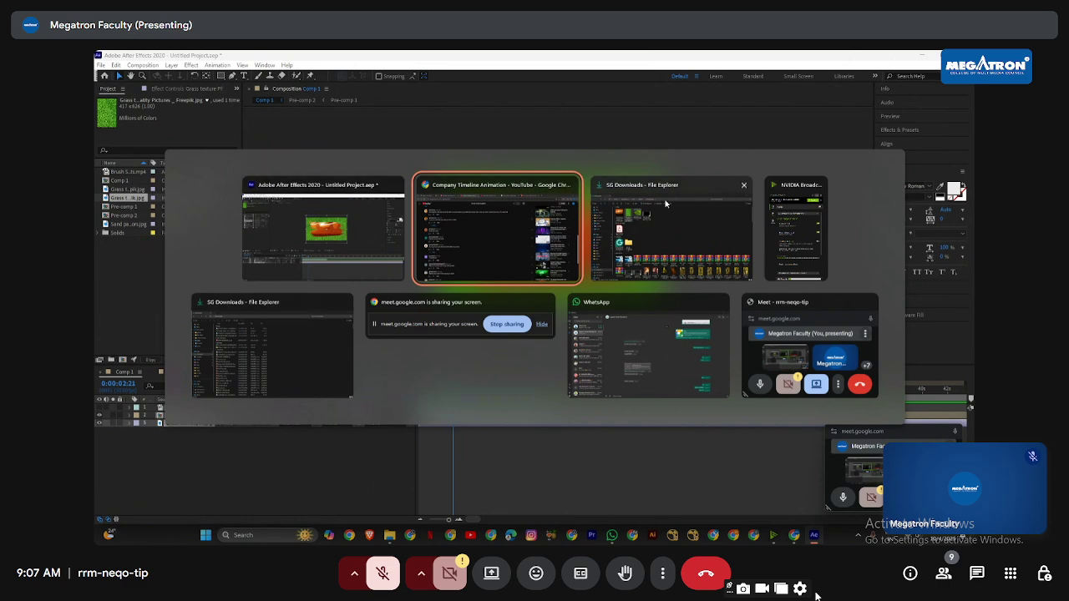
pyautogui.click(784, 364)
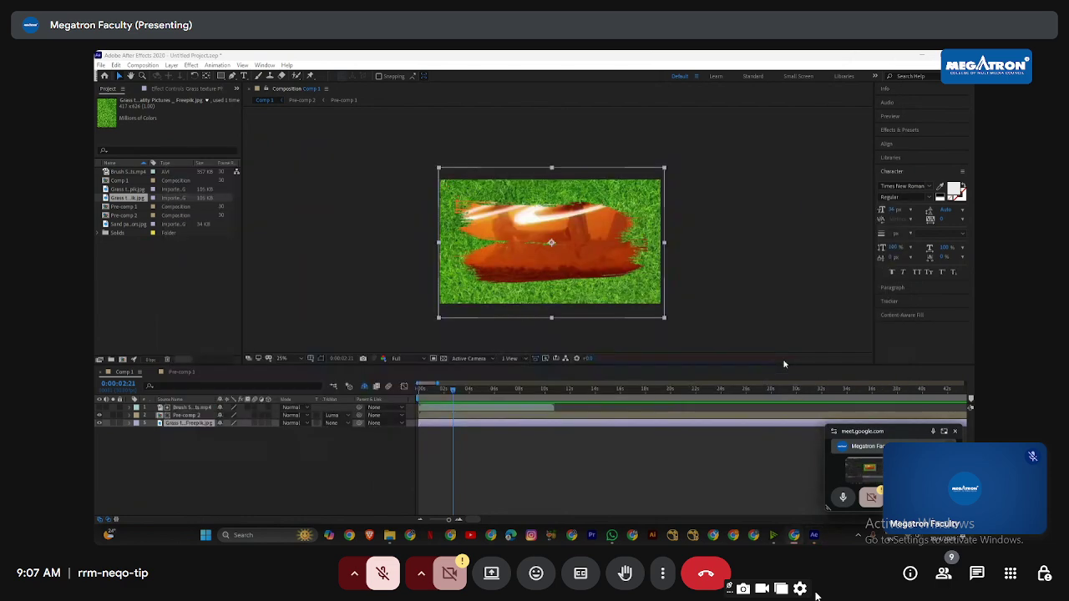
pyautogui.click(947, 432)
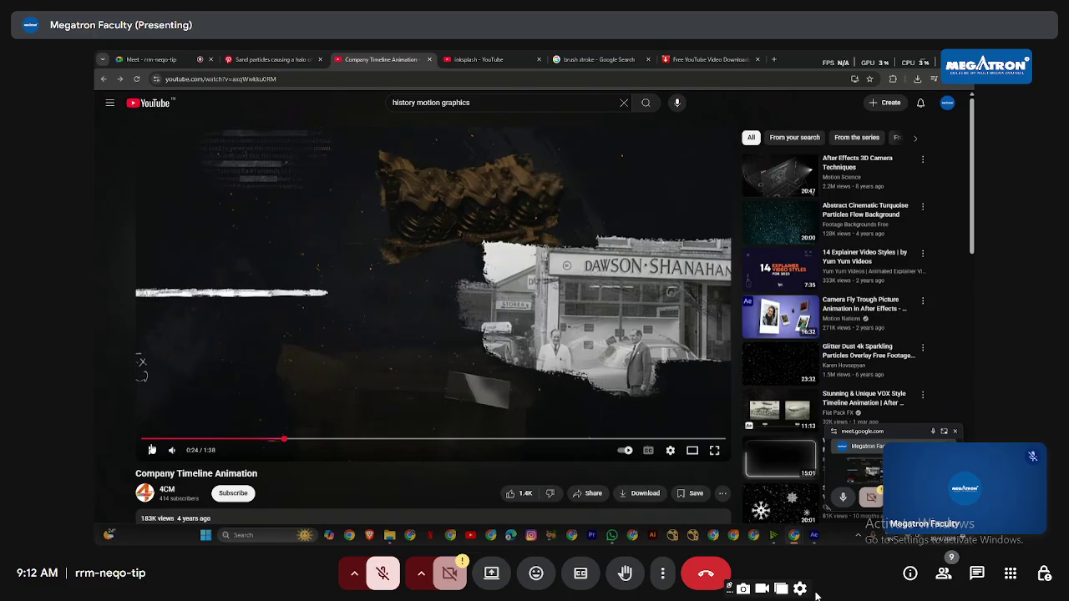
pyautogui.hotkey('alt', 'Tab')
pyautogui.hotkey('alt', 'Tab')
pyautogui.hotkey('alt', 'Tab')
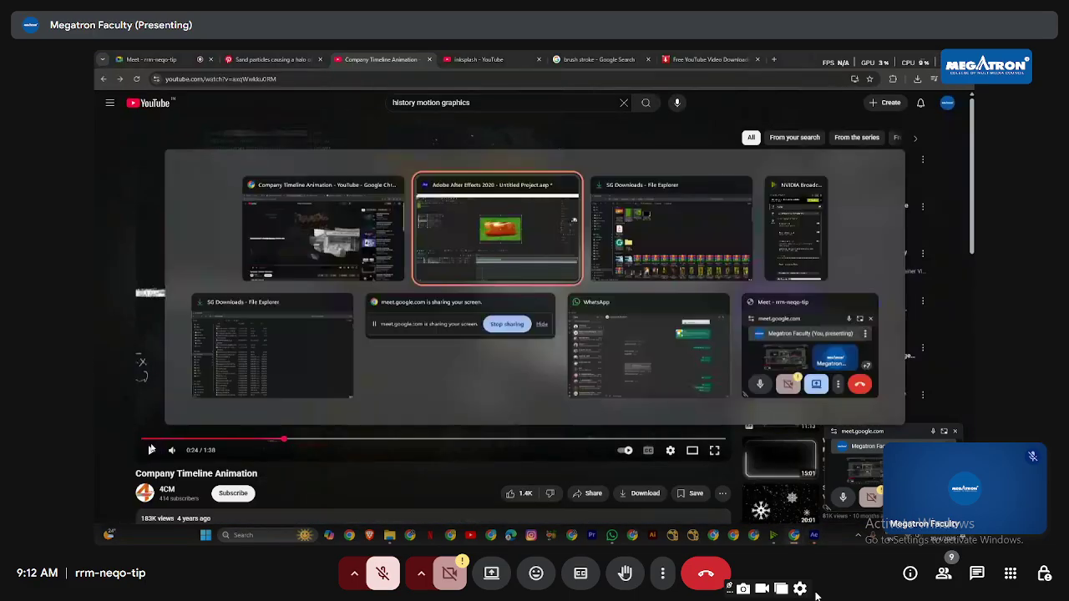
pyautogui.hotkey('alt', 'Tab')
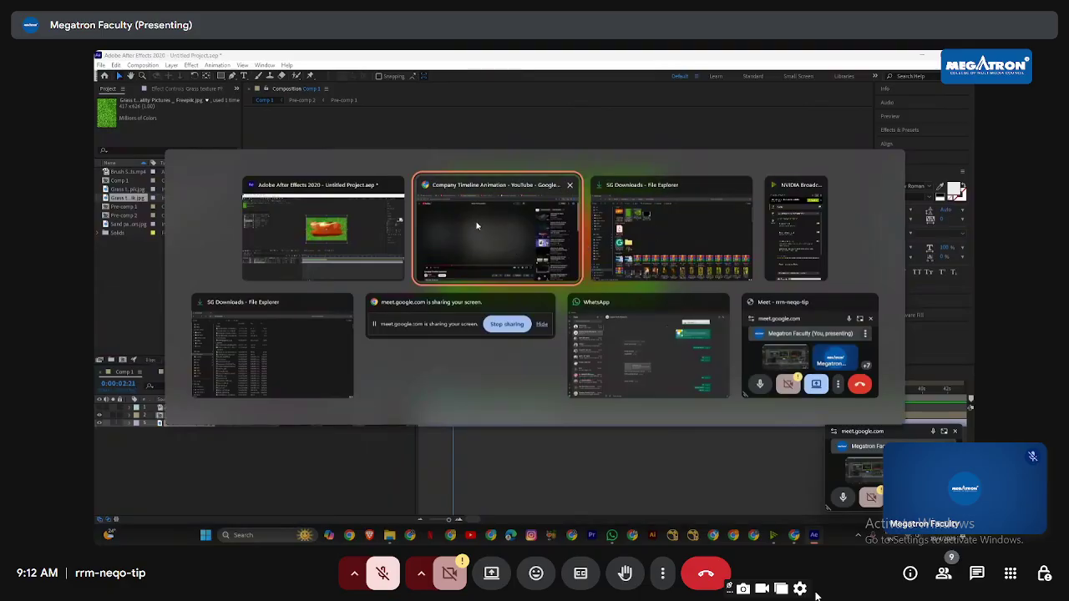
pyautogui.hotkey('alt', 'shift', 'Tab')
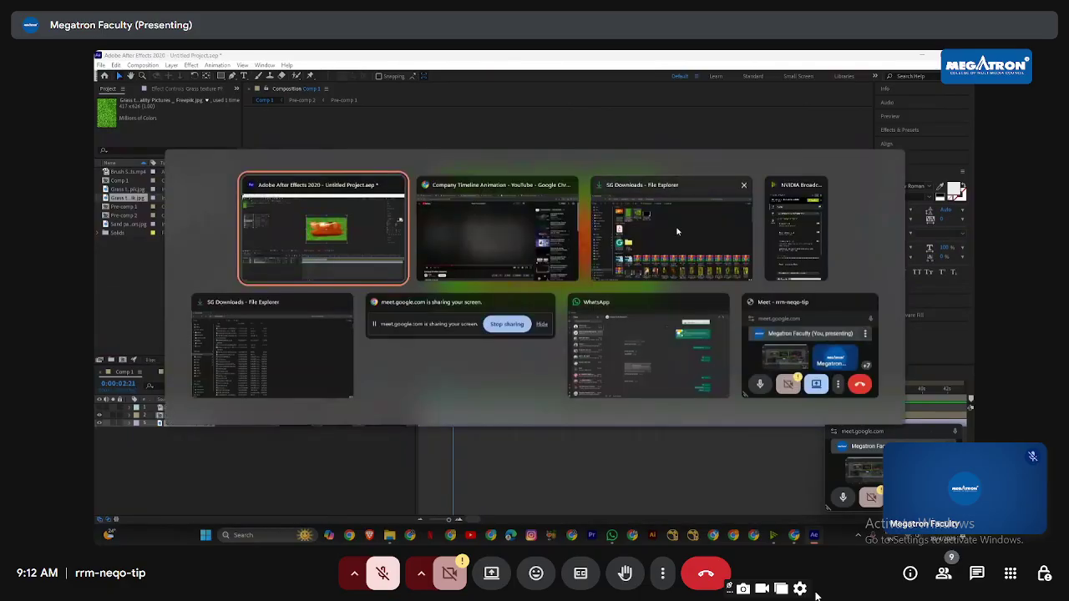
pyautogui.click(513, 200)
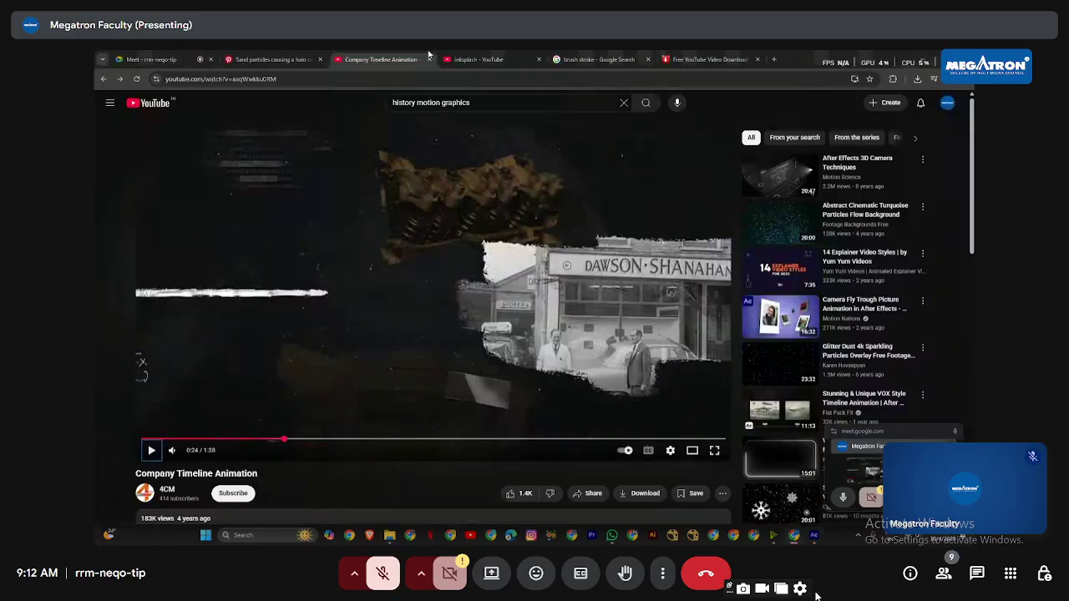
# Step: Switch to the Google Meet call in the browser and review the list of meeting participants
pyautogui.hotkey('ctrl', 'shift', 'Tab')
pyautogui.hotkey('ctrl', 'shift', 'Tab')
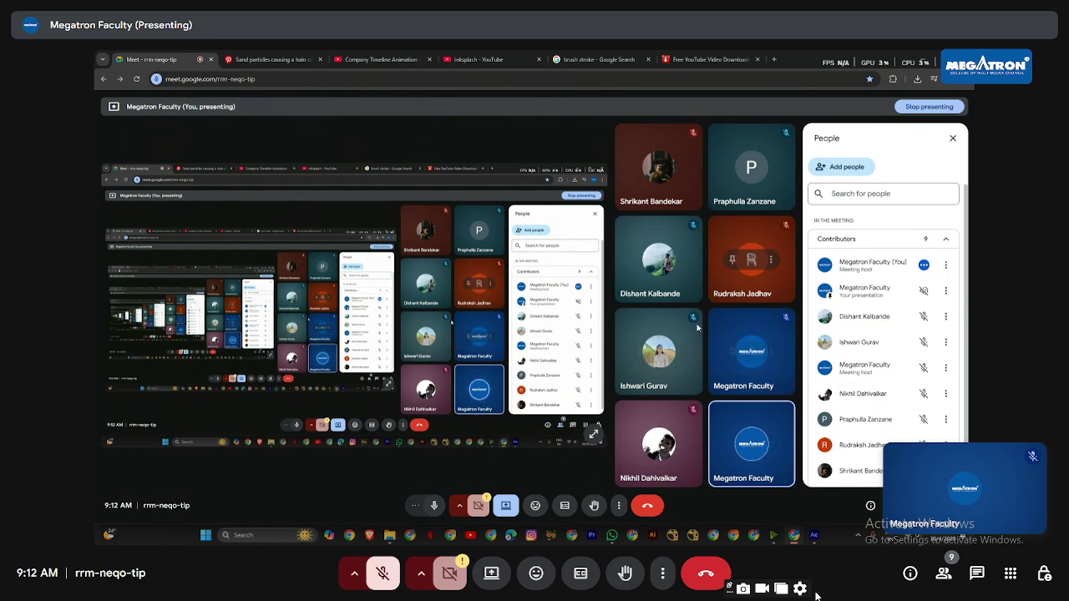
pyautogui.scroll(-1, 902, 378)
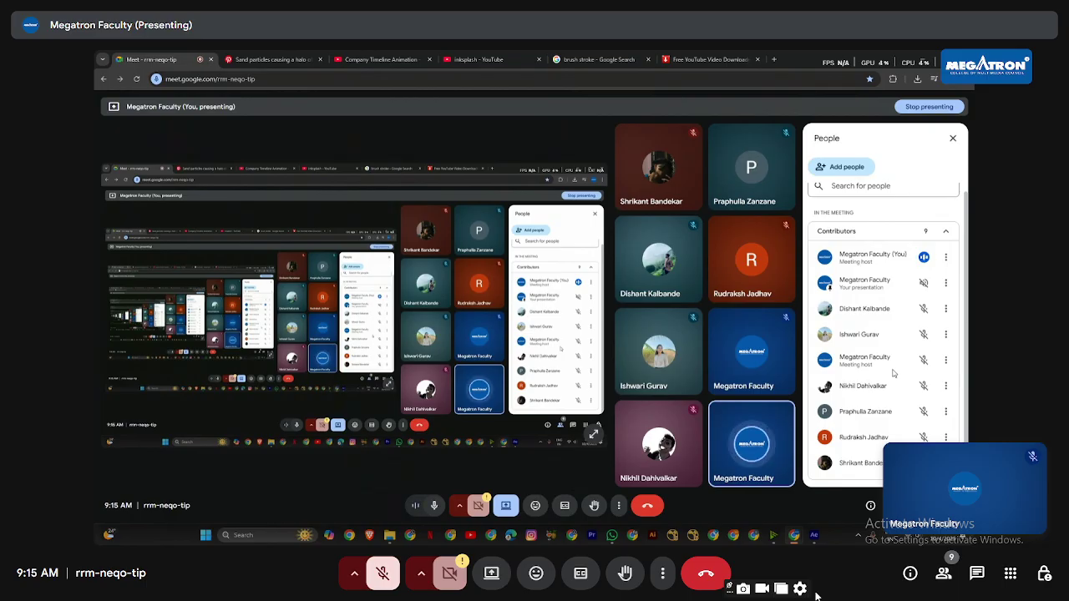
pyautogui.scroll(1, 894, 374)
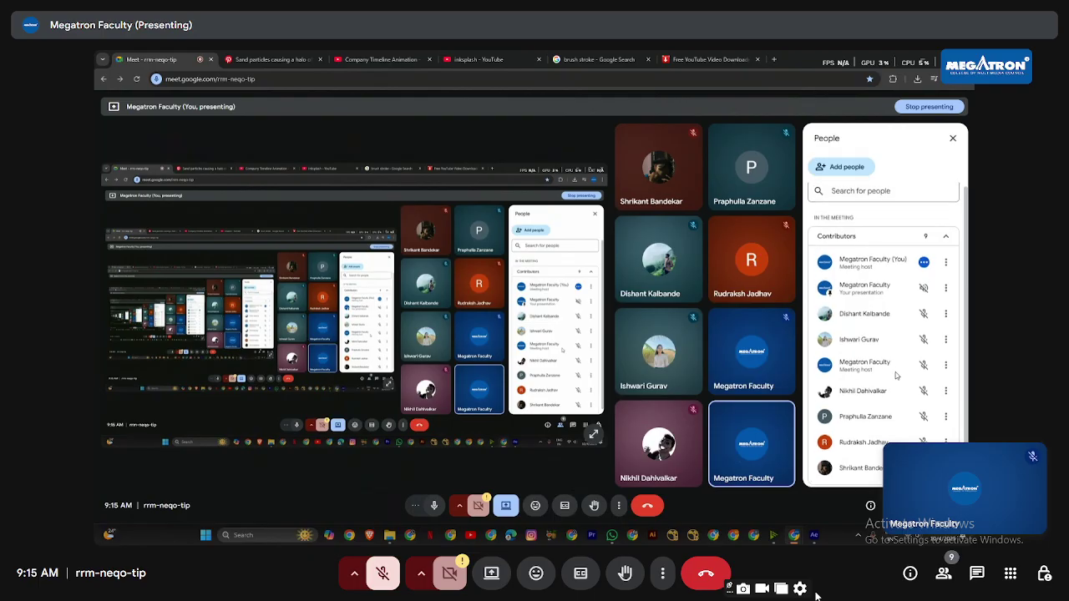
pyautogui.scroll(-1, 895, 376)
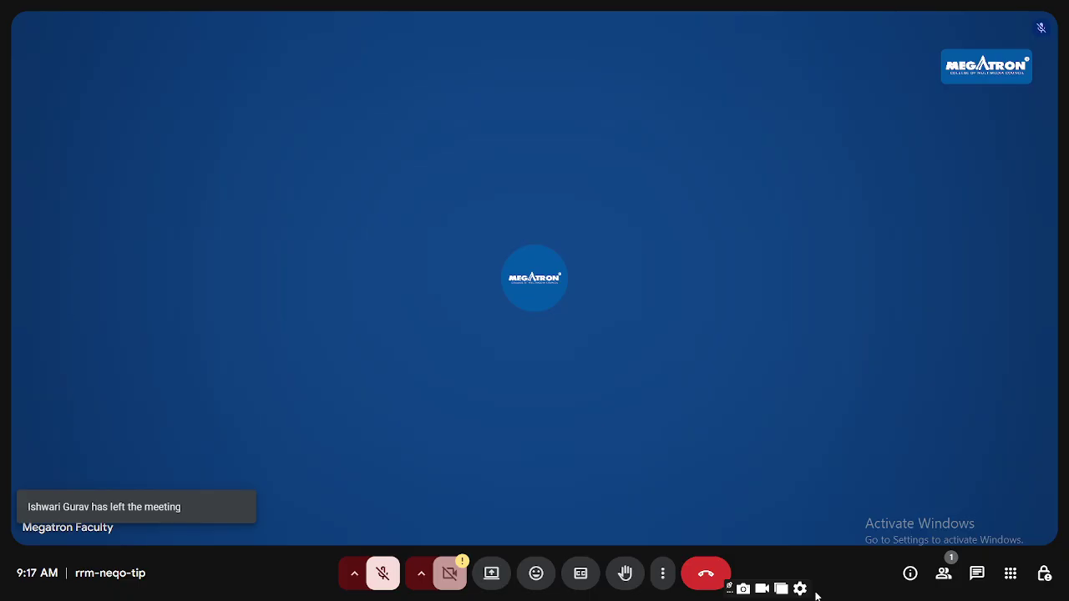
# Step: Leave the Google Meet call and switch to OBS
pyautogui.click(706, 574)
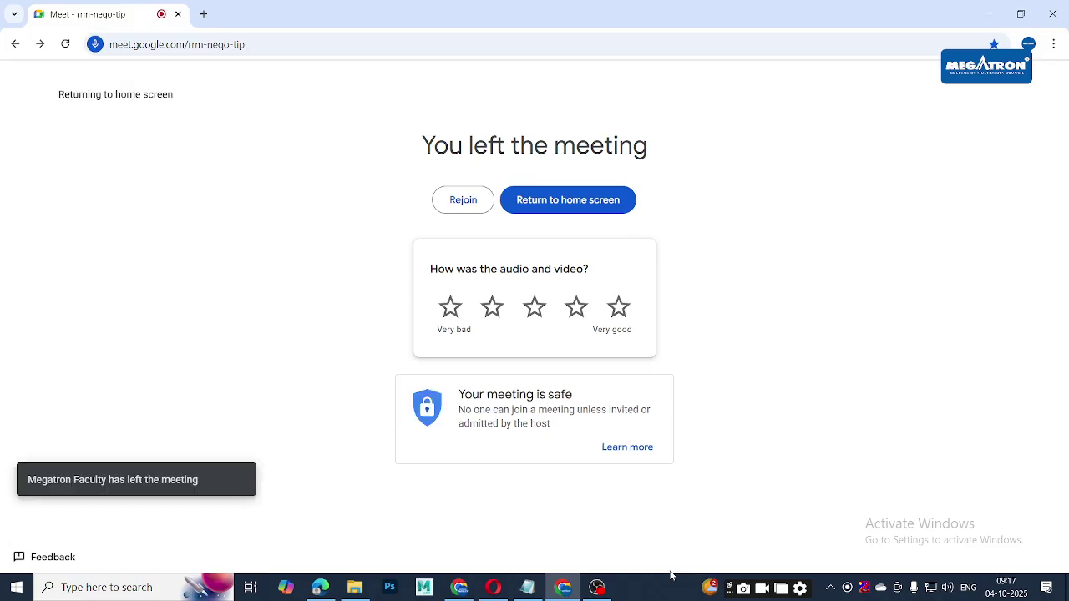
pyautogui.click(596, 587)
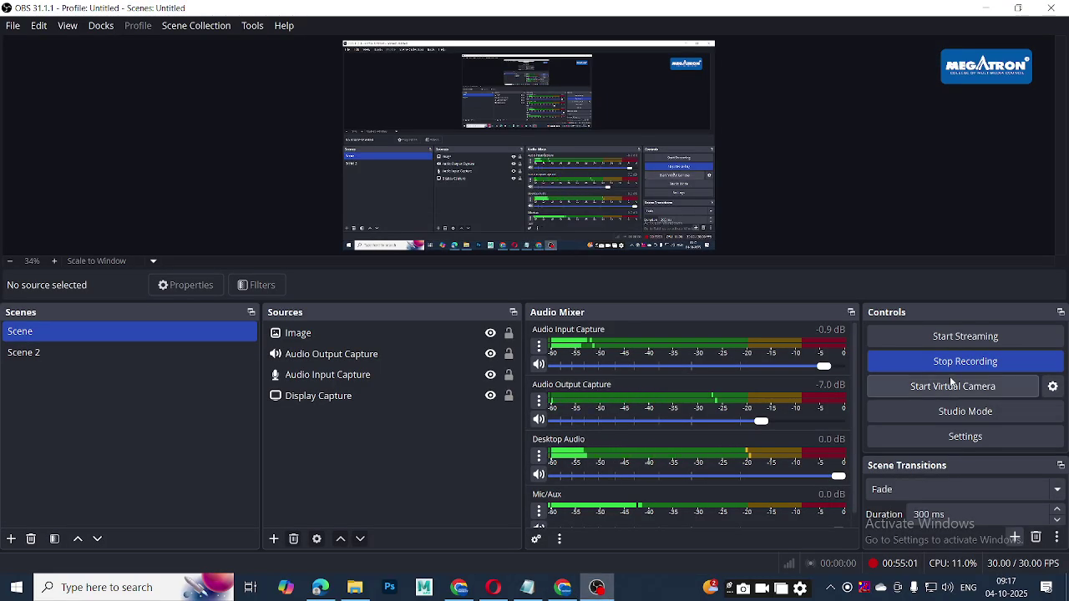